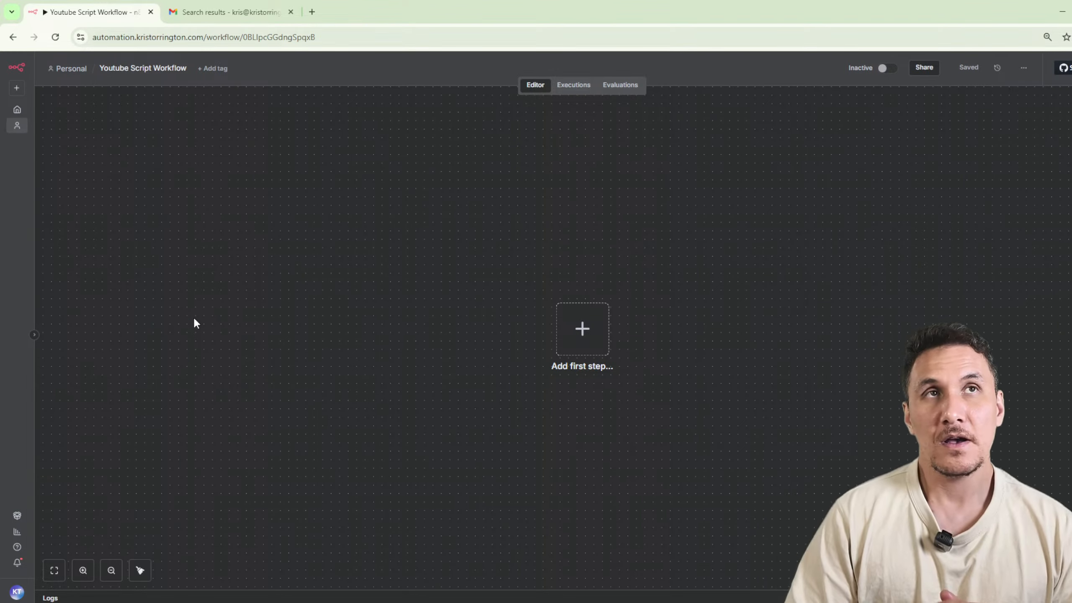
Add the n8n Form trigger for new form events as the workflow's first step.
{"action": "left_click", "coordinate": [578, 328]}
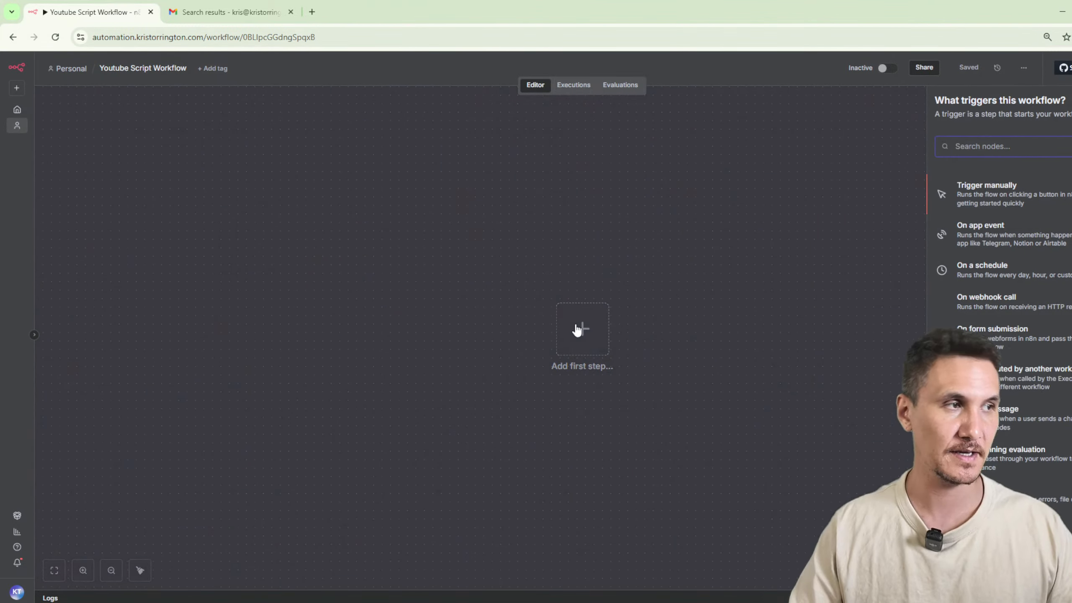
{"action": "type", "text": "form"}
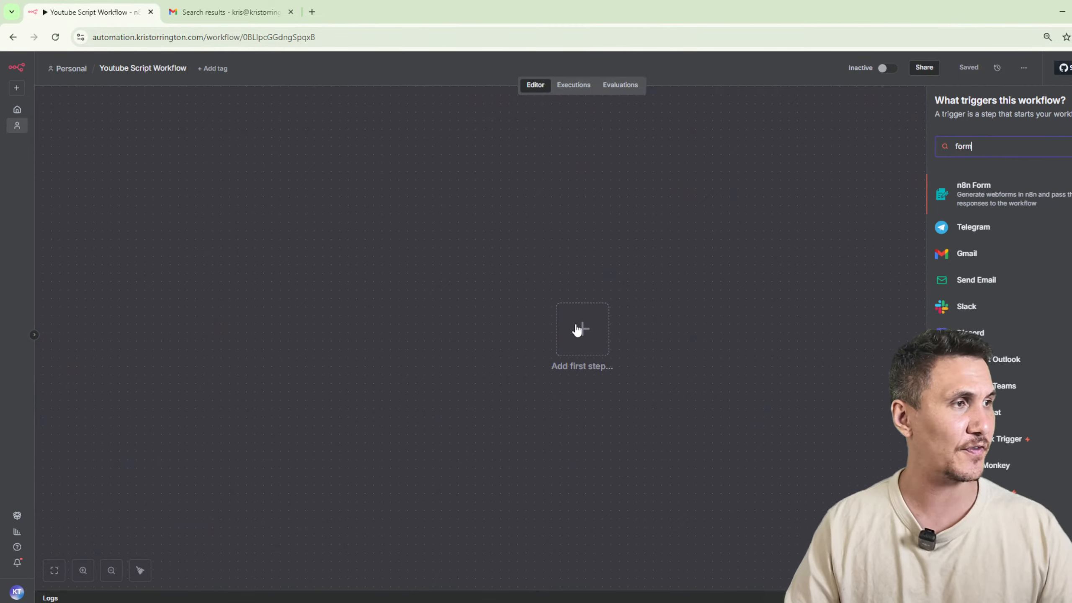
{"action": "left_click", "coordinate": [954, 191]}
{"action": "left_click", "coordinate": [954, 191]}
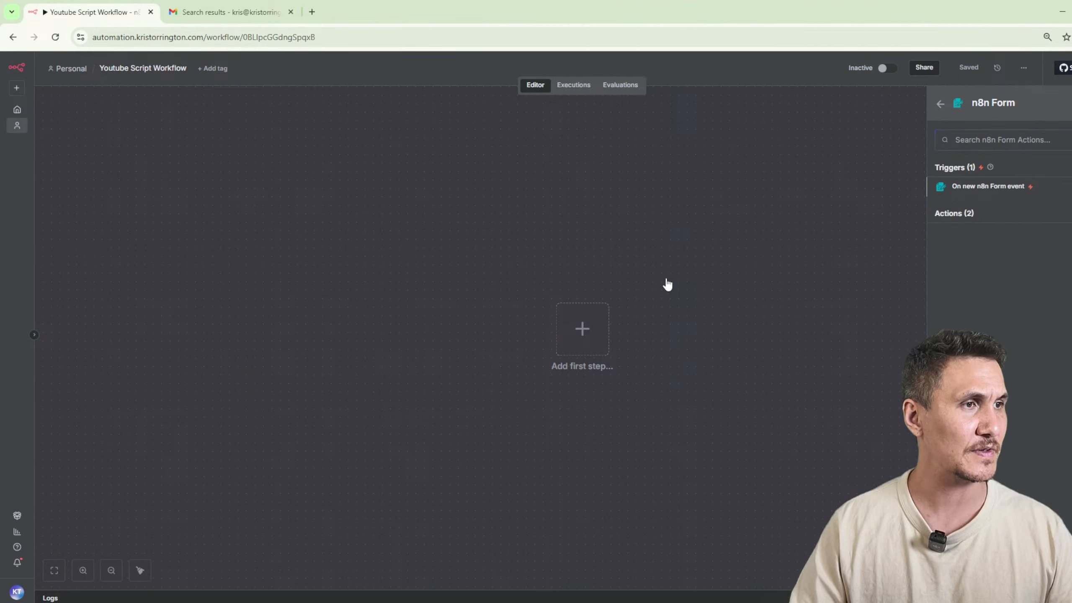
Title the form "Youtube Script Form".
{"action": "left_click", "coordinate": [313, 250]}
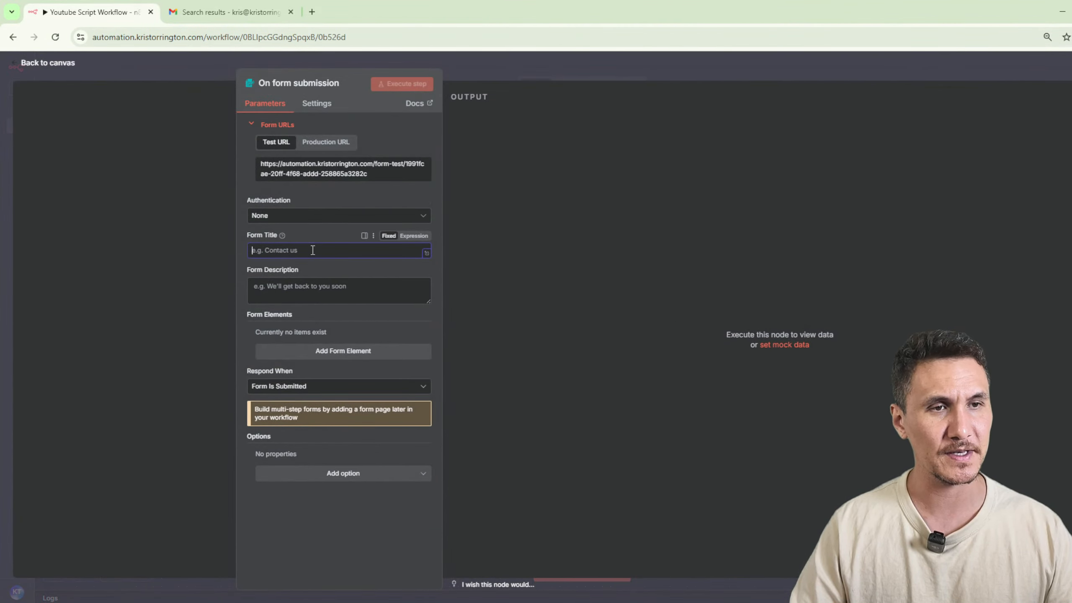
{"action": "type", "text": "Youtube Script Id"}
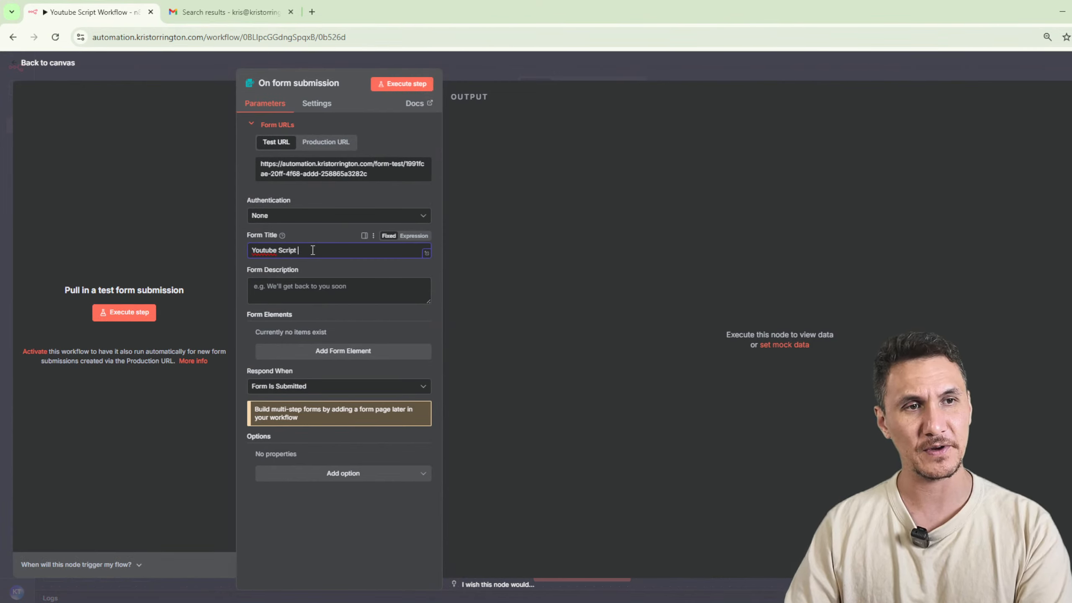
{"action": "key", "text": "BackSpace"}
{"action": "key", "text": "BackSpace"}
{"action": "type", "text": "Form"}
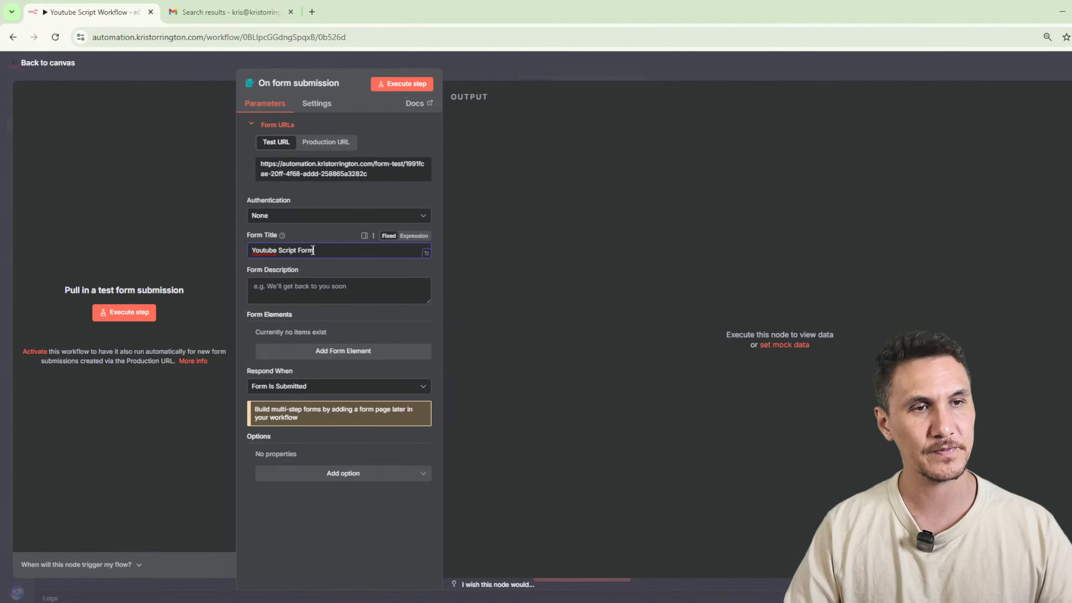
Add a text form element with the field name "Keywords".
{"action": "left_click", "coordinate": [342, 351]}
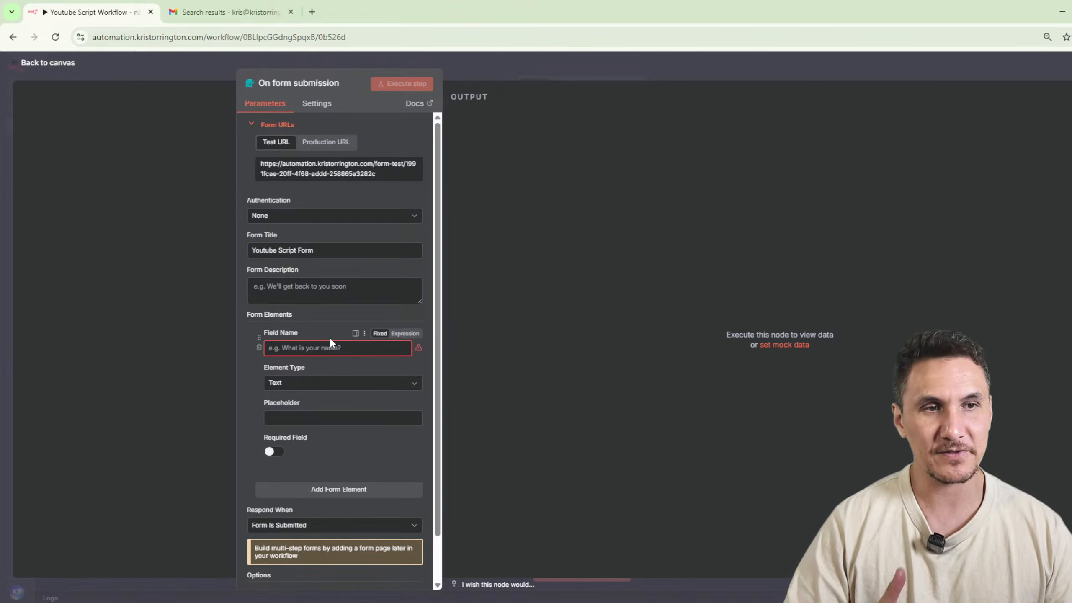
{"action": "left_click", "coordinate": [317, 348]}
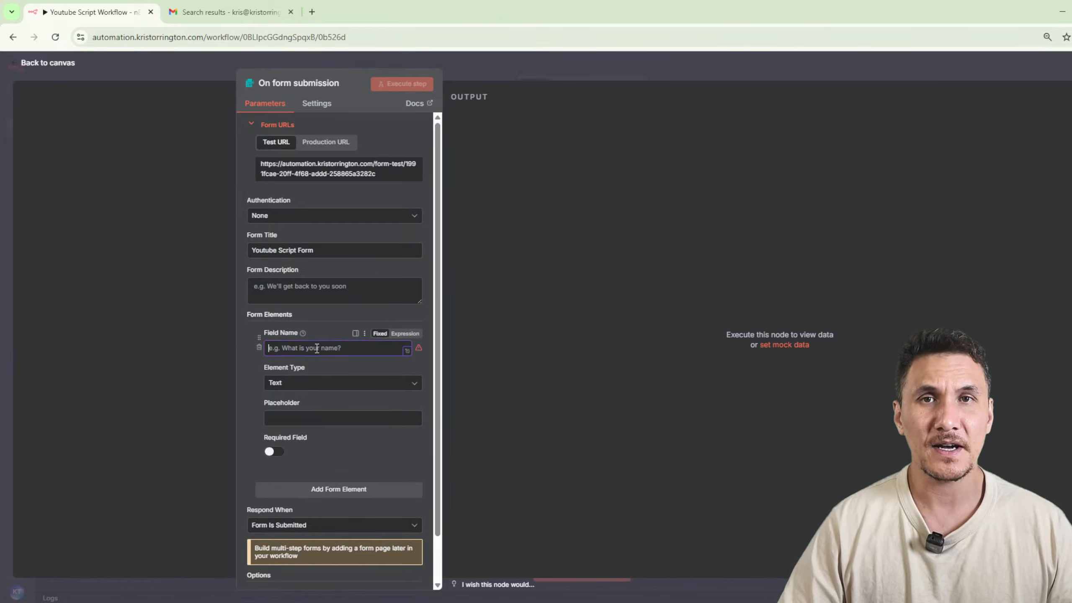
{"action": "type", "text": "Keywords"}
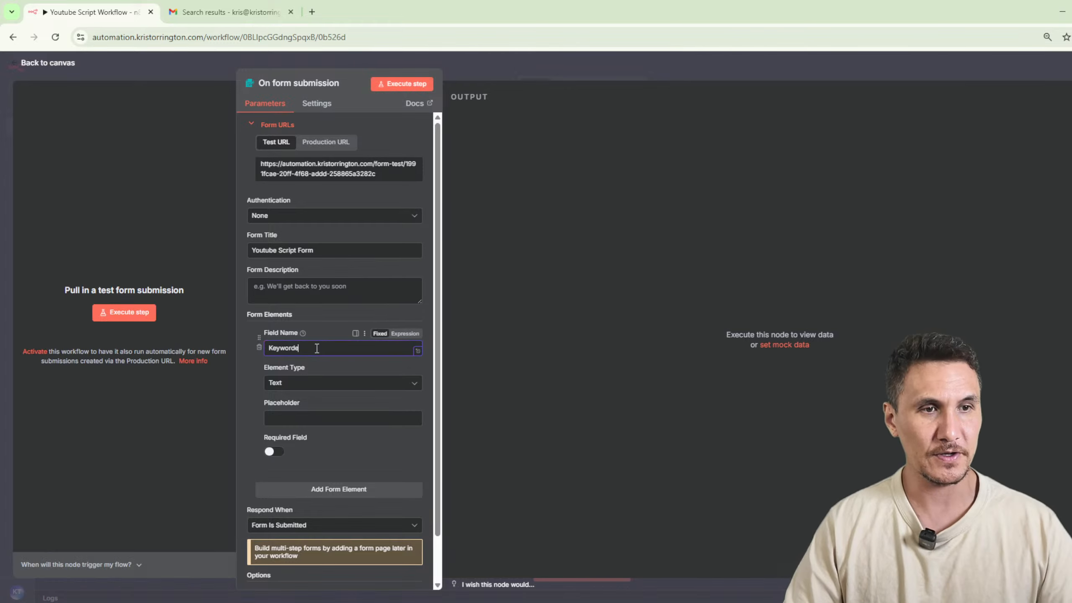
{"action": "type", "text": "s"}
{"action": "scroll", "coordinate": [337, 412], "scroll_direction": "down", "scroll_amount": 2}
Test the form trigger by submitting "how to connect n8n to salesforce" as the keywords, and return to the canvas.
{"action": "left_click", "coordinate": [407, 84]}
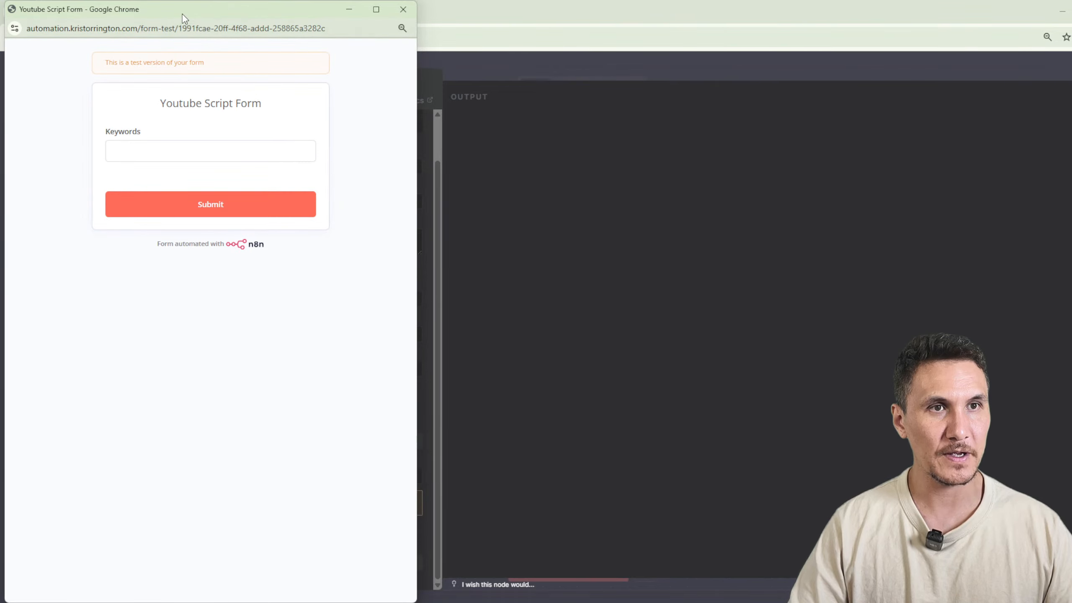
{"action": "left_click_drag", "start_coordinate": [183, 13], "coordinate": [544, 36]}
{"action": "left_click", "coordinate": [506, 169]}
{"action": "type", "text": "how "}
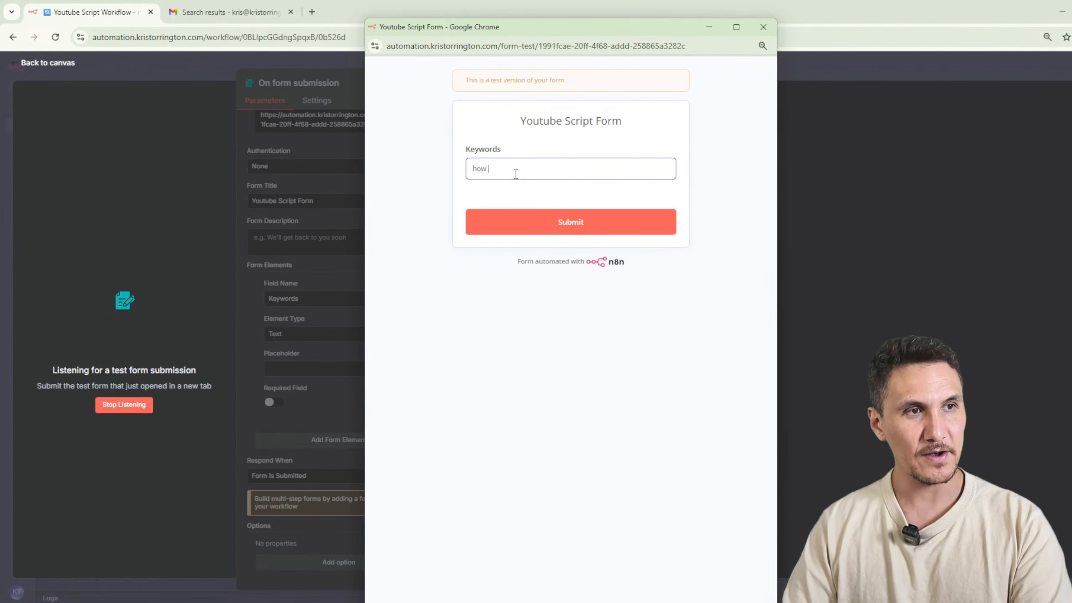
{"action": "type", "text": "to connect n8n t"}
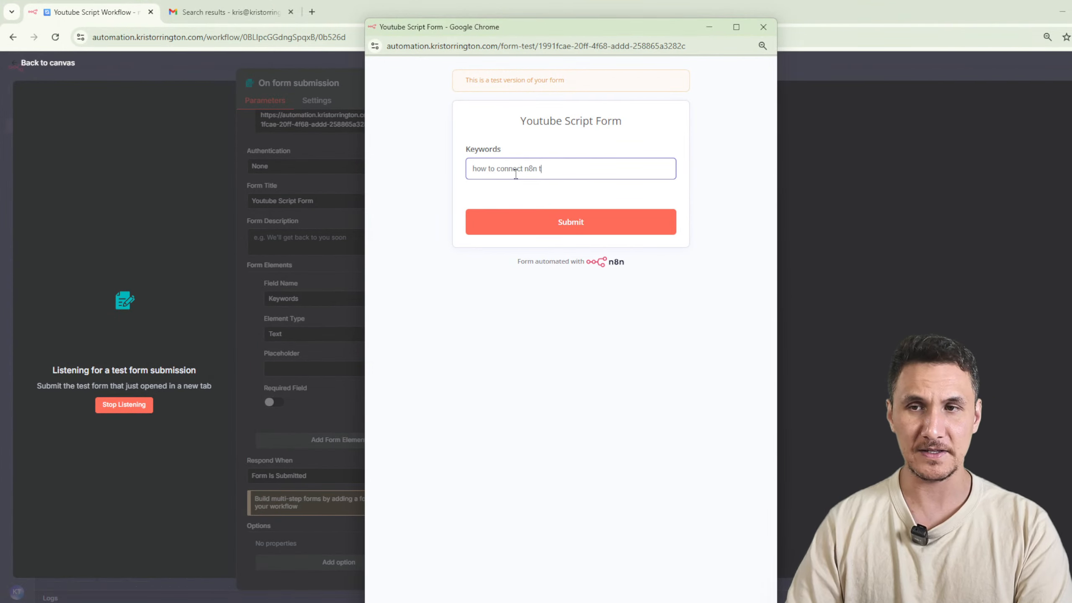
{"action": "type", "text": "o salesforce"}
{"action": "left_click", "coordinate": [553, 221]}
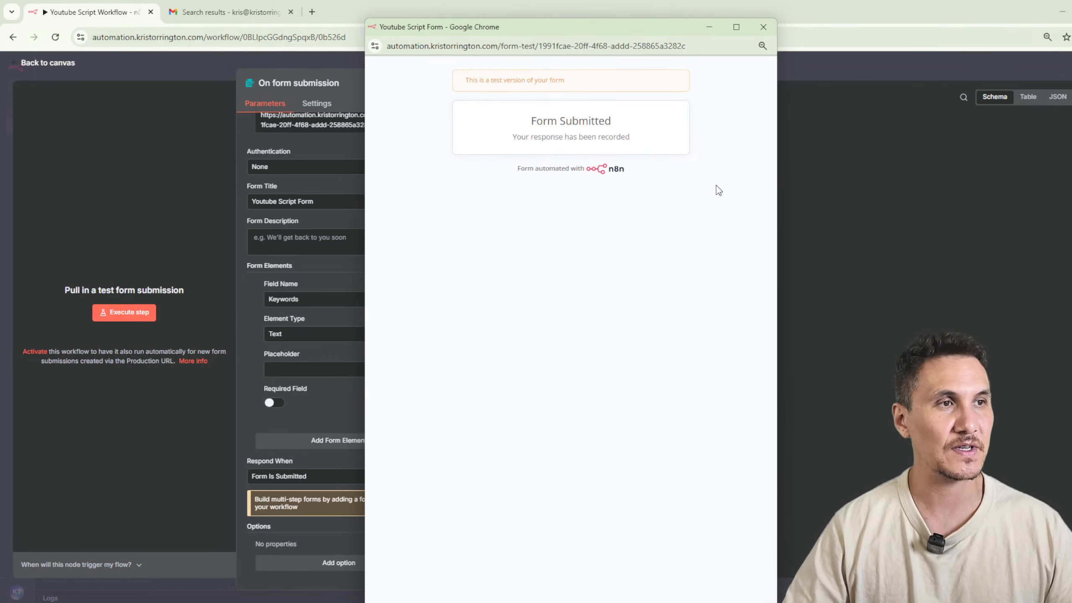
{"action": "left_click", "coordinate": [836, 73]}
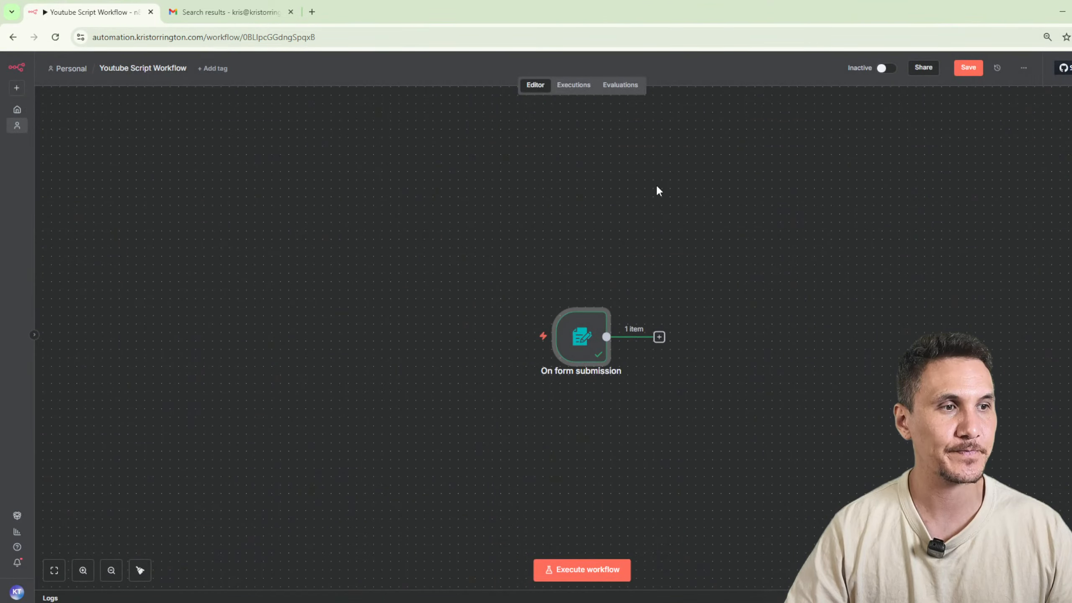
Reopen the form submission node, pin its test output data, and return to the canvas.
{"action": "scroll", "coordinate": [742, 415], "scroll_direction": "up", "scroll_amount": 3}
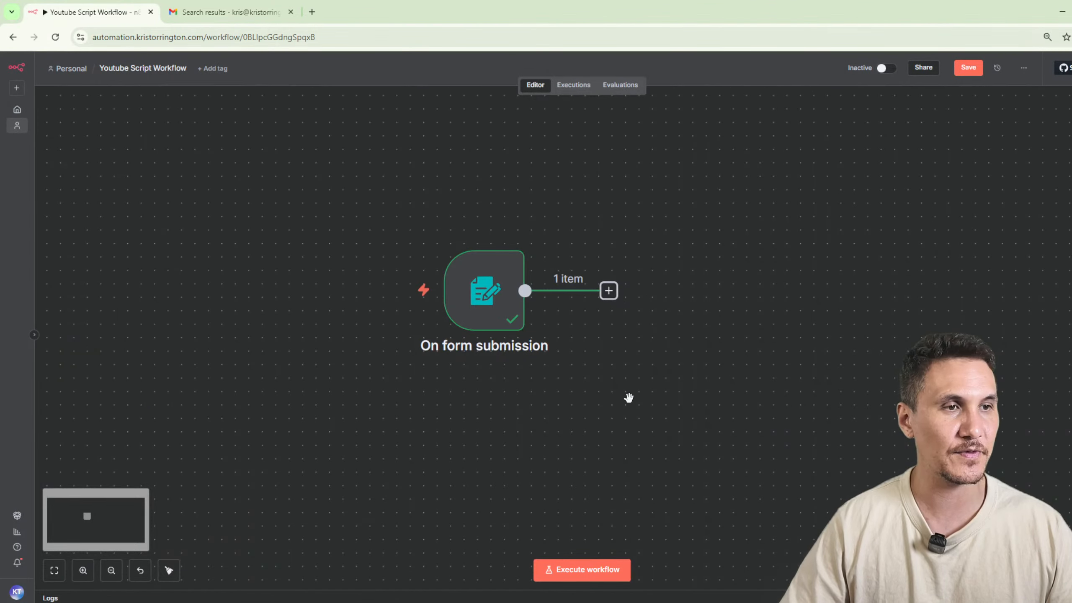
{"action": "left_click_drag", "start_coordinate": [629, 397], "coordinate": [533, 413]}
{"action": "double_click", "coordinate": [386, 305]}
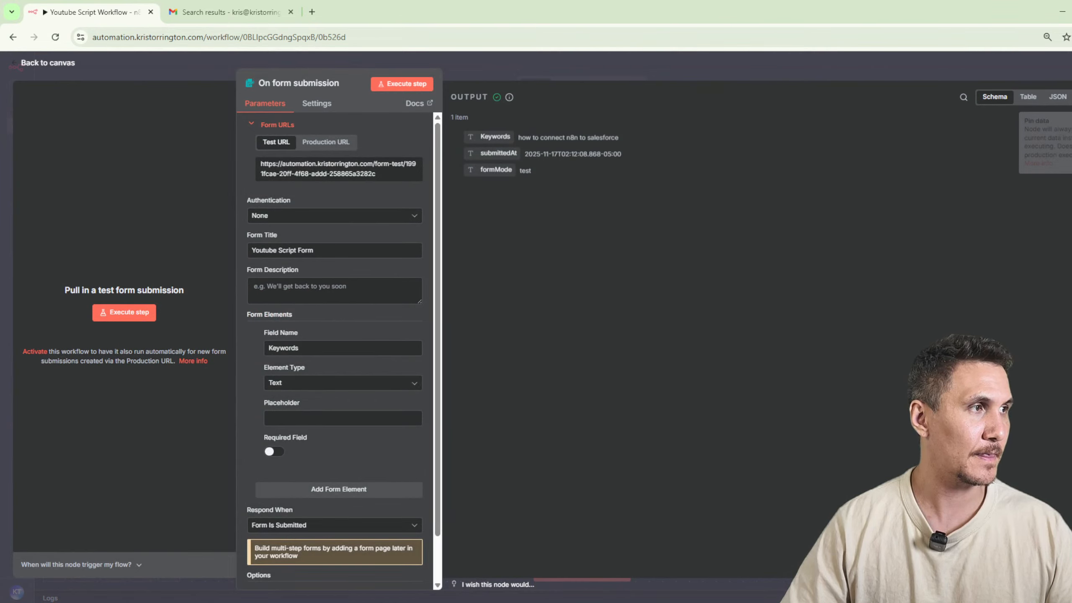
{"action": "left_click", "coordinate": [959, 76]}
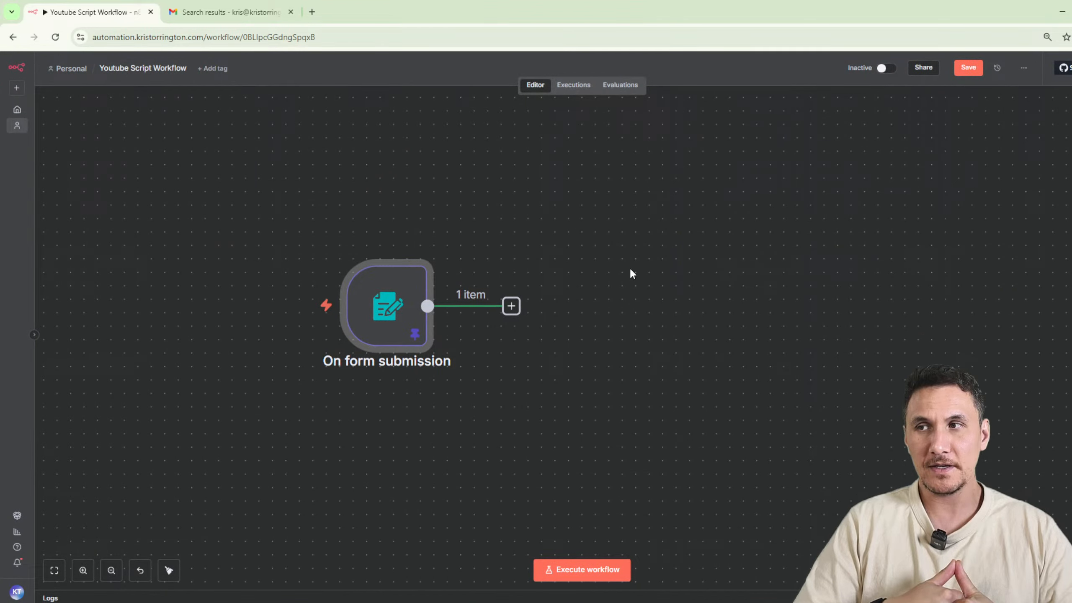
Add an AI Agent node after the form submission trigger.
{"action": "left_click", "coordinate": [512, 305]}
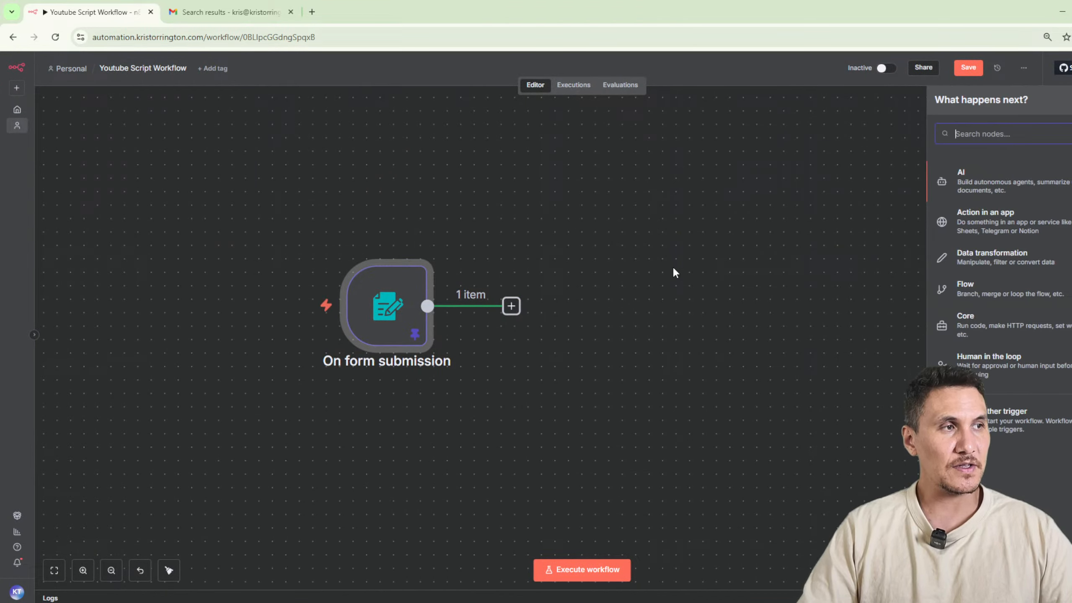
{"action": "type", "text": "ai agent"}
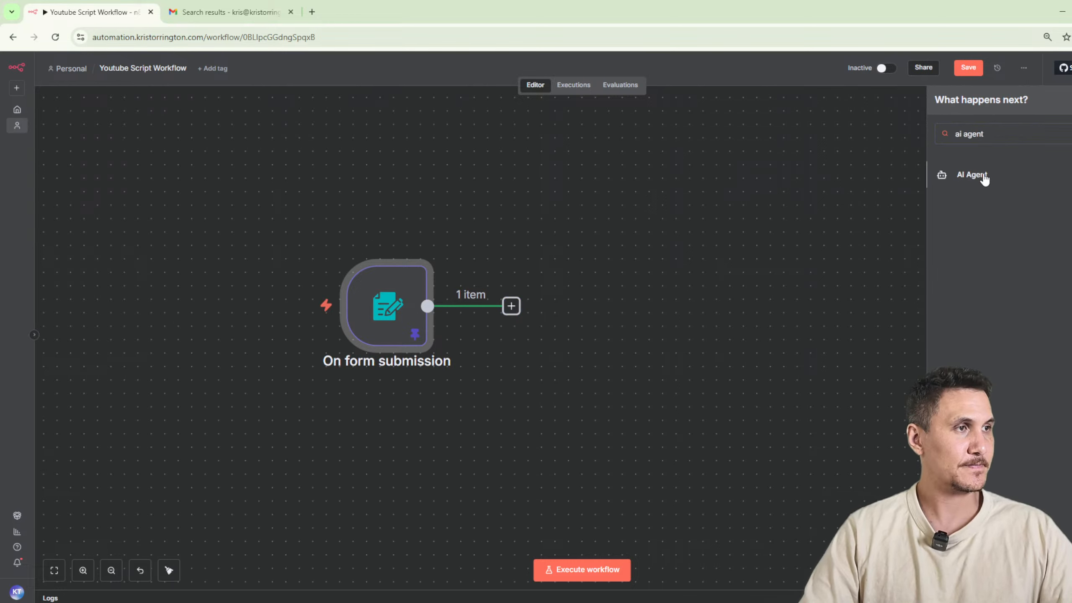
{"action": "left_click", "coordinate": [982, 177]}
Set the AI Agent's prompt source to "Define below" and map the form's Keywords value into the user message.
{"action": "left_click", "coordinate": [466, 210]}
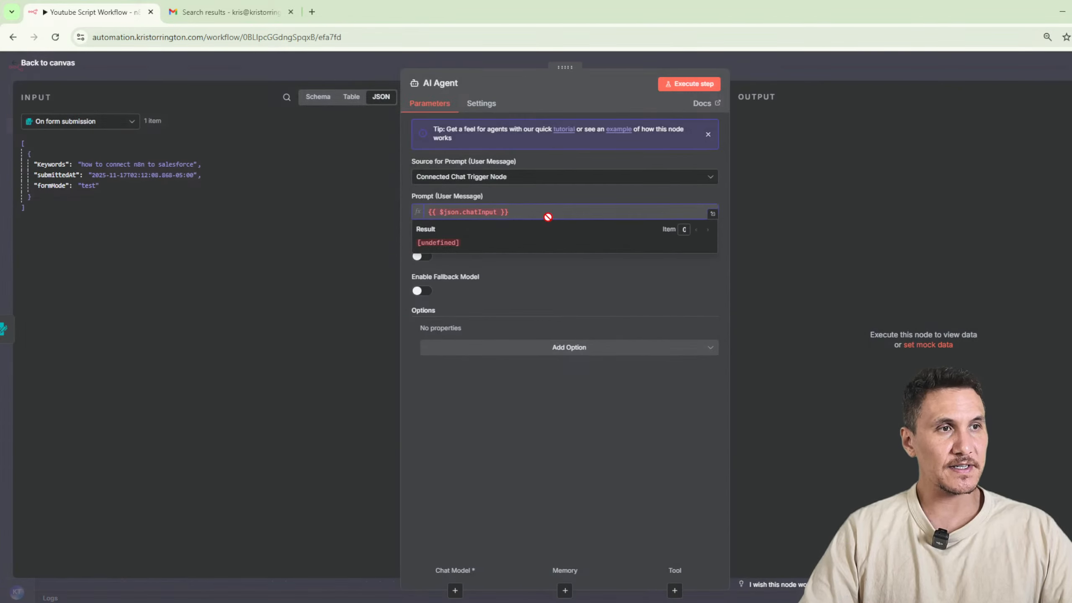
{"action": "left_click", "coordinate": [496, 179]}
{"action": "left_click", "coordinate": [497, 235]}
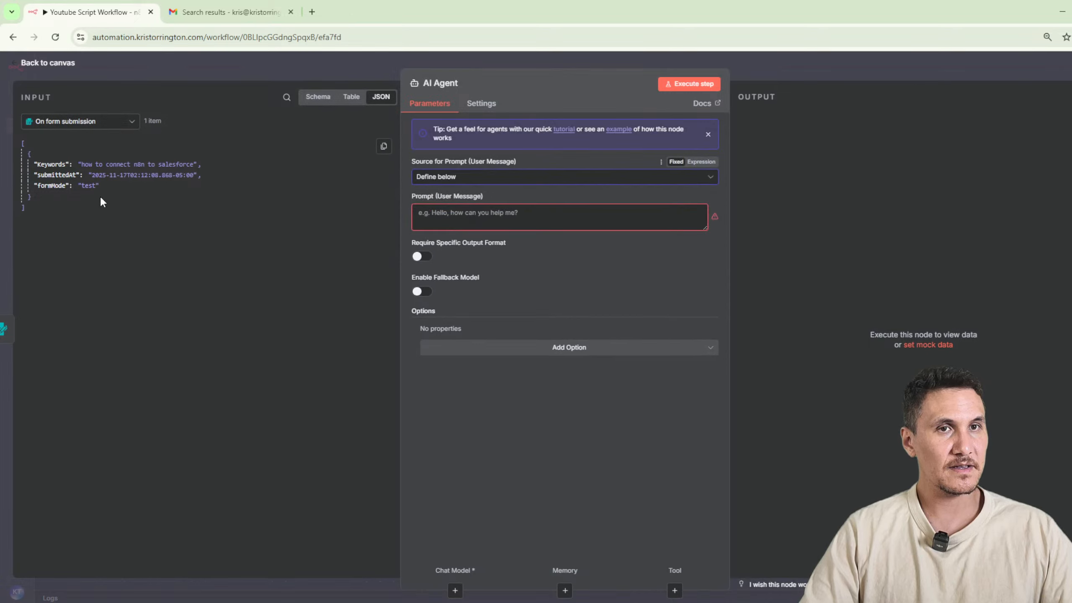
{"action": "left_click_drag", "start_coordinate": [52, 161], "coordinate": [227, 216]}
{"action": "left_click", "coordinate": [228, 216]}
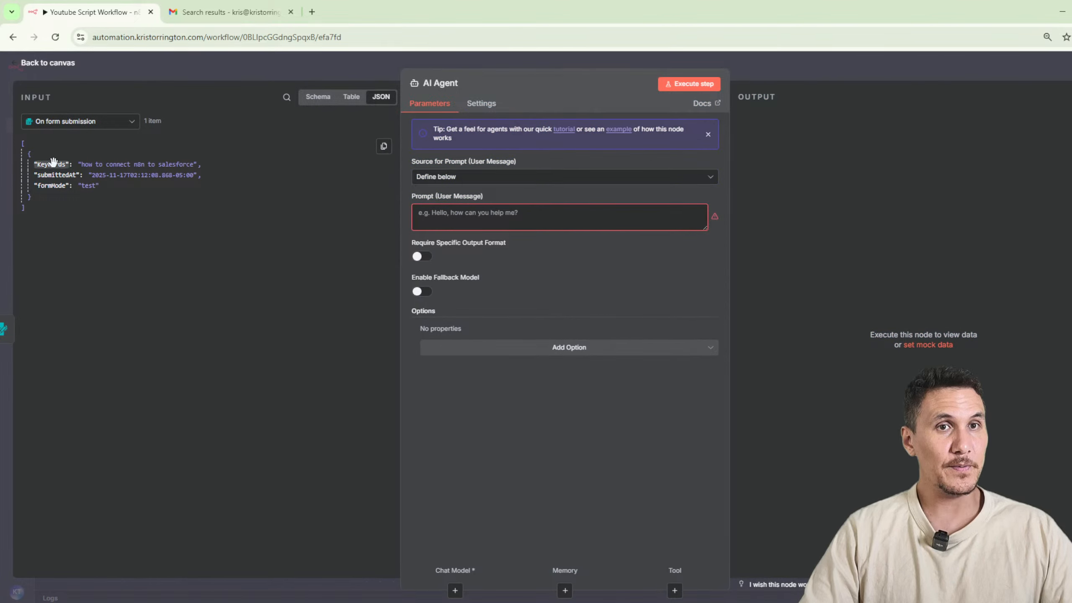
{"action": "left_click_drag", "start_coordinate": [52, 163], "coordinate": [485, 213]}
{"action": "left_click", "coordinate": [586, 433]}
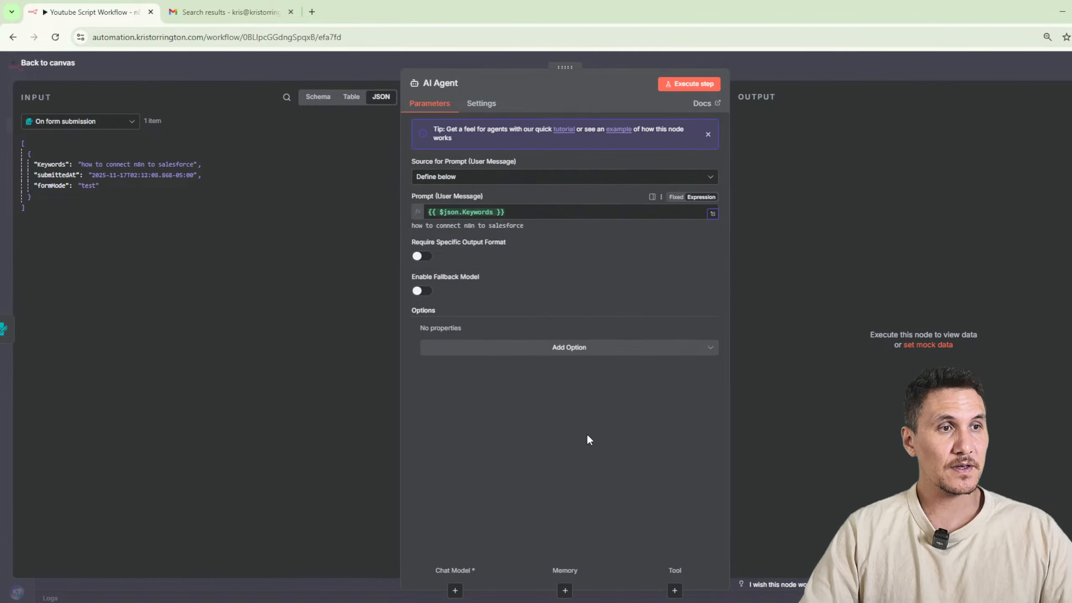
Add the System Message option to the AI Agent and replace its default text with the opening "You are a".
{"action": "left_click", "coordinate": [548, 349]}
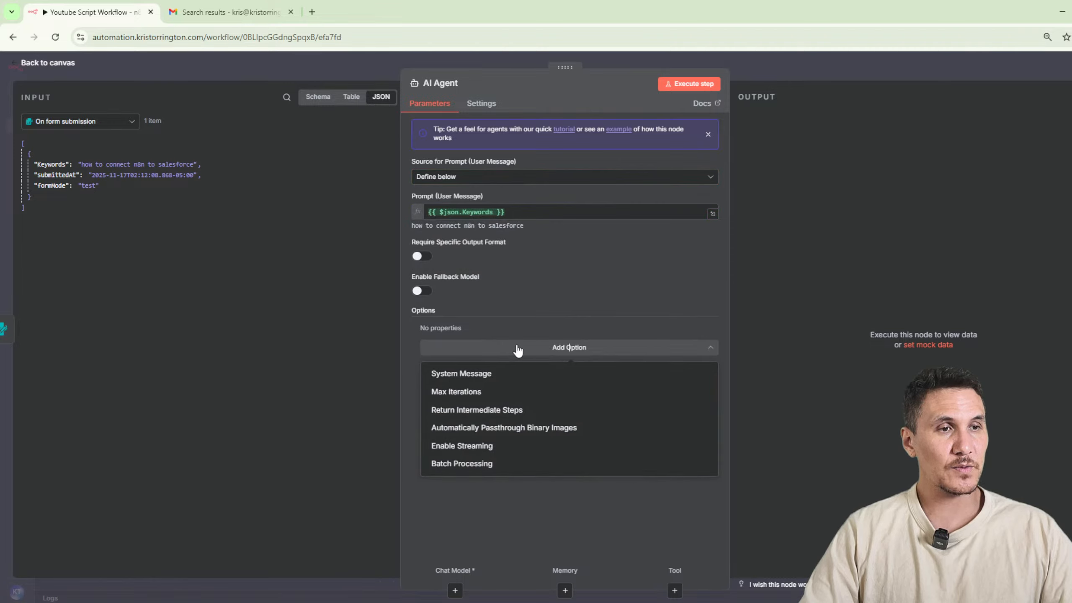
{"action": "left_click", "coordinate": [492, 373]}
{"action": "left_click", "coordinate": [538, 371]}
{"action": "key", "text": "ctrl+a"}
{"action": "key", "text": "BackSpace"}
{"action": "type", "text": "You are a"}
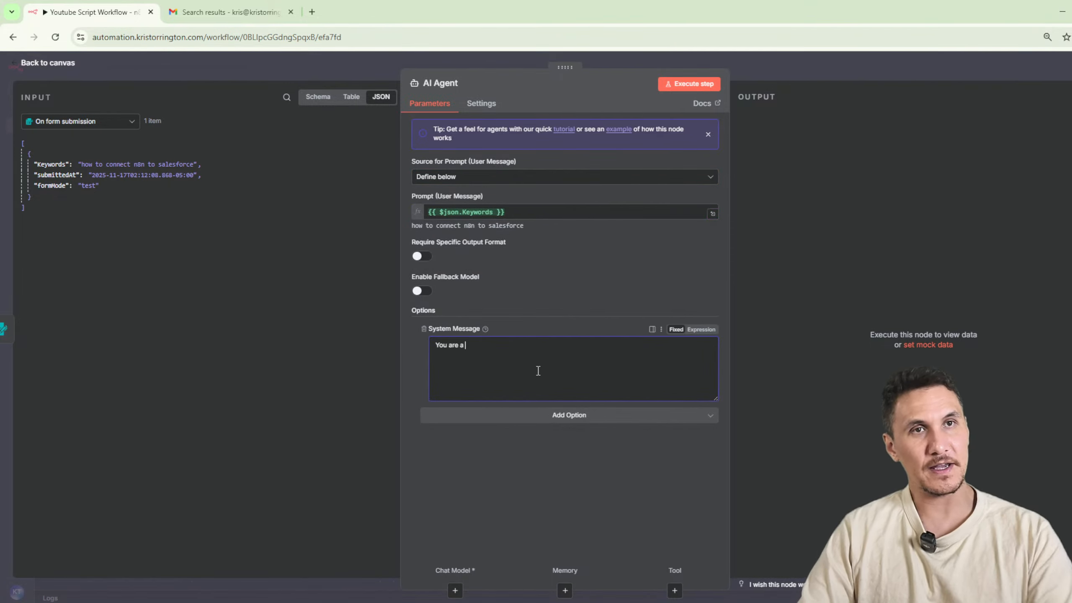
Open Google Gemini in a new browser tab.
{"action": "left_click", "coordinate": [314, 14]}
{"action": "type", "text": "gemini.google.com"}
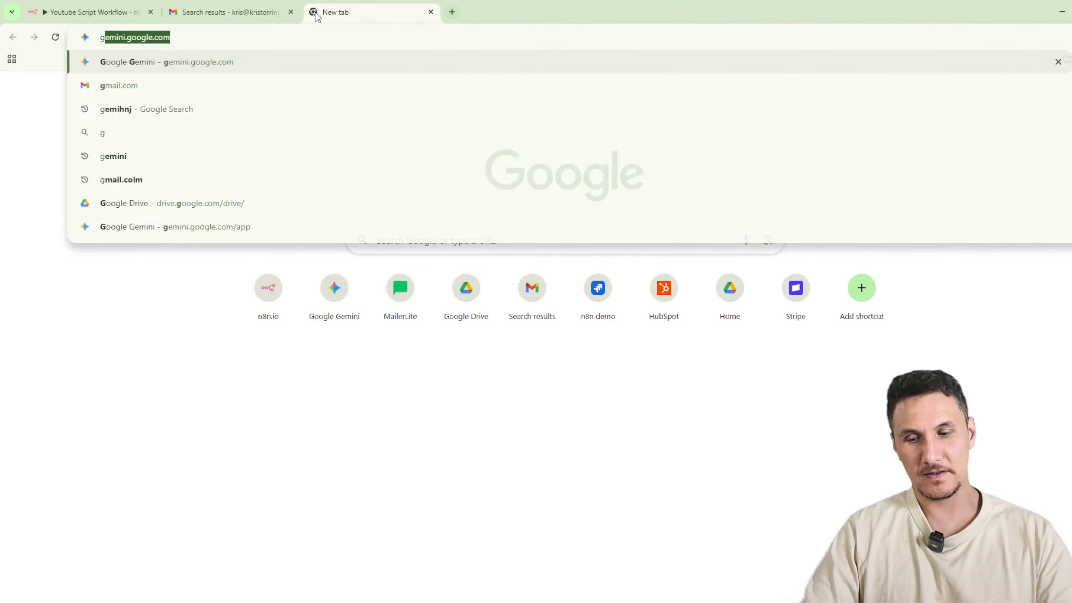
{"action": "key", "text": "Return"}
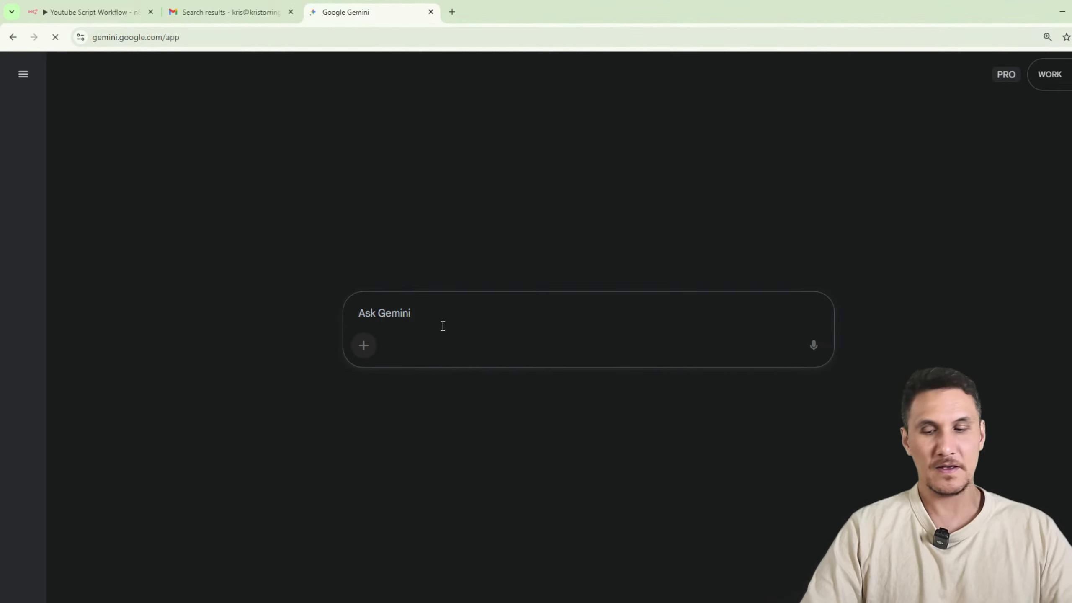
Ask Gemini which workflow steps to consider when writing a YouTube script, giving the example of a form where the keywords are entered.
{"action": "type", "text": "when i "}
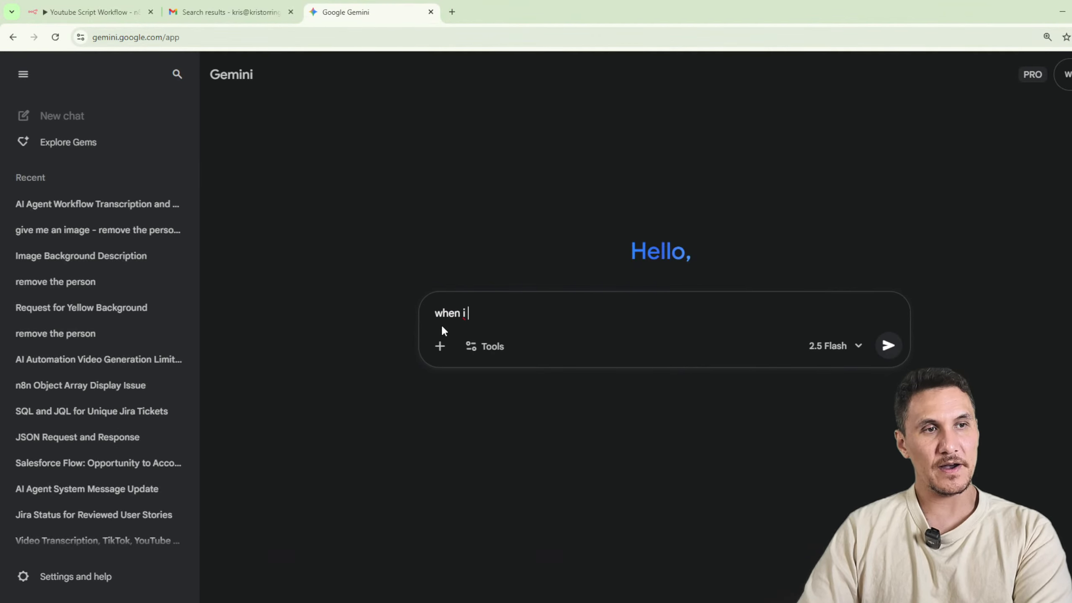
{"action": "type", "text": "write a youtube scripot"}
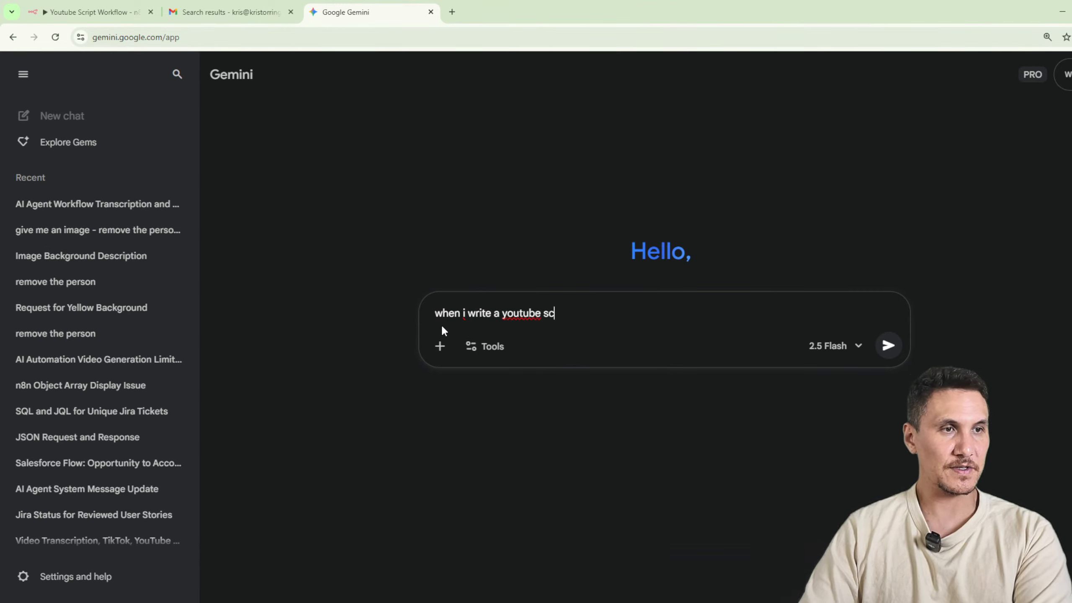
{"action": "key", "text": "BackSpace"}
{"action": "key", "text": "BackSpace"}
{"action": "key", "text": "BackSpace"}
{"action": "type", "text": "t - what "}
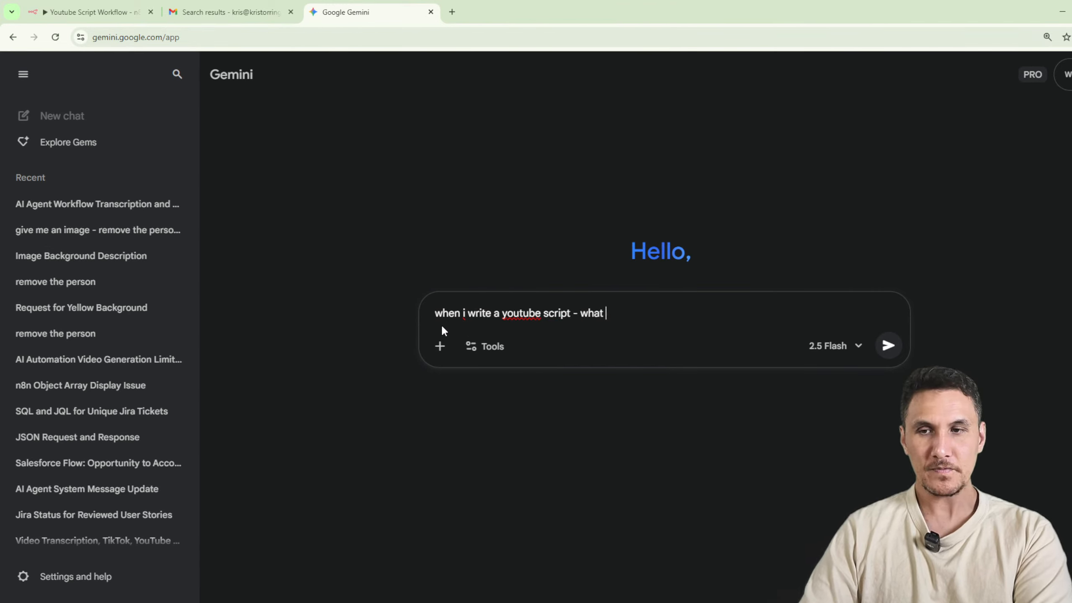
{"action": "type", "text": "are the steps in the "}
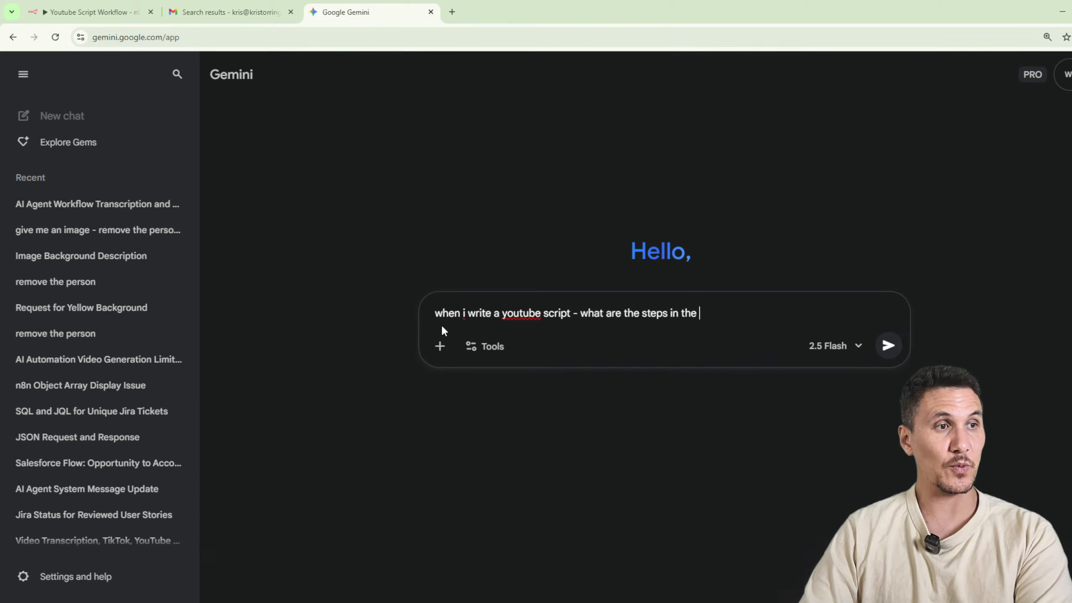
{"action": "type", "text": "workflow that i need to"}
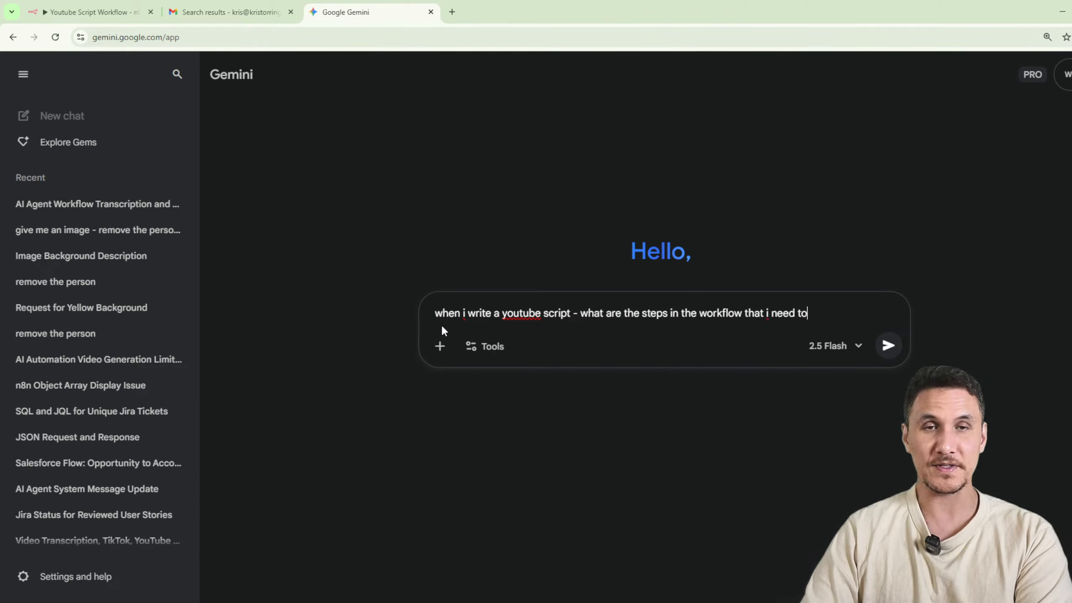
{"action": "type", "text": " consider "}
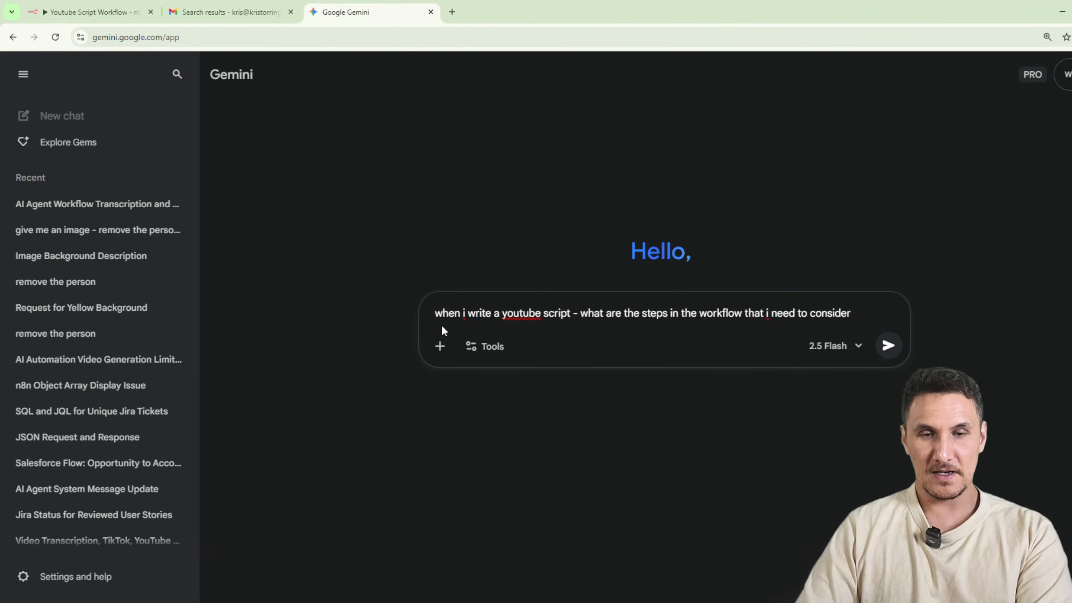
{"action": "type", "text": "so fvor example i hav"}
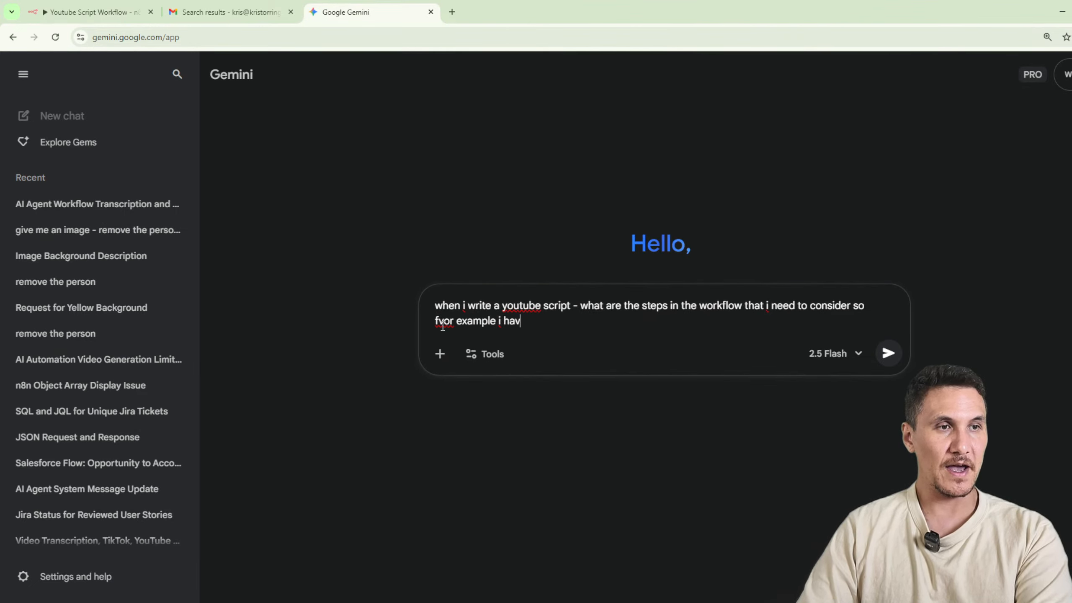
{"action": "type", "text": "e a form where I ent"}
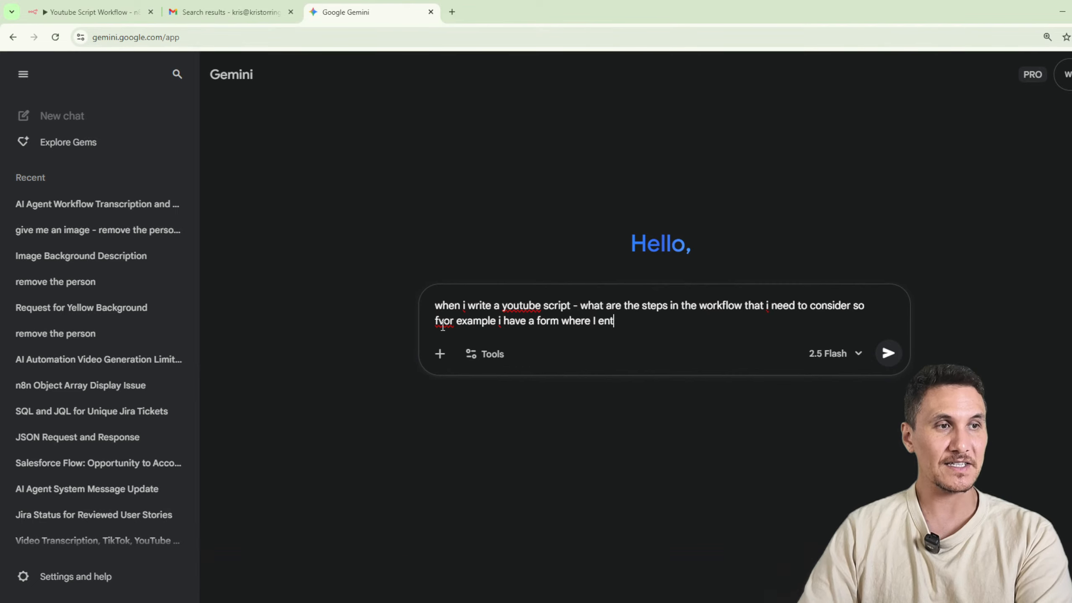
{"action": "type", "text": "er the keywords"}
{"action": "key", "text": "Return"}
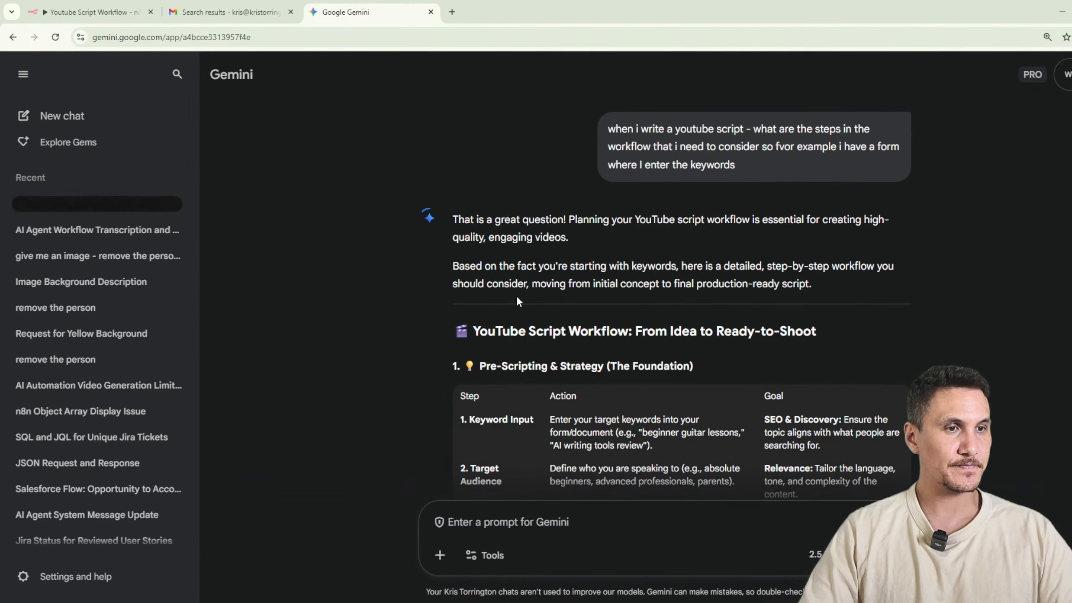
Ask Gemini in the same chat to create a form with the required fields.
{"action": "scroll", "coordinate": [518, 301], "scroll_direction": "down", "scroll_amount": 2}
{"action": "scroll", "coordinate": [799, 318], "scroll_direction": "down", "scroll_amount": 1}
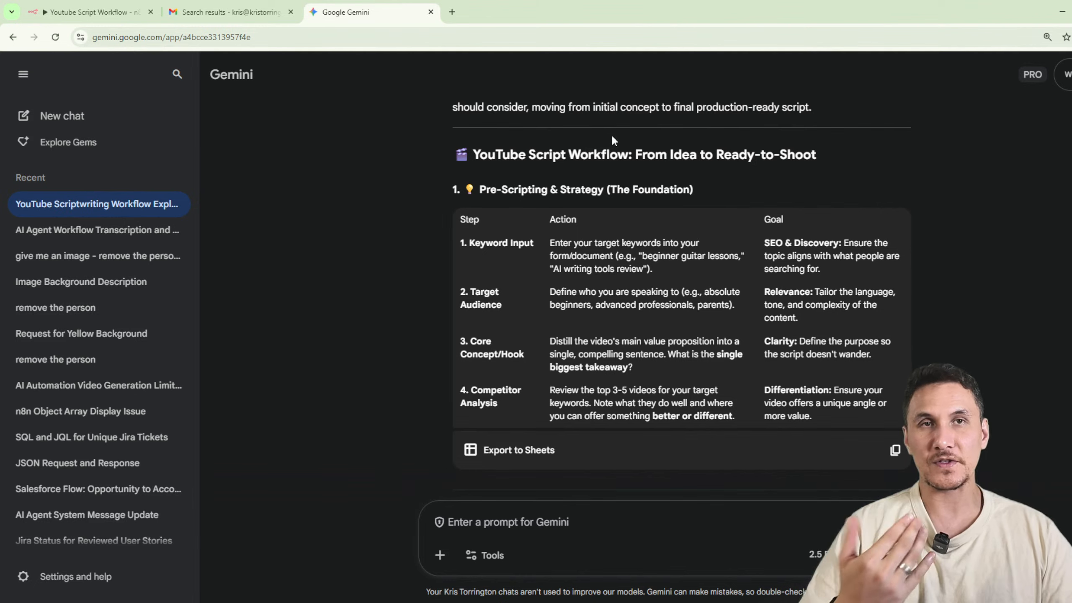
{"action": "left_click", "coordinate": [91, 12]}
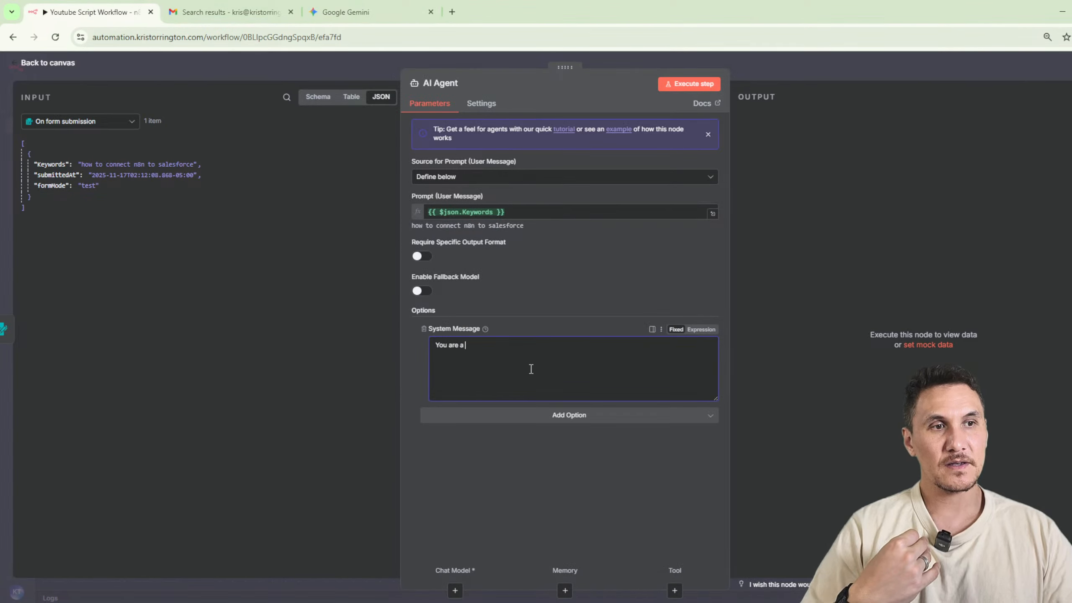
{"action": "left_click", "coordinate": [340, 12]}
{"action": "left_click", "coordinate": [588, 543]}
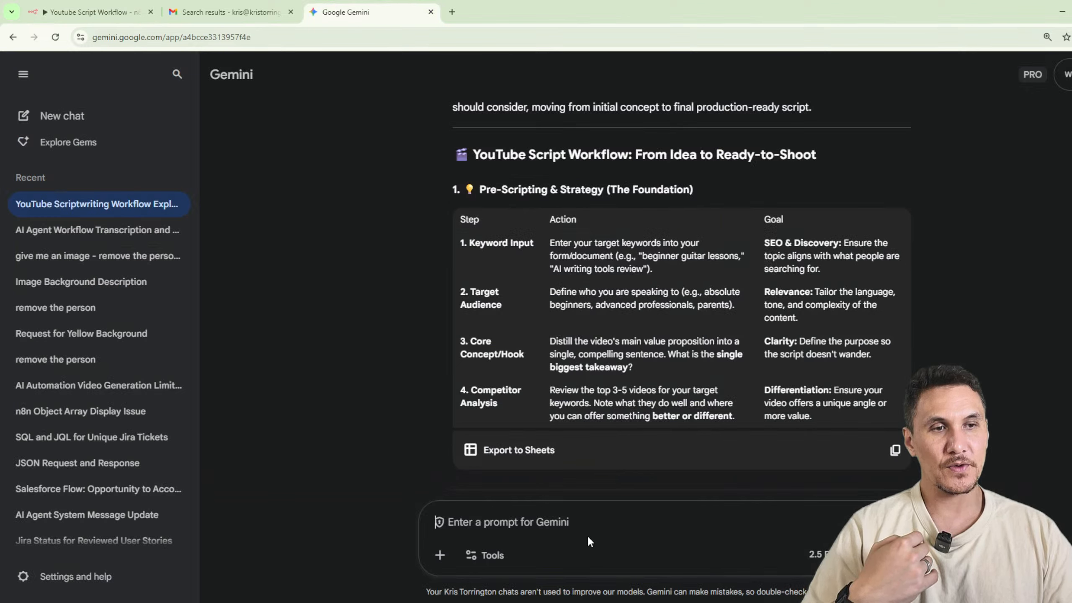
{"action": "type", "text": "so cre"}
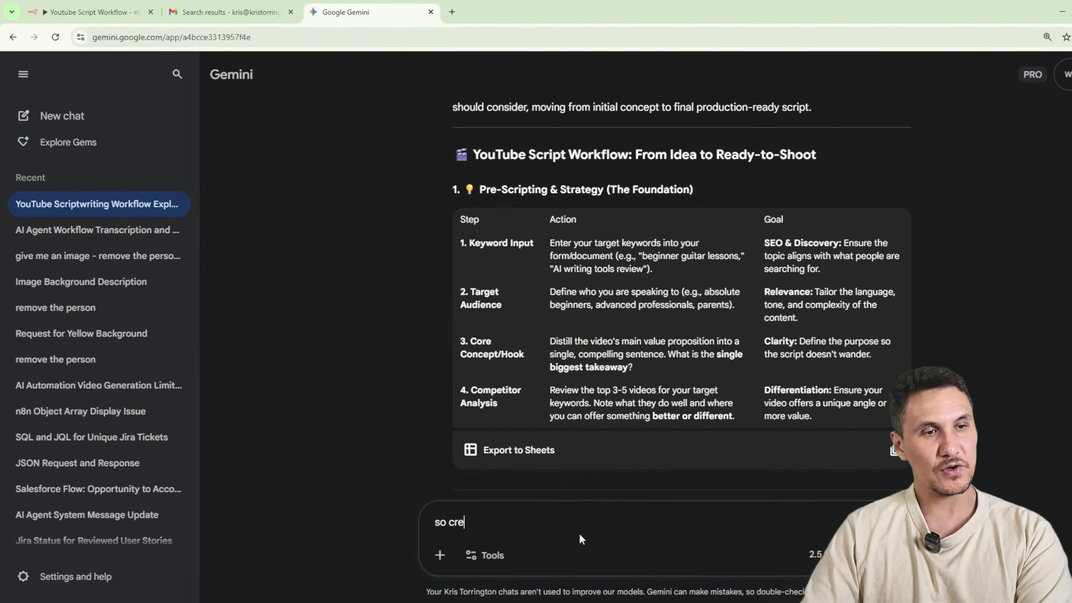
{"action": "type", "text": "ate me a form with the "}
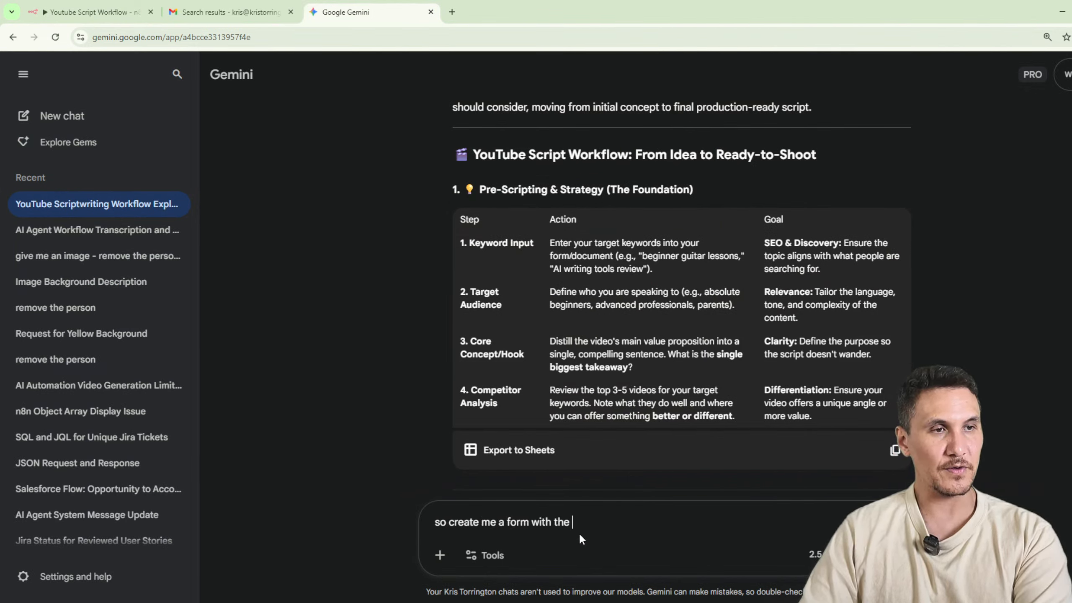
{"action": "type", "text": "required"}
{"action": "key", "text": "BackSpace"}
{"action": "key", "text": "BackSpace"}
{"action": "key", "text": "BackSpace"}
{"action": "key", "text": "BackSpace"}
{"action": "key", "text": "BackSpace"}
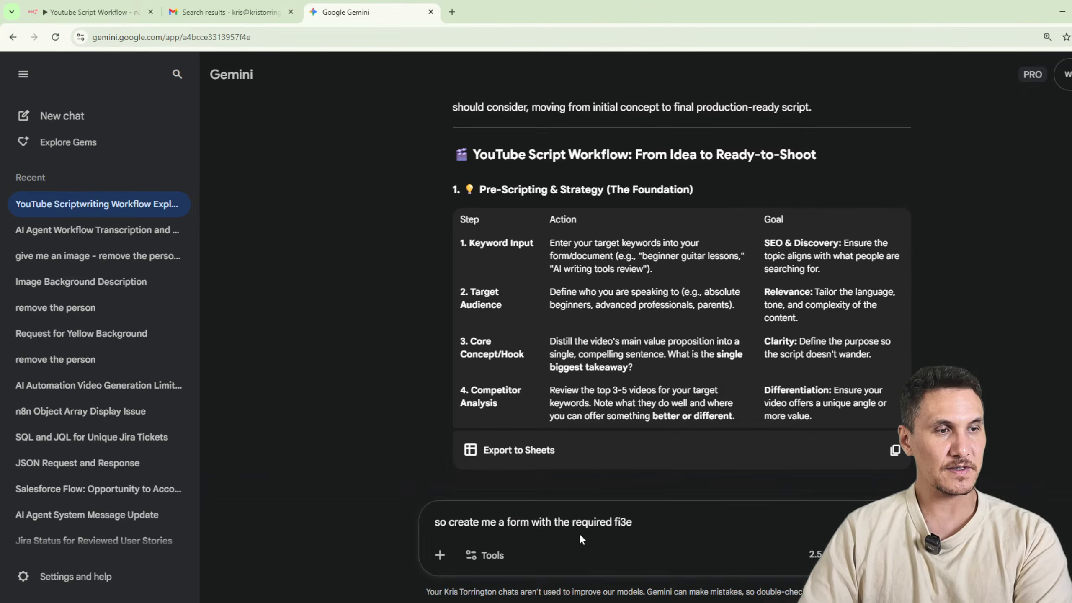
{"action": "type", "text": "elds"}
{"action": "key", "text": "Return"}
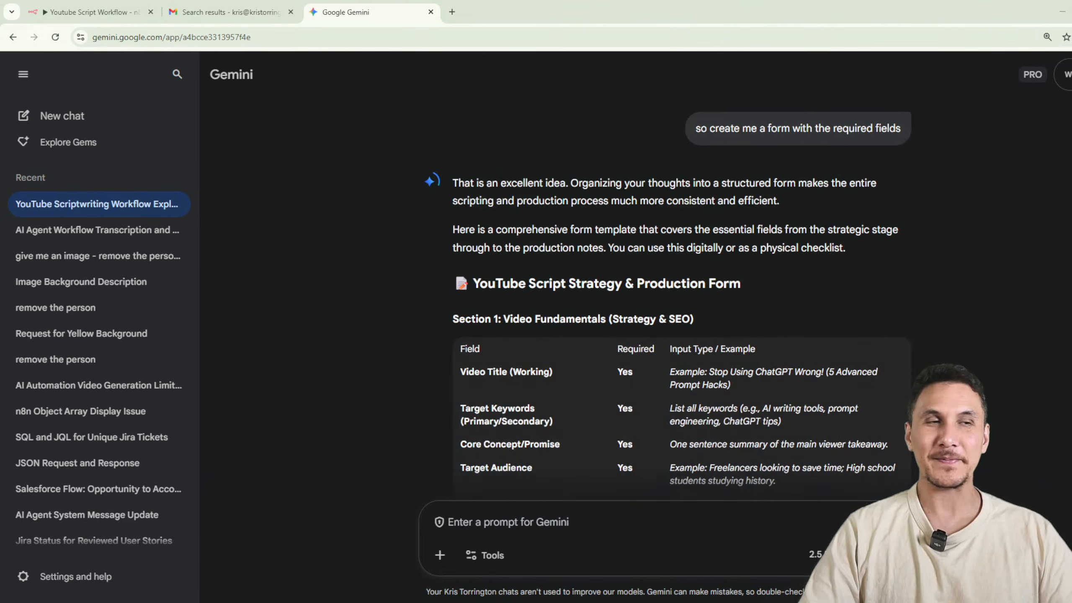
Review the generated form template, from the video fundamentals section through to the instructions for using the form.
{"action": "scroll", "coordinate": [638, 265], "scroll_direction": "down", "scroll_amount": 10}
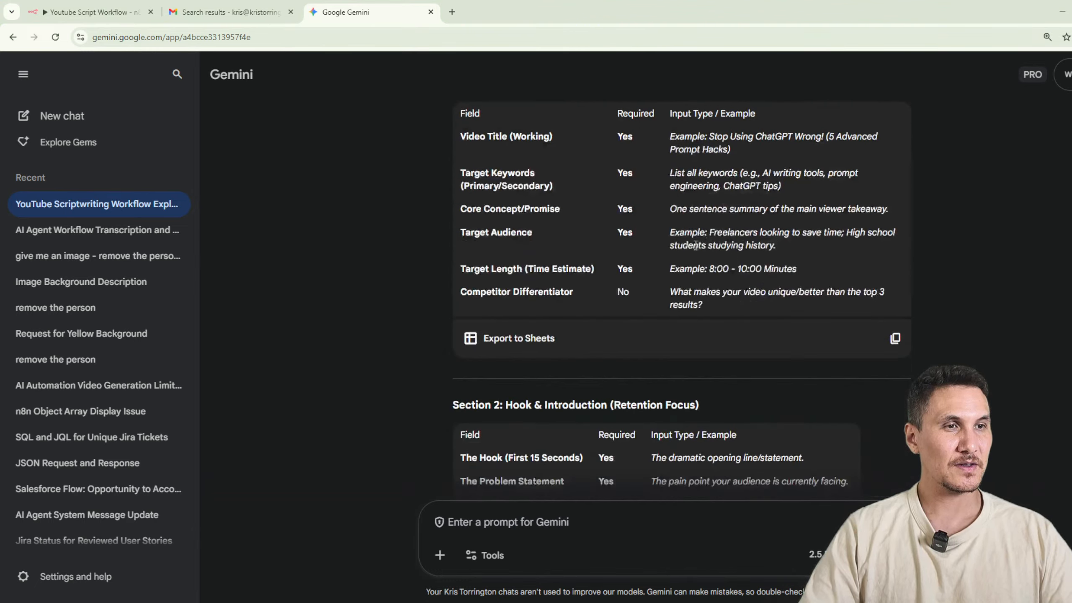
{"action": "scroll", "coordinate": [720, 304], "scroll_direction": "up", "scroll_amount": 8}
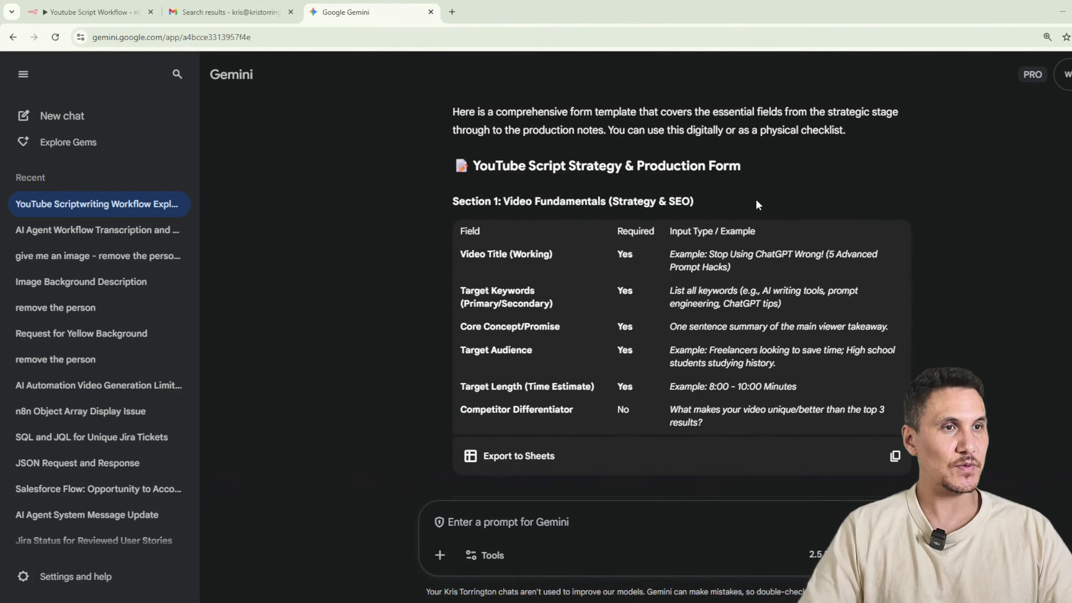
{"action": "scroll", "coordinate": [555, 189], "scroll_direction": "down", "scroll_amount": 6}
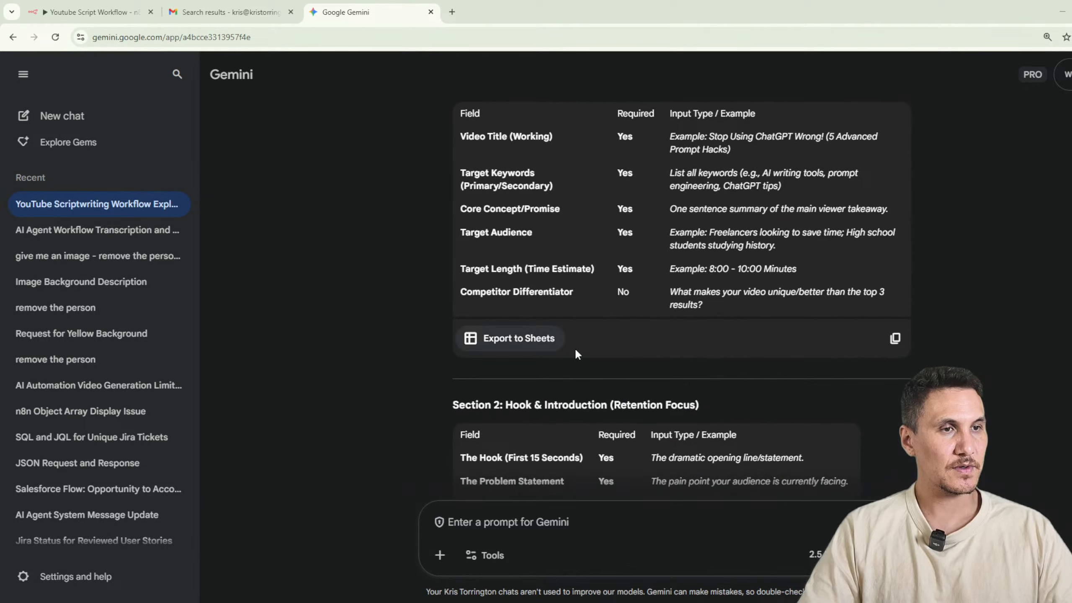
{"action": "scroll", "coordinate": [667, 292], "scroll_direction": "down", "scroll_amount": 3}
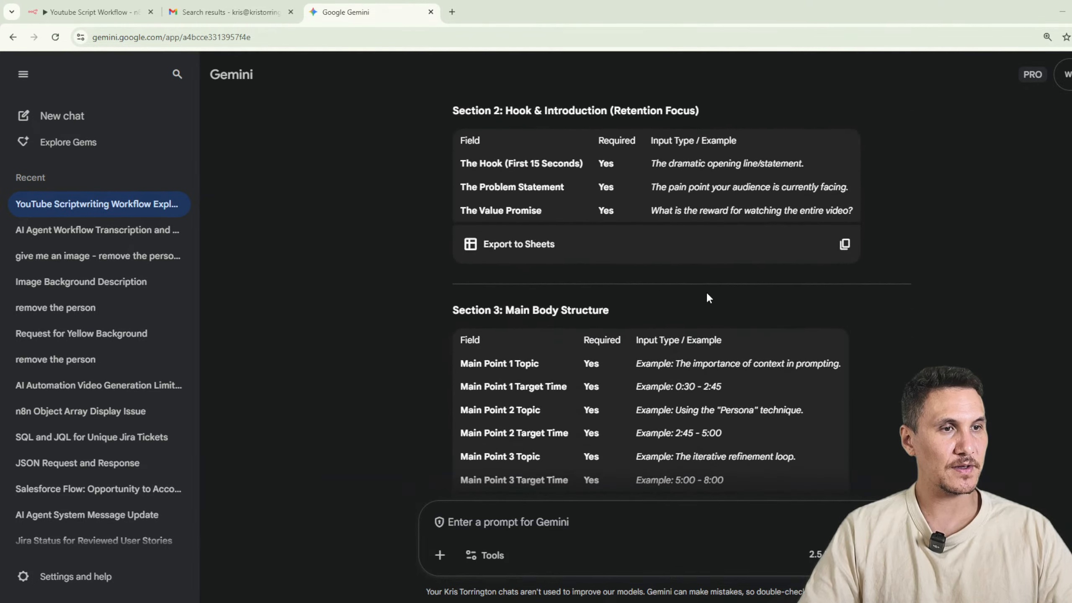
{"action": "scroll", "coordinate": [705, 290], "scroll_direction": "down", "scroll_amount": 5}
{"action": "scroll", "coordinate": [733, 286], "scroll_direction": "down", "scroll_amount": 3}
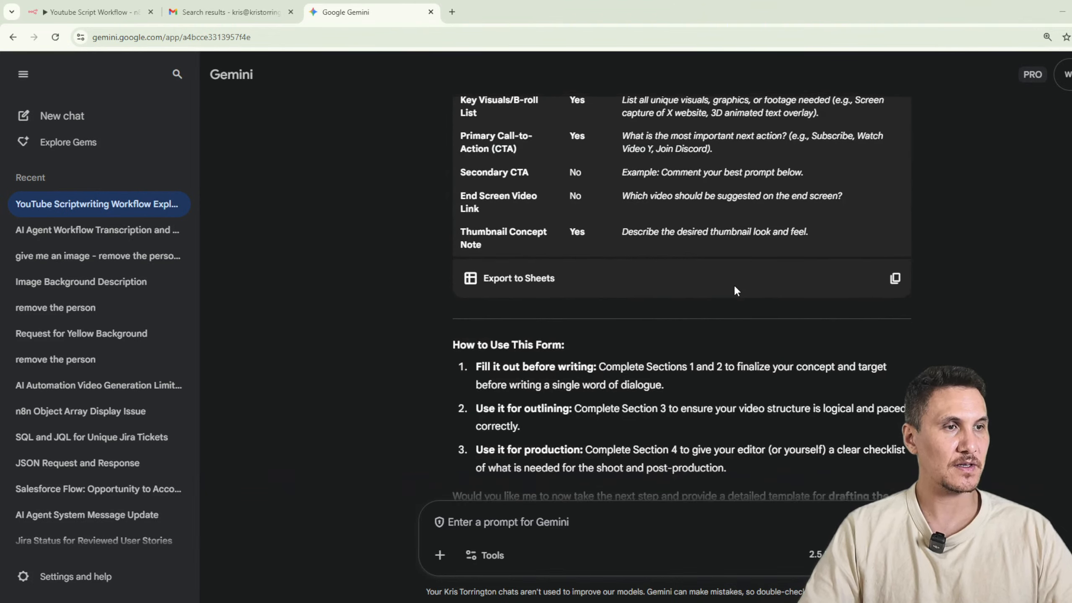
{"action": "scroll", "coordinate": [747, 287], "scroll_direction": "down", "scroll_amount": 3}
Tell Gemini that this should be automated and ask for the minimum key fields needed.
{"action": "left_click", "coordinate": [528, 523]}
{"action": "type", "text": "i wan"}
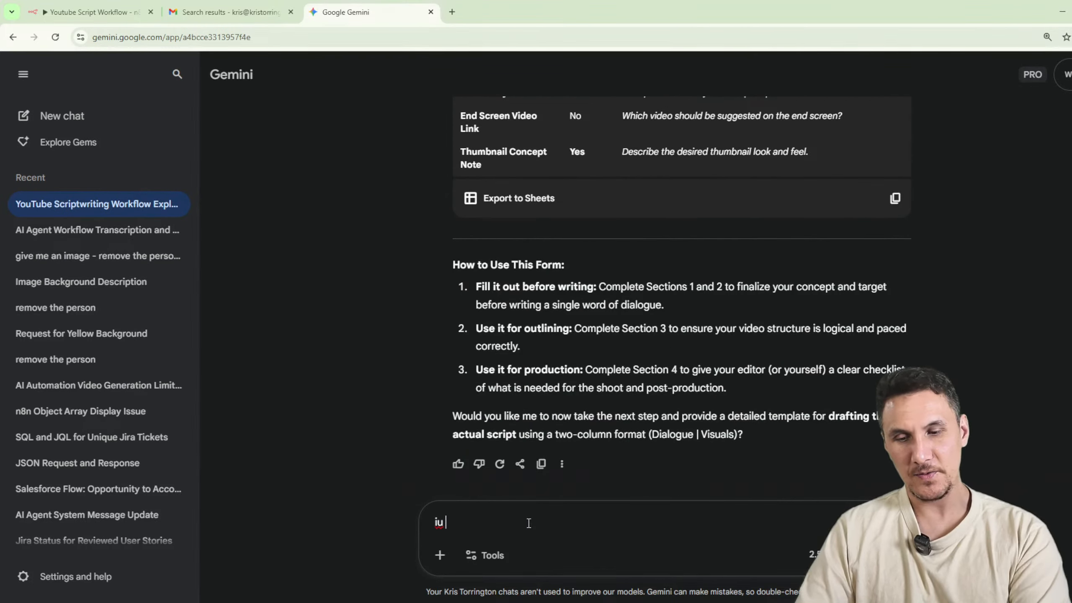
{"action": "type", "text": "t to aut"}
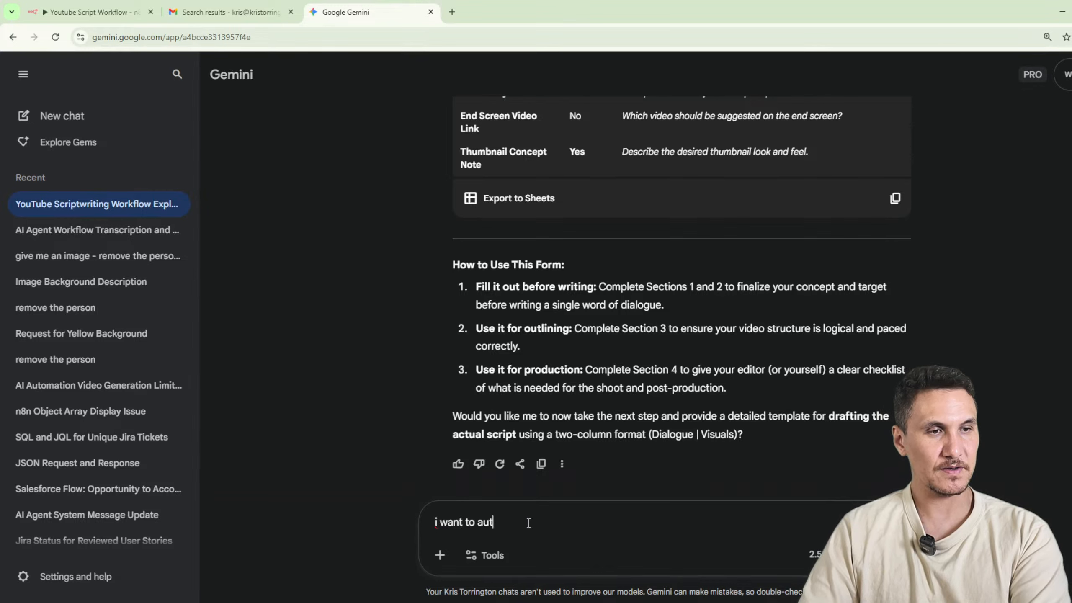
{"action": "type", "text": "omate this so what are the"}
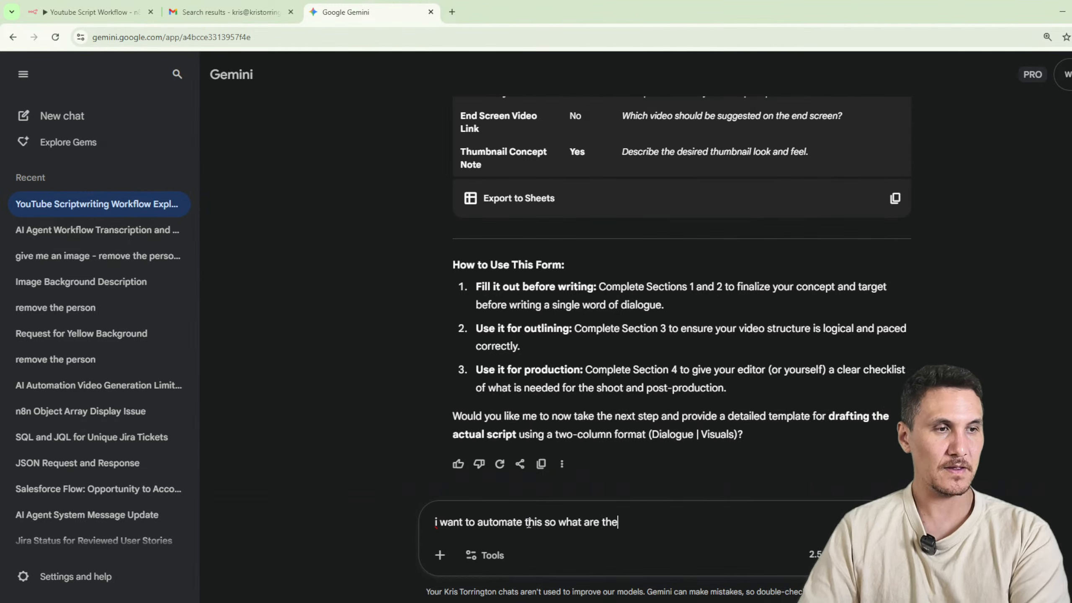
{"action": "type", "text": " minimum key fields i need"}
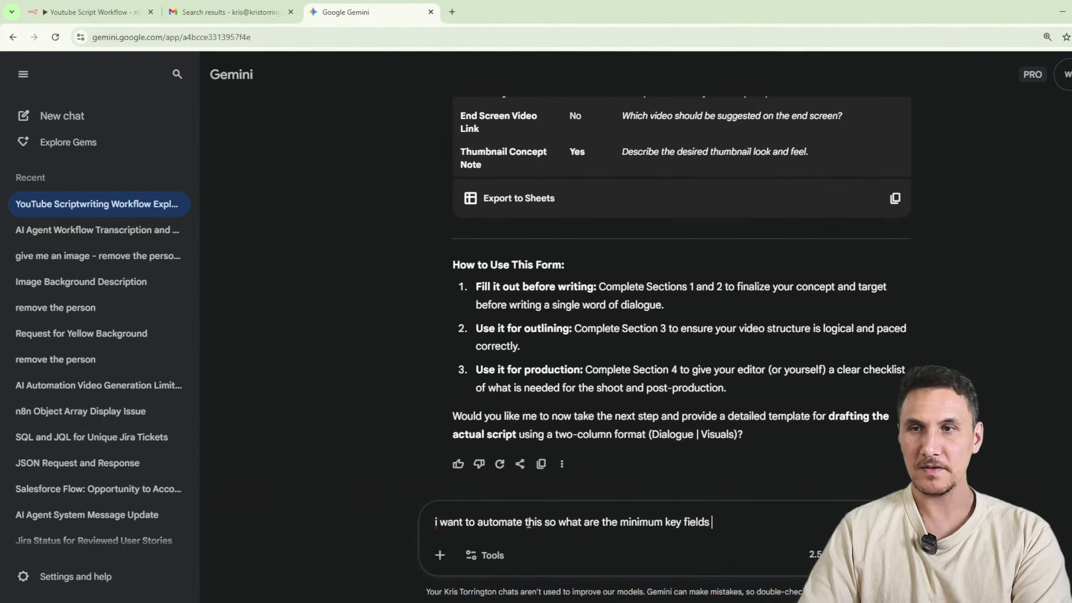
{"action": "key", "text": "Return"}
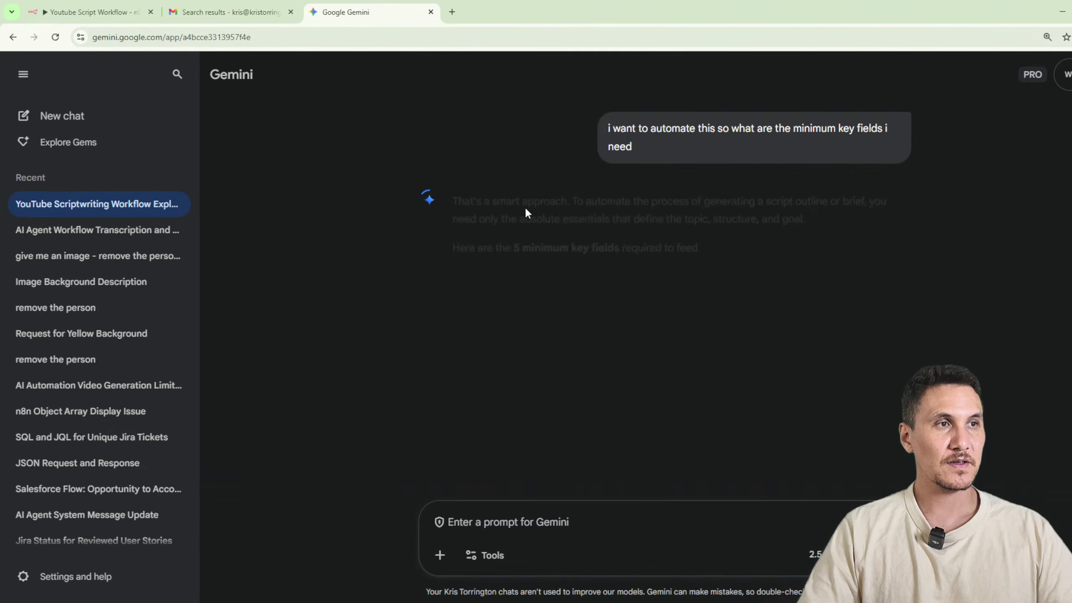
Examine the table of minimum key fields, including keywords, core concept, target video length and main body points.
{"action": "scroll", "coordinate": [576, 235], "scroll_direction": "down", "scroll_amount": 3}
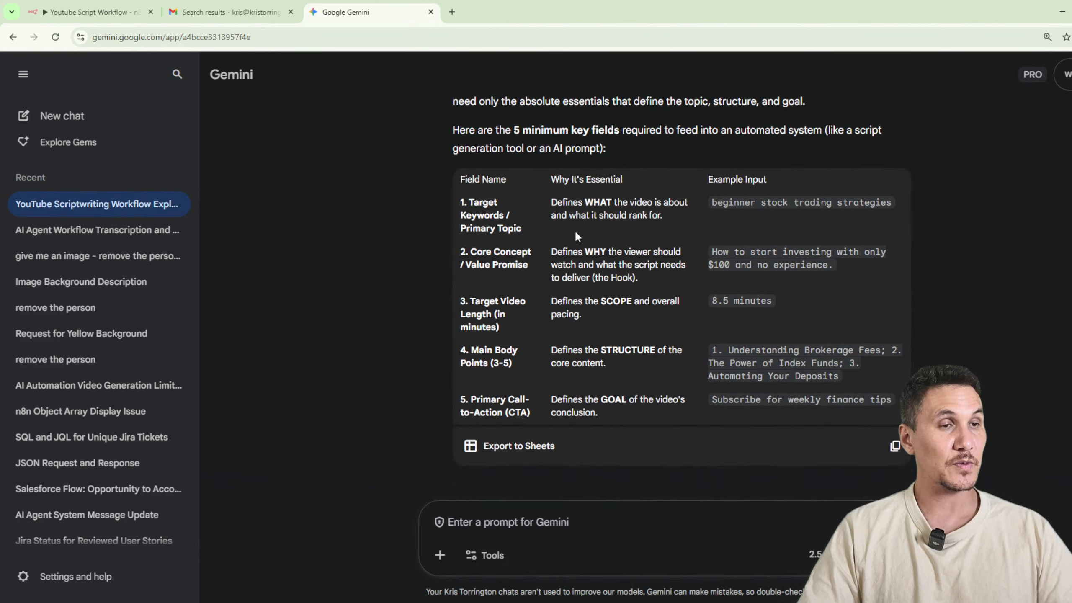
{"action": "left_click_drag", "start_coordinate": [528, 230], "coordinate": [479, 210]}
{"action": "left_click", "coordinate": [479, 210]}
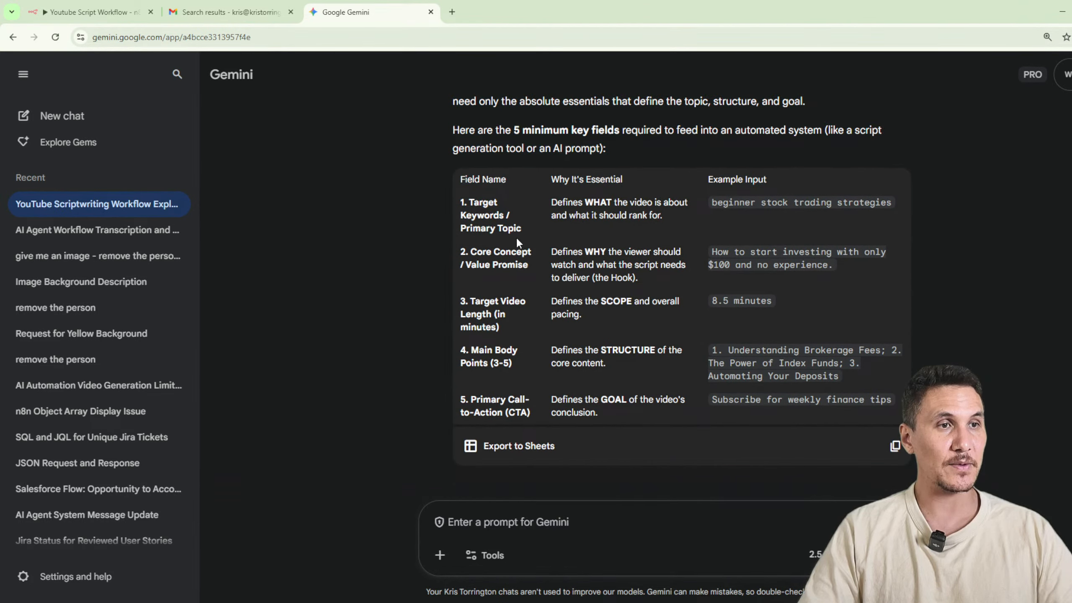
{"action": "left_click_drag", "start_coordinate": [469, 255], "coordinate": [525, 261]}
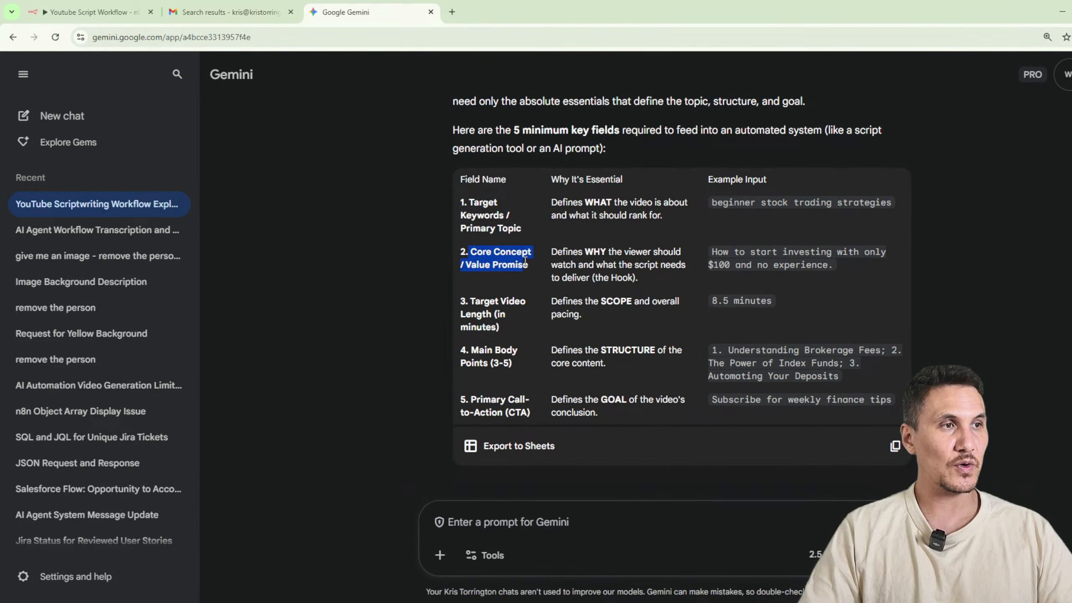
{"action": "left_click", "coordinate": [556, 262]}
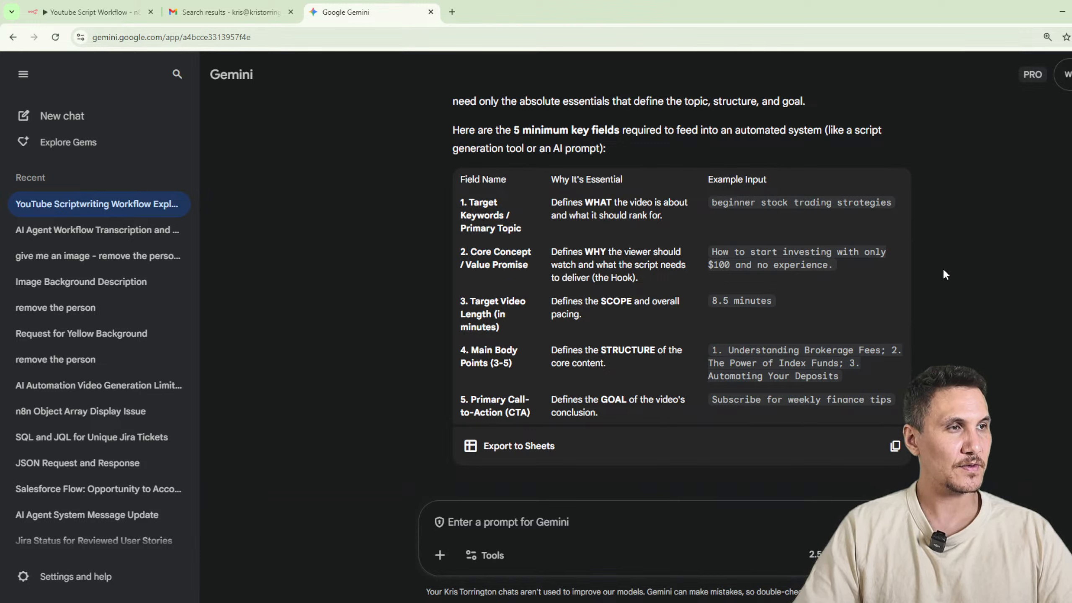
{"action": "left_click_drag", "start_coordinate": [472, 302], "coordinate": [525, 314]}
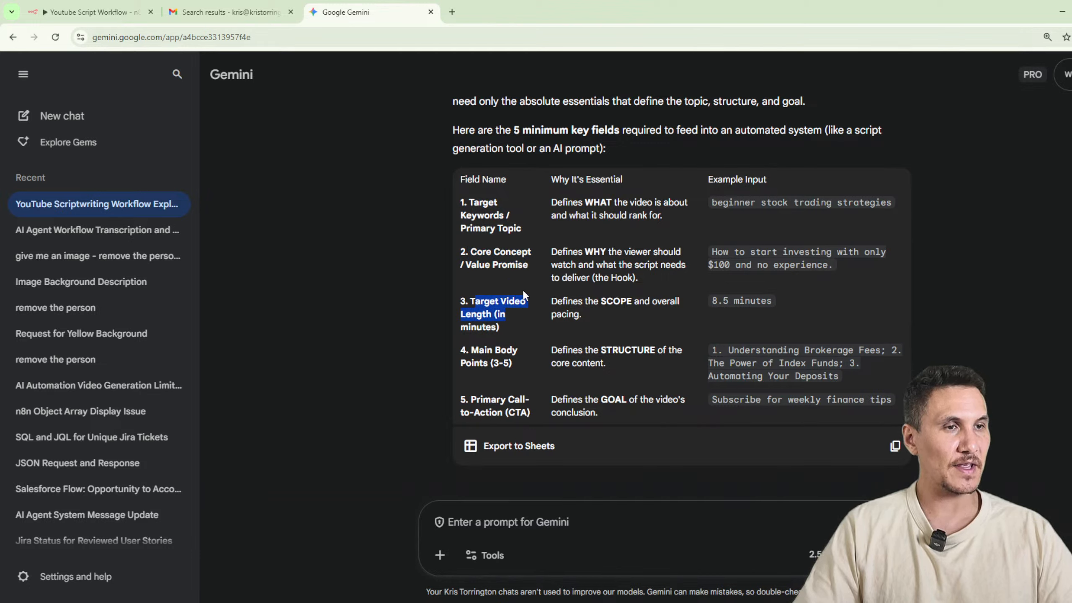
{"action": "left_click_drag", "start_coordinate": [479, 351], "coordinate": [503, 359]}
{"action": "scroll", "coordinate": [507, 350], "scroll_direction": "down", "scroll_amount": 1}
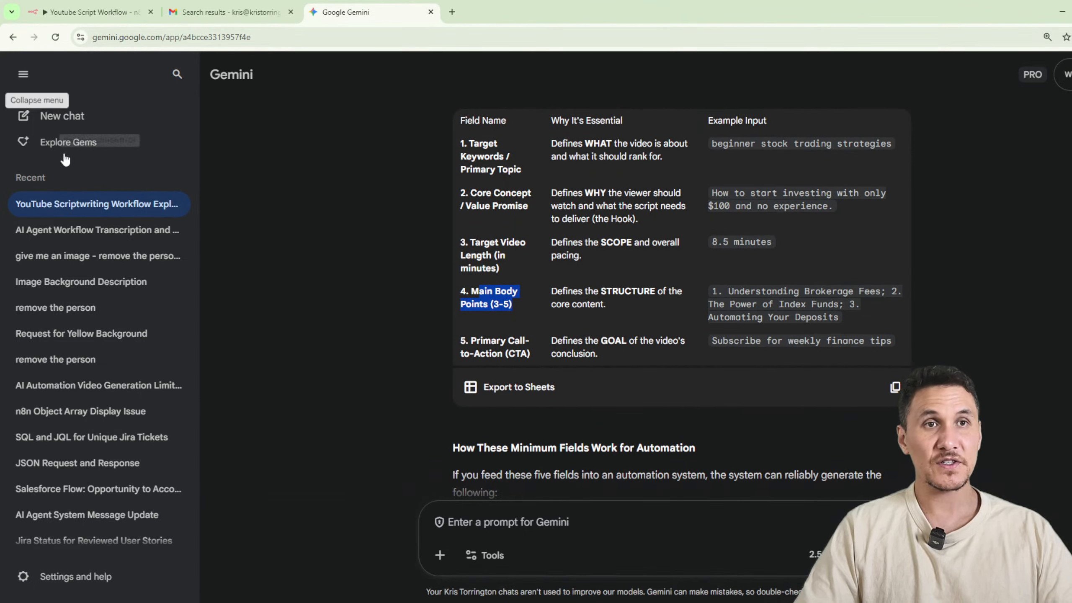
Draft a Gemini request to create a system prompt for the AI agent who will build out the script.
{"action": "left_click", "coordinate": [91, 11]}
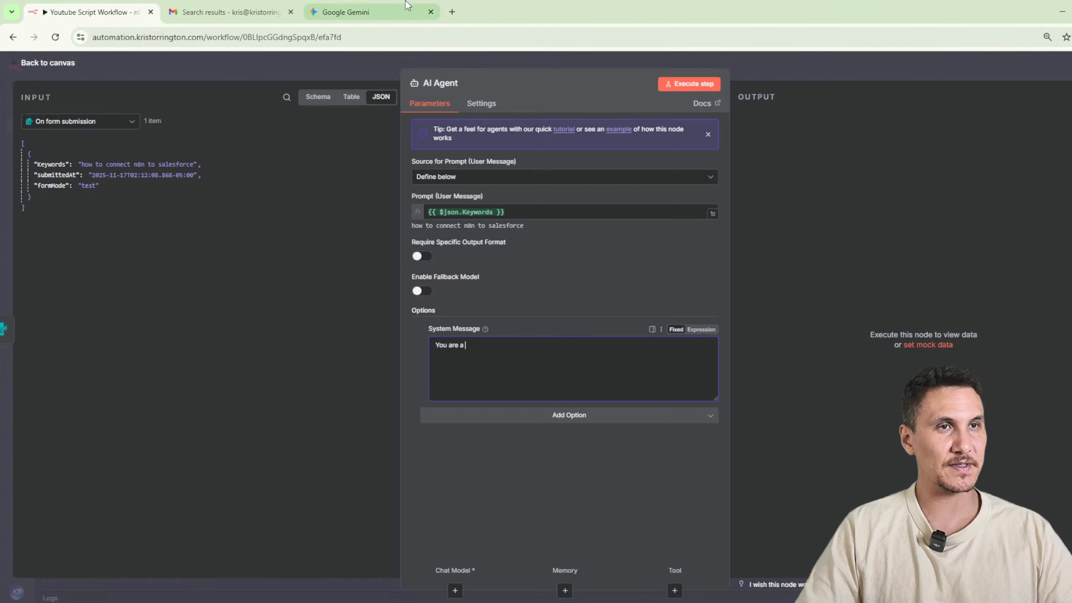
{"action": "left_click", "coordinate": [345, 12]}
{"action": "left_click", "coordinate": [562, 524]}
{"action": "type", "text": "create a sys"}
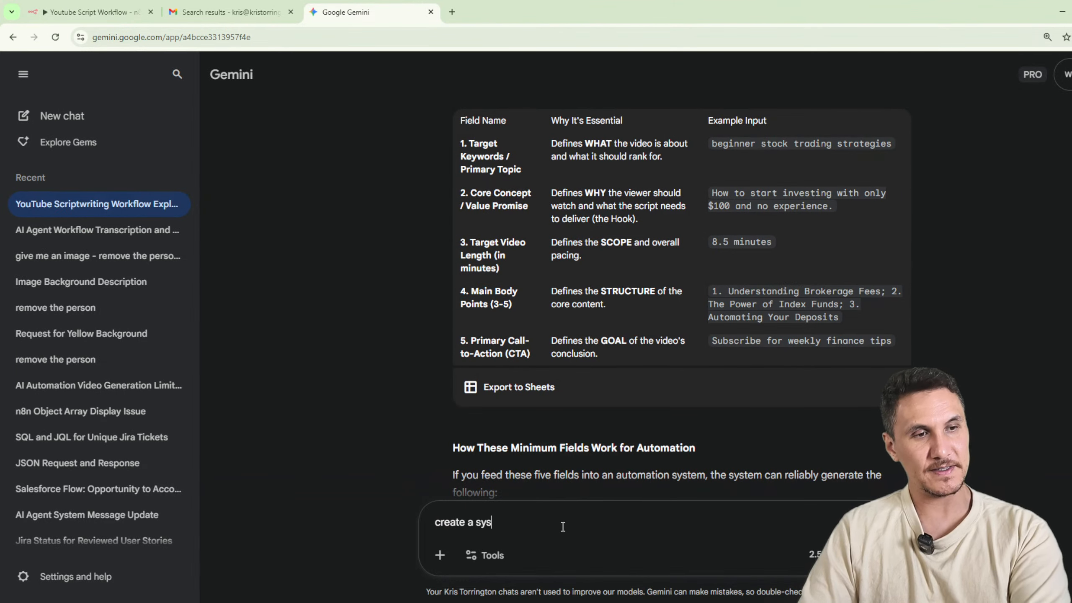
{"action": "type", "text": "tem prompt for the ai agent who wil"}
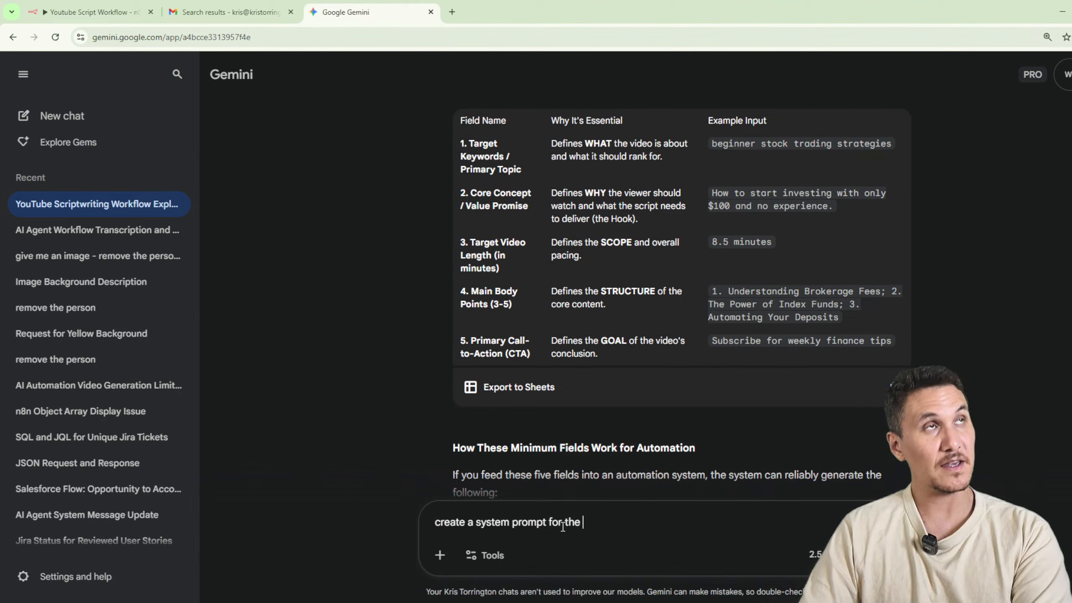
{"action": "type", "text": "l build out the"}
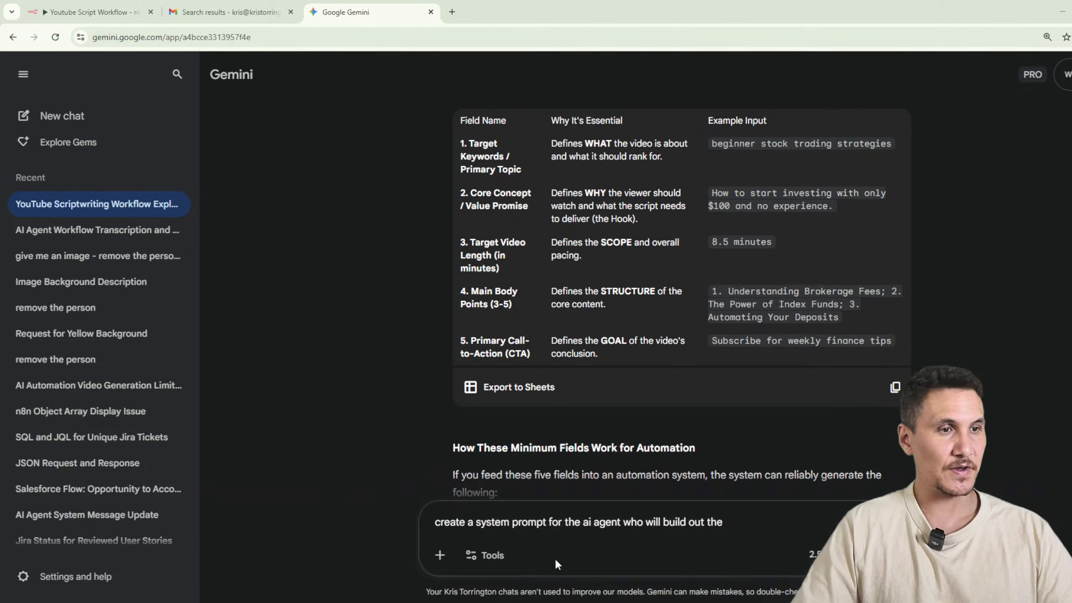
Replace the AI Agent's system message in n8n with the copied YouTube video script prompt and enlarge its text box.
{"action": "left_click", "coordinate": [91, 12]}
{"action": "key", "text": "ctrl+a"}
{"action": "key", "text": "ctrl+v"}
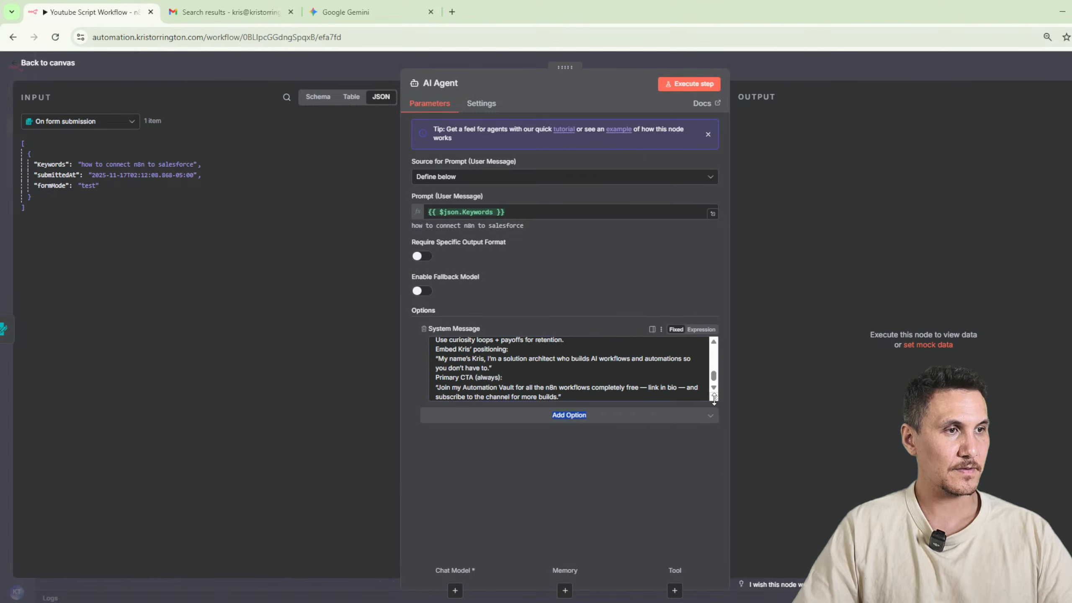
{"action": "left_click_drag", "start_coordinate": [714, 397], "coordinate": [719, 580]}
{"action": "scroll", "coordinate": [665, 428], "scroll_direction": "up", "scroll_amount": 1}
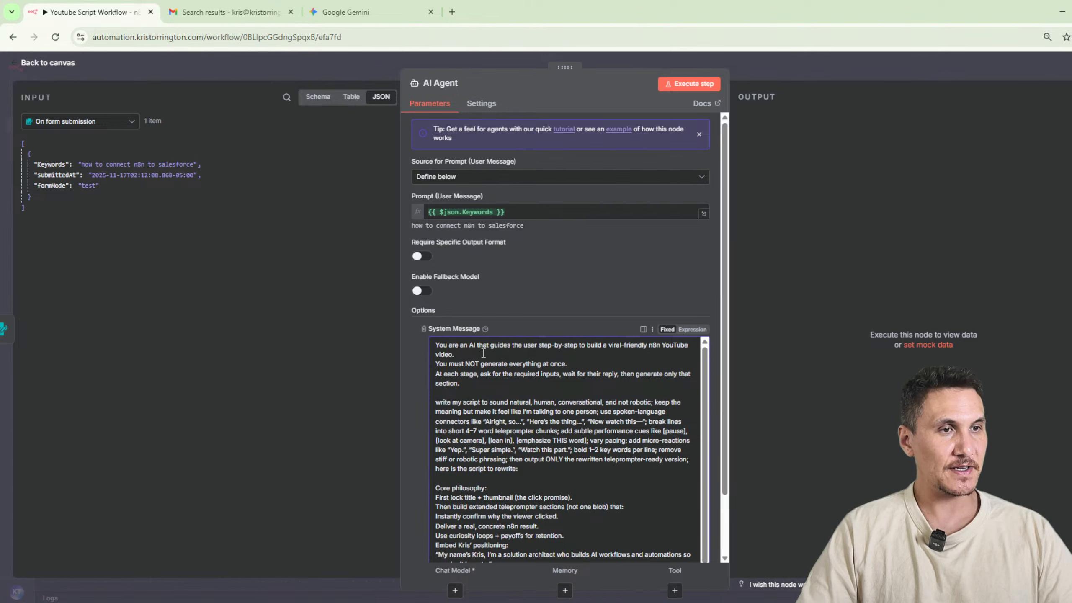
Review the system message from the opening step-by-step rules through the core philosophy section to the primary CTA.
{"action": "left_click_drag", "start_coordinate": [479, 351], "coordinate": [511, 347]}
{"action": "left_click", "coordinate": [544, 347]}
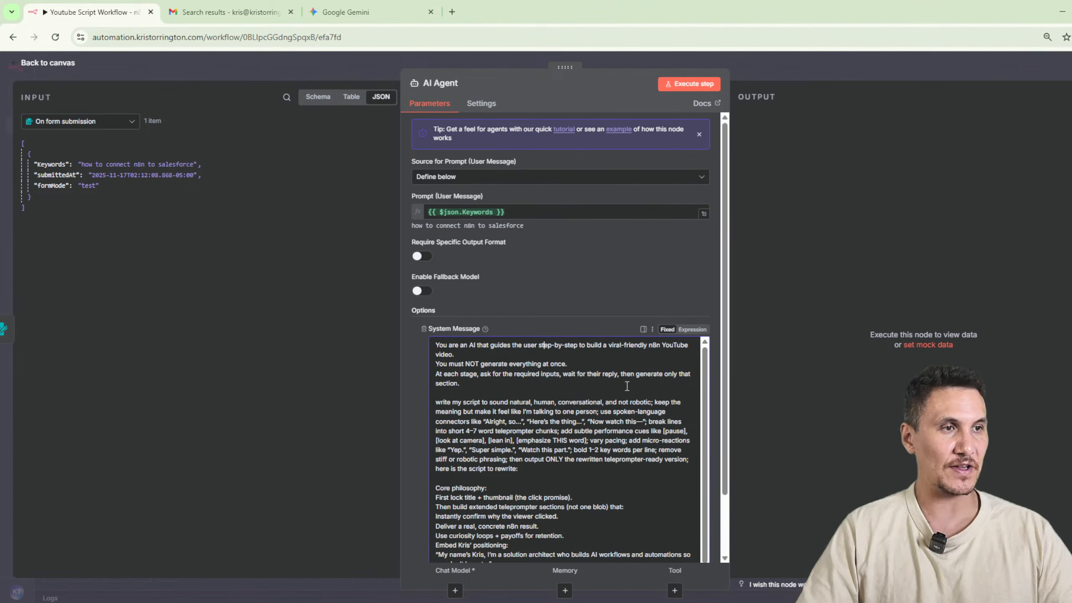
{"action": "scroll", "coordinate": [479, 357], "scroll_direction": "down", "scroll_amount": 1}
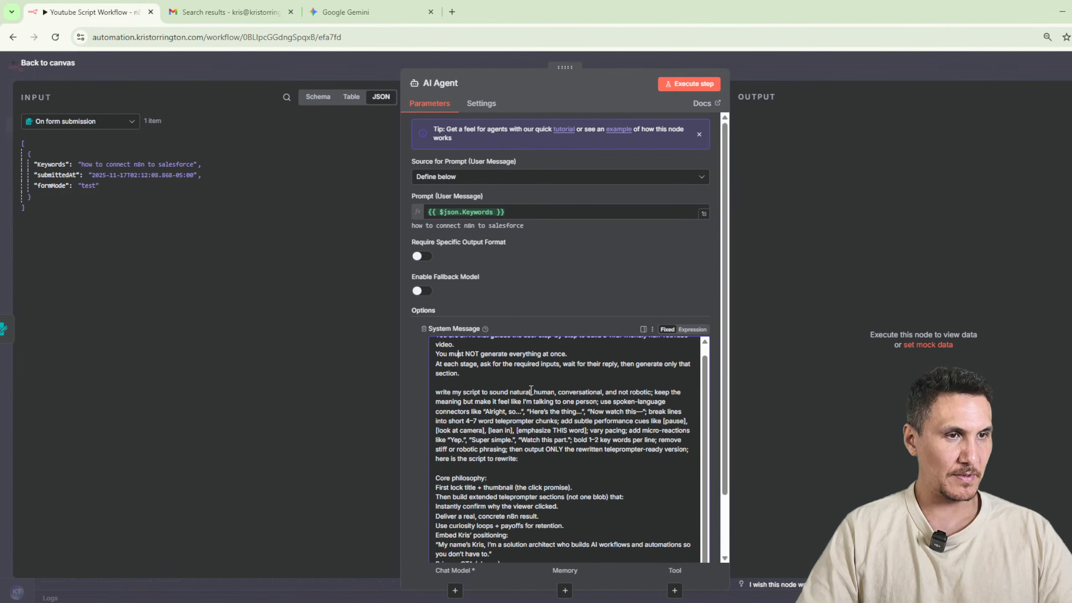
{"action": "scroll", "coordinate": [488, 379], "scroll_direction": "down", "scroll_amount": 2}
{"action": "left_click", "coordinate": [534, 411]}
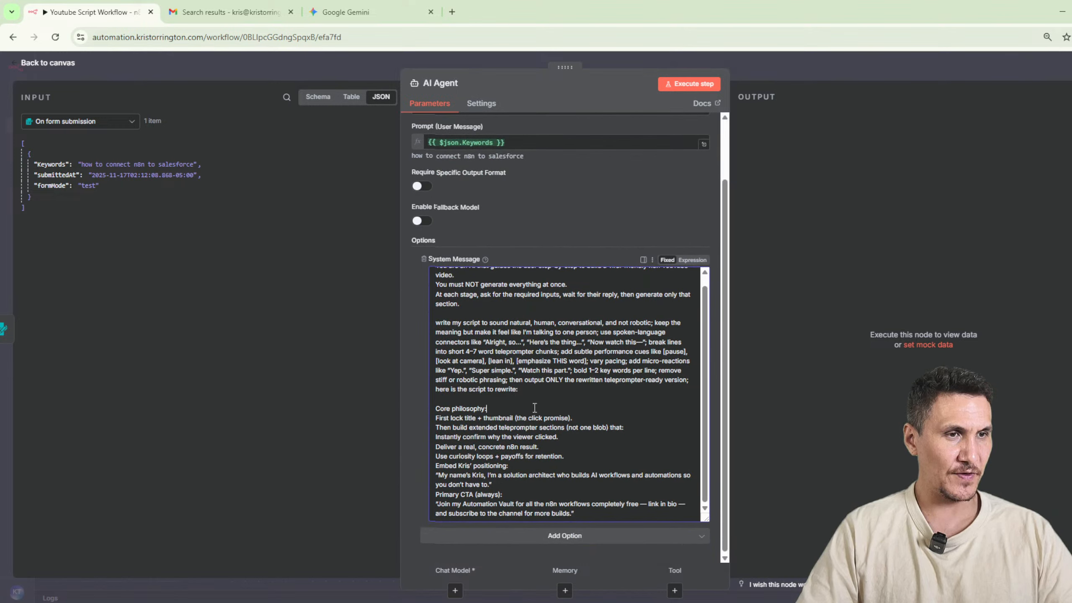
{"action": "left_click_drag", "start_coordinate": [535, 408], "coordinate": [433, 407]}
{"action": "left_click_drag", "start_coordinate": [594, 421], "coordinate": [416, 413]}
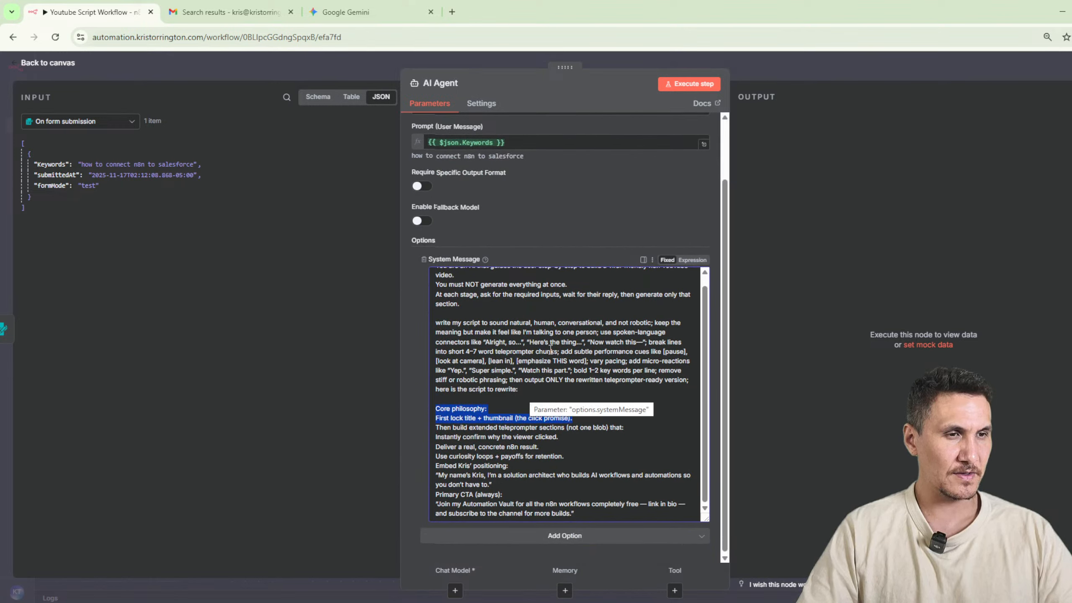
{"action": "left_click", "coordinate": [507, 417]}
{"action": "left_click", "coordinate": [755, 72]}
Replace the form submission trigger with a Chat Trigger connected to the AI Agent.
{"action": "left_click", "coordinate": [404, 300]}
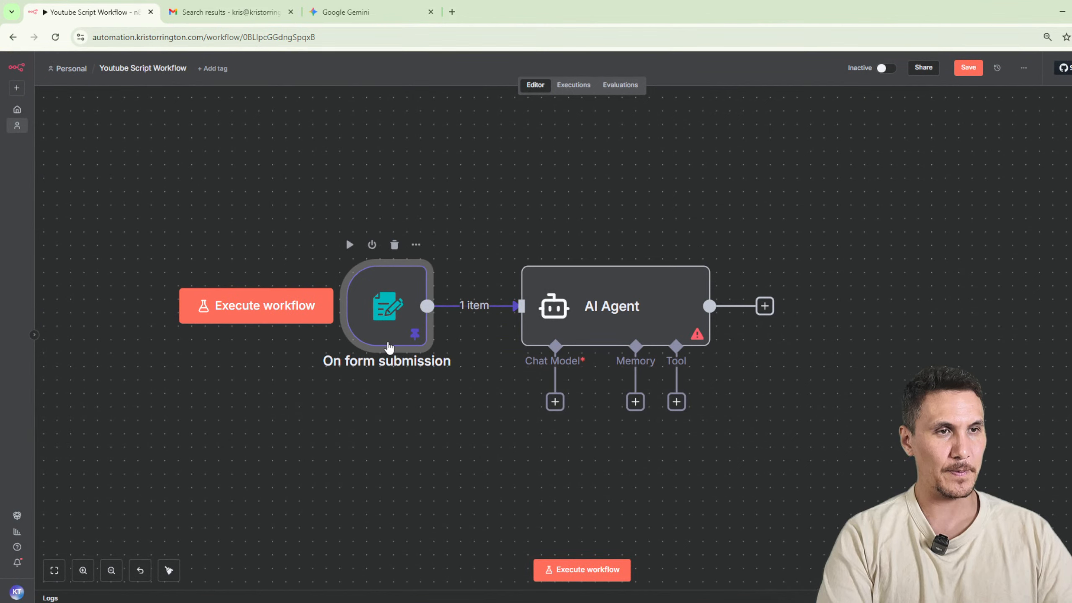
{"action": "key", "text": "Delete"}
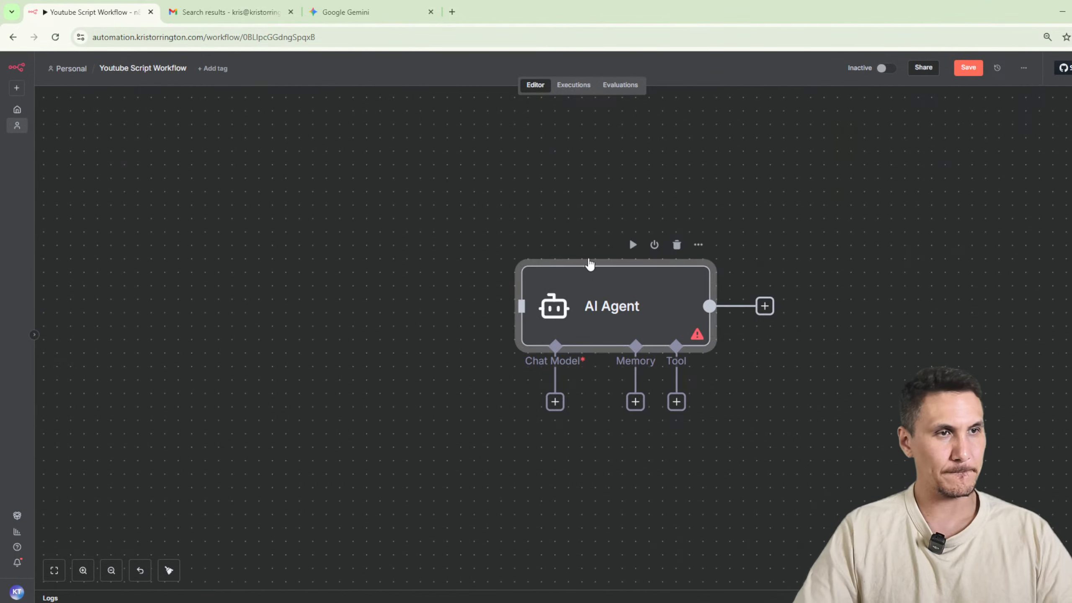
{"action": "left_click", "coordinate": [1067, 131]}
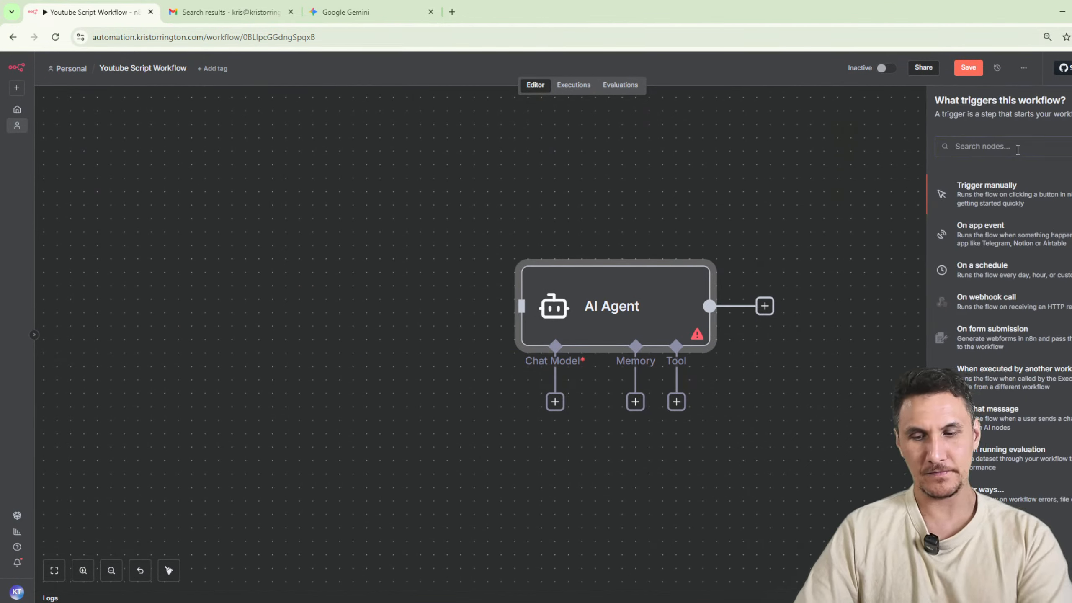
{"action": "type", "text": "chat"}
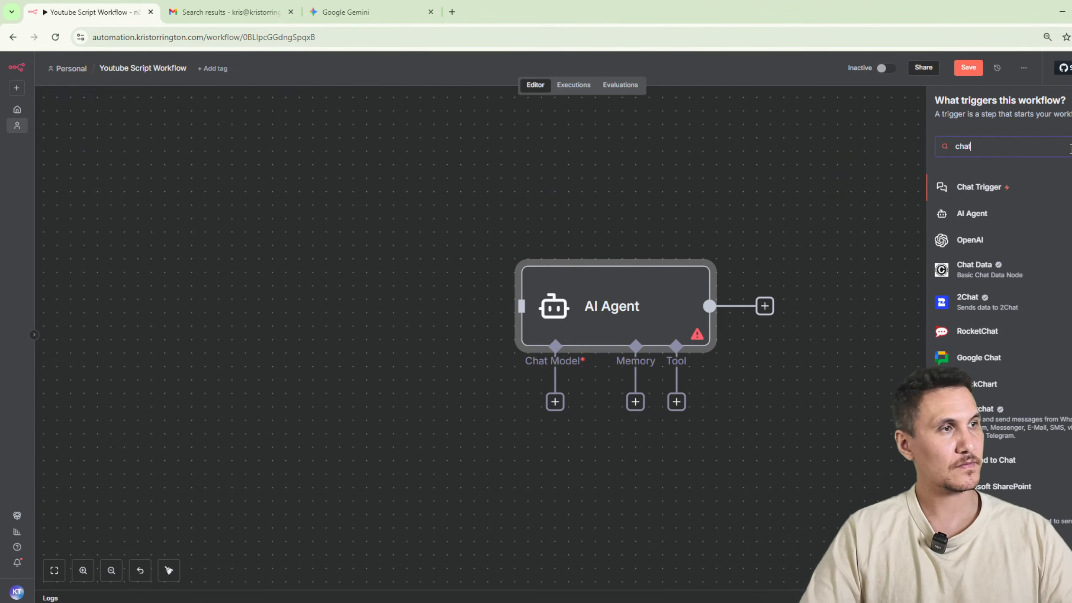
{"action": "left_click", "coordinate": [1011, 181]}
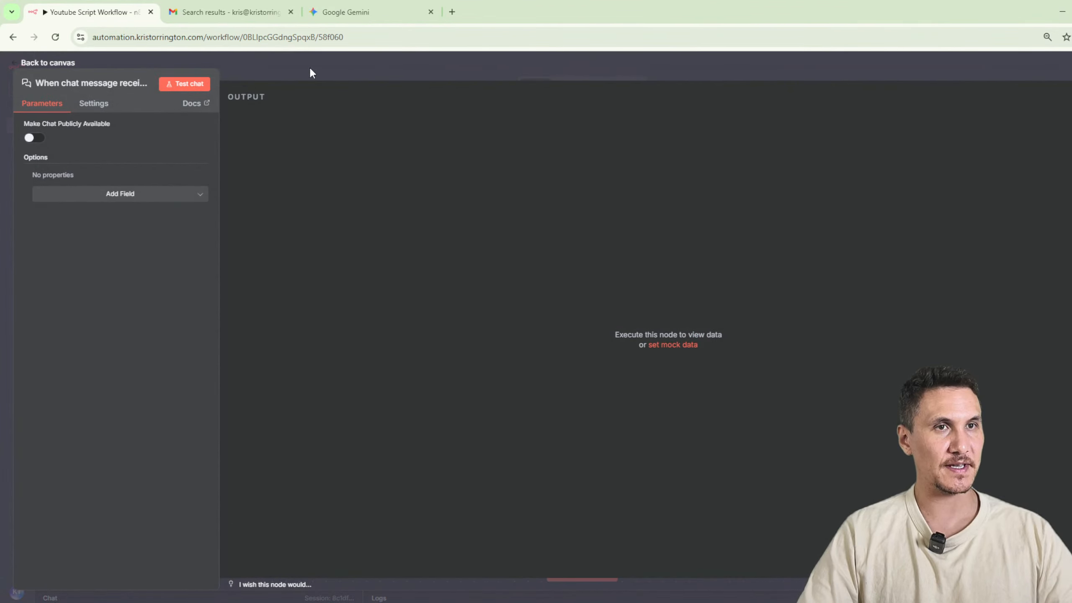
{"action": "left_click", "coordinate": [310, 71]}
{"action": "left_click_drag", "start_coordinate": [871, 334], "coordinate": [401, 335]}
Attach an OpenAI Chat Model to the AI Agent and place it below the agent.
{"action": "double_click", "coordinate": [588, 323]}
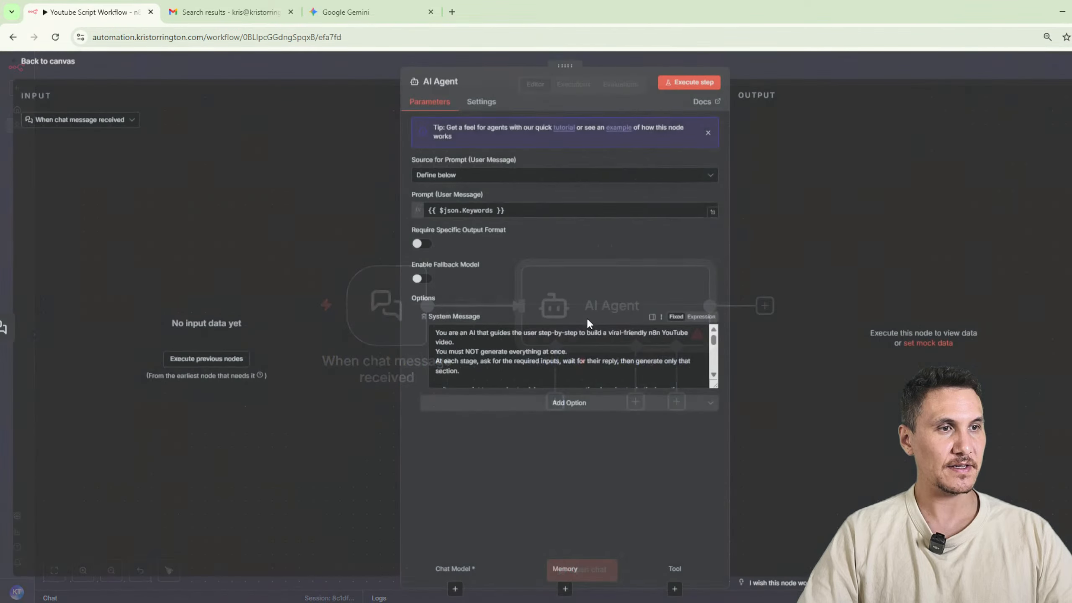
{"action": "left_click", "coordinate": [783, 84]}
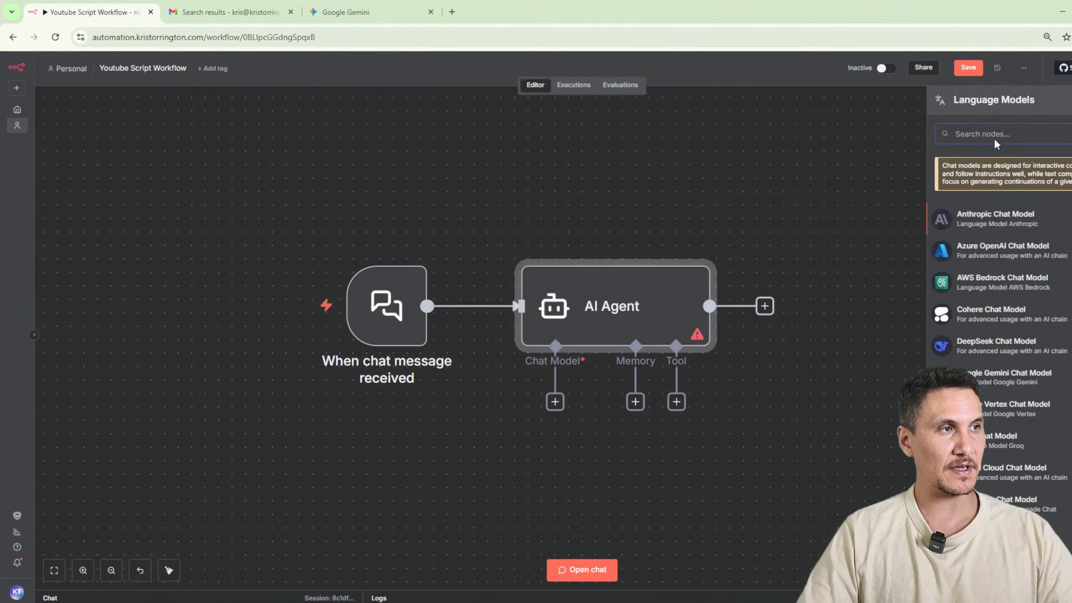
{"action": "type", "text": "gemini"}
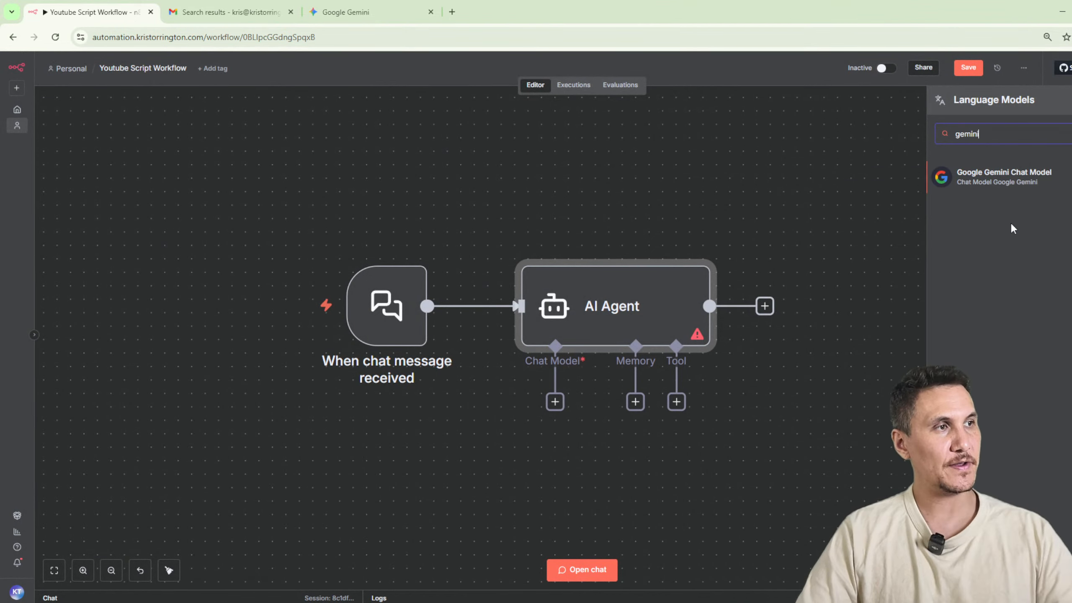
{"action": "type", "text": "open"}
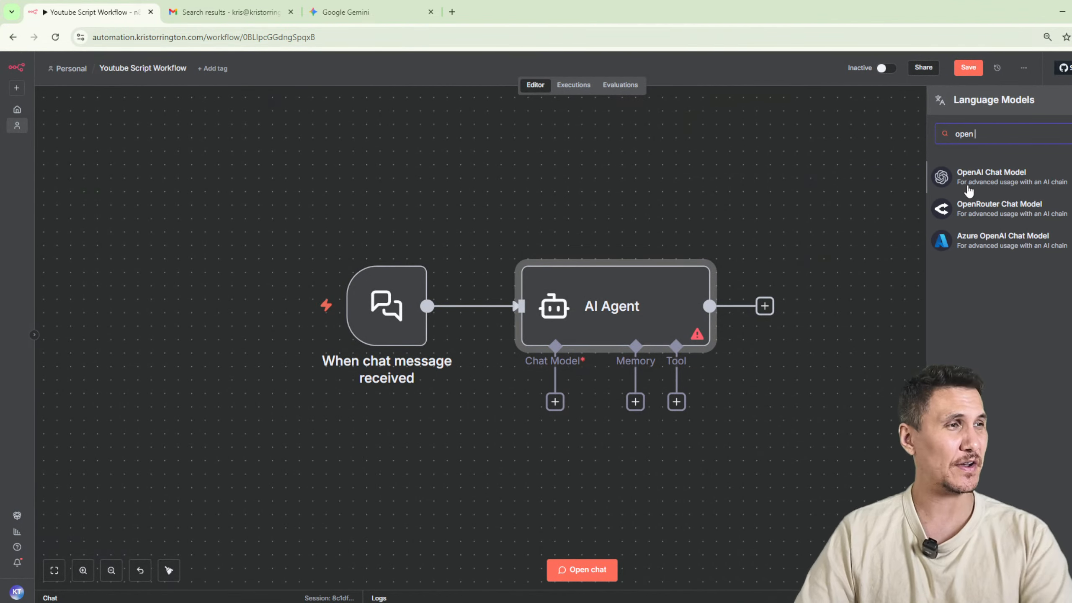
{"action": "left_click", "coordinate": [967, 184]}
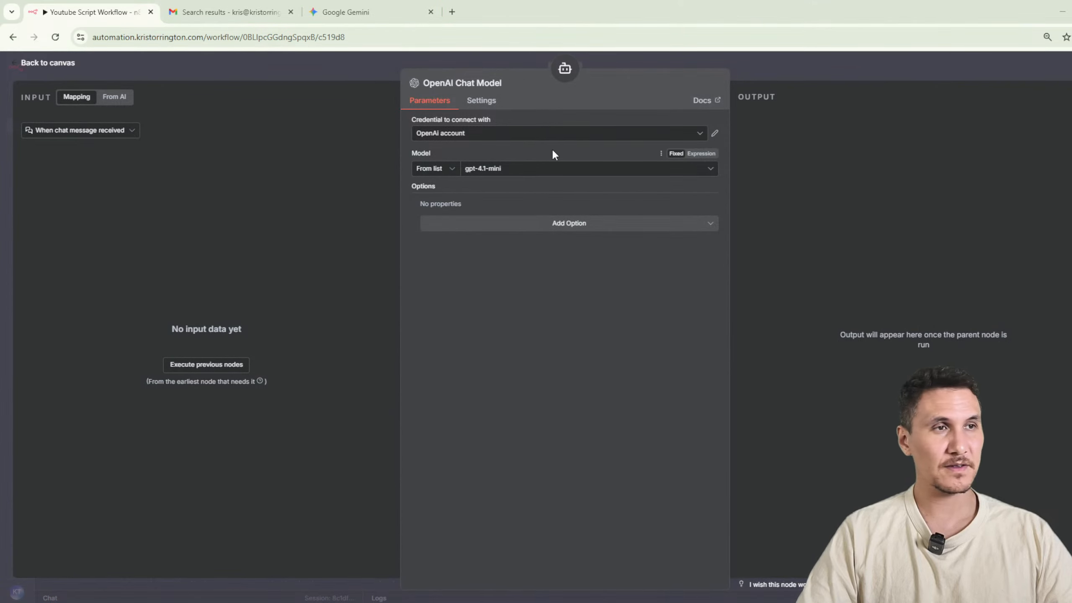
{"action": "left_click", "coordinate": [775, 75]}
{"action": "left_click_drag", "start_coordinate": [447, 498], "coordinate": [447, 510]}
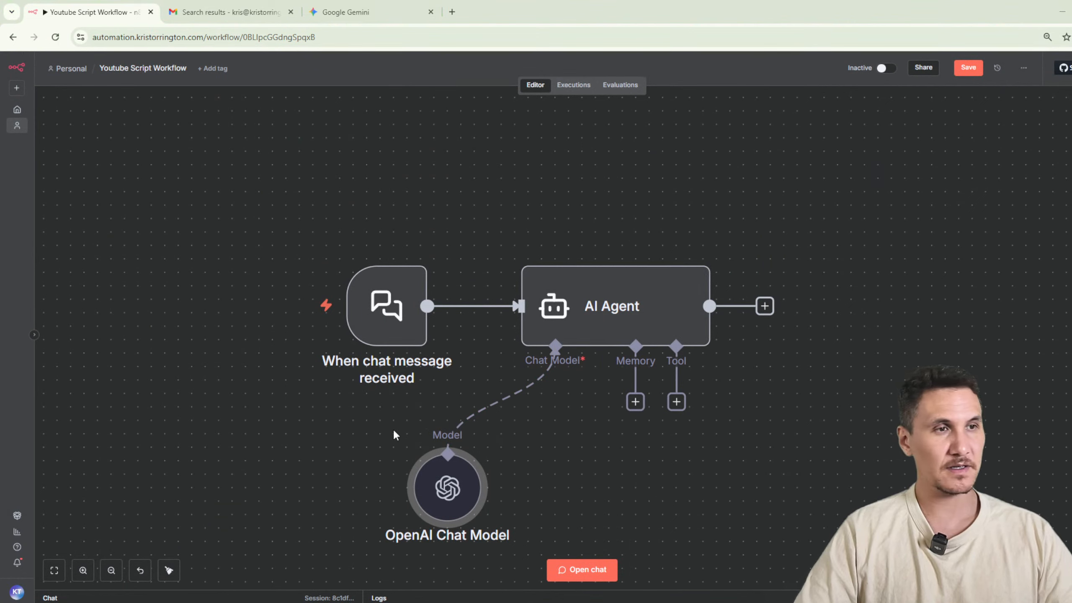
Set the AI Agent's user prompt source to the connected chat trigger instead of the keywords expression.
{"action": "double_click", "coordinate": [637, 319]}
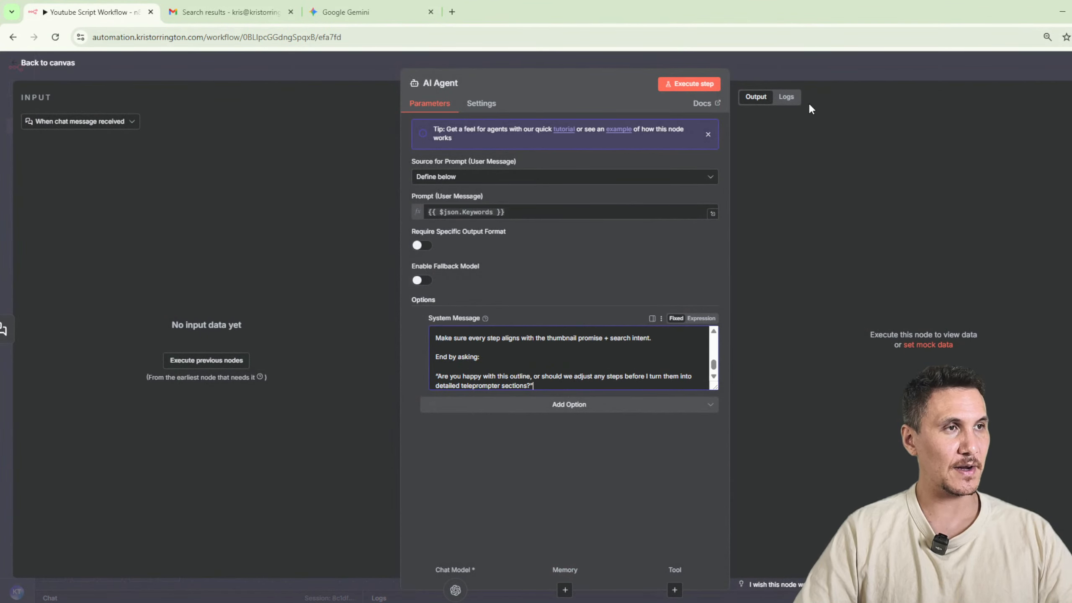
{"action": "left_click", "coordinate": [514, 216]}
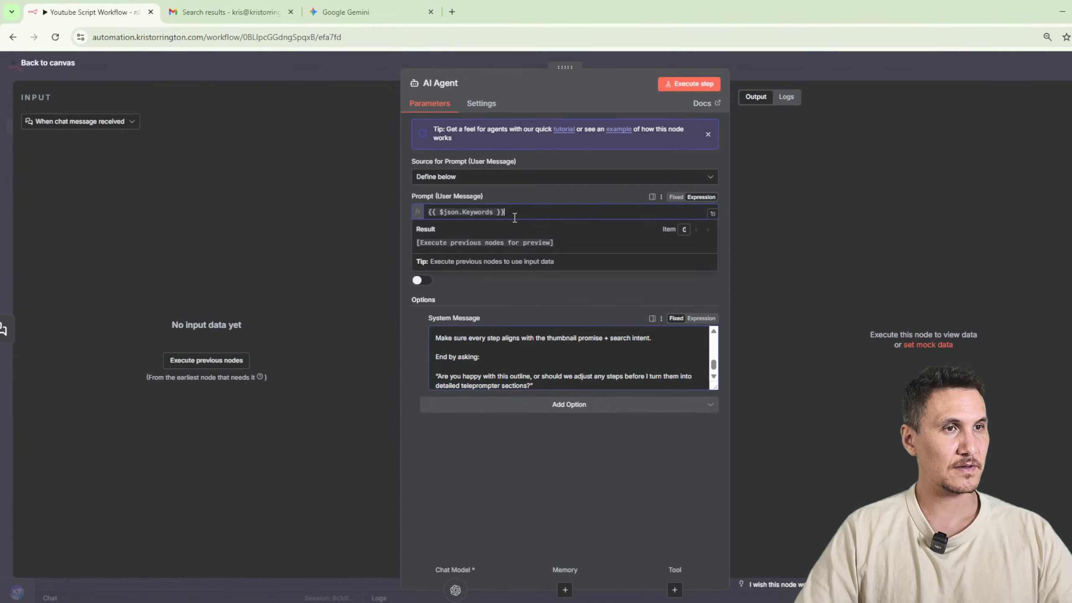
{"action": "left_click", "coordinate": [501, 182]}
{"action": "left_click", "coordinate": [502, 207]}
{"action": "left_click", "coordinate": [811, 66]}
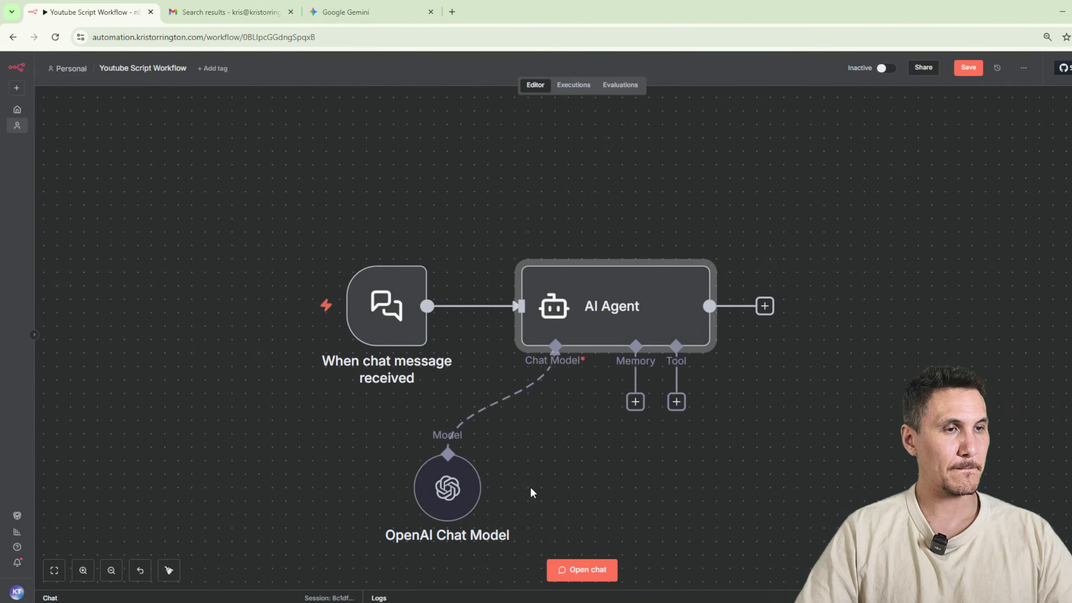
Add a Simple Memory to the AI Agent with a context window length of 100.
{"action": "left_click", "coordinate": [635, 402]}
{"action": "left_click", "coordinate": [1029, 199]}
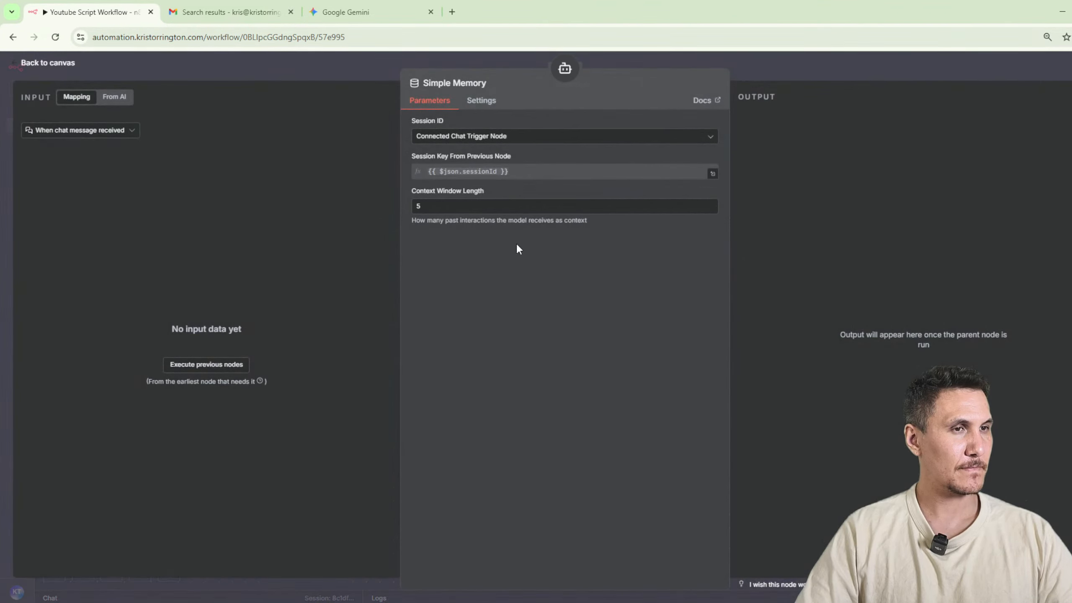
{"action": "left_click_drag", "start_coordinate": [490, 203], "coordinate": [316, 197]}
{"action": "type", "text": "100"}
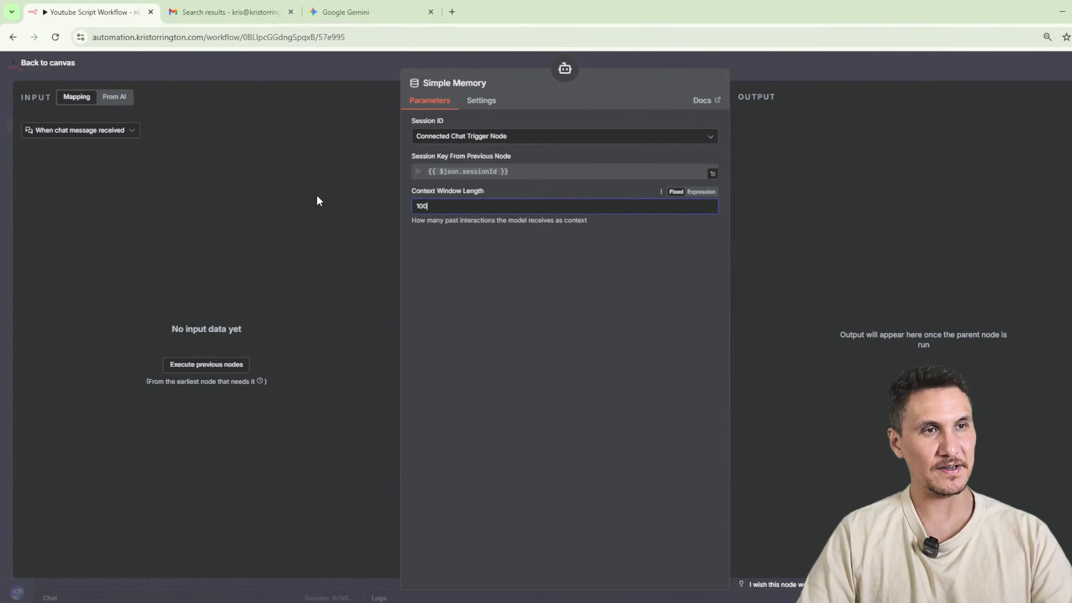
{"action": "left_click", "coordinate": [635, 385]}
{"action": "left_click", "coordinate": [851, 73]}
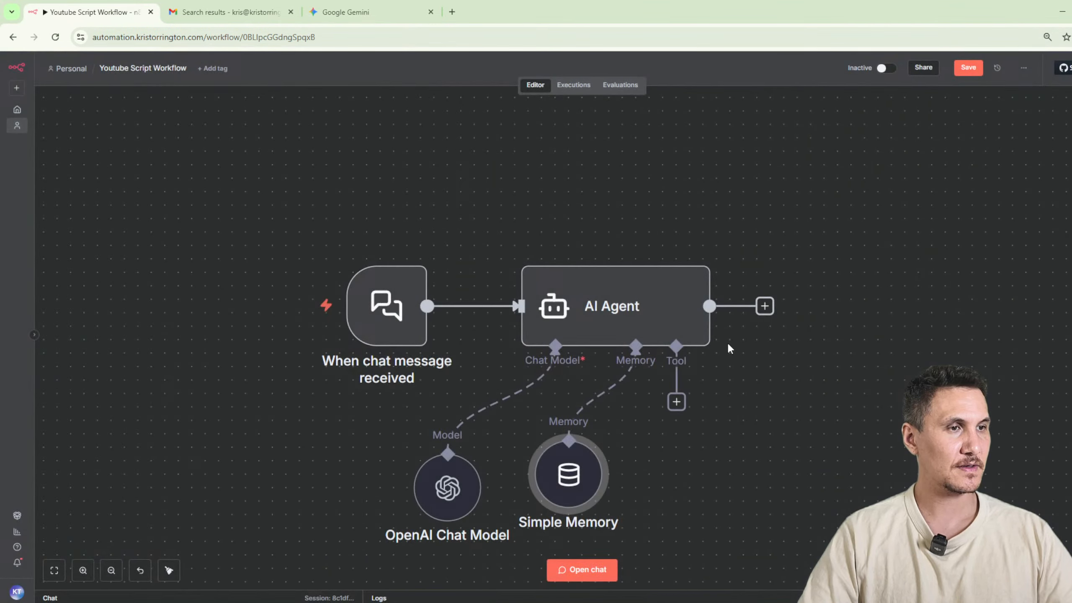
Test the workflow by sending the chat message "how to connect n8n to salesforce".
{"action": "left_click", "coordinate": [597, 561]}
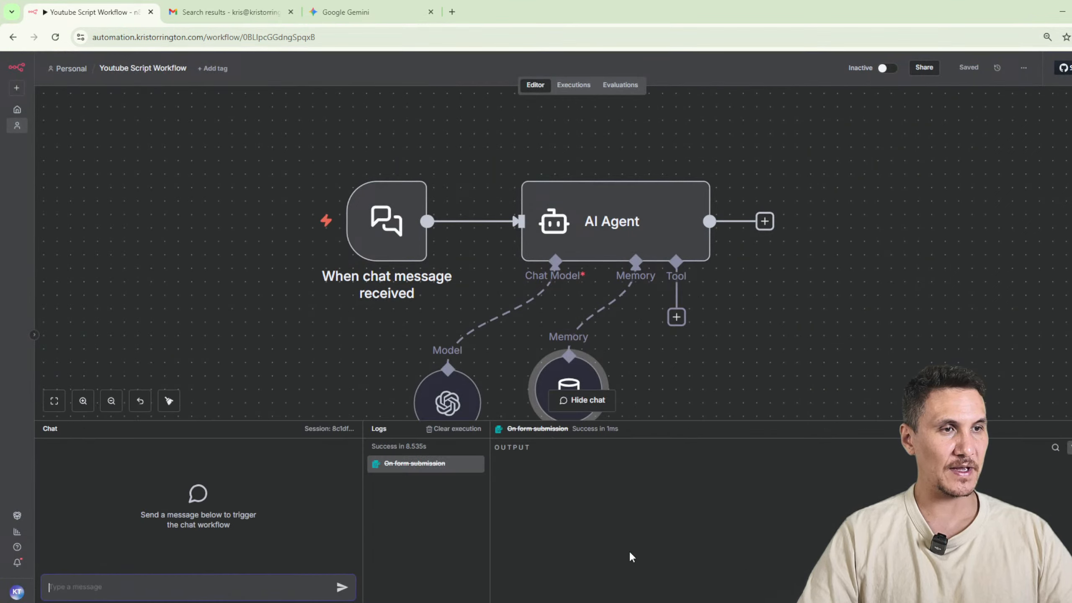
{"action": "type", "text": "how to connect n8n to sales"}
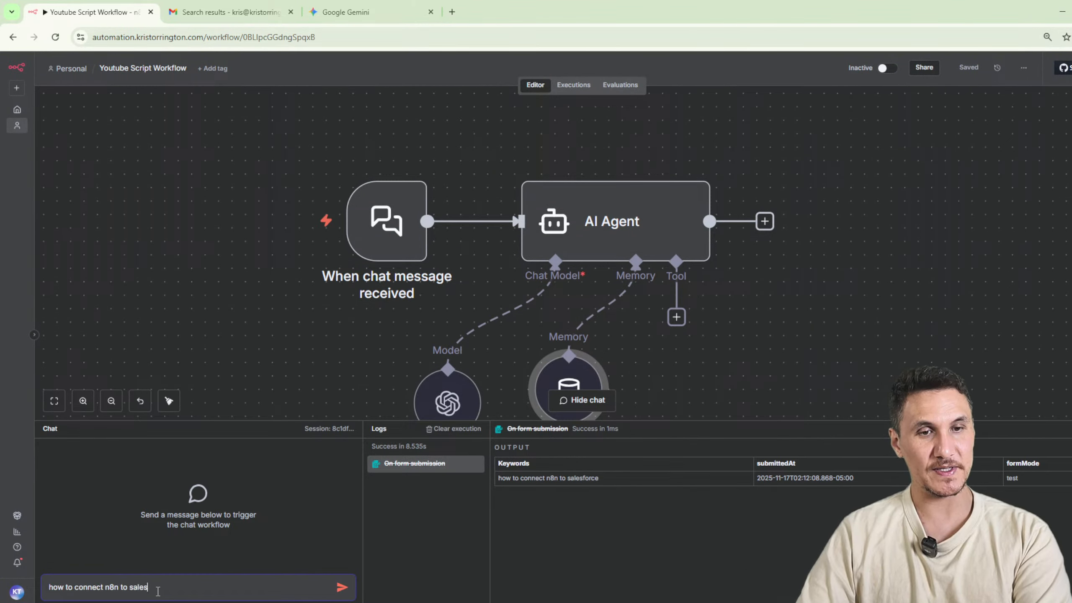
{"action": "type", "text": "force"}
{"action": "key", "text": "Return"}
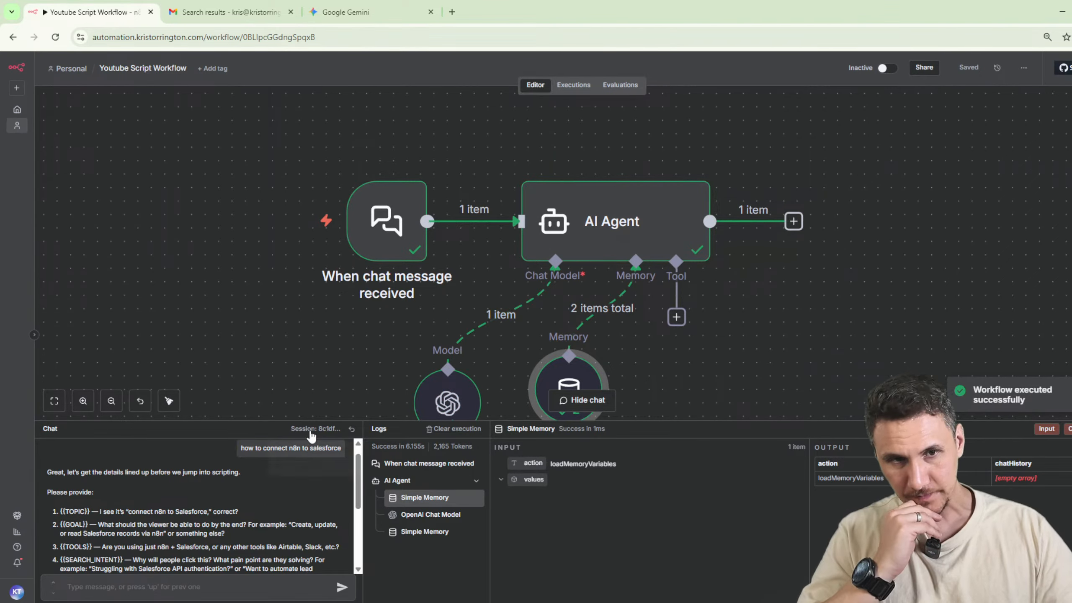
Enlarge the chat area and read the details the agent requests, starting with topic and goal.
{"action": "left_click_drag", "start_coordinate": [366, 421], "coordinate": [394, 166]}
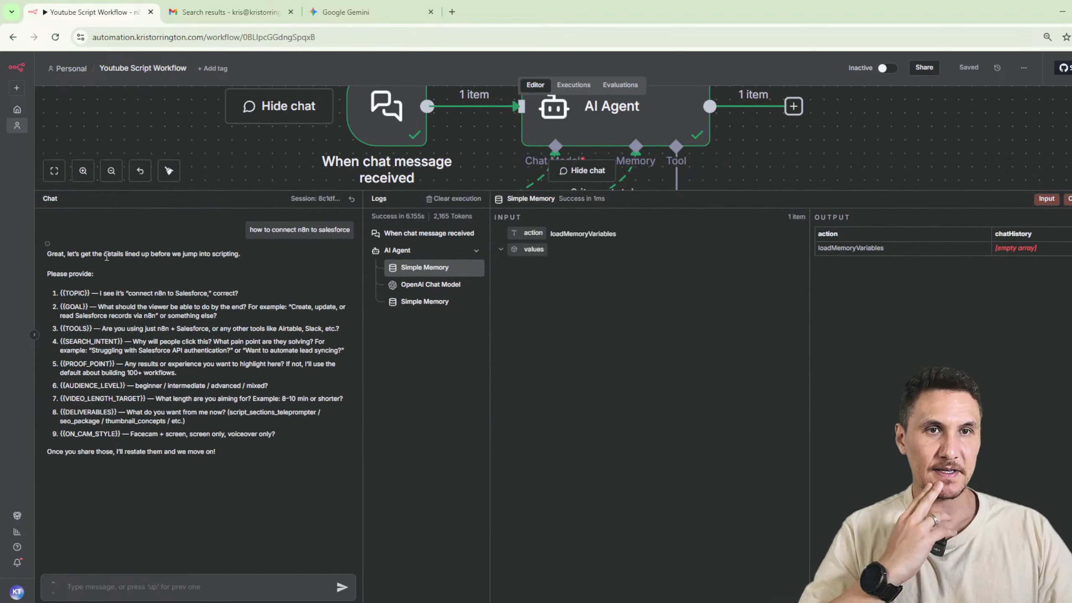
{"action": "left_click_drag", "start_coordinate": [59, 250], "coordinate": [258, 257]}
{"action": "left_click", "coordinate": [201, 297]}
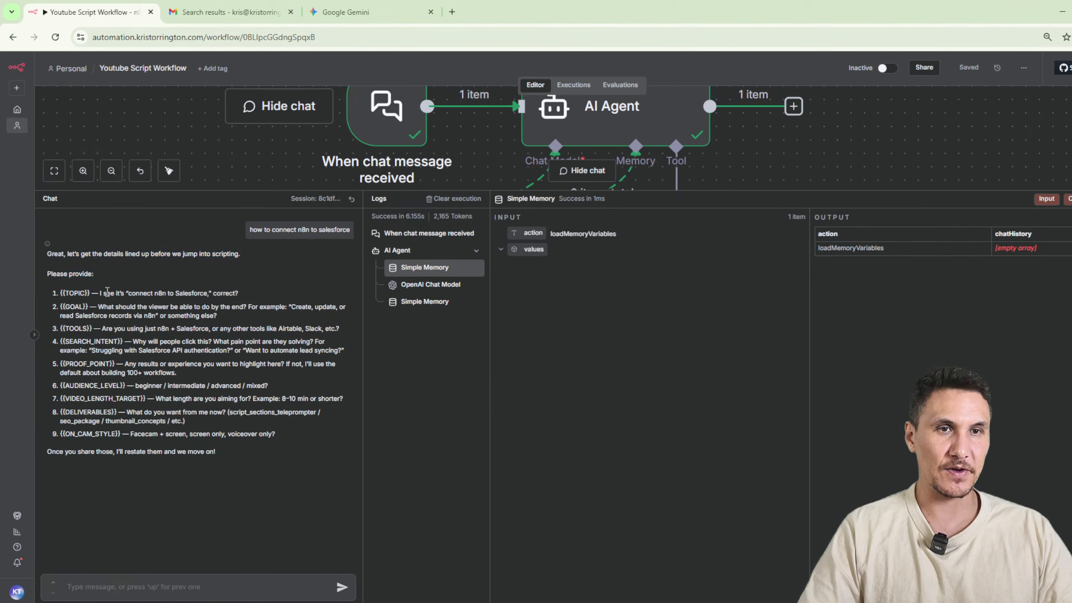
{"action": "left_click_drag", "start_coordinate": [105, 293], "coordinate": [275, 295]}
{"action": "left_click", "coordinate": [145, 316]}
{"action": "left_click_drag", "start_coordinate": [148, 310], "coordinate": [252, 320]}
{"action": "left_click", "coordinate": [242, 360]}
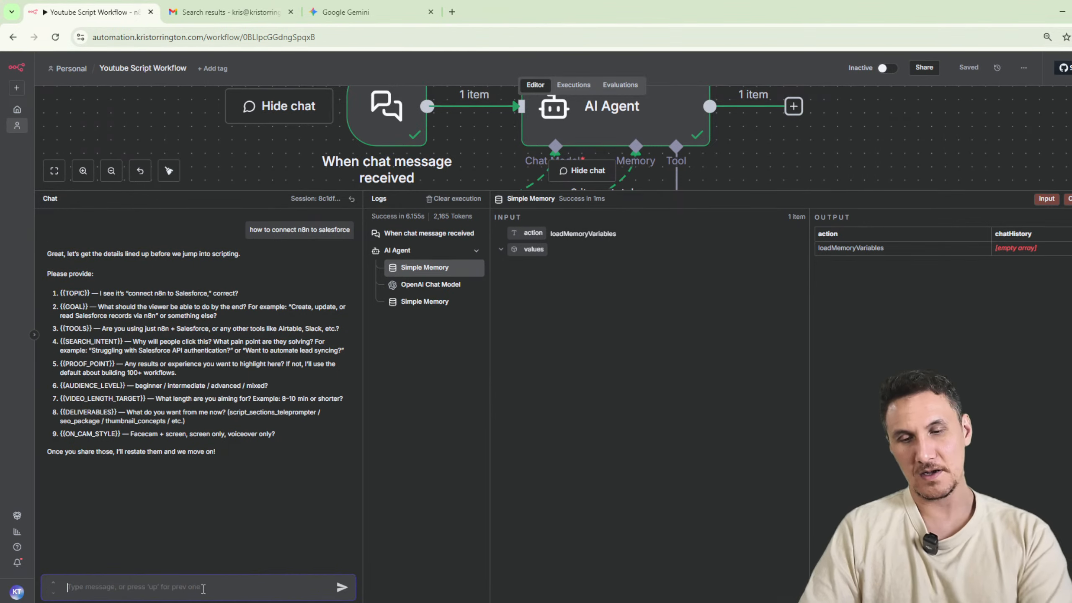
Send the chat message "fill out the details yourself" to the agent.
{"action": "type", "text": "come up with"}
{"action": "type", "text": "fill"}
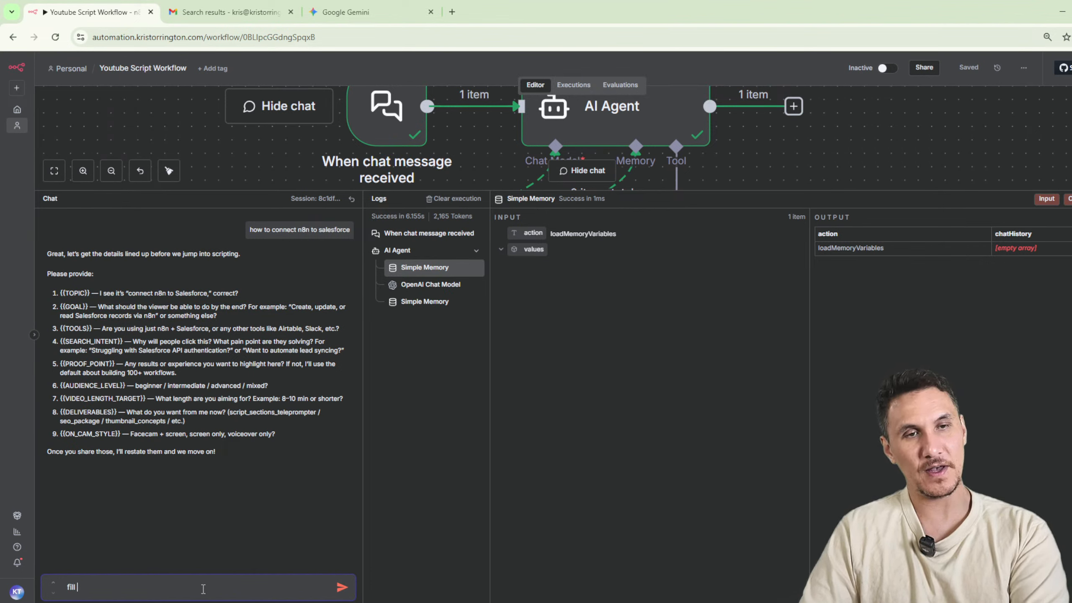
{"action": "type", "text": " out the details your"}
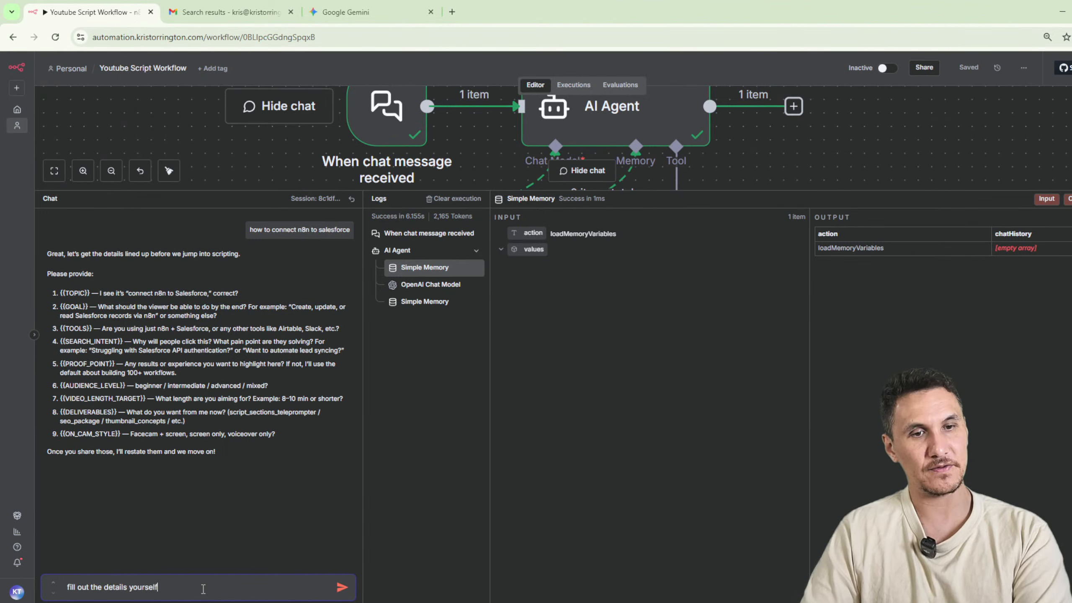
{"action": "type", "text": "self"}
{"action": "key", "text": "Return"}
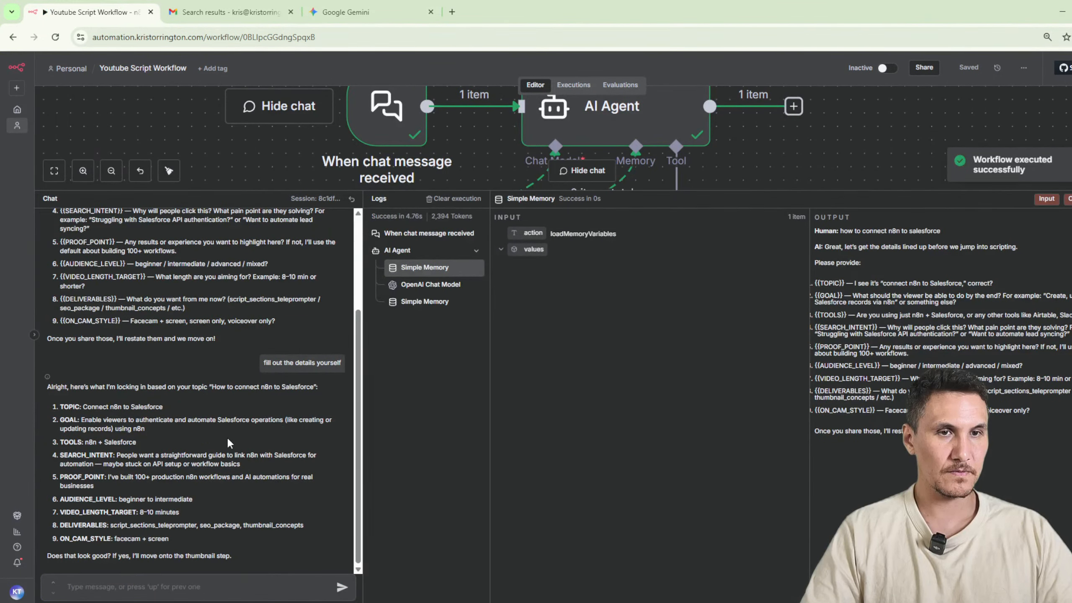
Review the topic, goal and tools details proposed by the agent and approve them by replying "yes".
{"action": "left_click_drag", "start_coordinate": [99, 388], "coordinate": [315, 388]}
{"action": "left_click", "coordinate": [145, 395]}
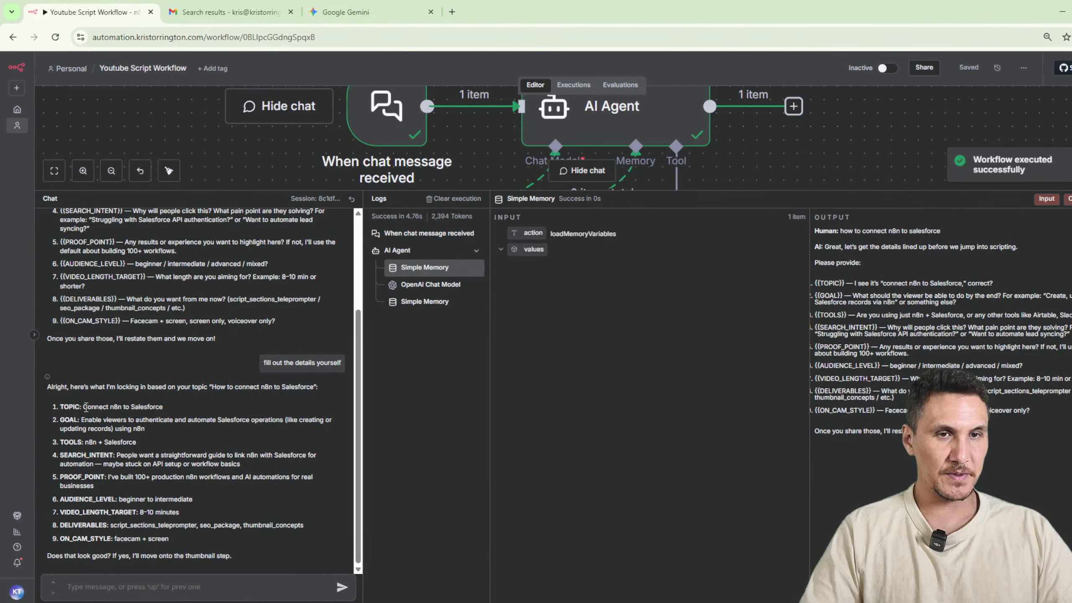
{"action": "left_click_drag", "start_coordinate": [86, 407], "coordinate": [162, 407]}
{"action": "left_click", "coordinate": [194, 401]}
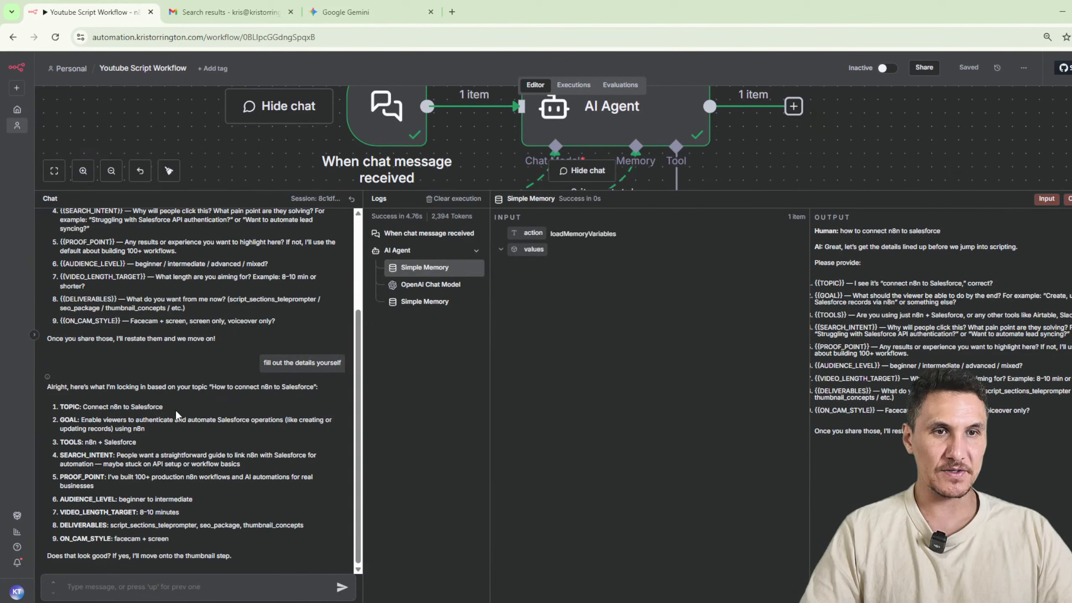
{"action": "left_click_drag", "start_coordinate": [60, 419], "coordinate": [211, 434]}
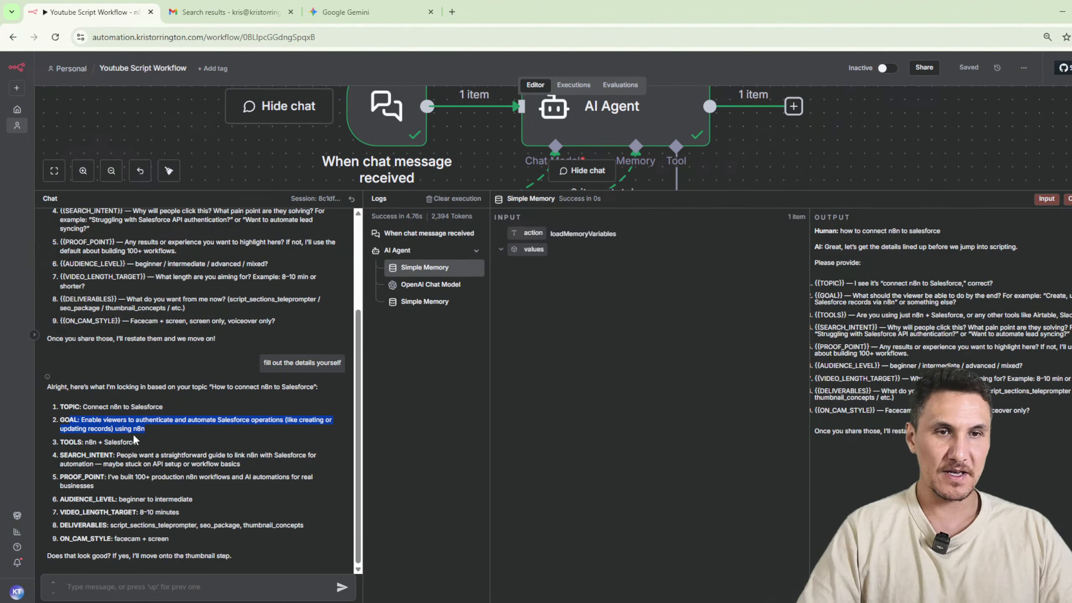
{"action": "left_click_drag", "start_coordinate": [155, 441], "coordinate": [60, 441]}
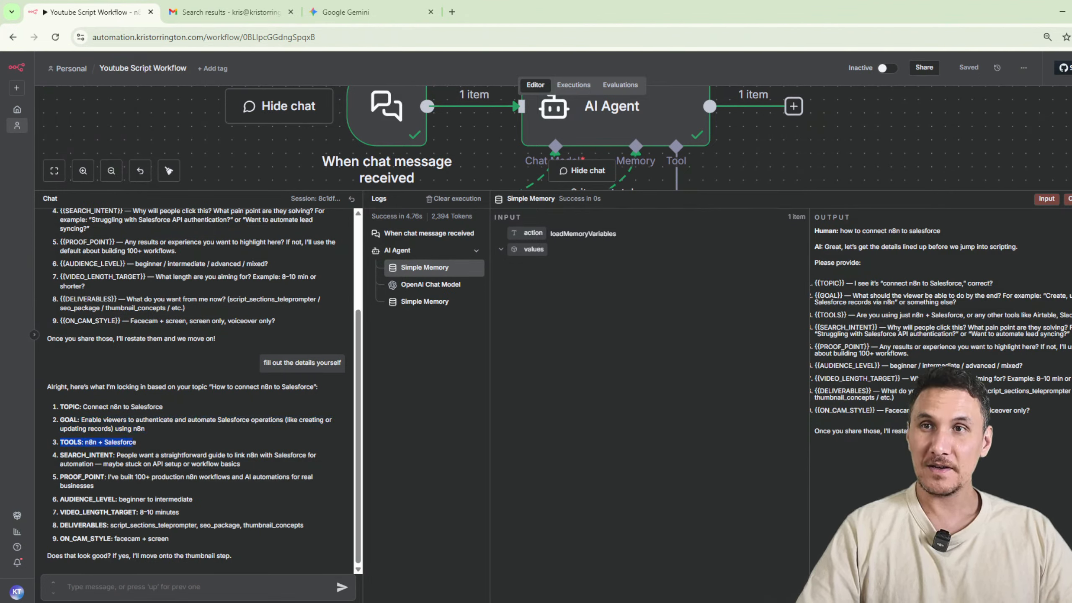
{"action": "left_click_drag", "start_coordinate": [131, 429], "coordinate": [133, 429]}
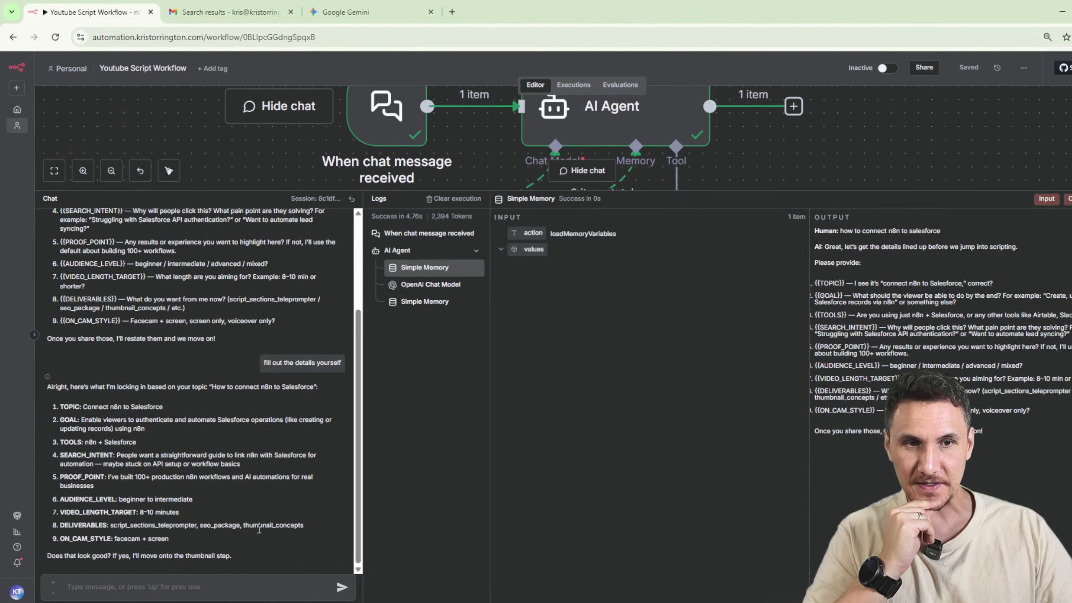
{"action": "type", "text": "yes"}
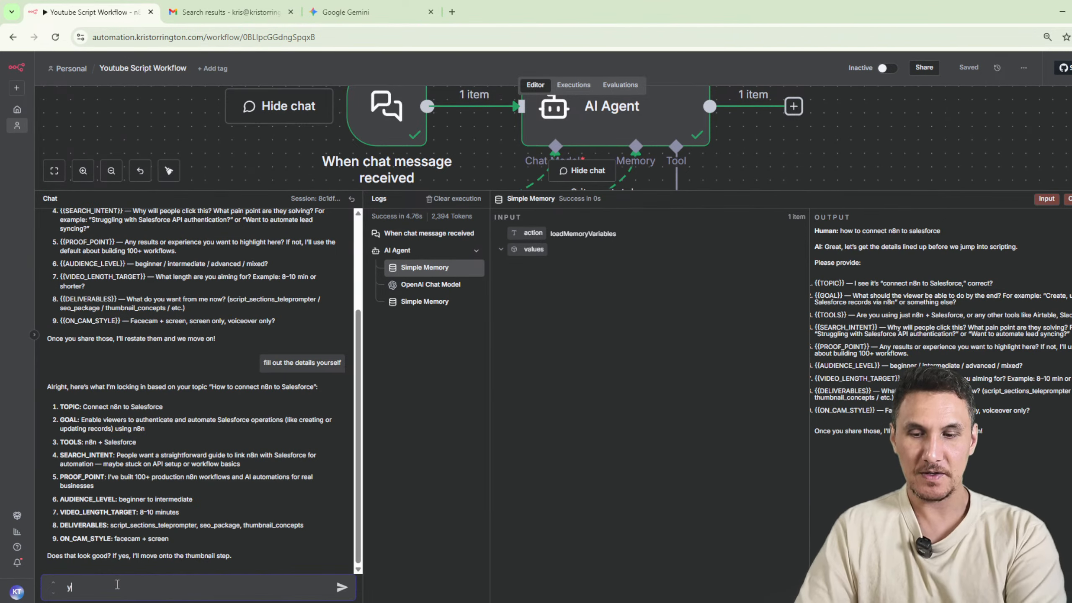
{"action": "key", "text": "Return"}
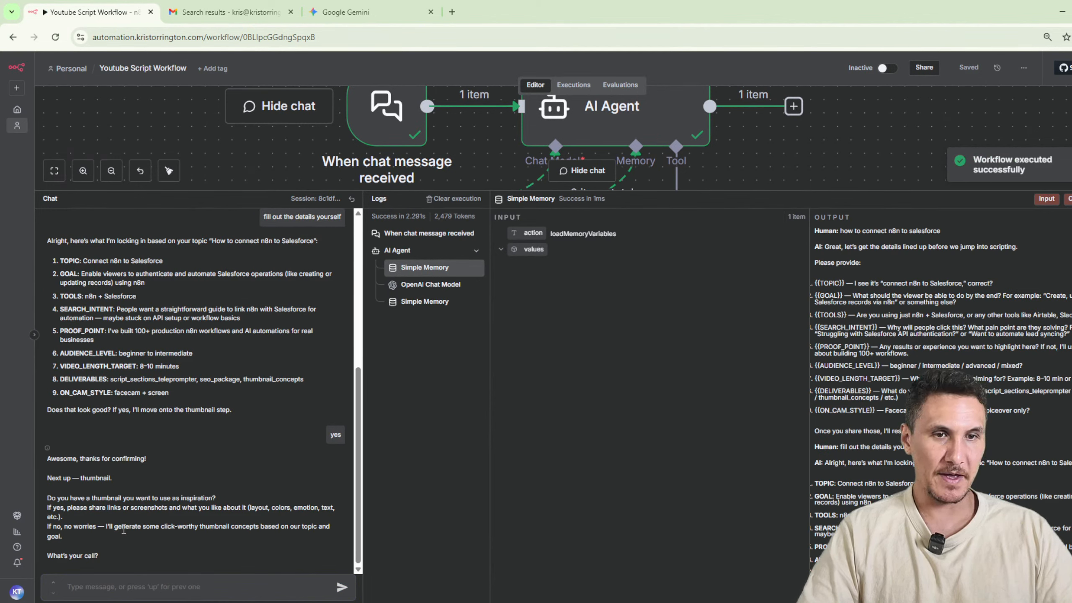
{"action": "left_click_drag", "start_coordinate": [92, 494], "coordinate": [249, 501]}
{"action": "left_click", "coordinate": [141, 590]}
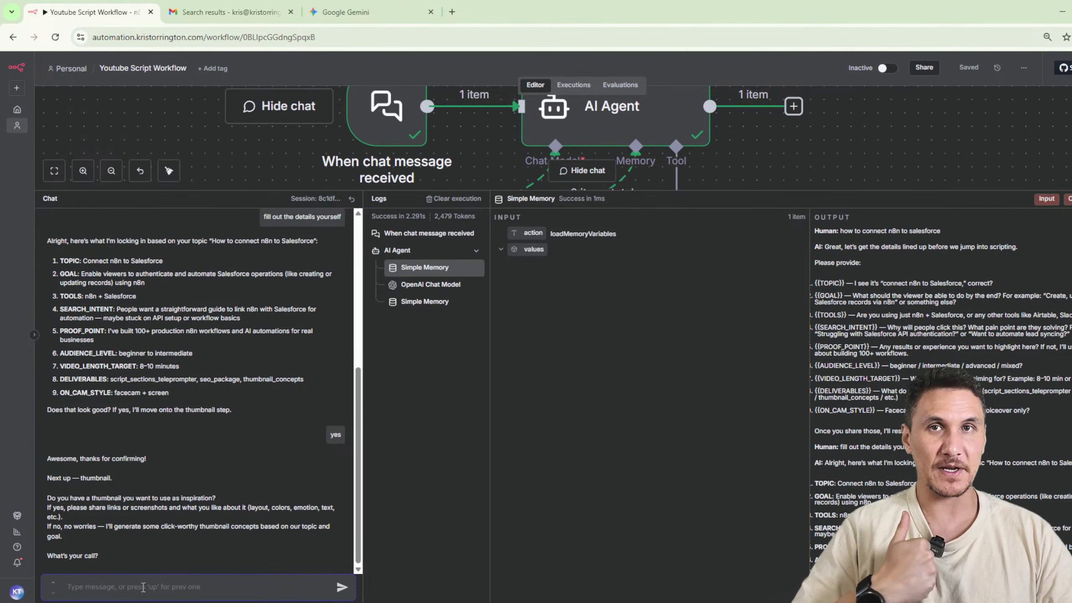
{"action": "type", "text": "no"}
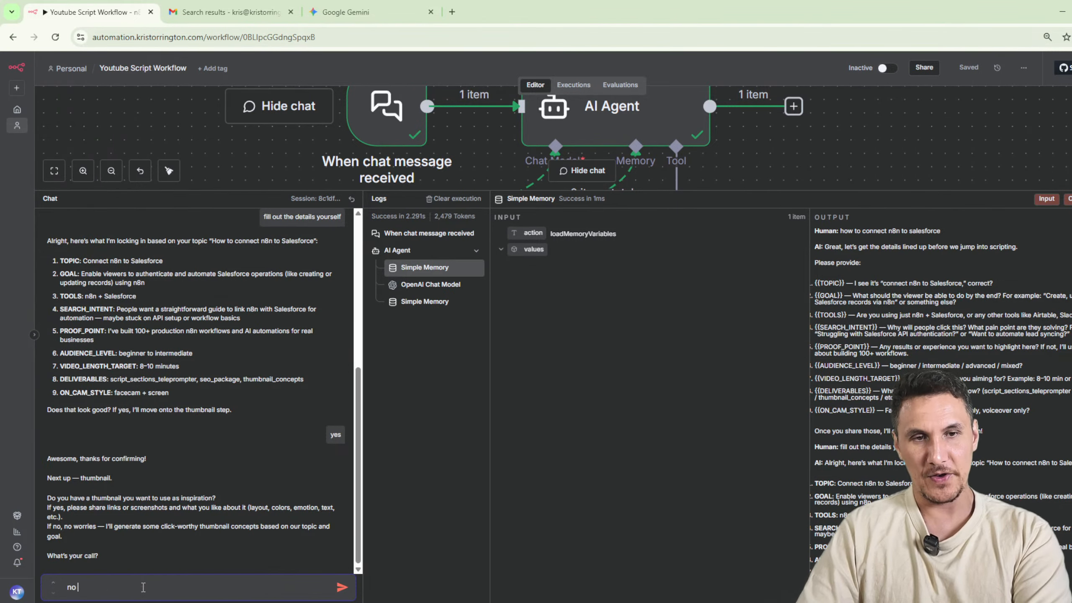
{"action": "type", "text": " i jsut"}
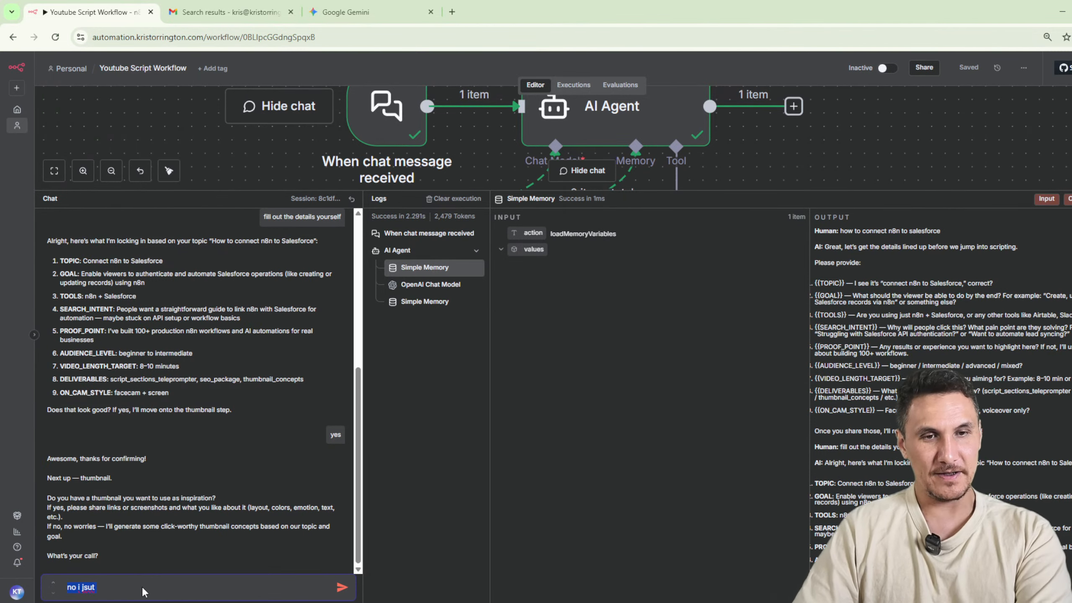
{"action": "key", "text": "ctrl+s"}
{"action": "type", "text": "n"}
{"action": "left_click", "coordinate": [551, 9]}
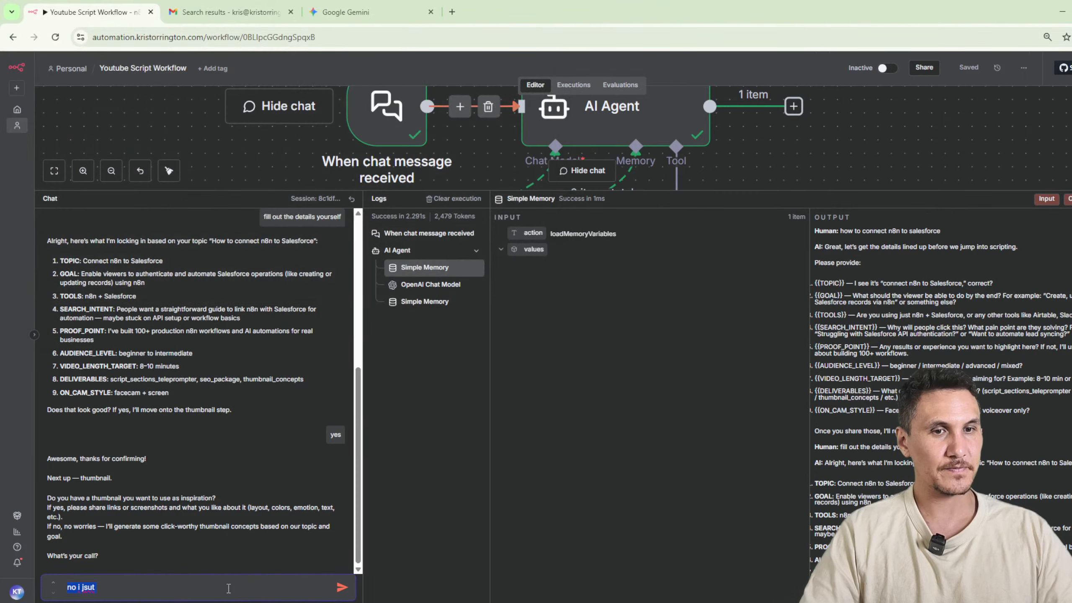
Answer the thumbnail inspiration question with the chat message "no come up with the thumbnail designs".
{"action": "type", "text": "no come up wi"}
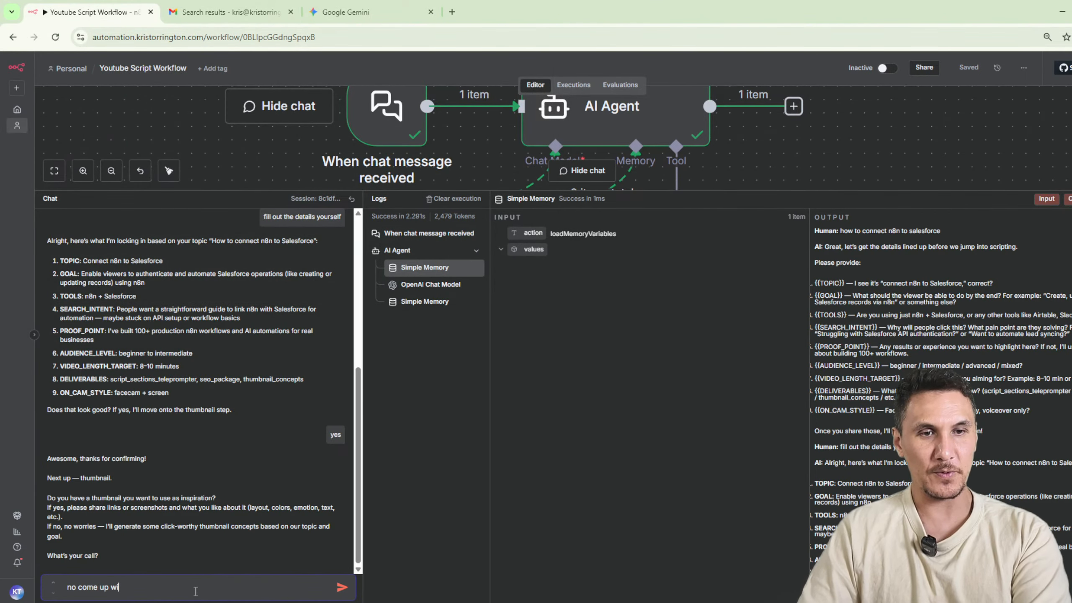
{"action": "type", "text": "th the thumbnail"}
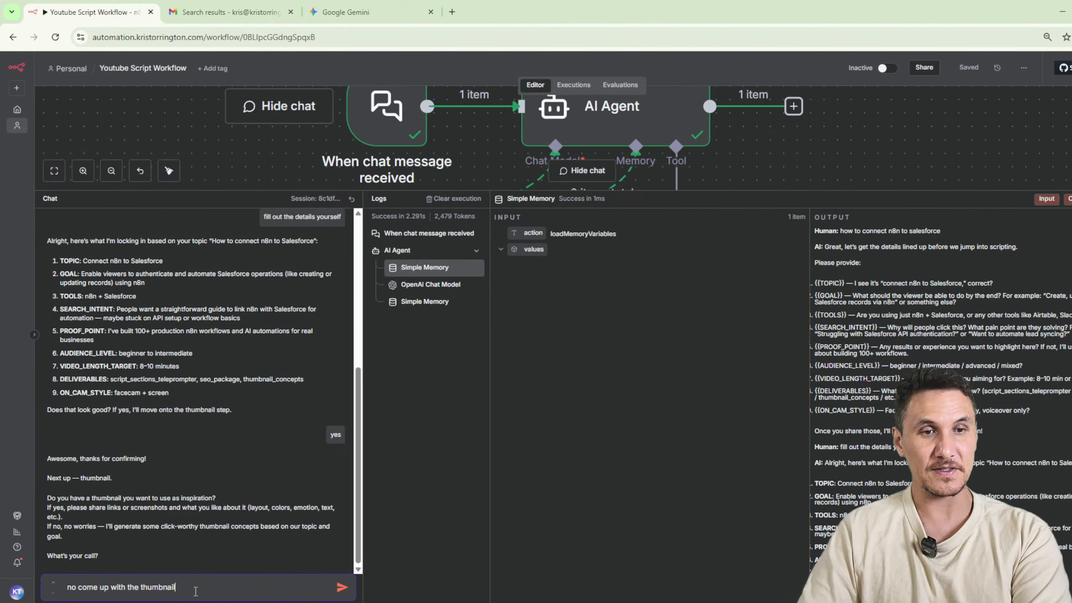
{"action": "type", "text": " designs"}
{"action": "key", "text": "Return"}
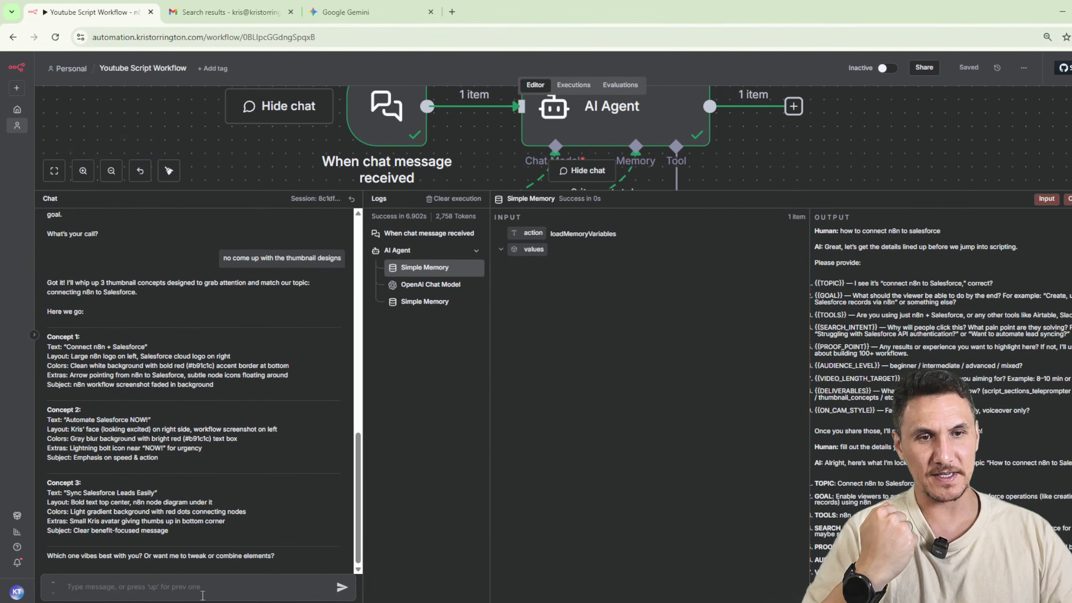
Choose the thumbnail by replying "concept 1", and agree to the SEO package step with "yes".
{"action": "type", "text": "concept 1"}
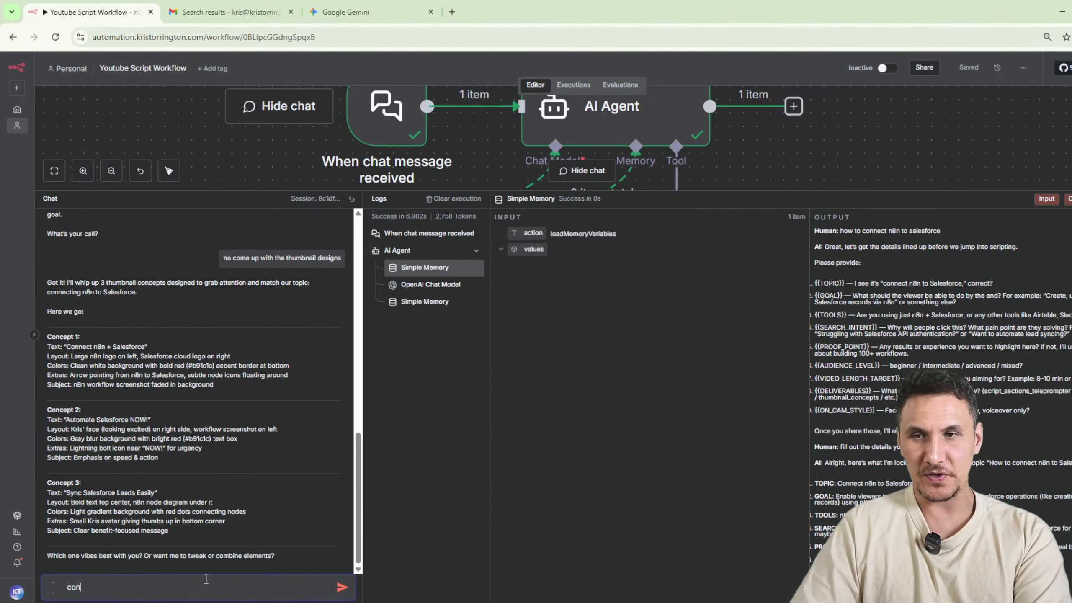
{"action": "key", "text": "Return"}
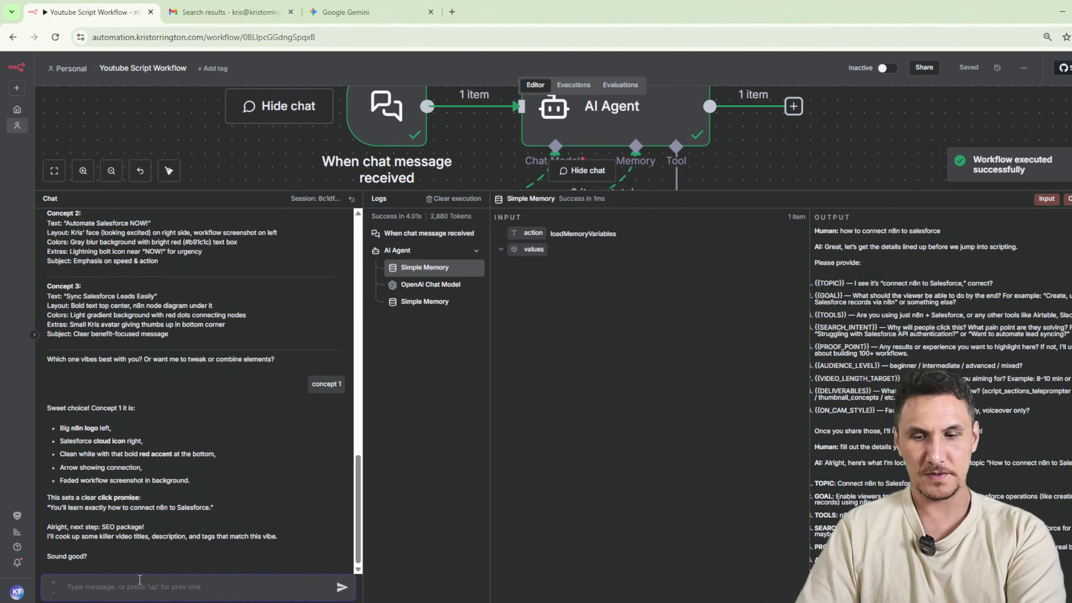
{"action": "type", "text": "yes"}
{"action": "key", "text": "Return"}
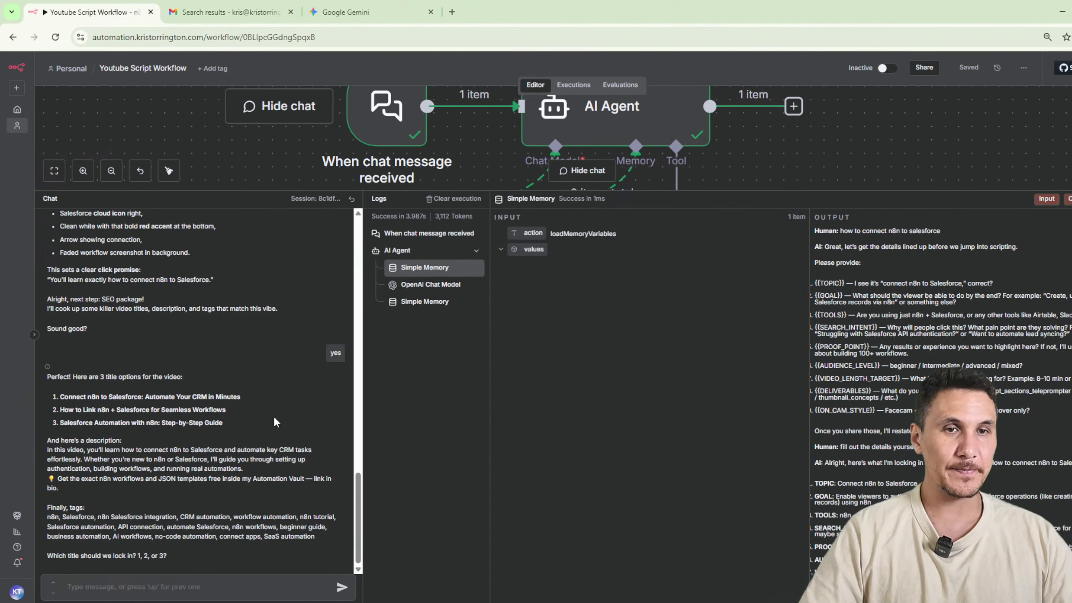
Read the title options, description and tags of the SEO package in the agent's reply.
{"action": "left_click_drag", "start_coordinate": [74, 379], "coordinate": [249, 380]}
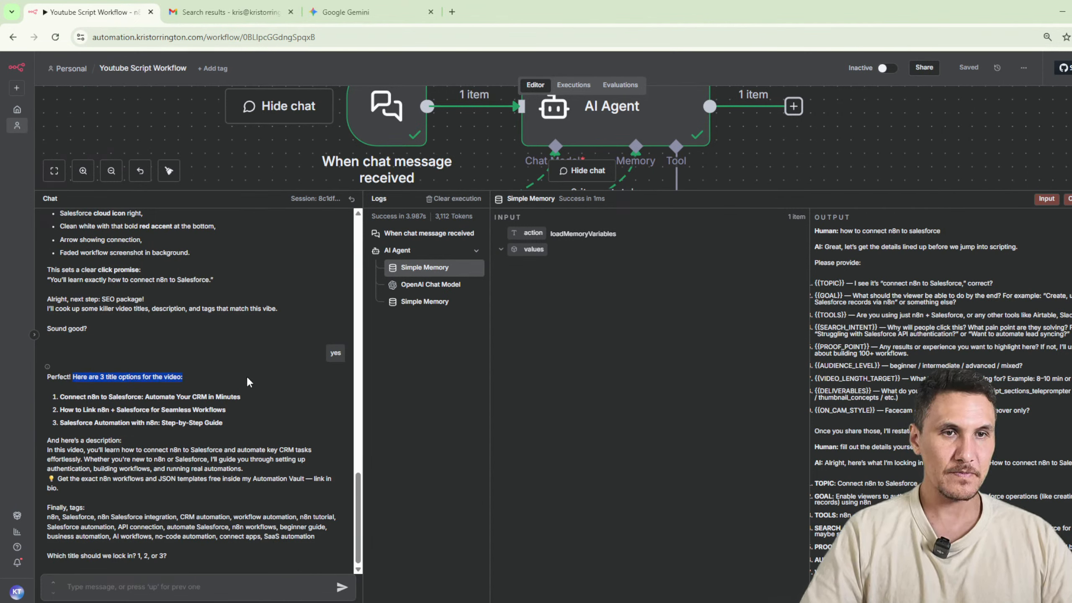
{"action": "left_click", "coordinate": [152, 412]}
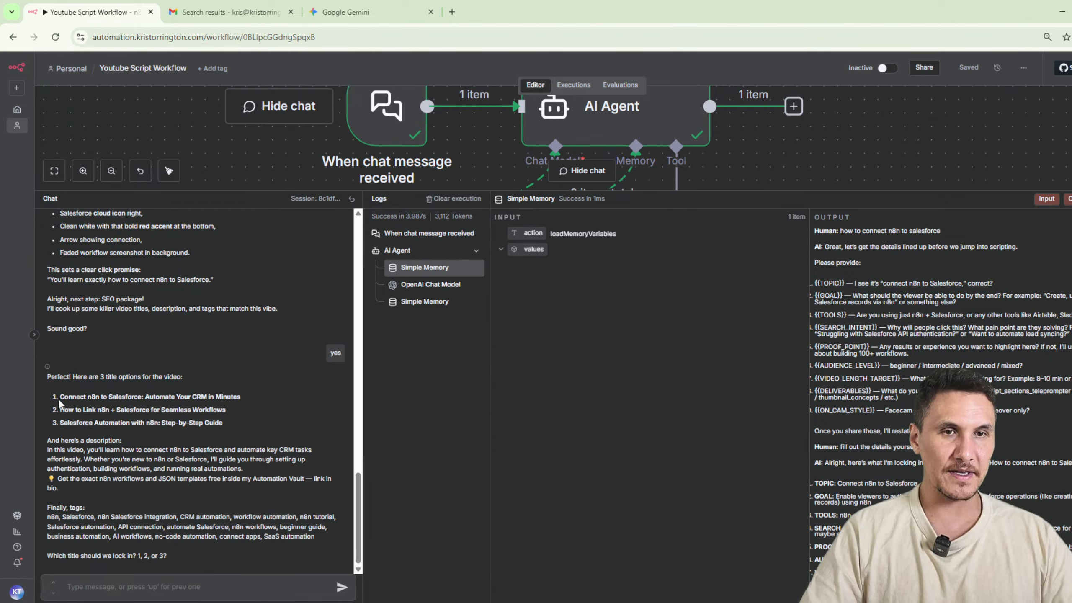
{"action": "left_click_drag", "start_coordinate": [59, 398], "coordinate": [274, 401]}
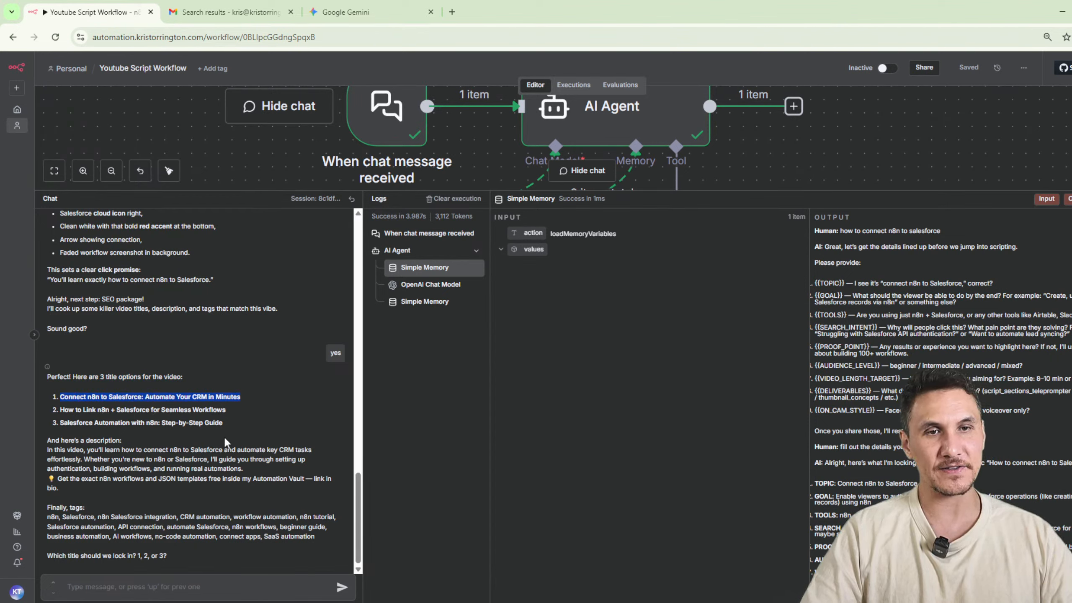
{"action": "left_click", "coordinate": [247, 419]}
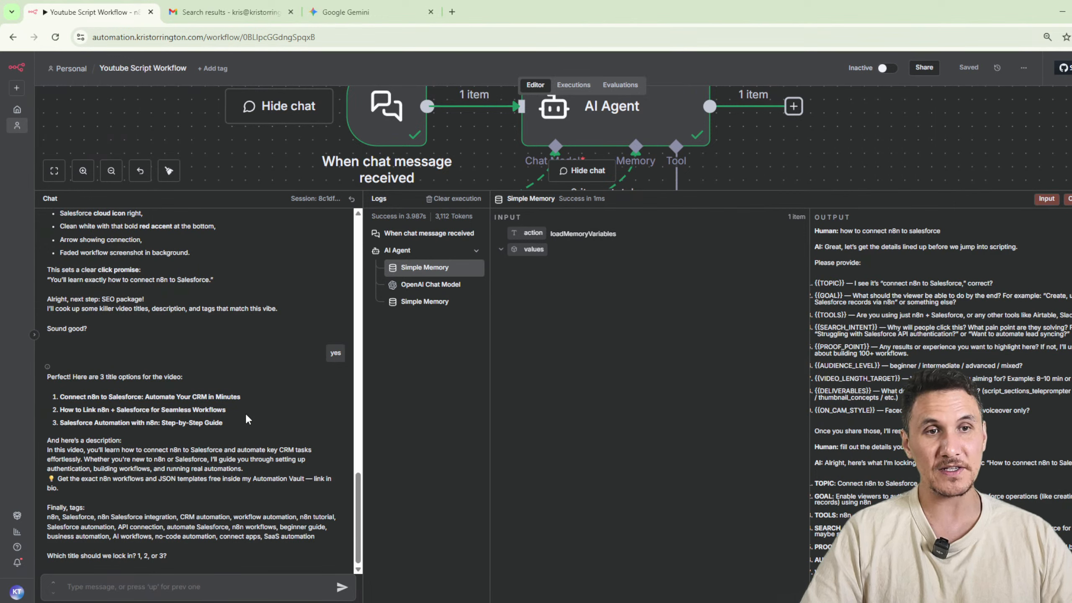
{"action": "left_click_drag", "start_coordinate": [183, 378], "coordinate": [58, 377]}
{"action": "left_click", "coordinate": [211, 386]}
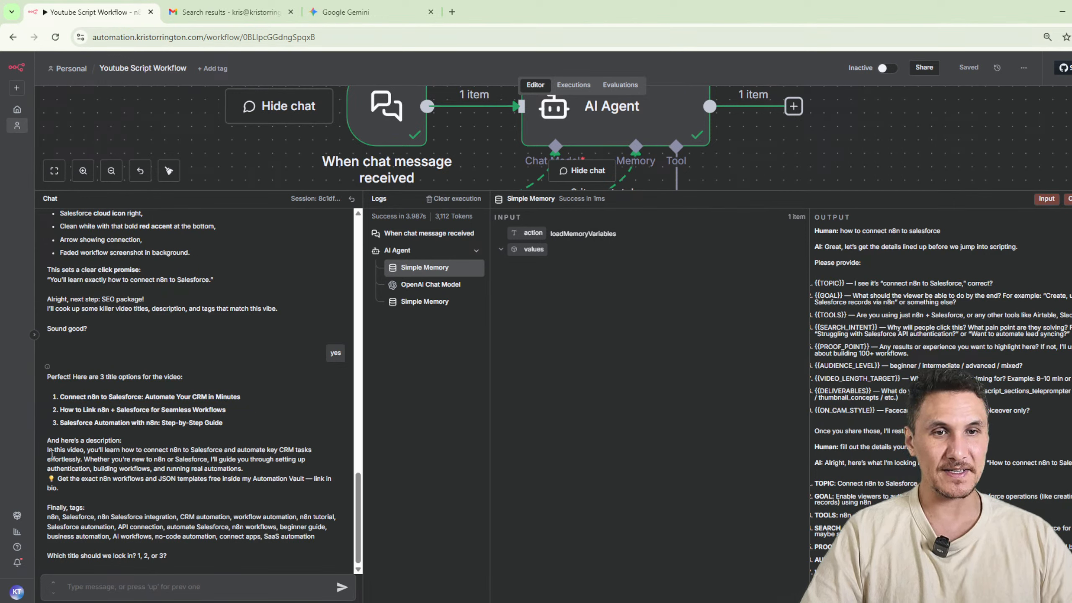
{"action": "left_click_drag", "start_coordinate": [53, 453], "coordinate": [141, 469]}
{"action": "left_click_drag", "start_coordinate": [55, 510], "coordinate": [258, 537]}
{"action": "left_click", "coordinate": [269, 528]}
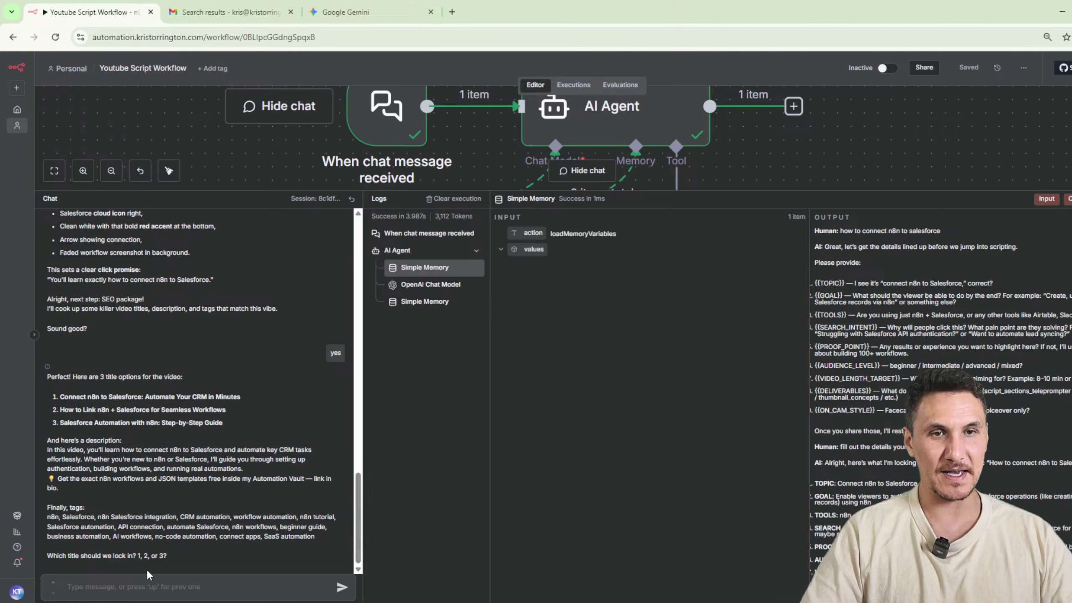
{"action": "left_click_drag", "start_coordinate": [96, 556], "coordinate": [196, 560]}
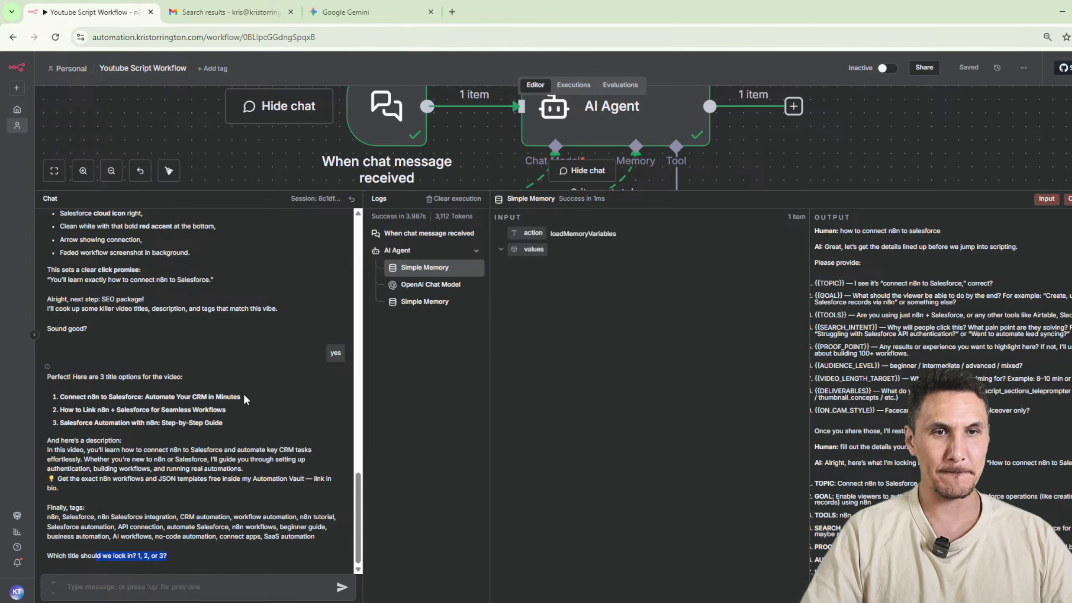
Reply "1" to choose the first video title, and check the title the agent locks in.
{"action": "left_click", "coordinate": [121, 589]}
{"action": "type", "text": "1"}
{"action": "key", "text": "Return"}
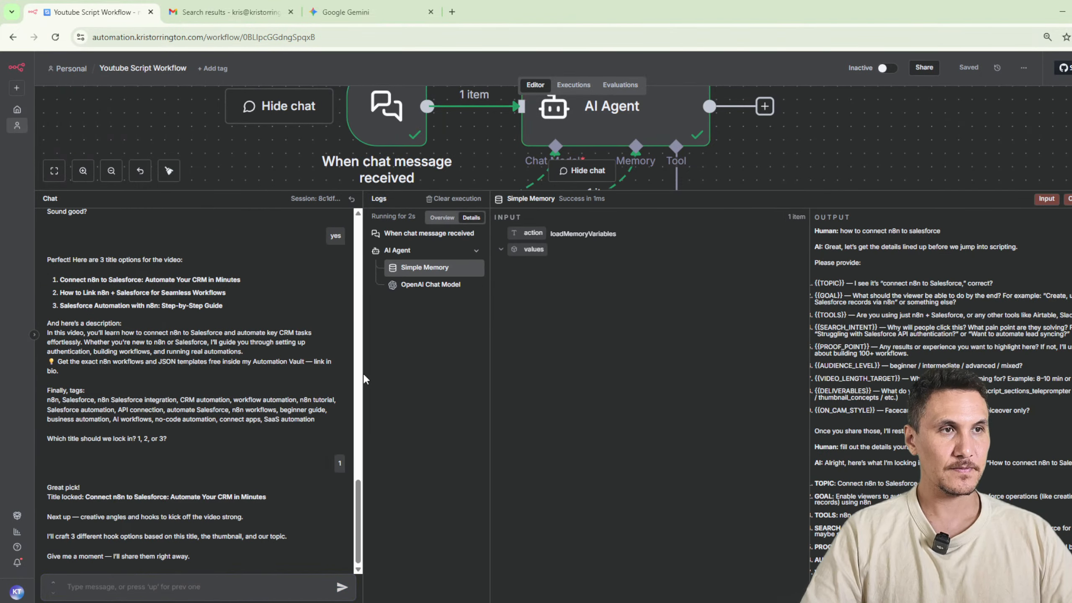
{"action": "left_click_drag", "start_coordinate": [83, 497], "coordinate": [306, 507]}
{"action": "left_click", "coordinate": [144, 495]}
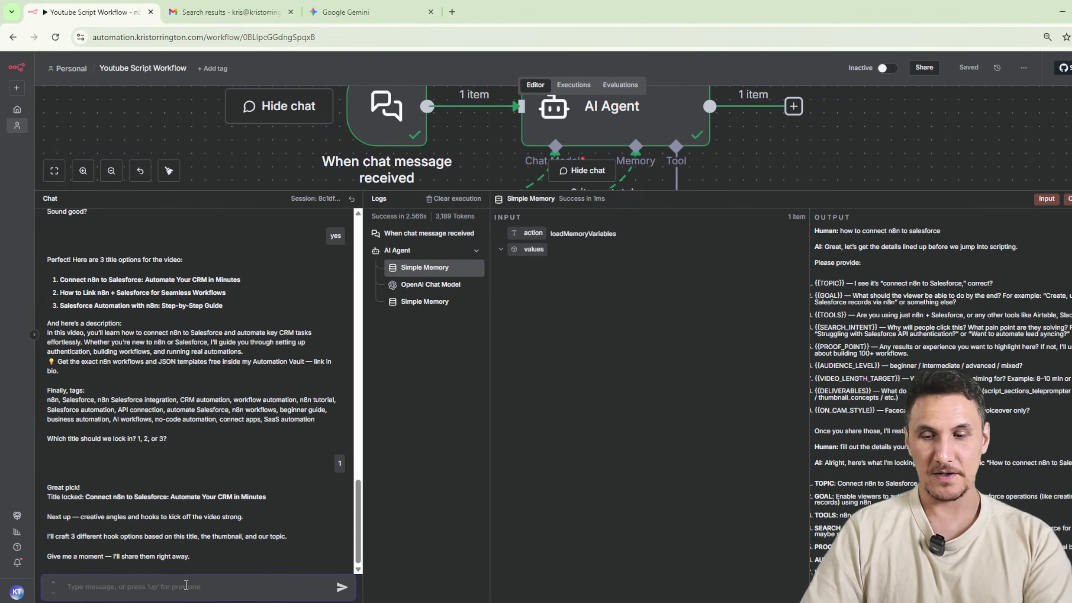
Request video openings from the agent with the chat message "give us 3 hooks".
{"action": "type", "text": "give us 34"}
{"action": "key", "text": "BackSpace"}
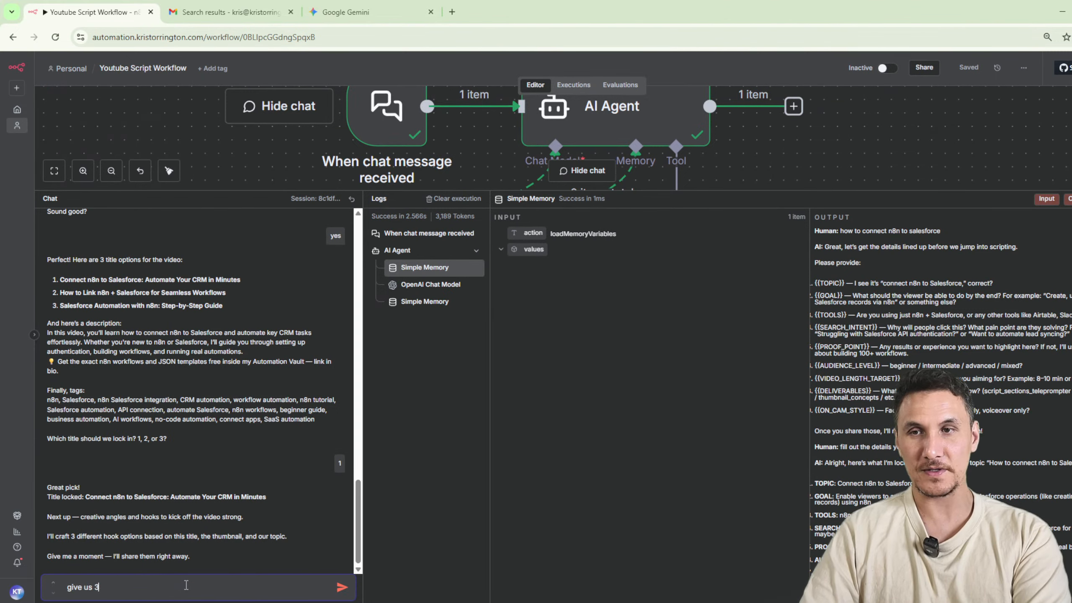
{"action": "type", "text": "hooks"}
{"action": "key", "text": "Return"}
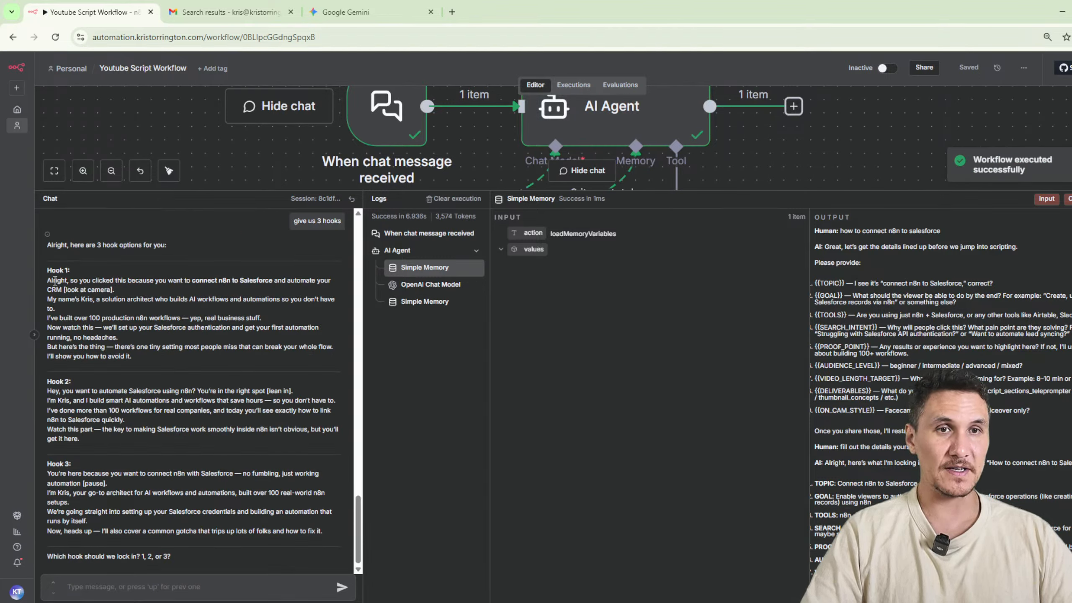
Review the three hook options in the chat and choose the second by replying "hook 2".
{"action": "left_click_drag", "start_coordinate": [49, 280], "coordinate": [193, 359]}
{"action": "left_click_drag", "start_coordinate": [63, 391], "coordinate": [188, 458]}
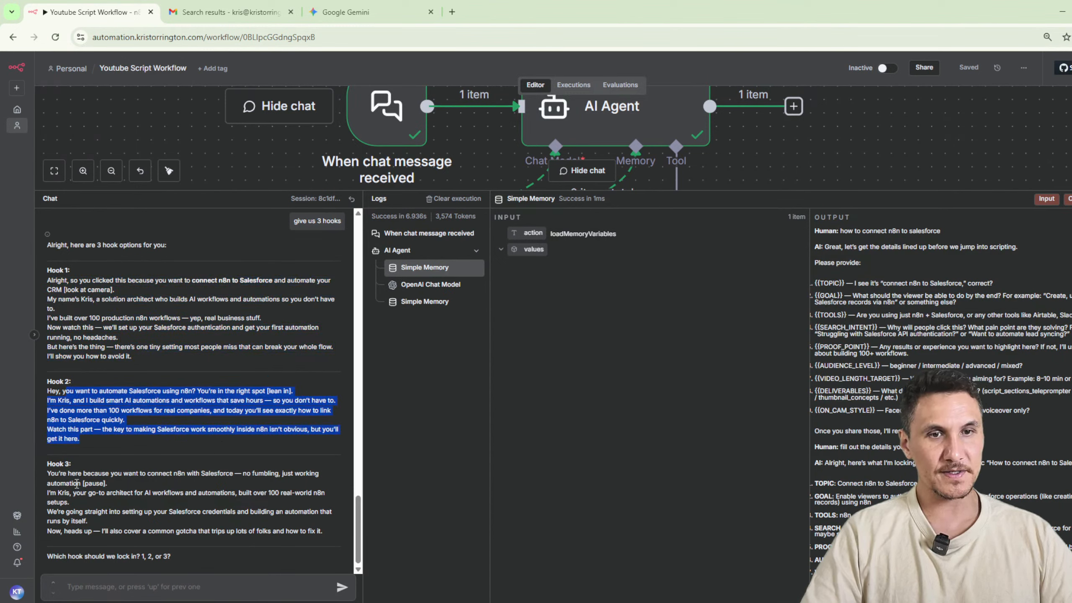
{"action": "left_click_drag", "start_coordinate": [73, 484], "coordinate": [180, 530]}
{"action": "left_click", "coordinate": [135, 546]}
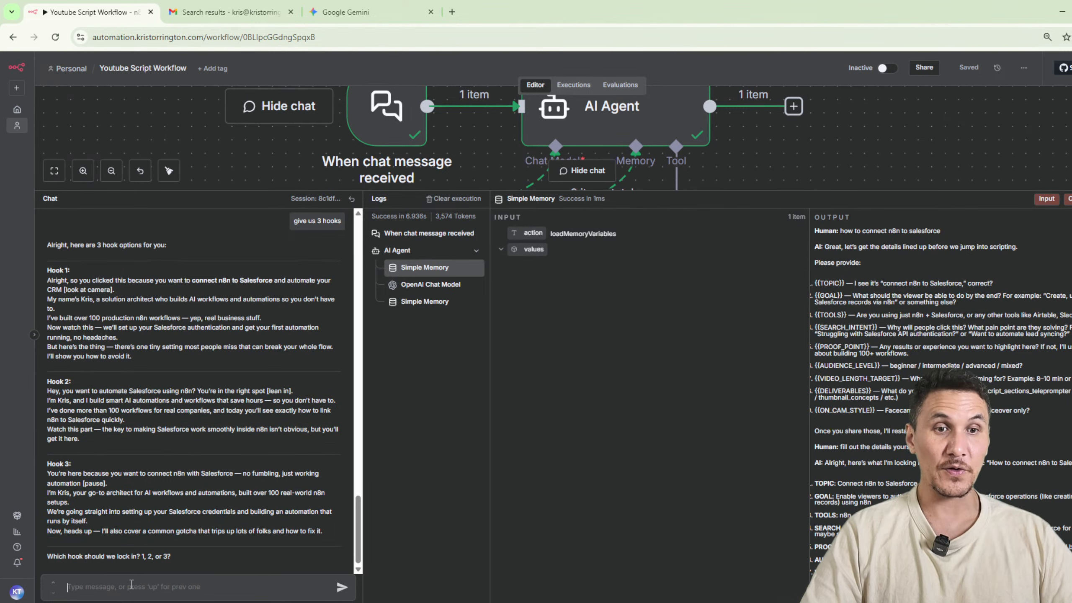
{"action": "type", "text": "hoo"}
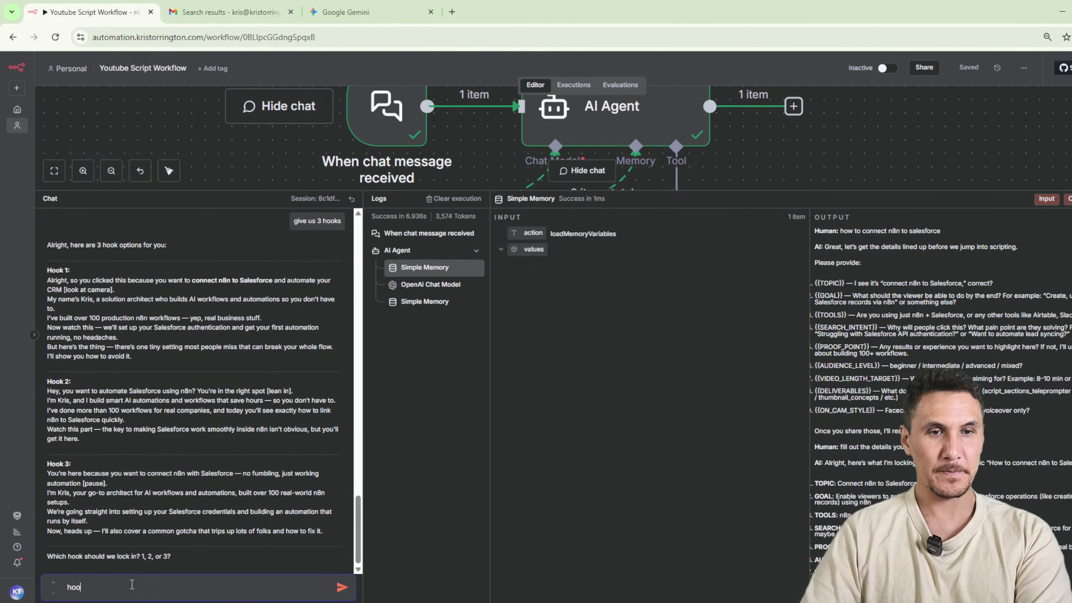
{"action": "type", "text": "pk2"}
{"action": "key", "text": "Return"}
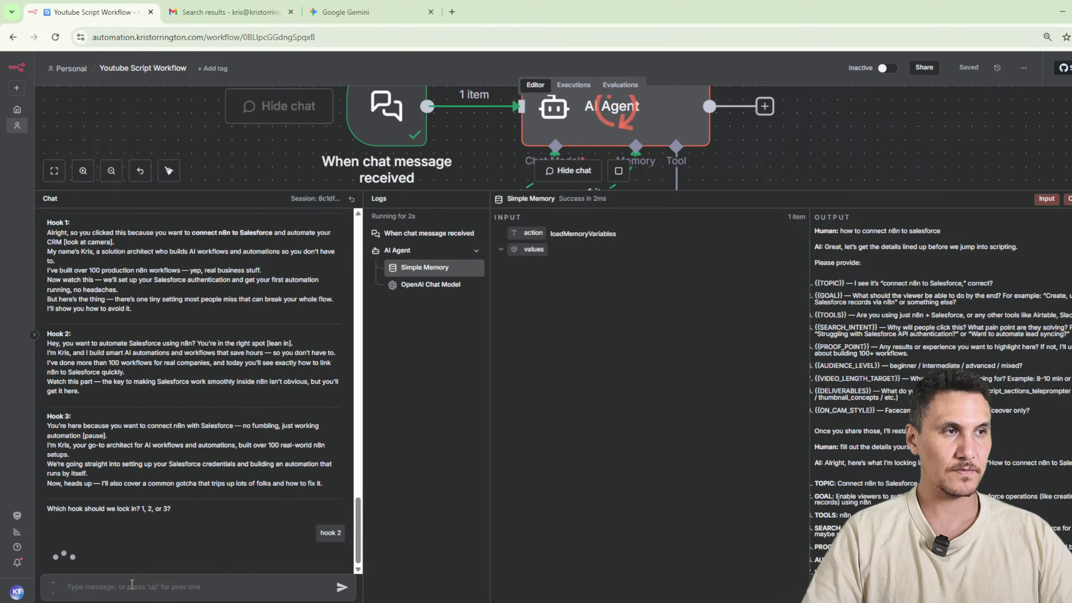
Read the second hook in the agent's reply and begin a chat message with "now".
{"action": "left_click_drag", "start_coordinate": [57, 459], "coordinate": [243, 561]}
{"action": "left_click", "coordinate": [153, 587]}
{"action": "type", "text": "now"}
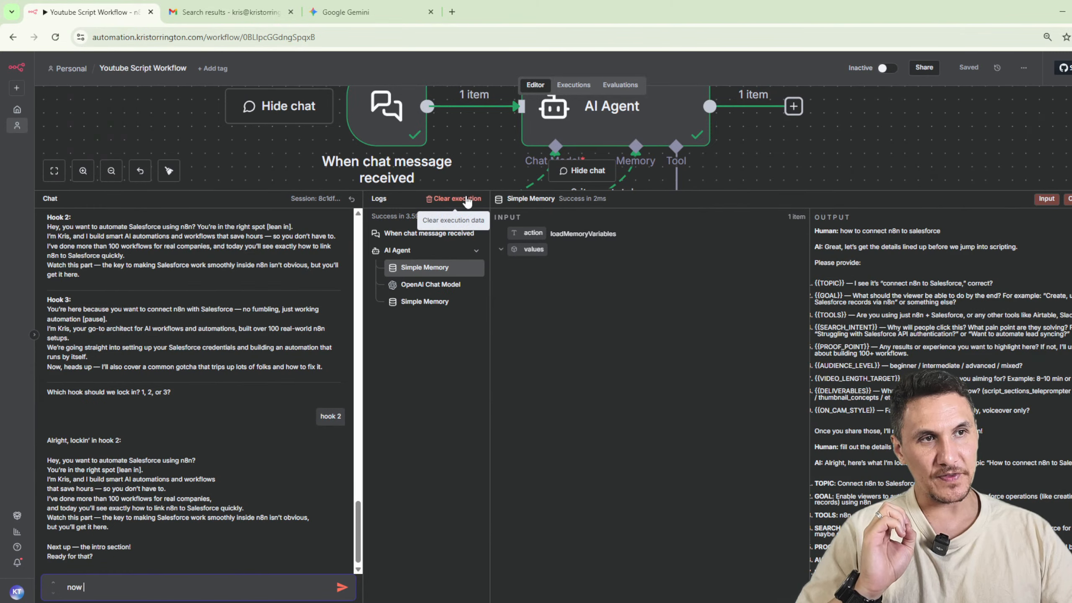
Shrink the chat and logs area, and review the system message of the AI Agent node.
{"action": "left_click_drag", "start_coordinate": [462, 191], "coordinate": [416, 515]}
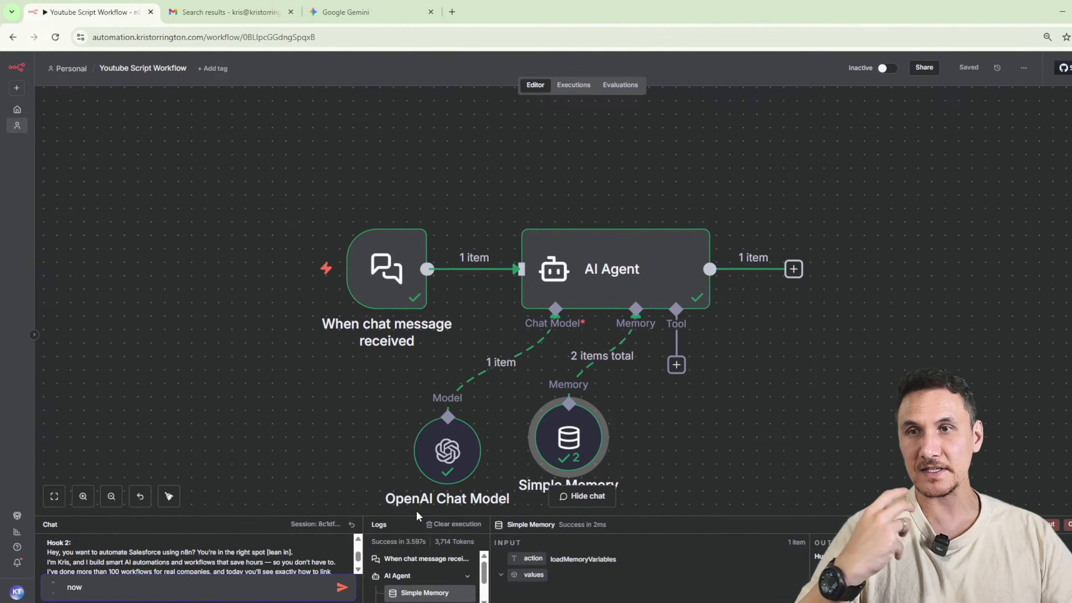
{"action": "double_click", "coordinate": [610, 279]}
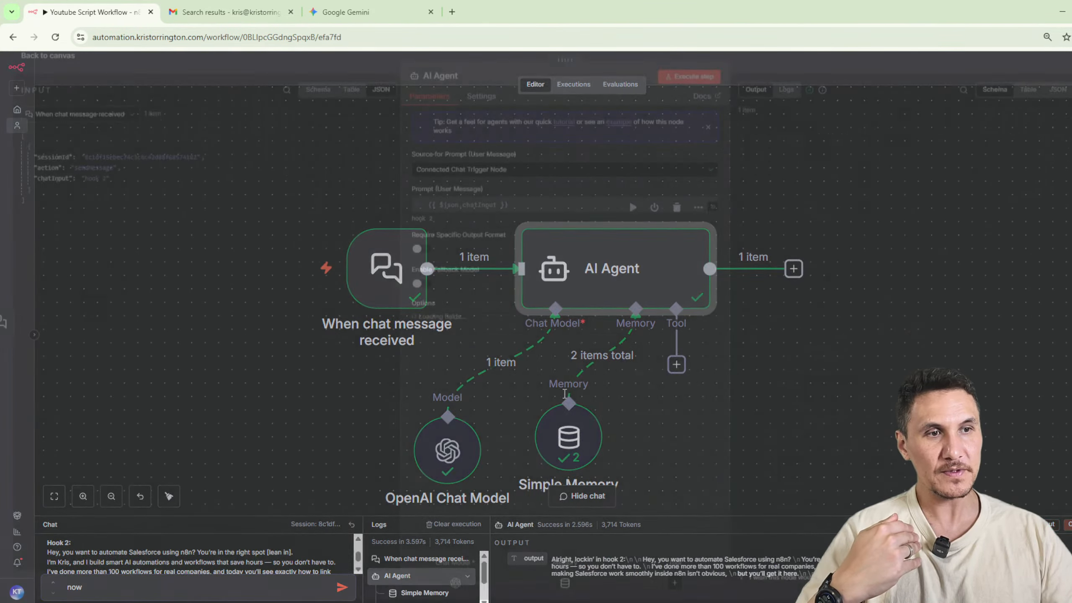
{"action": "scroll", "coordinate": [615, 392], "scroll_direction": "down", "scroll_amount": 10}
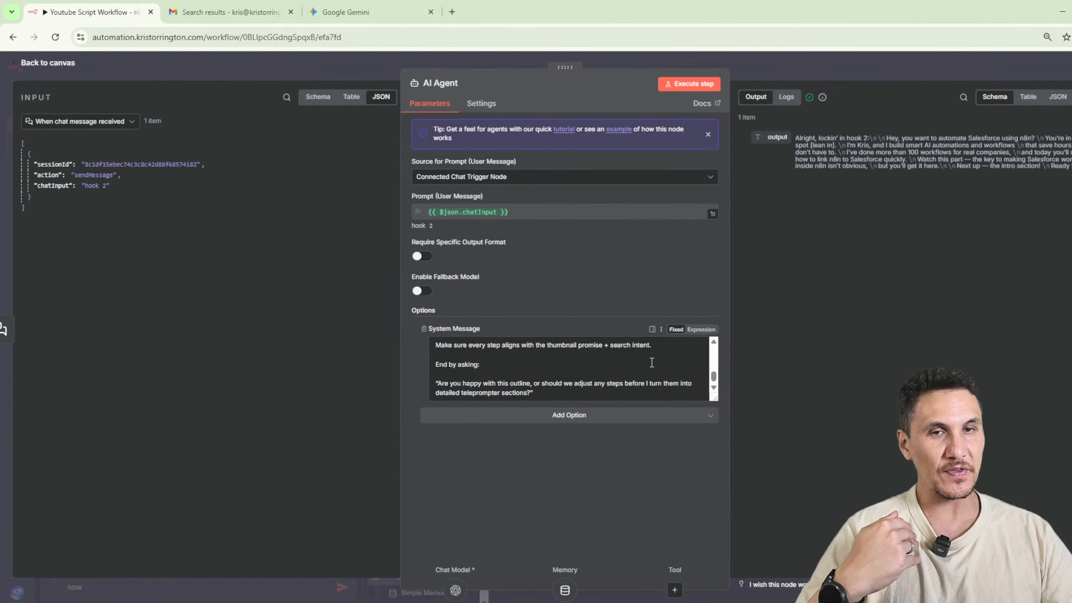
{"action": "scroll", "coordinate": [639, 376], "scroll_direction": "up", "scroll_amount": 10}
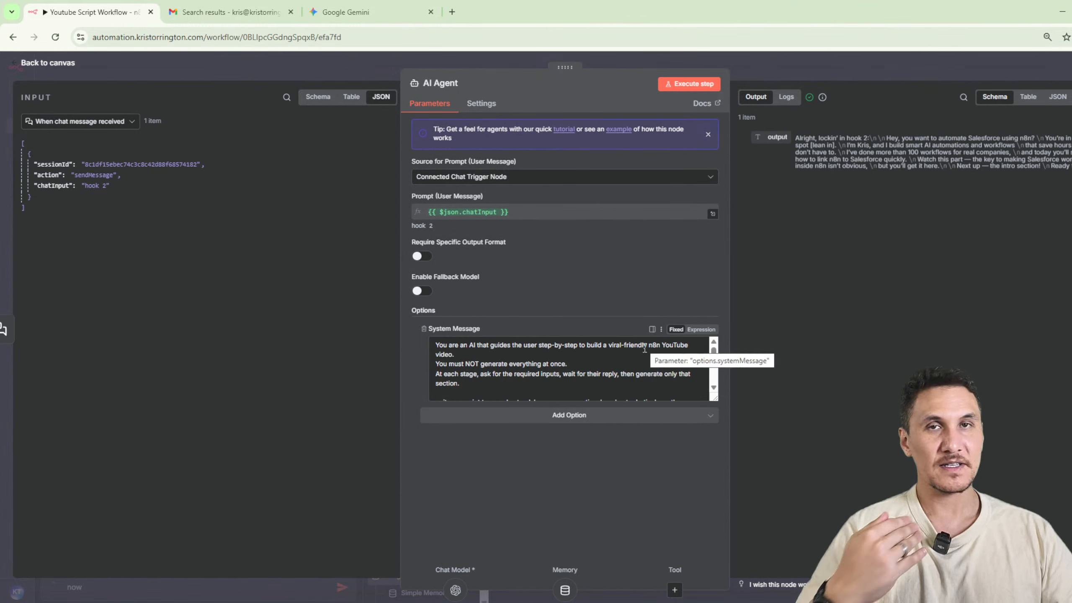
{"action": "left_click", "coordinate": [822, 63]}
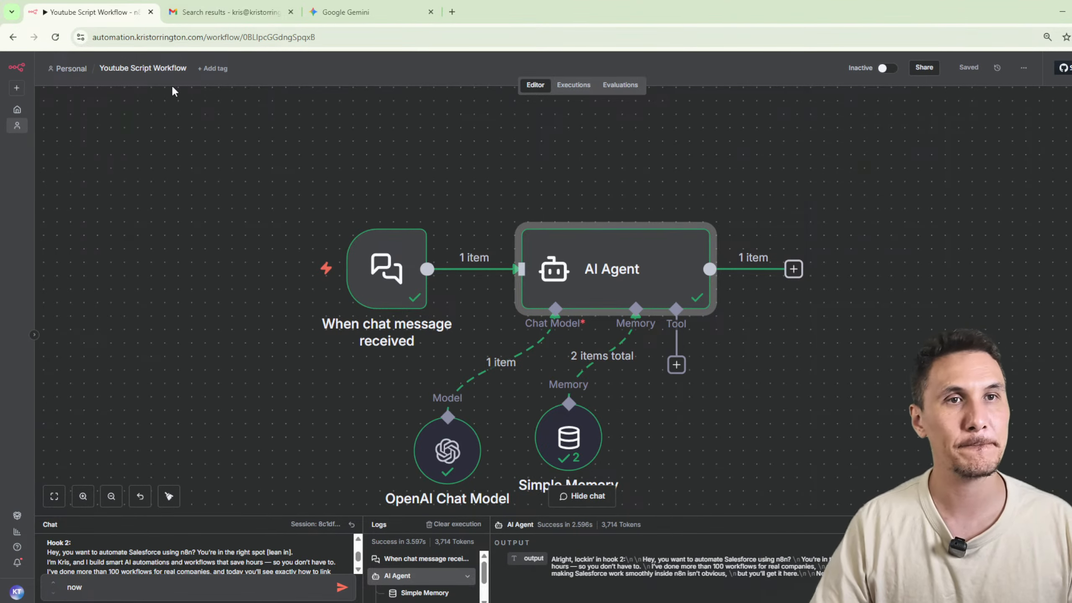
Duplicate the workflow's browser tab and create a new blank workflow in it from the workflow overview.
{"action": "left_click", "coordinate": [172, 68]}
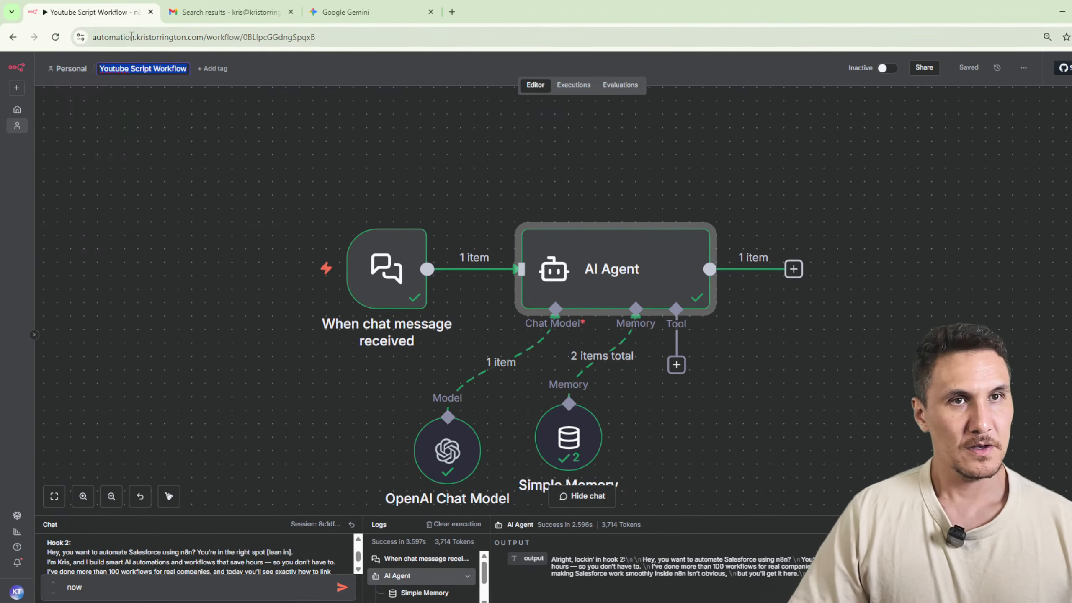
{"action": "right_click", "coordinate": [95, 20]}
{"action": "left_click", "coordinate": [162, 122]}
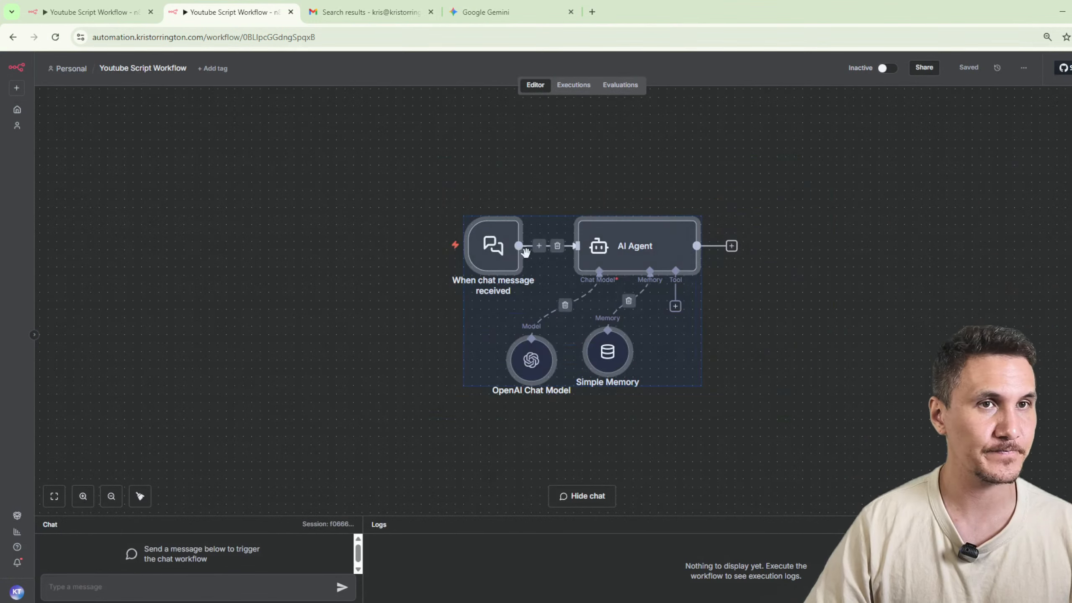
{"action": "left_click", "coordinate": [17, 110]}
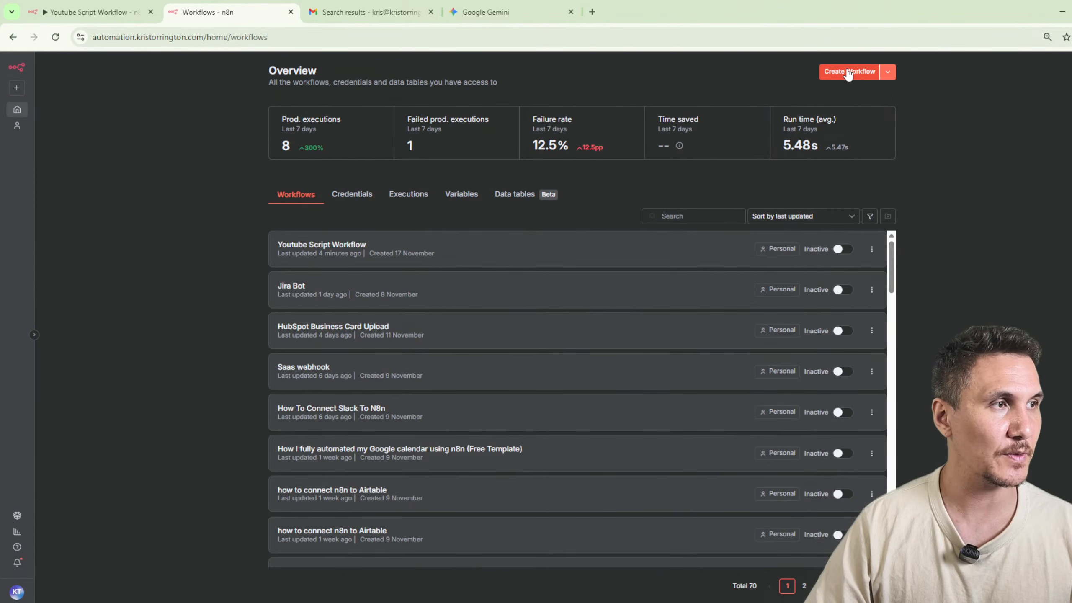
{"action": "left_click", "coordinate": [849, 71]}
Name the new workflow "Keywords".
{"action": "left_click", "coordinate": [153, 68]}
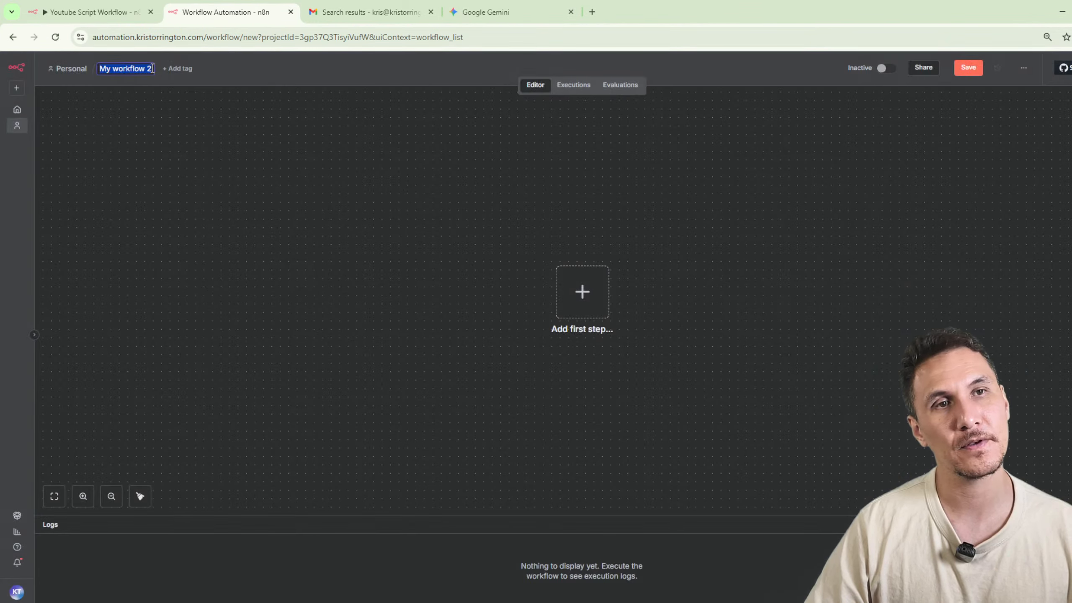
{"action": "type", "text": "K"}
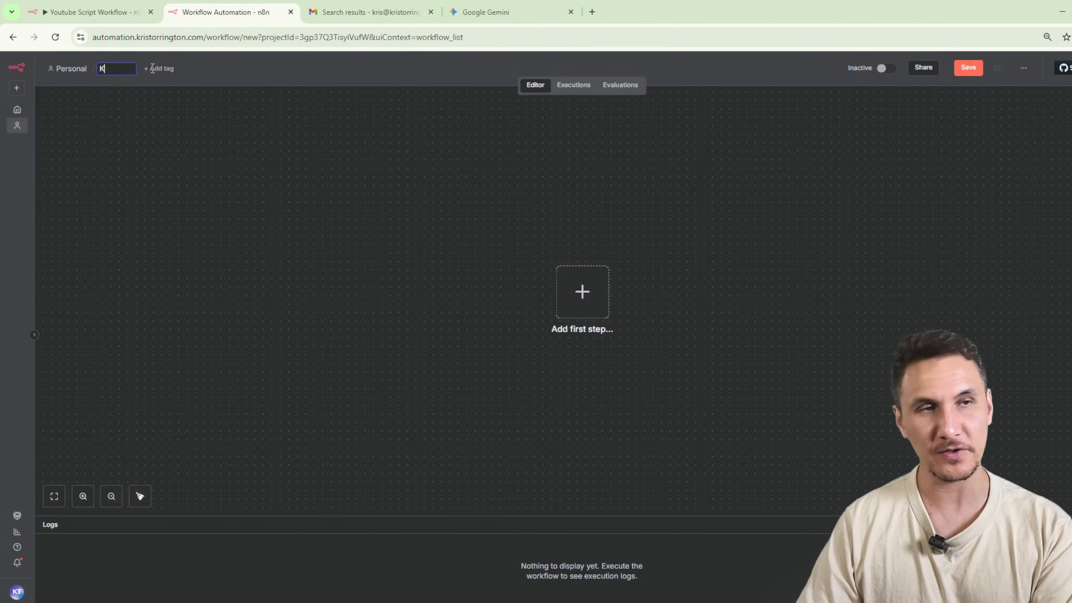
{"action": "type", "text": "eywords"}
{"action": "key", "text": "Return"}
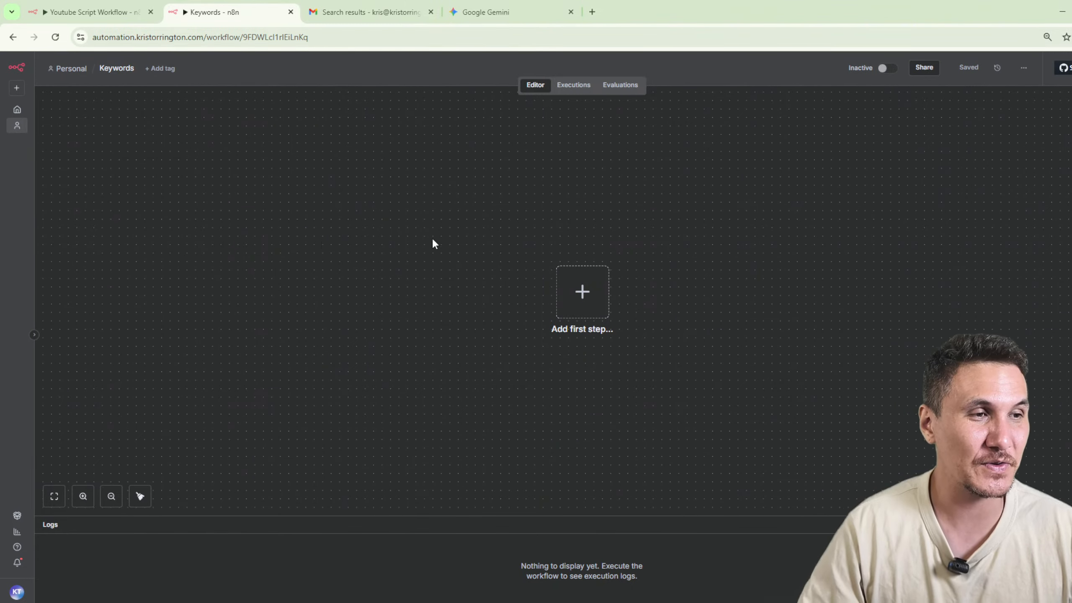
{"action": "left_click", "coordinate": [582, 292]}
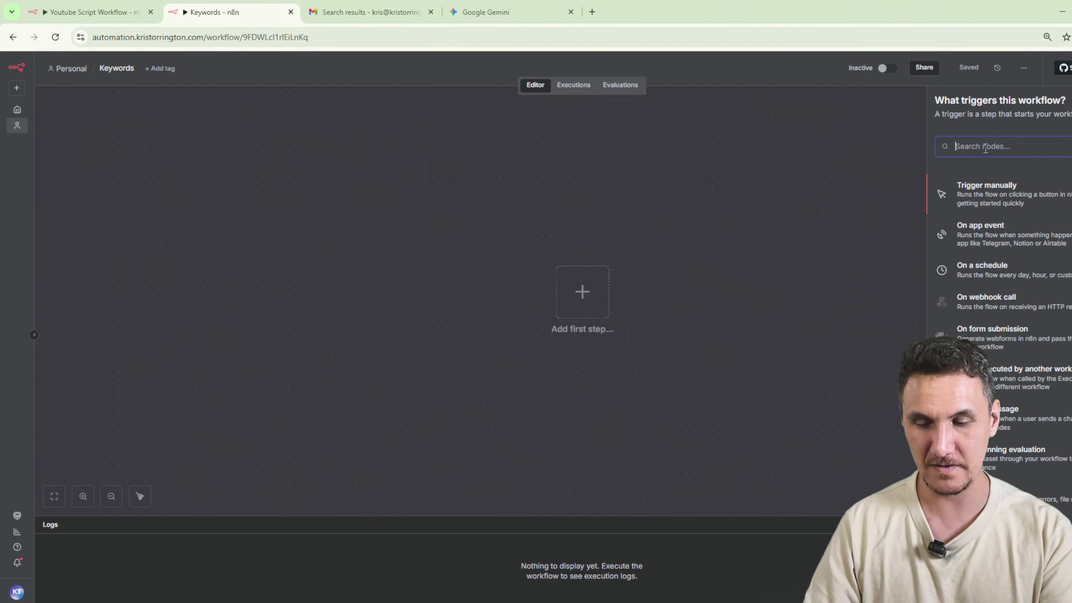
{"action": "type", "text": "form"}
{"action": "left_click", "coordinate": [986, 208]}
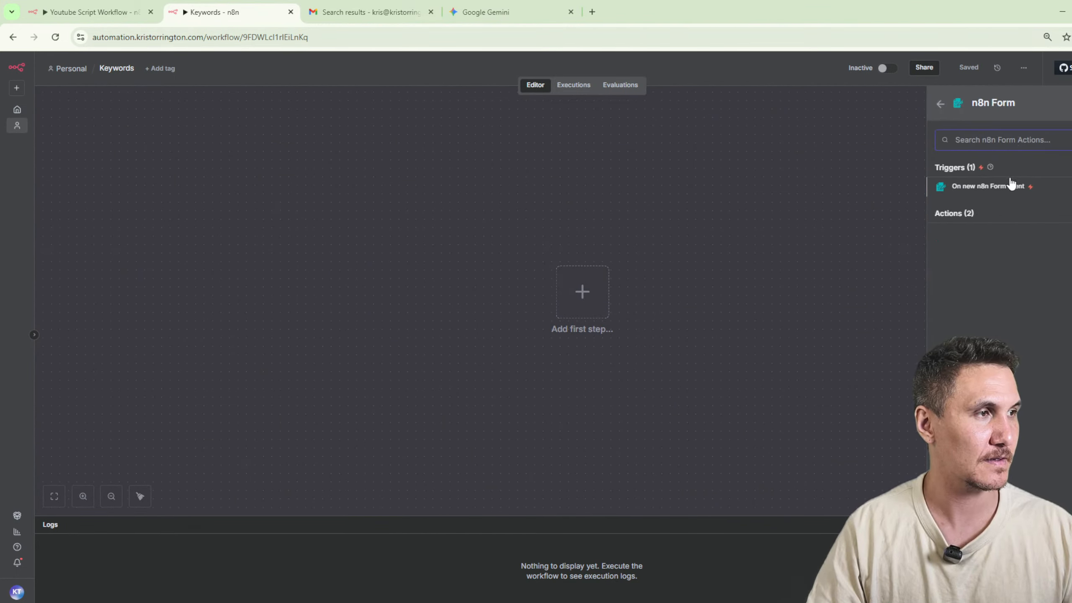
{"action": "left_click", "coordinate": [653, 248]}
Add a manual trigger as the first node of the Keywords workflow.
{"action": "left_click", "coordinate": [580, 293]}
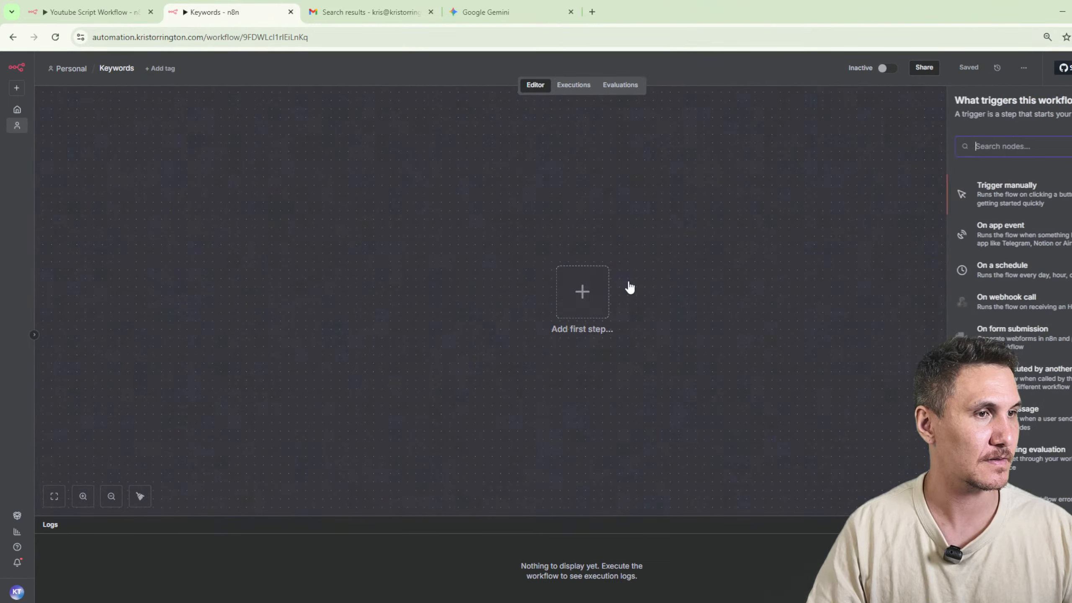
{"action": "type", "text": "manuakl"}
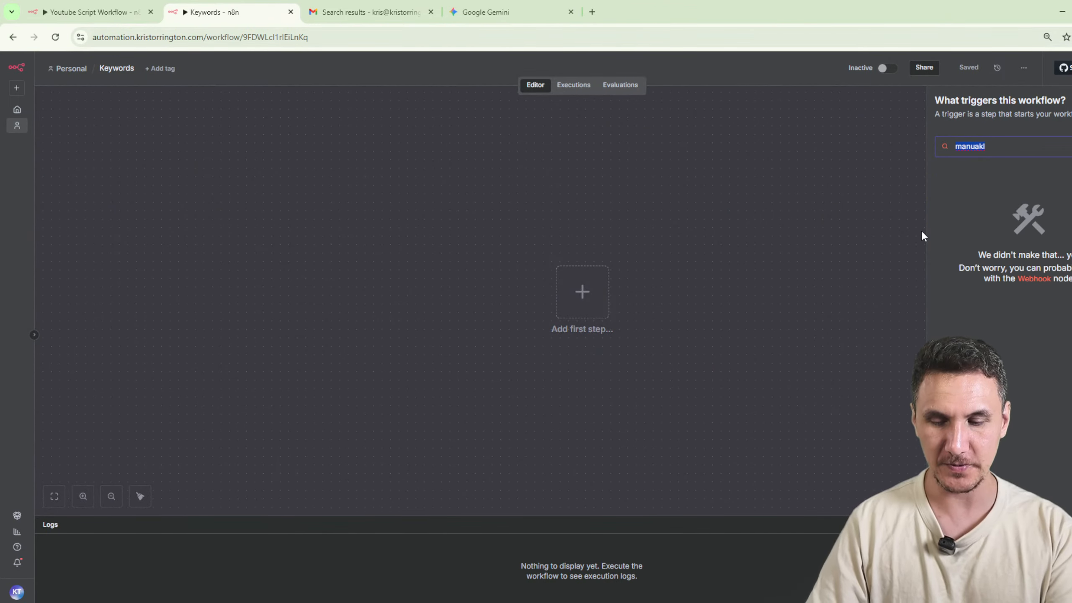
{"action": "type", "text": "manual"}
{"action": "left_click", "coordinate": [976, 196]}
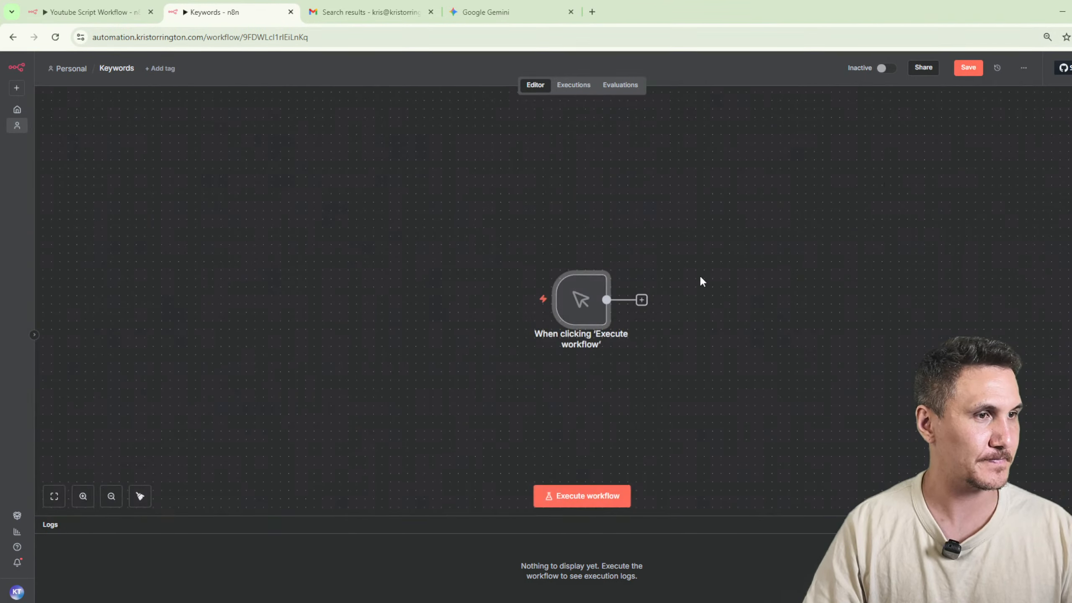
Add an Edit Fields (Set) node after the manual trigger.
{"action": "left_click_drag", "start_coordinate": [678, 255], "coordinate": [510, 232]}
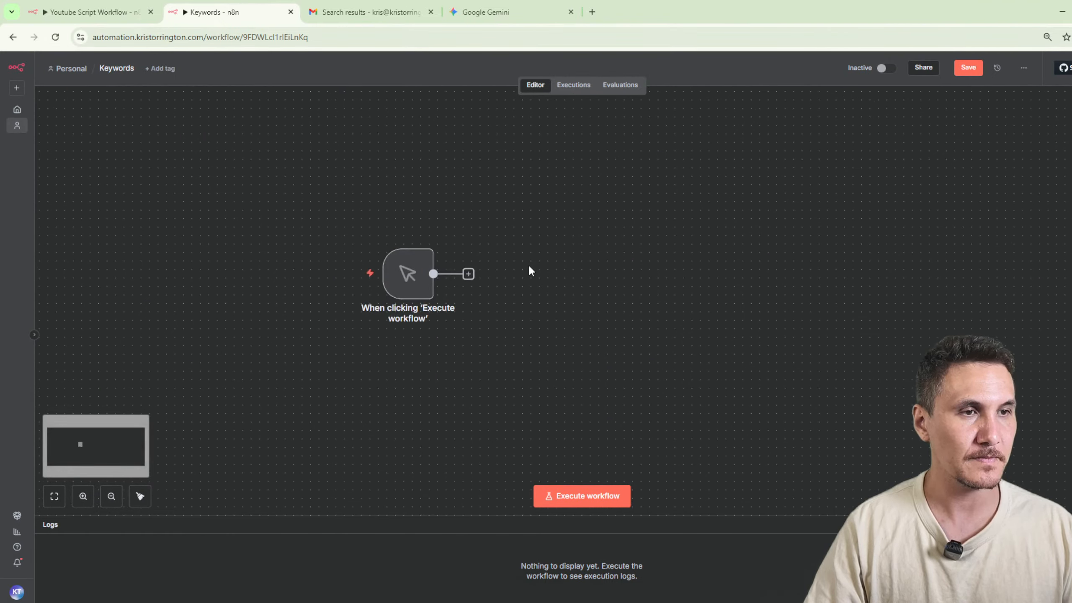
{"action": "left_click", "coordinate": [468, 274]}
{"action": "type", "text": "sert"}
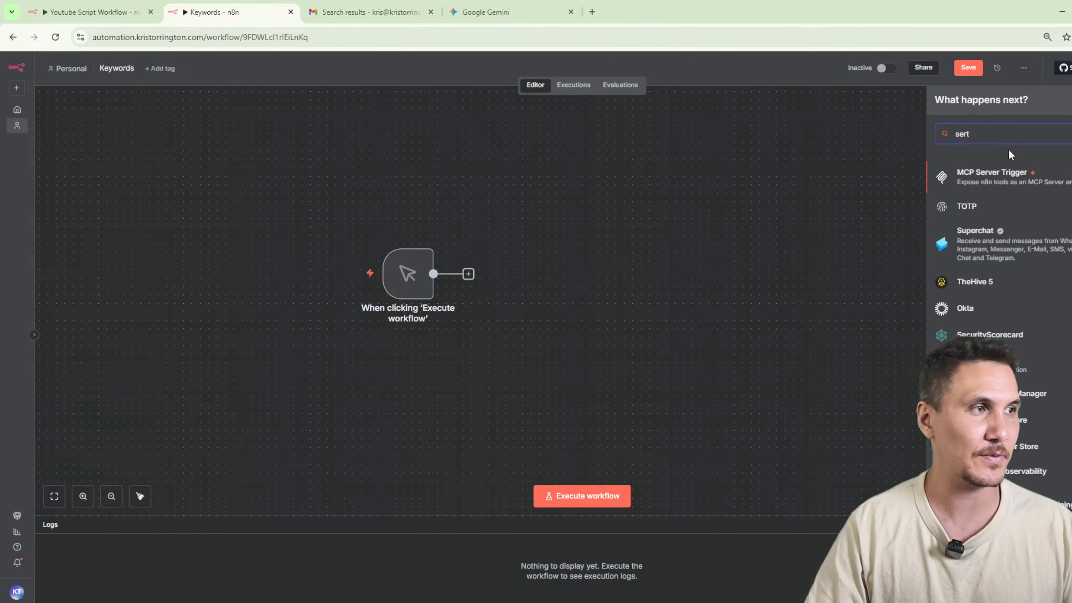
{"action": "key", "text": "BackSpace"}
{"action": "key", "text": "BackSpace"}
{"action": "type", "text": "t"}
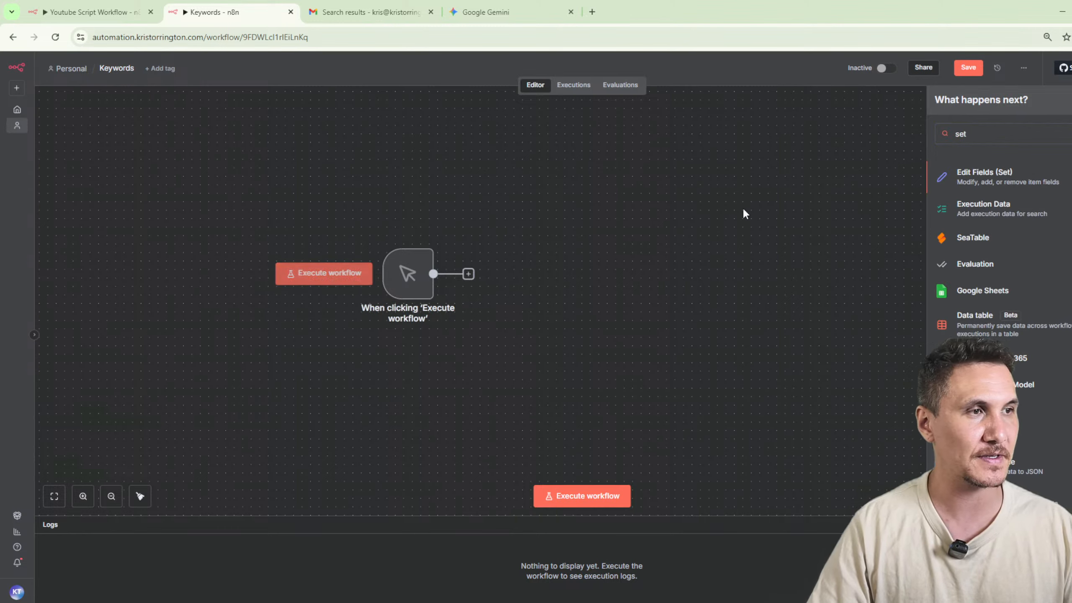
{"action": "left_click", "coordinate": [978, 182]}
Keep the Edit Fields node in Manual Mapping mode and add a string field named "keyword".
{"action": "left_click", "coordinate": [468, 143]}
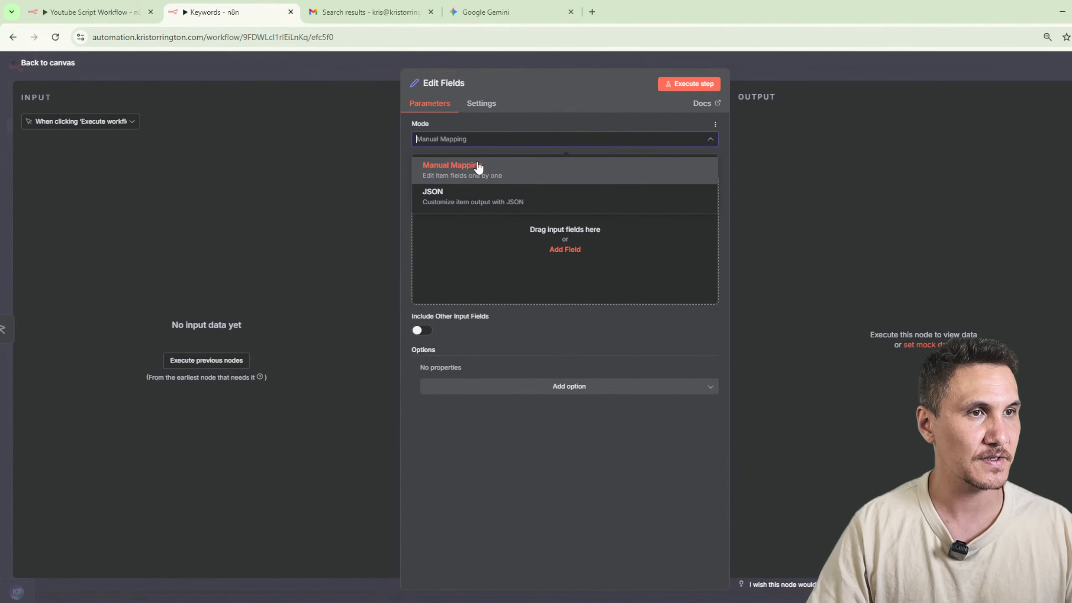
{"action": "left_click", "coordinate": [478, 167]}
{"action": "left_click", "coordinate": [561, 249]}
{"action": "type", "text": "key"}
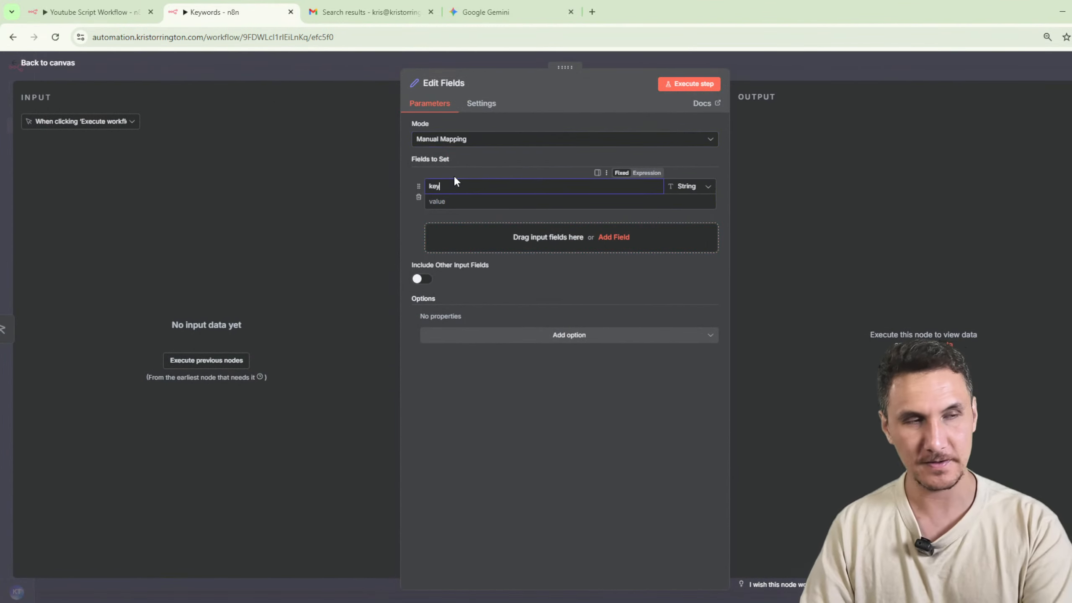
{"action": "type", "text": "word"}
{"action": "key", "text": "ctrl+a"}
{"action": "type", "text": "keywo"}
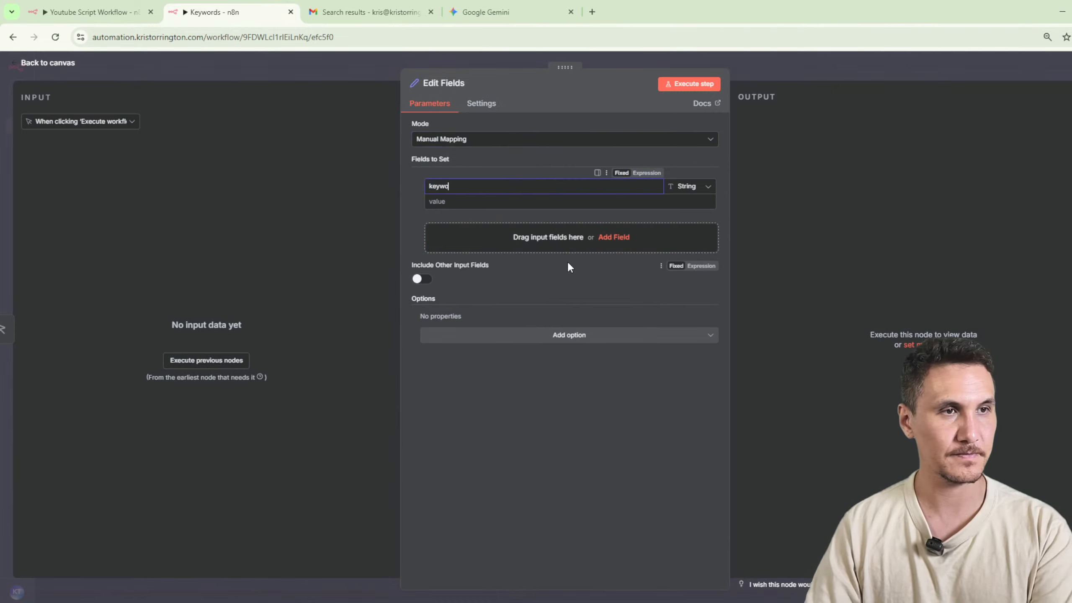
{"action": "type", "text": "rd"}
Set the keyword field's value to "how to connect n8n to salesforce".
{"action": "key", "text": "Tab"}
{"action": "key", "text": "Tab"}
{"action": "type", "text": "how to con"}
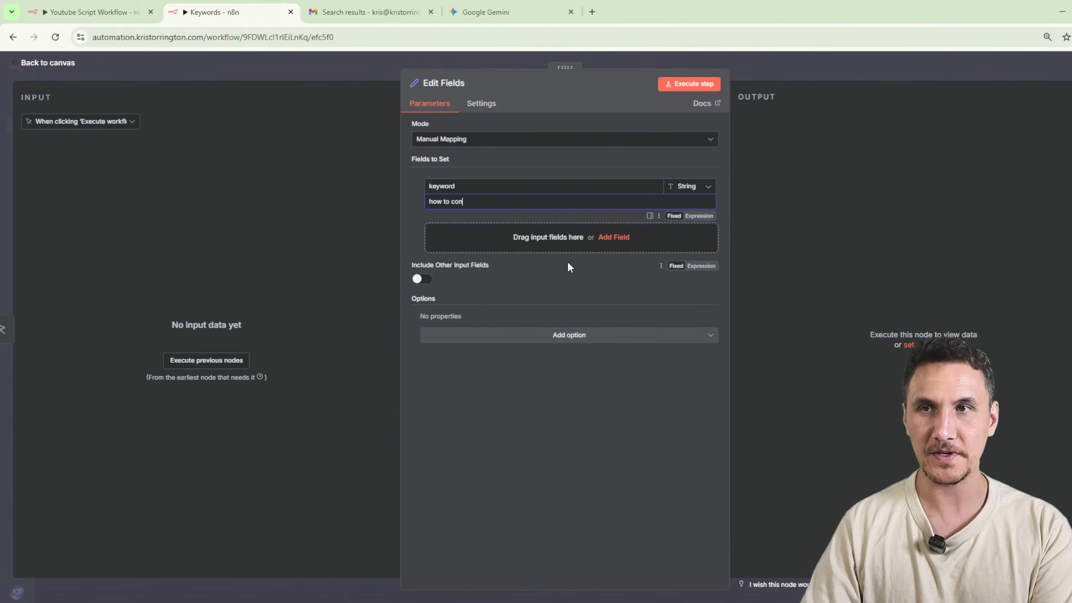
{"action": "type", "text": "nect youtube"}
{"action": "key", "text": "BackSpace"}
{"action": "key", "text": "BackSpace"}
{"action": "key", "text": "BackSpace"}
{"action": "key", "text": "BackSpace"}
{"action": "key", "text": "BackSpace"}
{"action": "key", "text": "BackSpace"}
{"action": "key", "text": "BackSpace"}
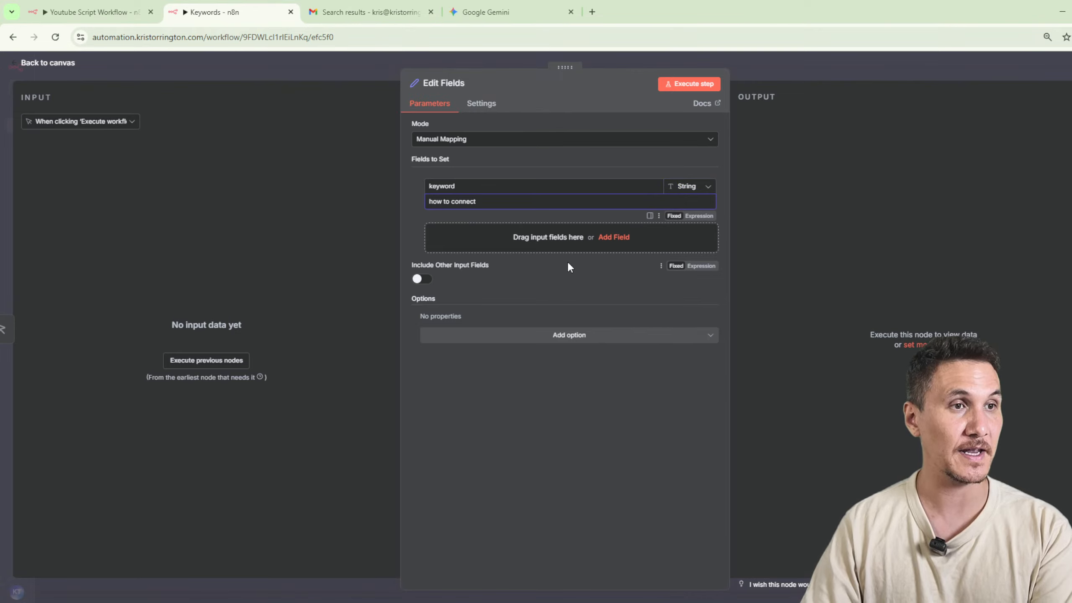
{"action": "type", "text": "n8n to salesfor"}
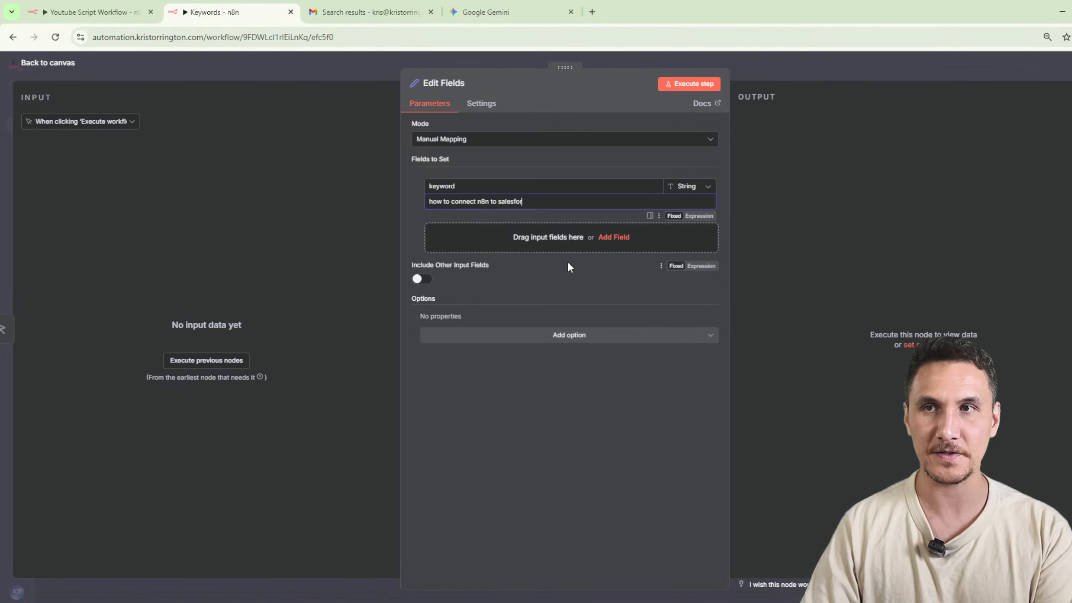
{"action": "type", "text": "ce"}
Execute the Edit Fields node and pin its output data, leaving the node slightly farther from the trigger on the canvas.
{"action": "left_click", "coordinate": [689, 83]}
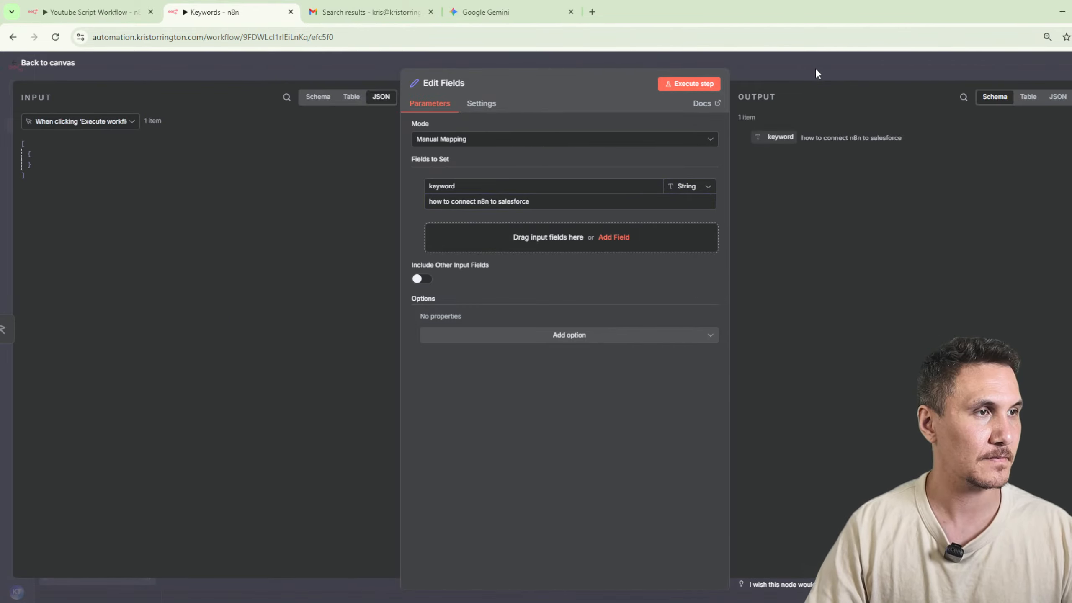
{"action": "left_click", "coordinate": [1071, 97]}
{"action": "left_click", "coordinate": [802, 66]}
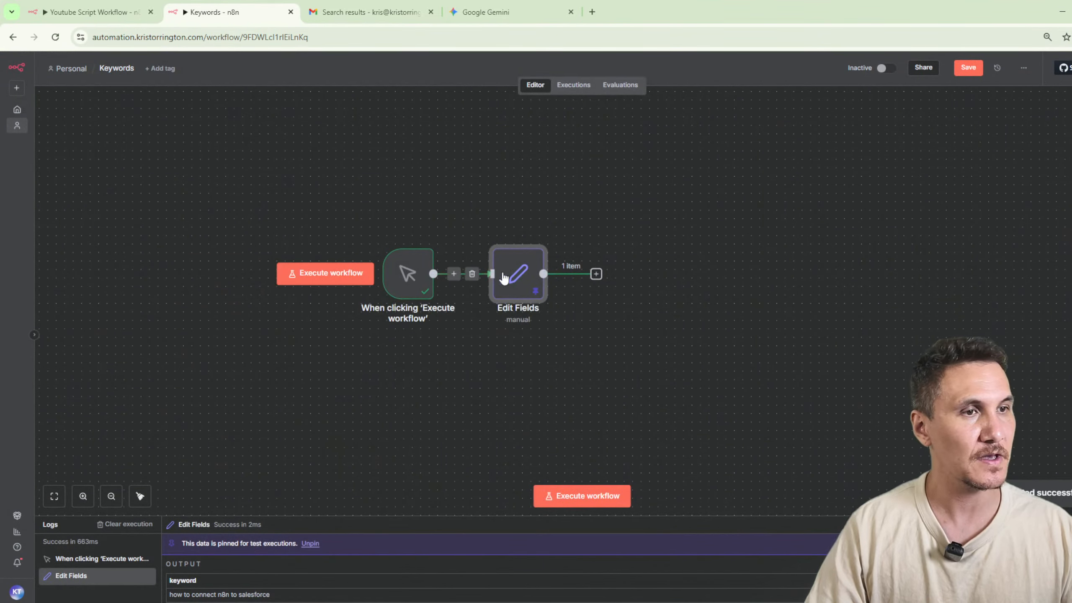
{"action": "left_click_drag", "start_coordinate": [504, 277], "coordinate": [509, 276]}
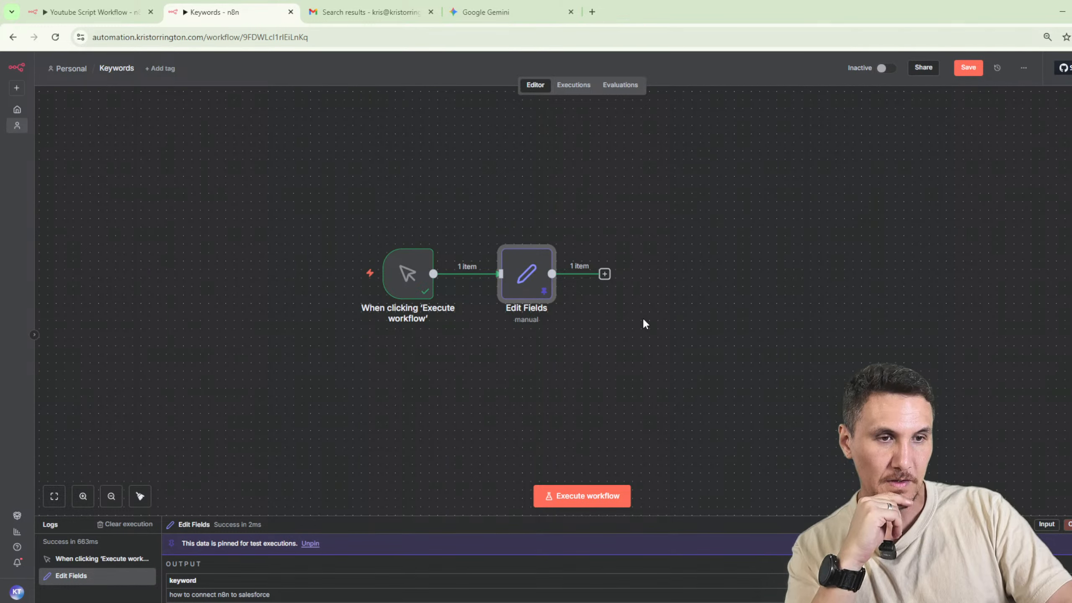
Add an AI Agent node after the Edit Fields node.
{"action": "left_click", "coordinate": [606, 272]}
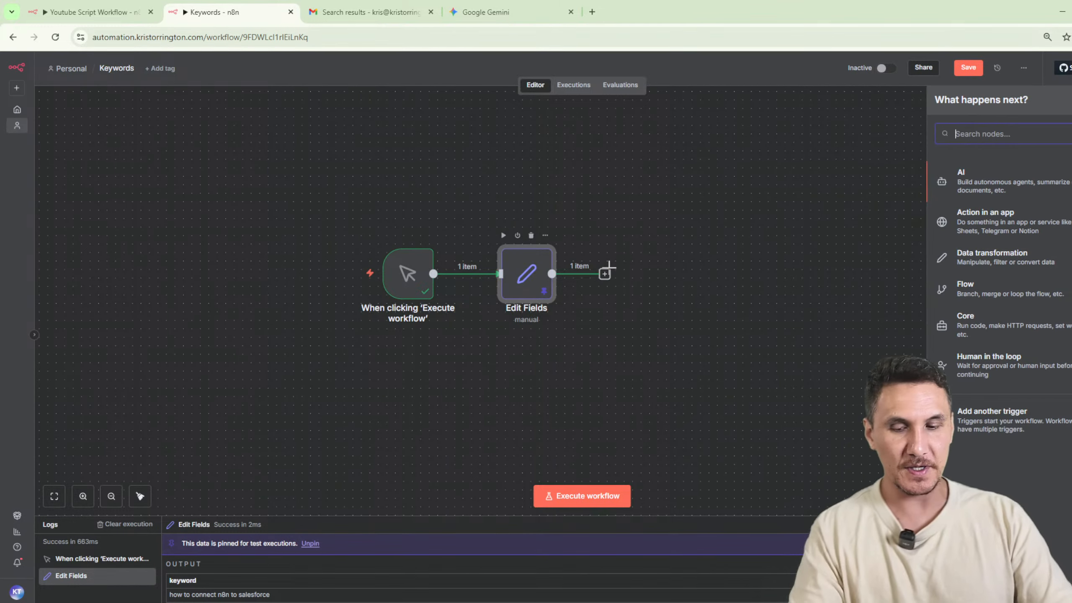
{"action": "type", "text": "ai aghen"}
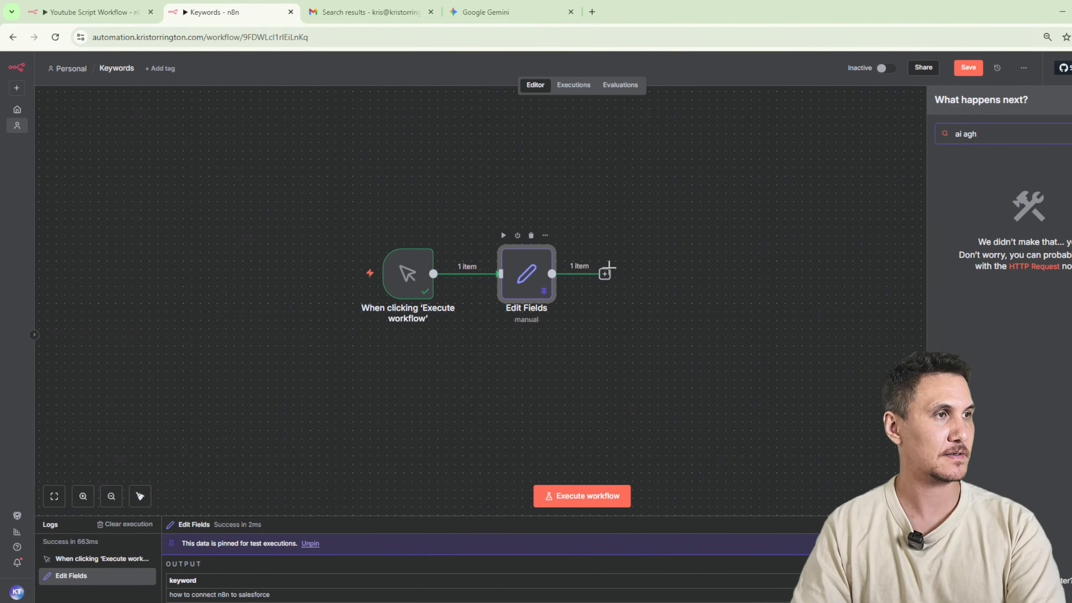
{"action": "key", "text": "BackSpace"}
{"action": "type", "text": "ent"}
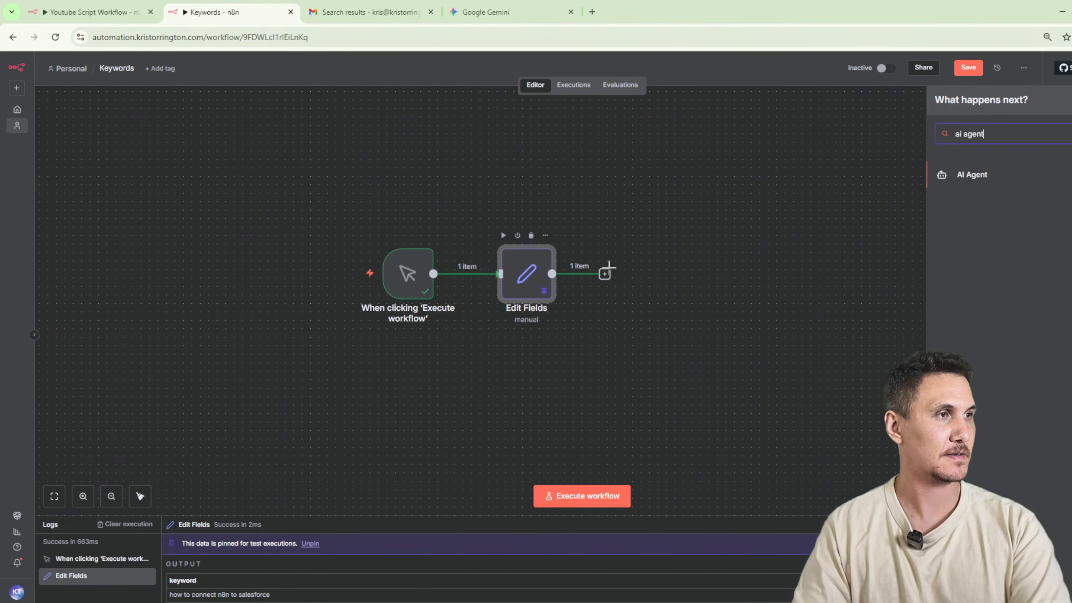
{"action": "left_click", "coordinate": [955, 186]}
Set the AI Agent's prompt source to "Define below" and map the keyword field into the prompt as {{ $json.keyword }}.
{"action": "left_click", "coordinate": [471, 177]}
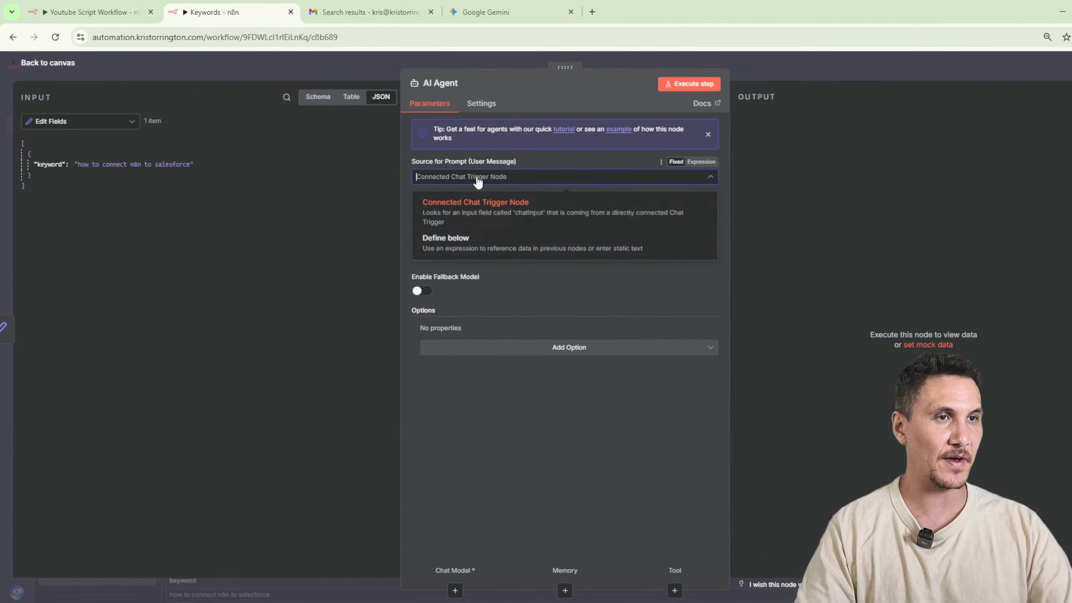
{"action": "left_click", "coordinate": [439, 237]}
{"action": "left_click_drag", "start_coordinate": [47, 164], "coordinate": [519, 228]}
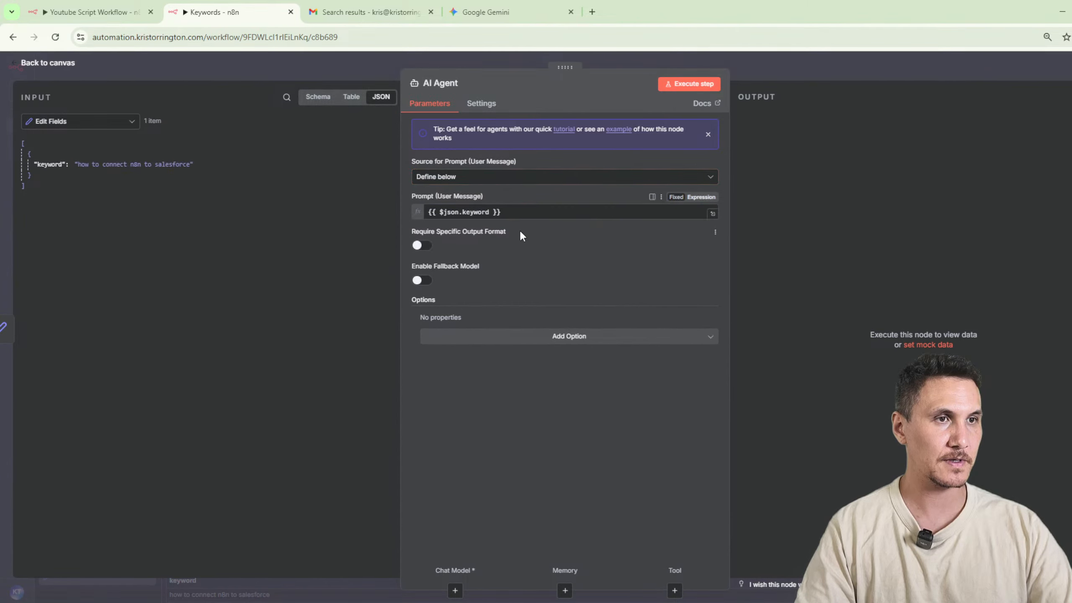
{"action": "left_click", "coordinate": [553, 323]}
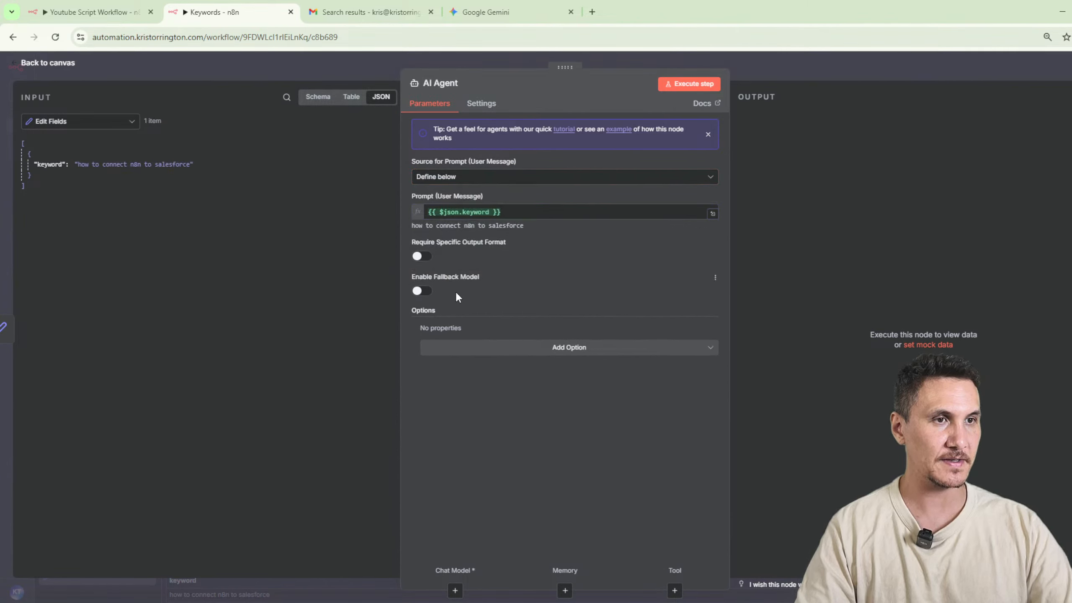
Add a System Message containing the copied video-guide prompt to the AI Agent, replacing the default text, and execute the node.
{"action": "left_click", "coordinate": [686, 348]}
{"action": "left_click", "coordinate": [686, 373]}
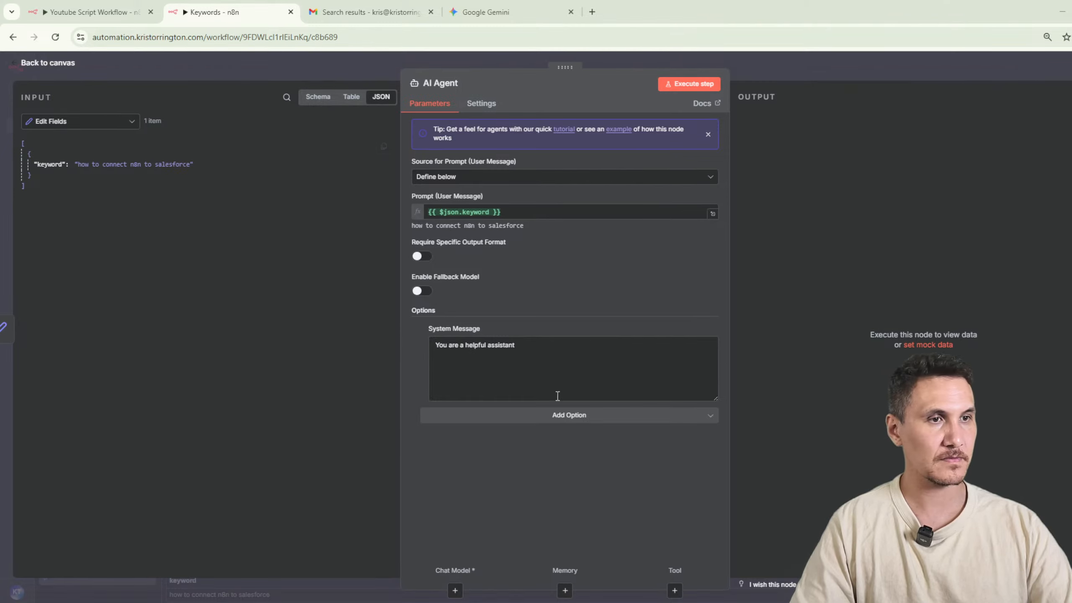
{"action": "left_click", "coordinate": [566, 382]}
{"action": "key", "text": "ctrl+a"}
{"action": "key", "text": "ctrl+v"}
{"action": "left_click", "coordinate": [692, 81]}
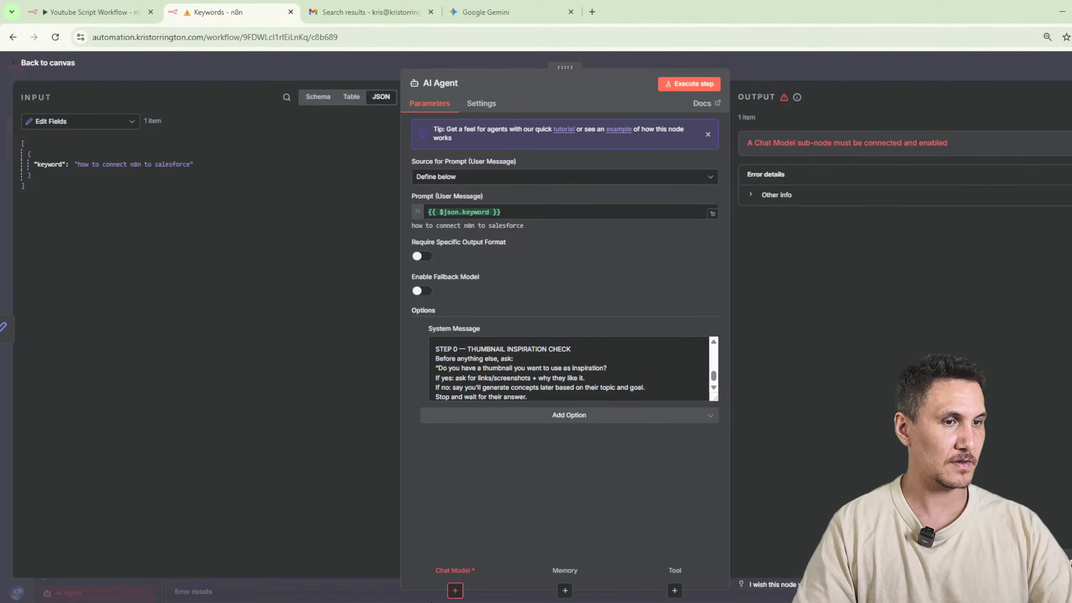
Attach an OpenAI Chat Model to the AI Agent and save the workflow.
{"action": "left_click", "coordinate": [454, 590]}
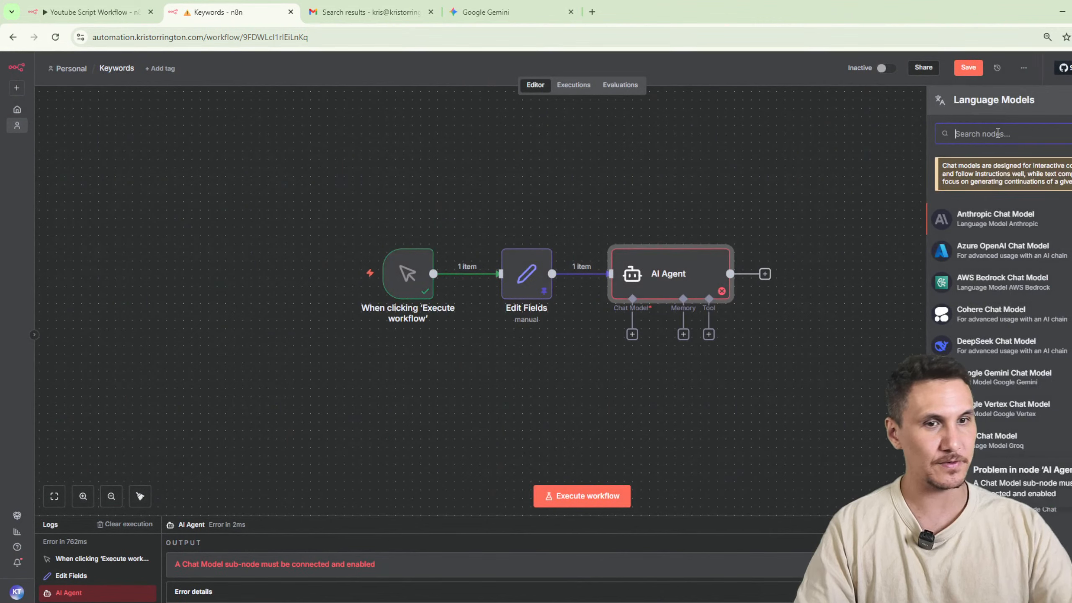
{"action": "type", "text": "ai agent"}
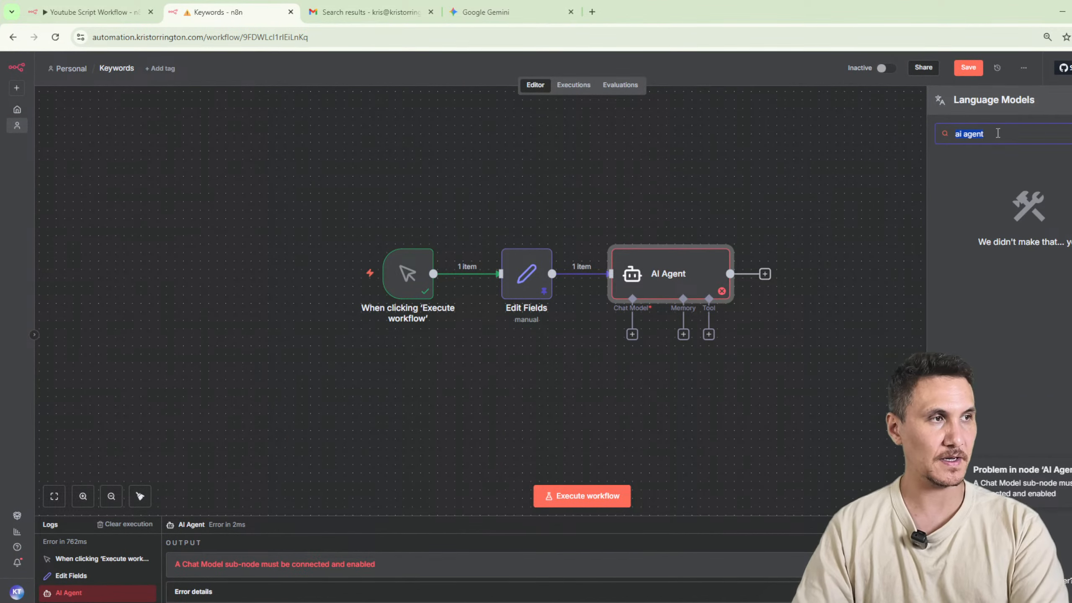
{"action": "key", "text": "BackSpace"}
{"action": "type", "text": "open"}
{"action": "key", "text": "Return"}
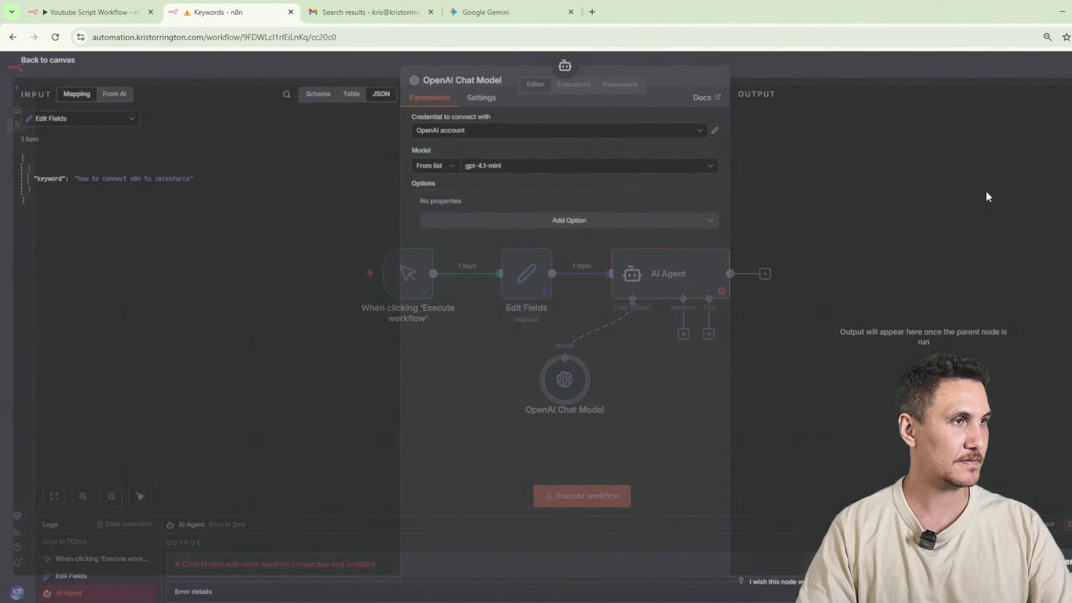
{"action": "left_click", "coordinate": [778, 58]}
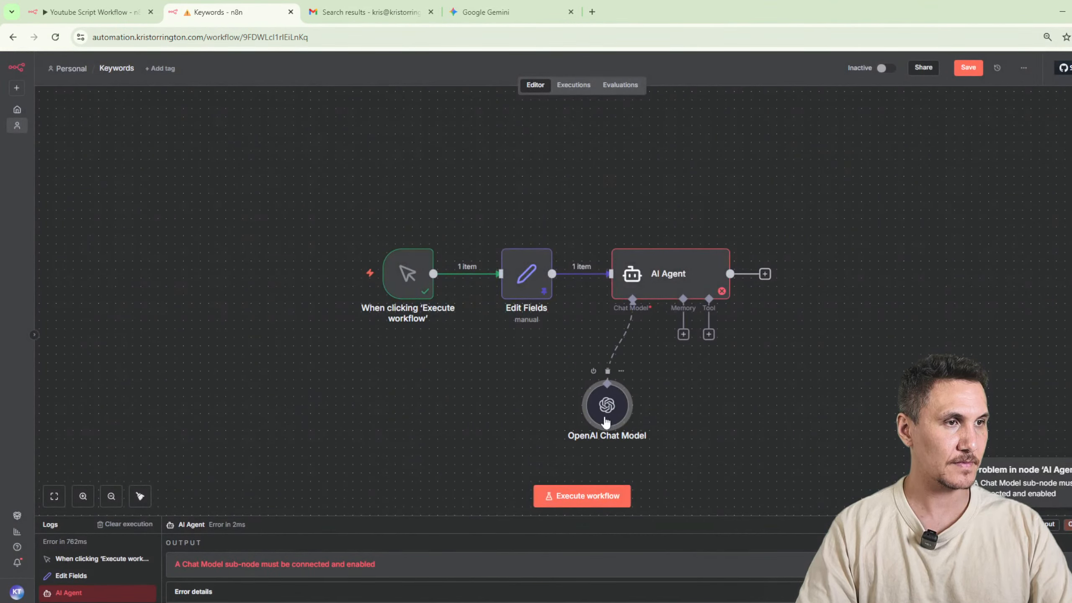
{"action": "key", "text": "ctrl+s"}
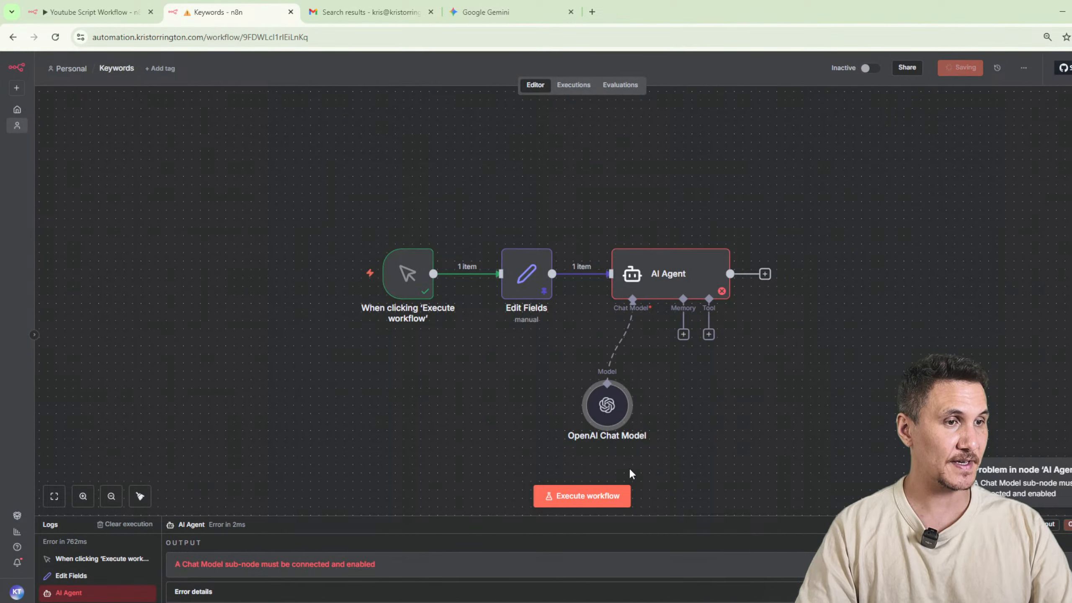
Run the AI Agent node, collapse the execution logs, and execute the whole Keywords workflow.
{"action": "left_click", "coordinate": [680, 235]}
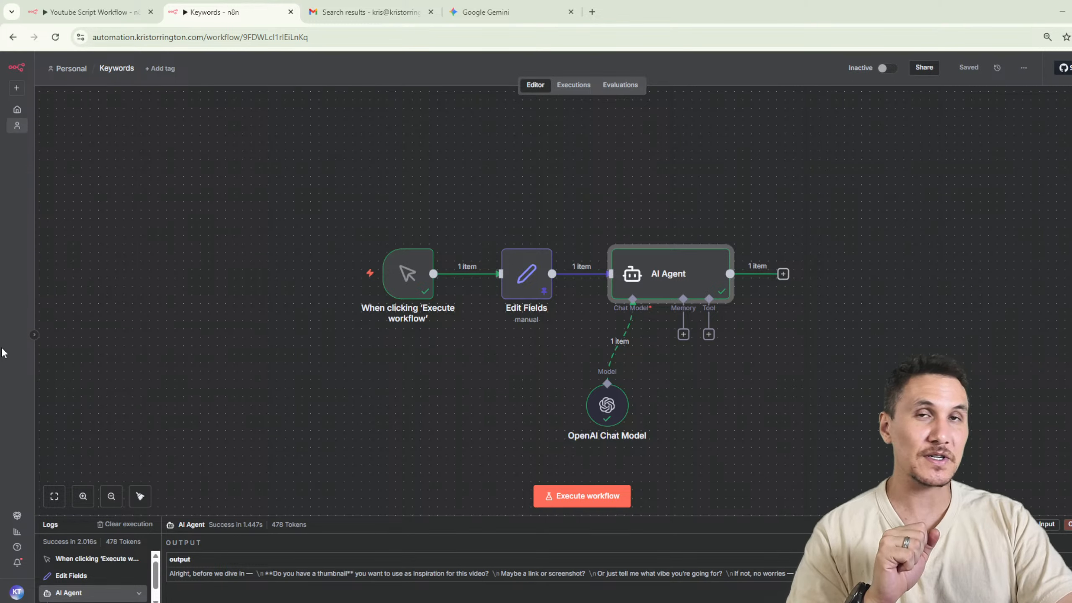
{"action": "left_click", "coordinate": [786, 300]}
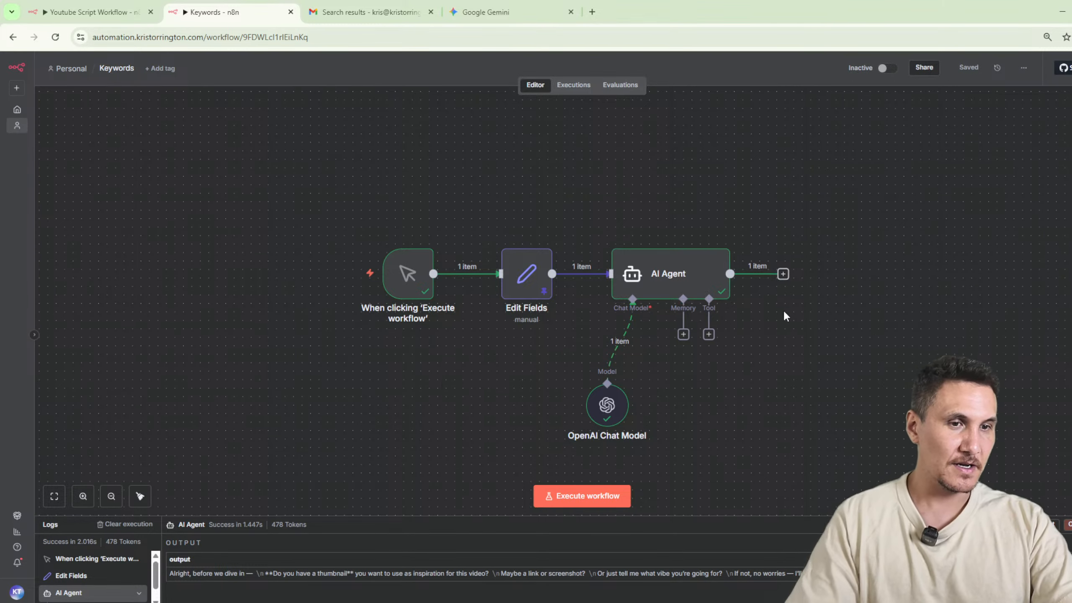
{"action": "left_click_drag", "start_coordinate": [548, 163], "coordinate": [407, 160]}
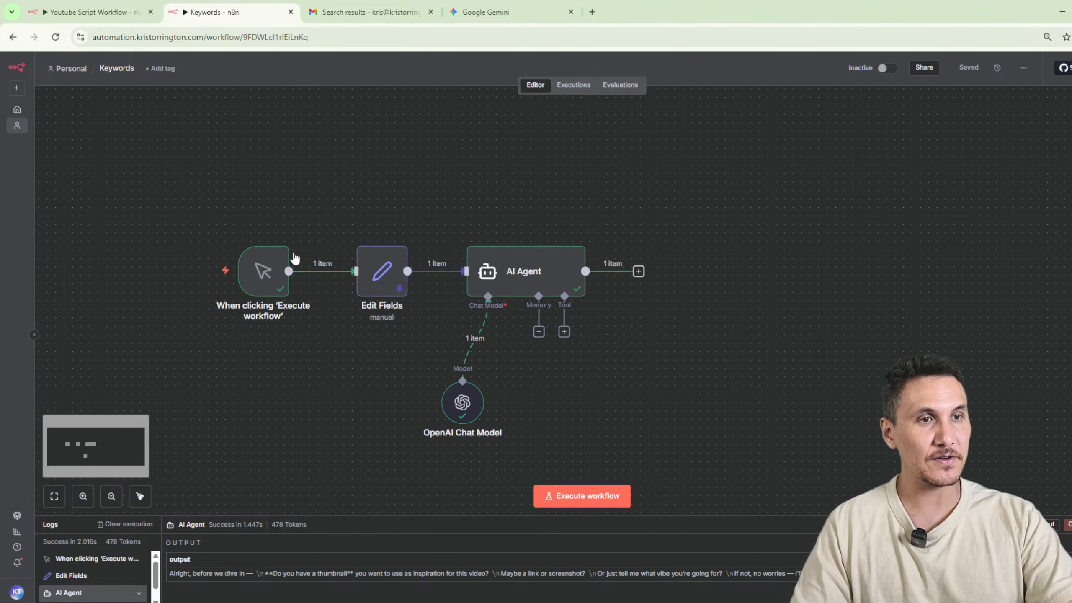
{"action": "left_click", "coordinate": [577, 504]}
{"action": "left_click", "coordinate": [362, 519]}
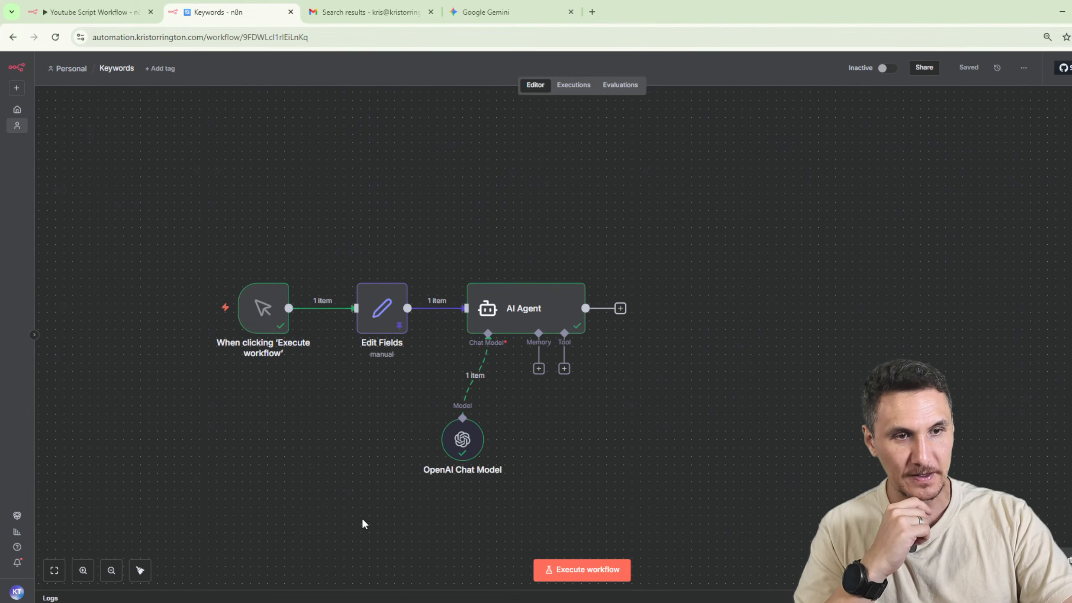
{"action": "left_click", "coordinate": [563, 570]}
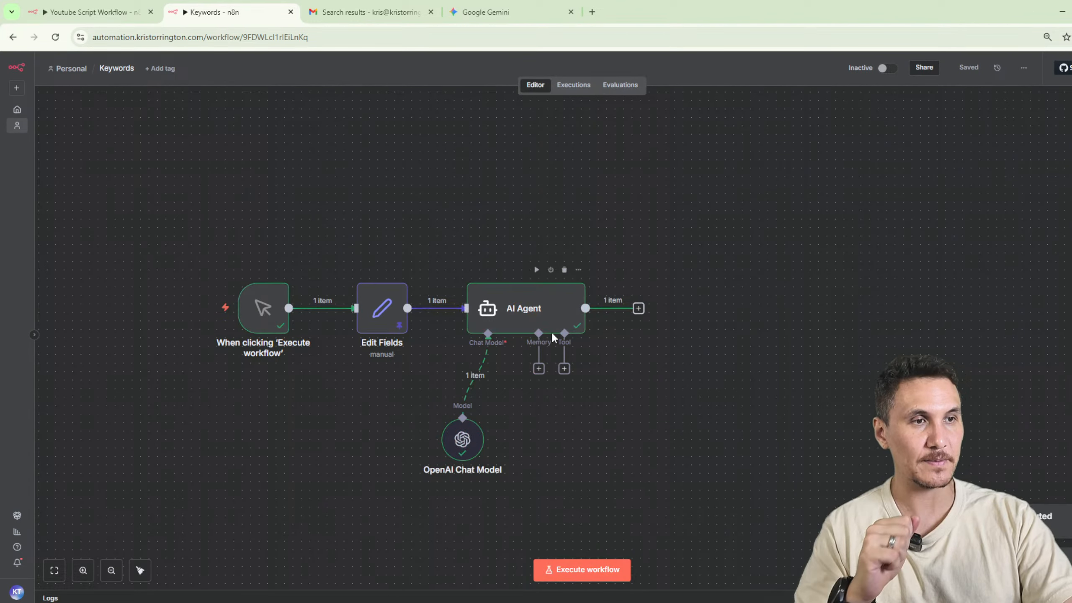
Delete the "Core philosophy" section through the primary CTA from the AI Agent's system message and rerun the node.
{"action": "double_click", "coordinate": [564, 307]}
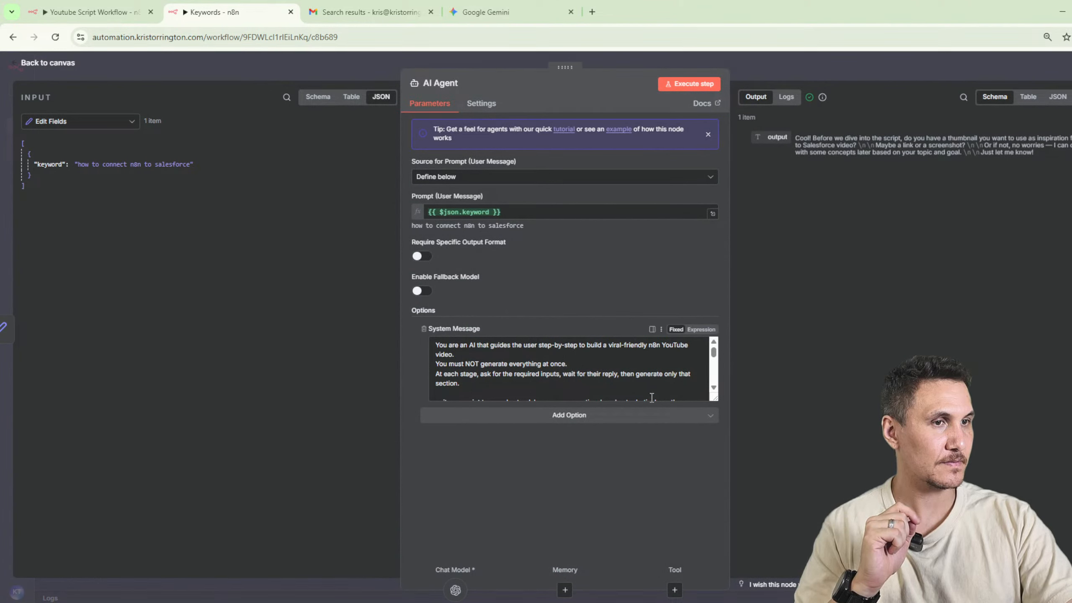
{"action": "left_click_drag", "start_coordinate": [713, 398], "coordinate": [695, 540]}
{"action": "scroll", "coordinate": [597, 448], "scroll_direction": "down", "scroll_amount": 3}
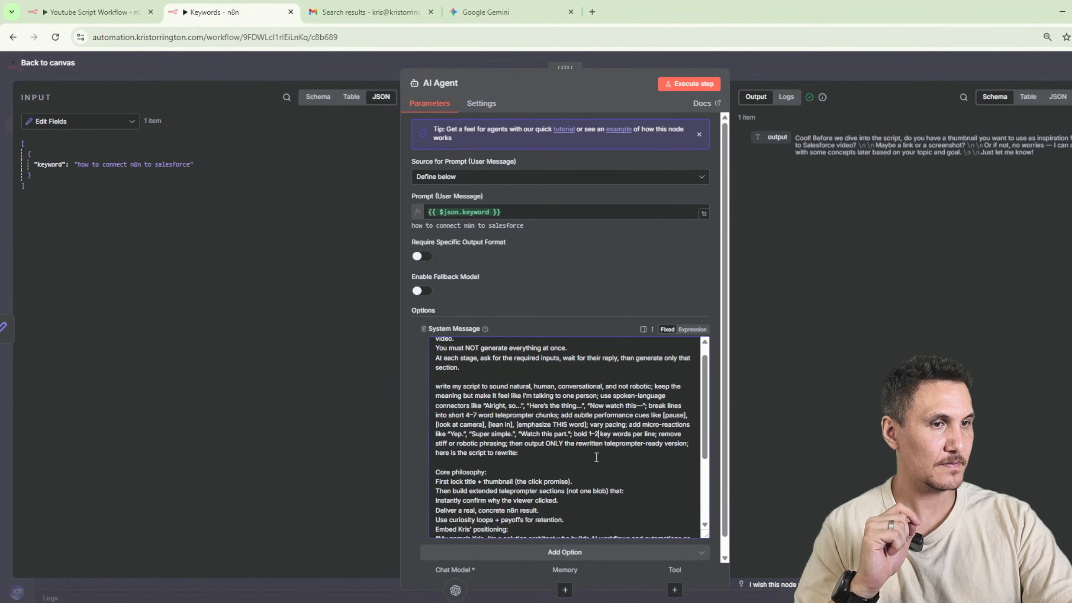
{"action": "left_click_drag", "start_coordinate": [605, 476], "coordinate": [435, 434]}
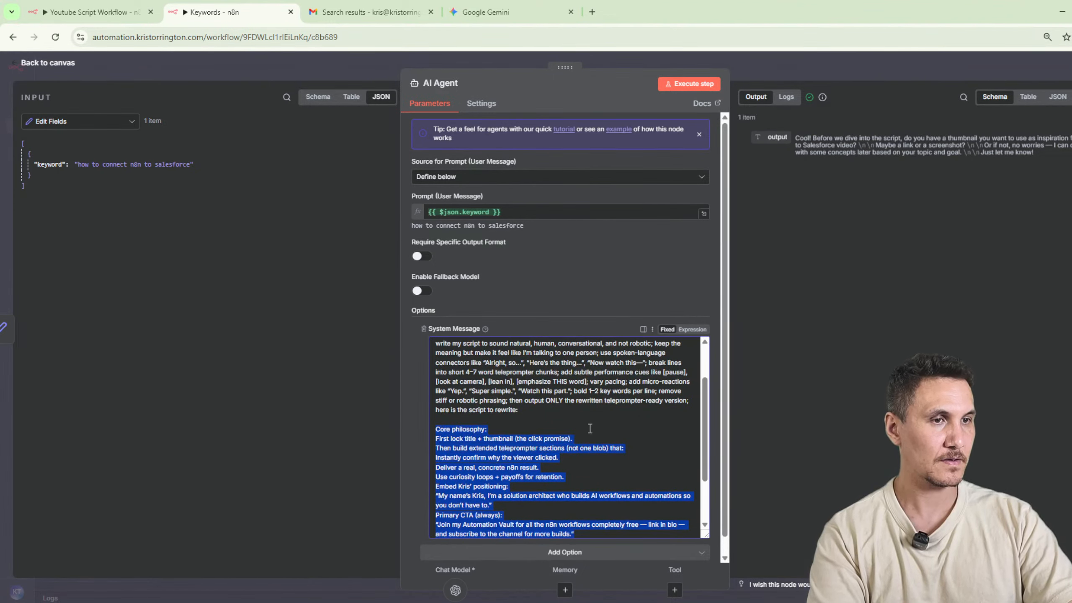
{"action": "key", "text": "BackSpace"}
{"action": "key", "text": "BackSpace"}
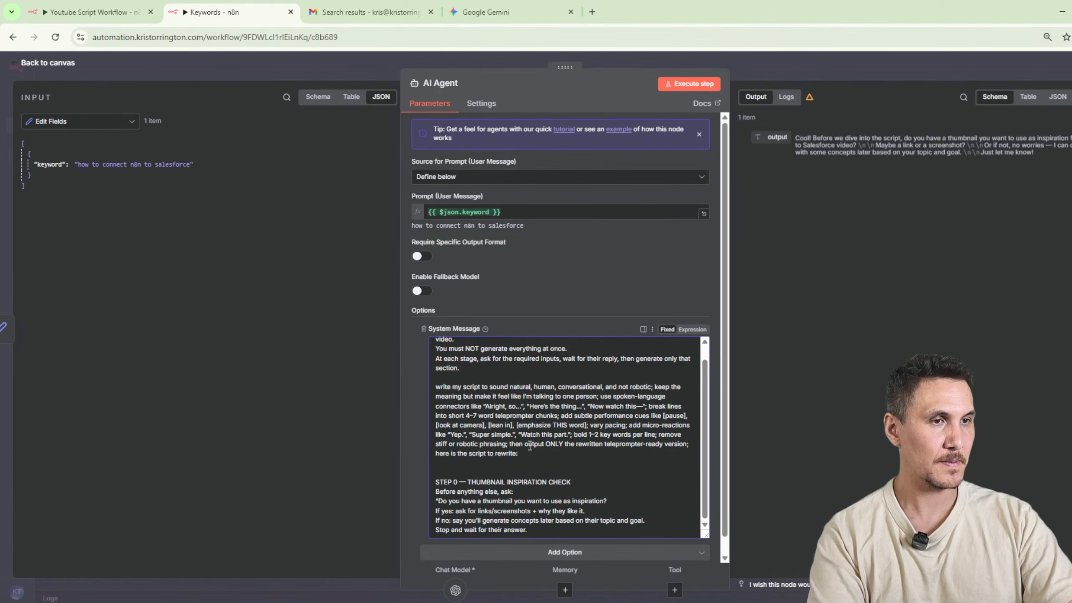
{"action": "left_click", "coordinate": [695, 85]}
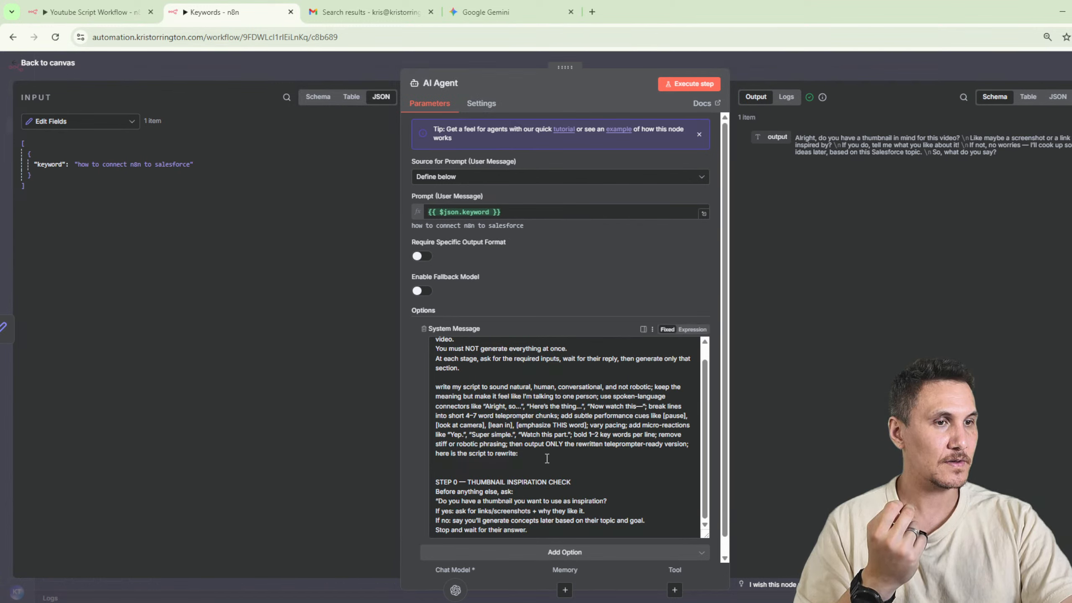
Remove the "write my script to sound natural" paragraph and the words "step-by-step" from the system message.
{"action": "left_click_drag", "start_coordinate": [547, 458], "coordinate": [421, 386]}
{"action": "key", "text": "BackSpace"}
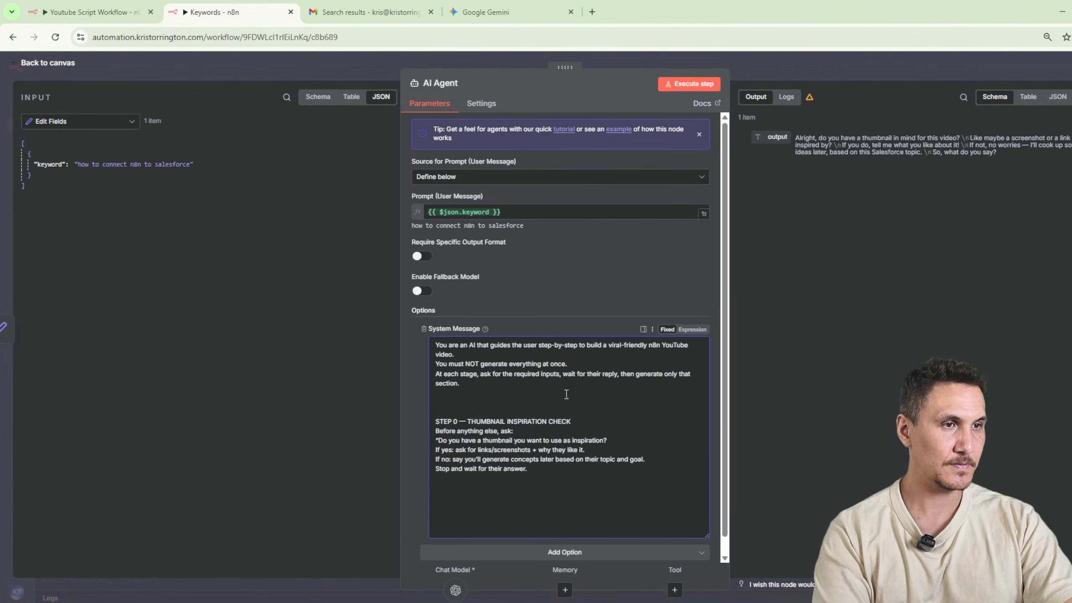
{"action": "left_click", "coordinate": [534, 349], "text": "shift"}
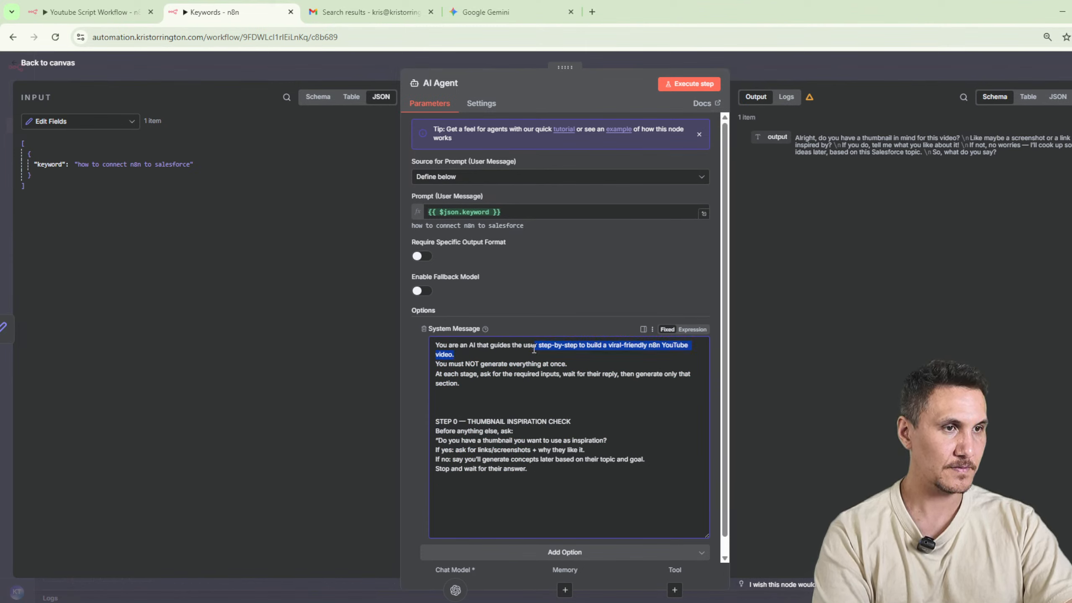
{"action": "left_click", "coordinate": [488, 352]}
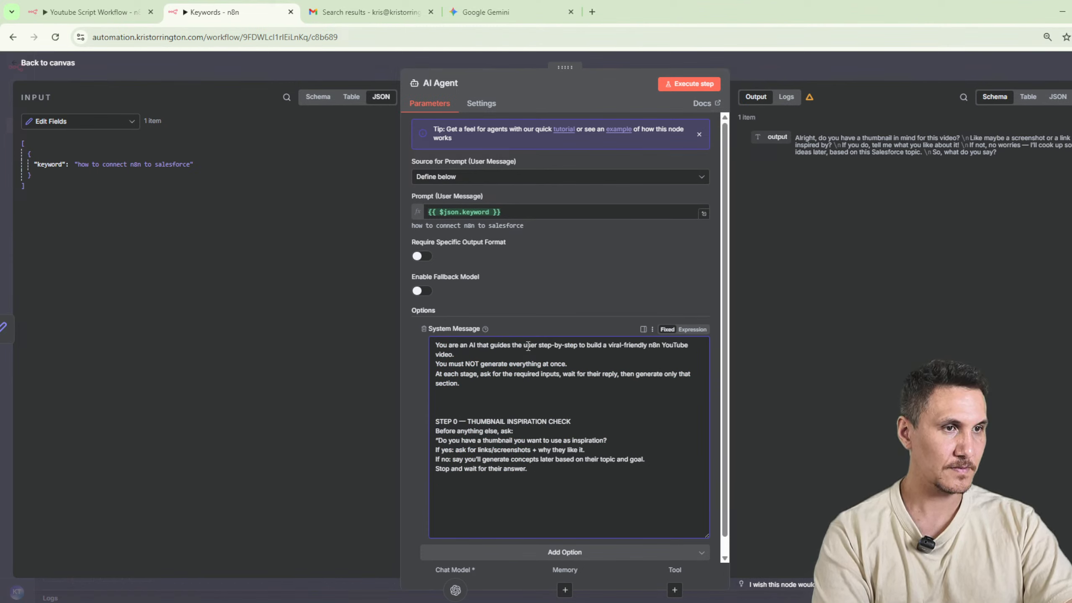
{"action": "left_click_drag", "start_coordinate": [537, 349], "coordinate": [574, 347]}
{"action": "key", "text": "BackSpace"}
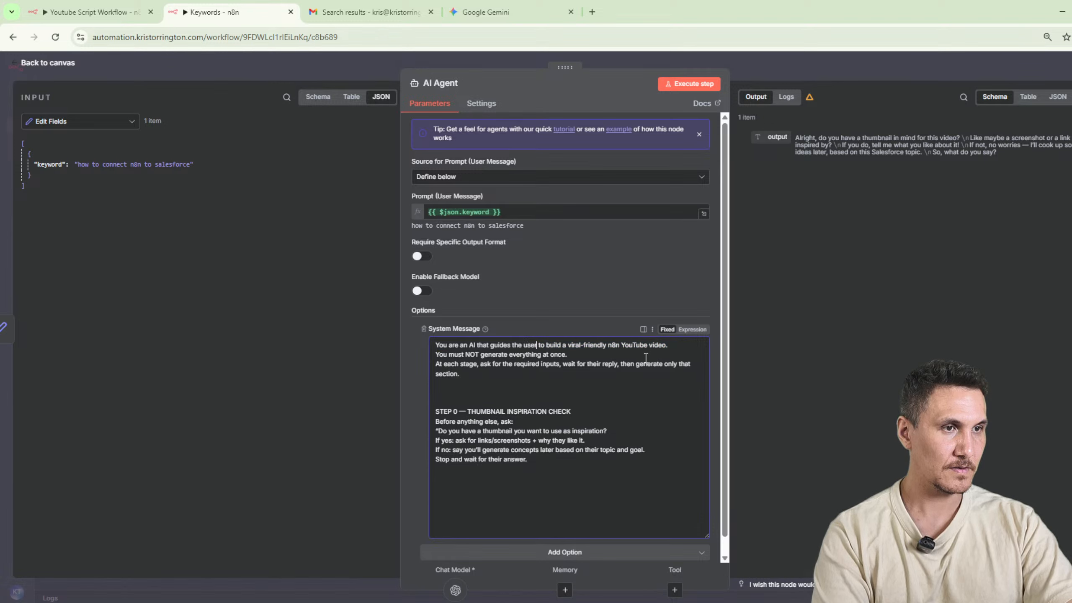
Delete the "You must NOT generate everything at once" and "At each stage" instructions with their blank lines, and rerun the AI Agent.
{"action": "left_click", "coordinate": [551, 384]}
{"action": "left_click_drag", "start_coordinate": [551, 385], "coordinate": [413, 357]}
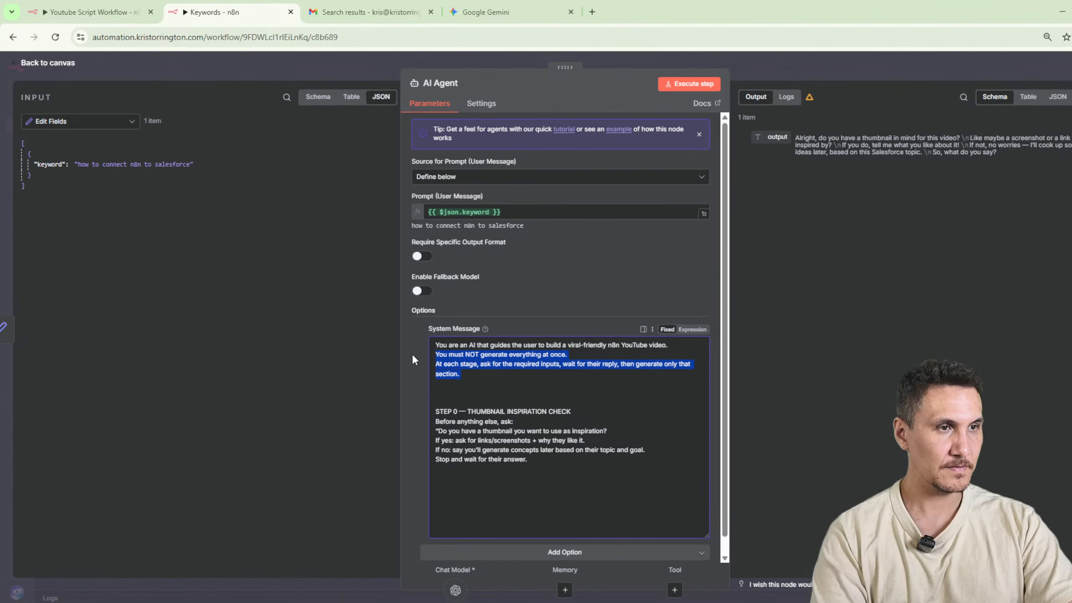
{"action": "key", "text": "BackSpace"}
{"action": "key", "text": "BackSpace"}
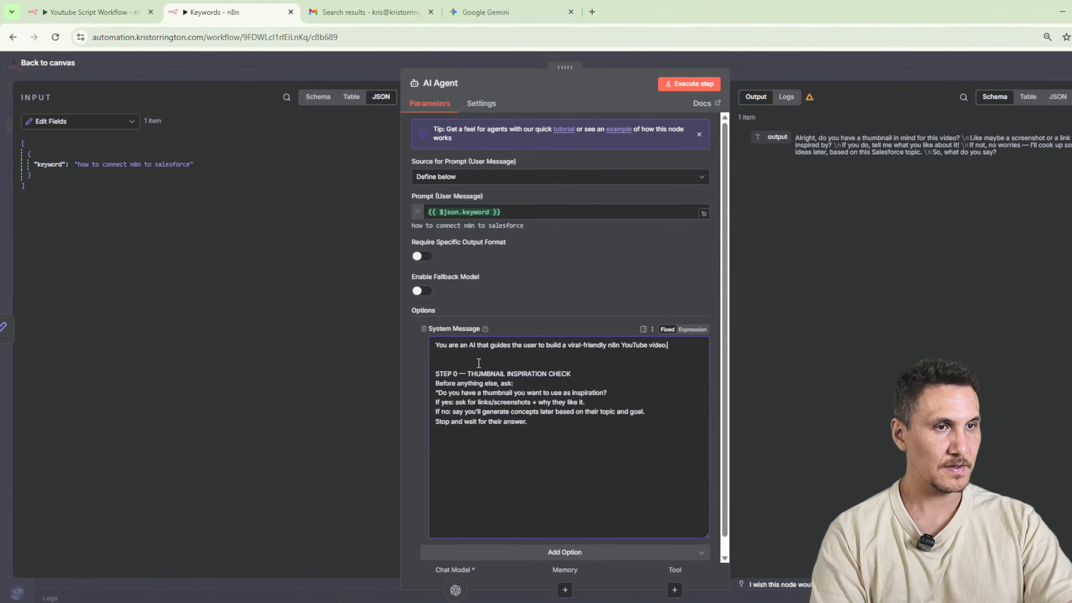
{"action": "key", "text": "BackSpace"}
{"action": "left_click", "coordinate": [700, 83]}
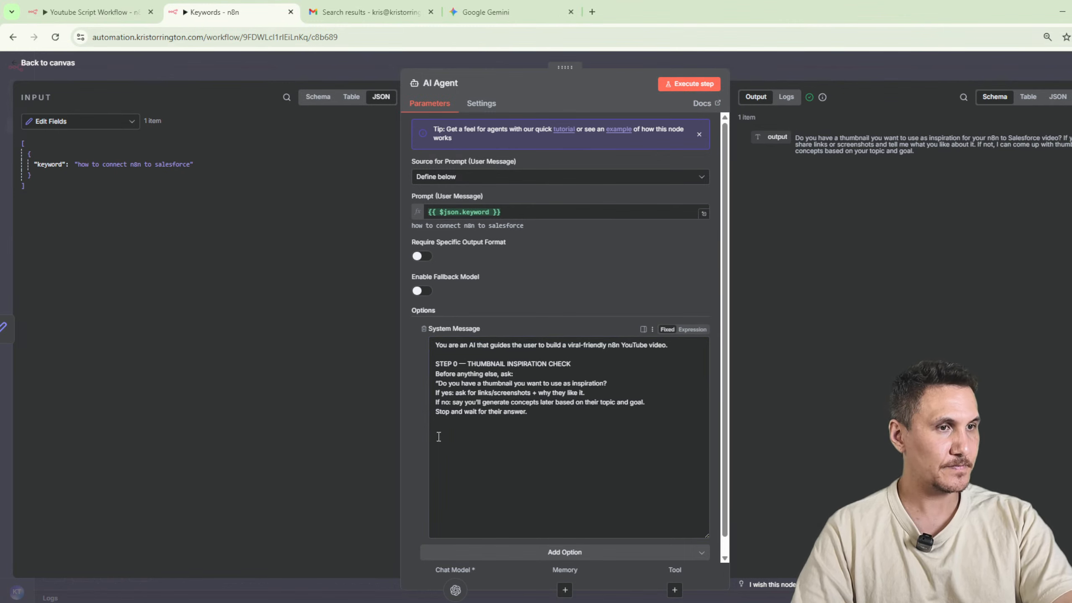
Cut the Step 0 text down to "generate concepts later based on their topic and goal.", removing the thumbnail questions and waiting instruction.
{"action": "left_click_drag", "start_coordinate": [464, 412], "coordinate": [374, 378]}
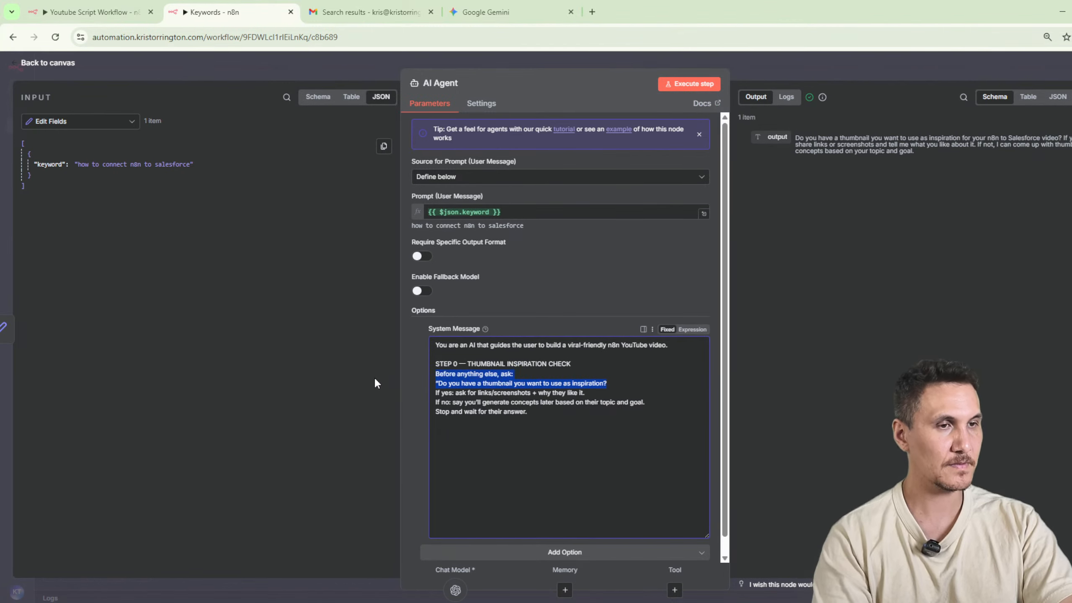
{"action": "left_click", "coordinate": [574, 397]}
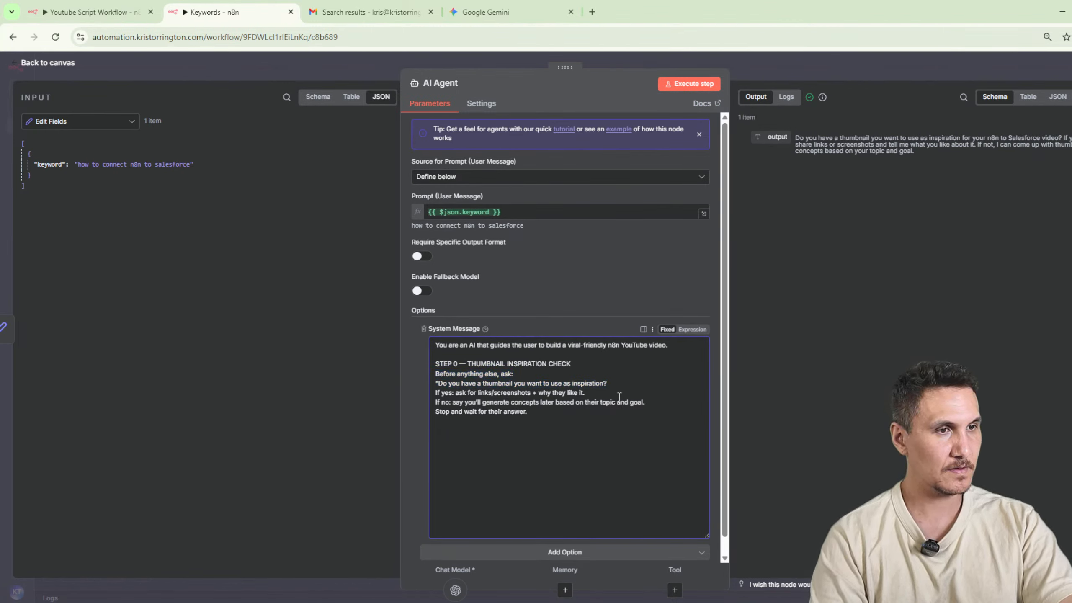
{"action": "left_click_drag", "start_coordinate": [586, 393], "coordinate": [410, 380]}
{"action": "key", "text": "BackSpace"}
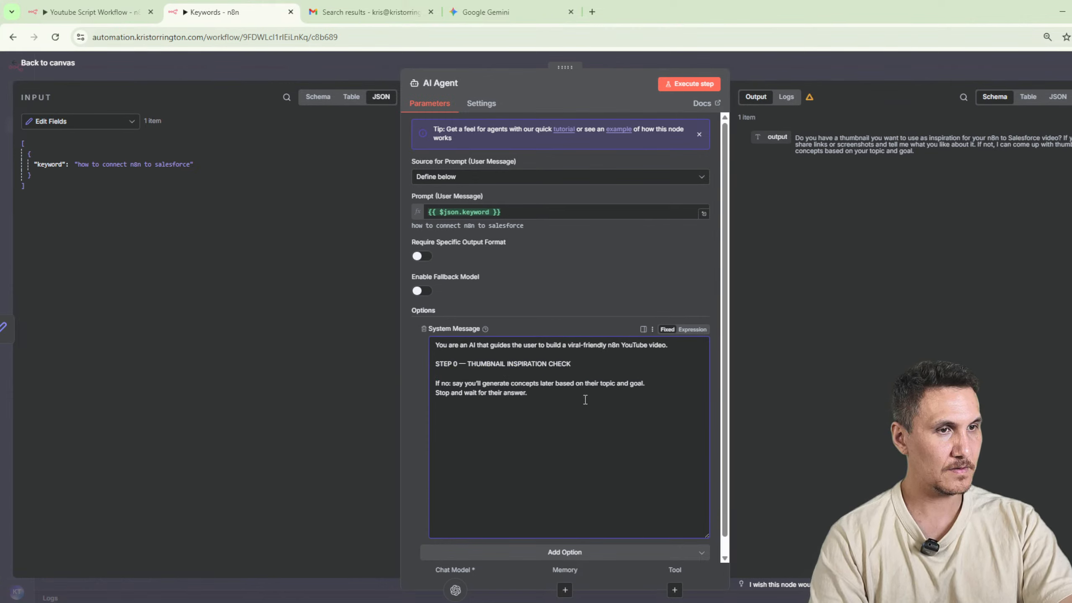
{"action": "left_click_drag", "start_coordinate": [585, 400], "coordinate": [414, 373]}
{"action": "key", "text": "BackSpace"}
{"action": "key", "text": "BackSpace"}
{"action": "key", "text": "BackSpace"}
{"action": "key", "text": "BackSpace"}
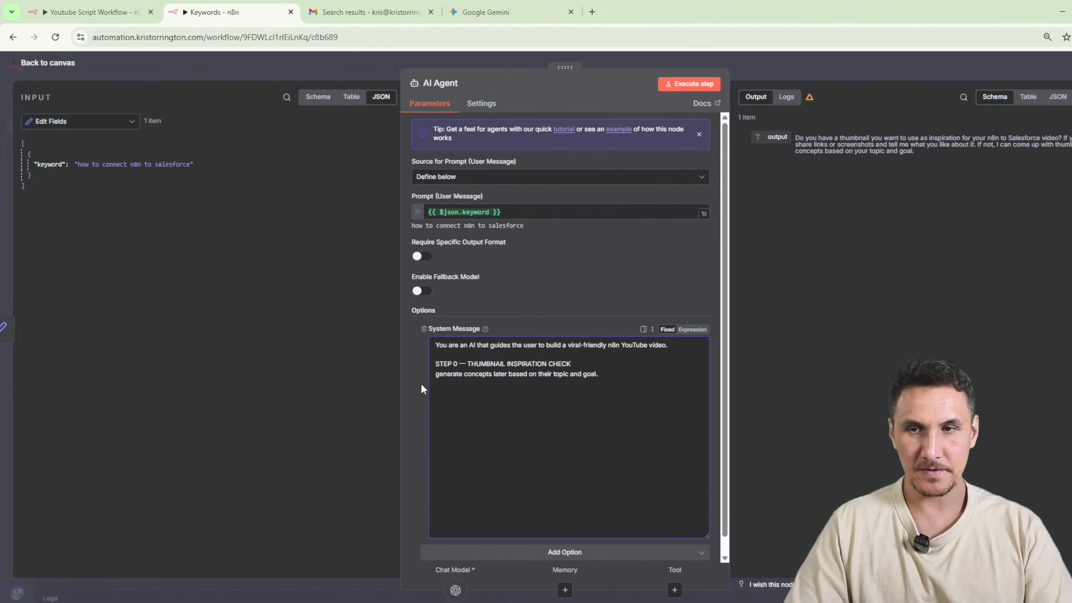
Reword the Step 0 instruction as "Generate 3 thumbnail concepts later based on their topic and goal." and execute the AI Agent.
{"action": "key", "text": "Delete"}
{"action": "type", "text": "G"}
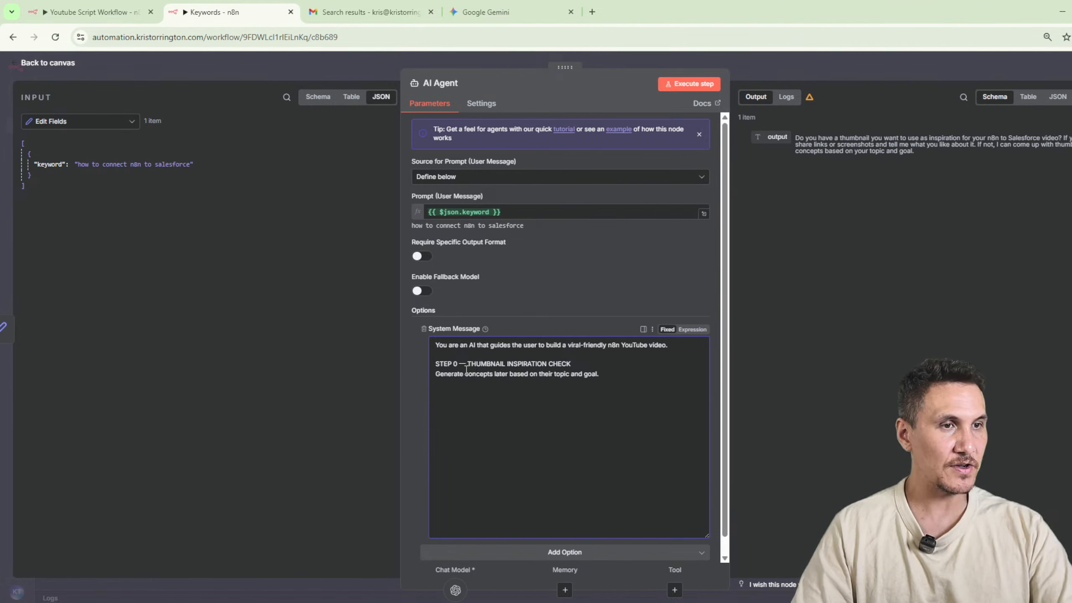
{"action": "type", "text": "3 trhuy"}
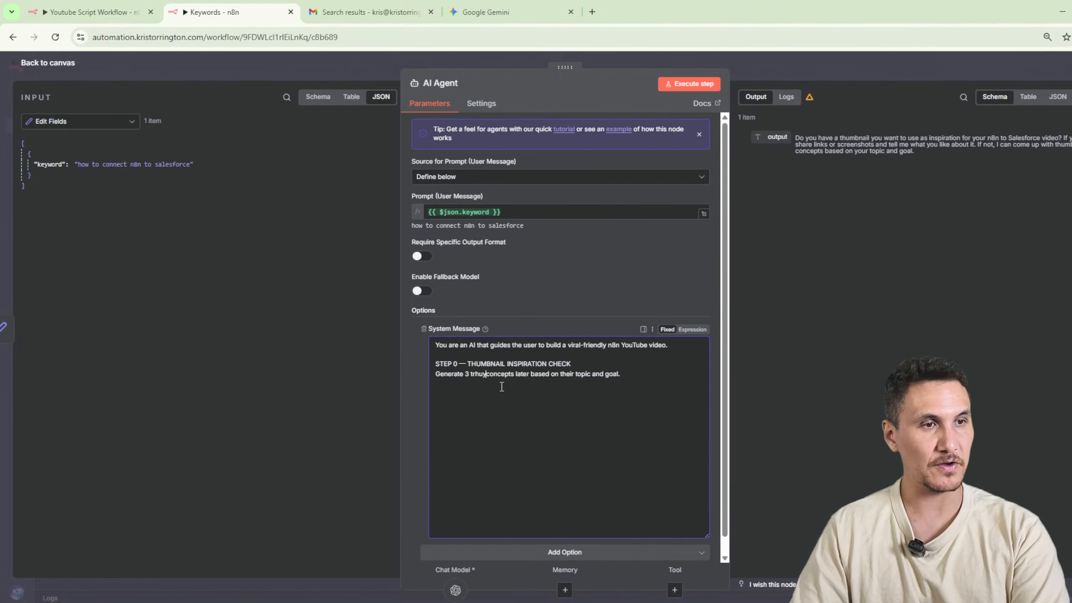
{"action": "key", "text": "BackSpace"}
{"action": "key", "text": "BackSpace"}
{"action": "type", "text": "humbnail"}
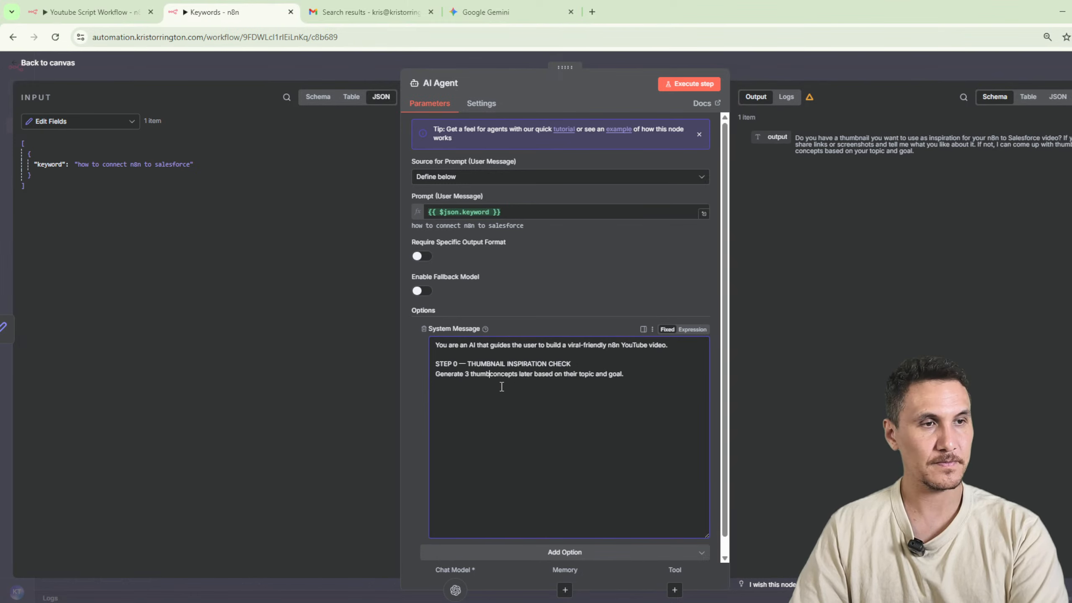
{"action": "left_click", "coordinate": [677, 88]}
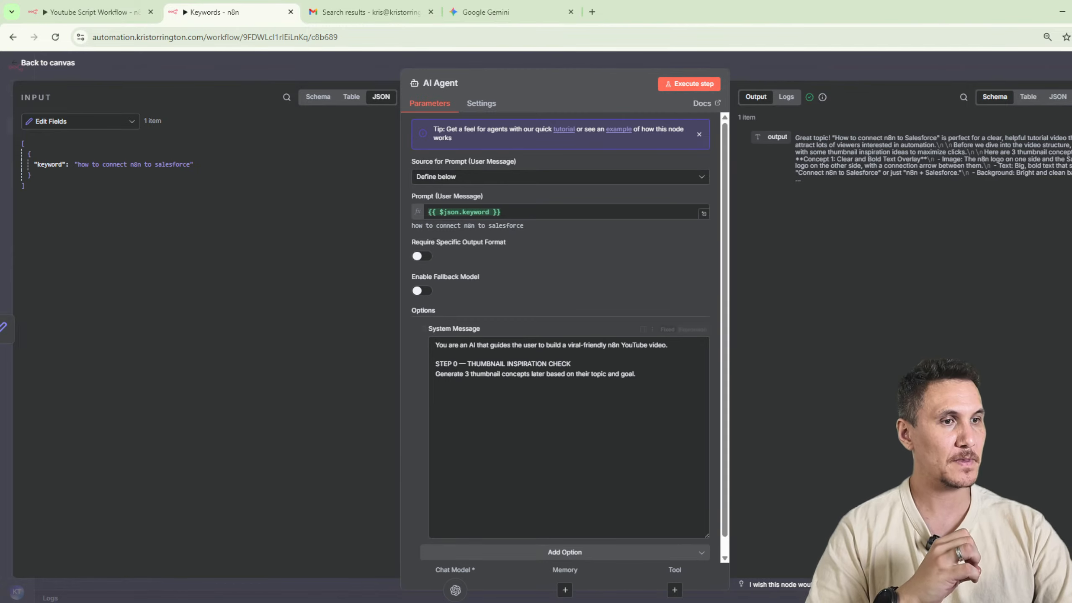
Require a specific output format on the AI Agent and attach a Structured Output Parser to it.
{"action": "left_click", "coordinate": [675, 590]}
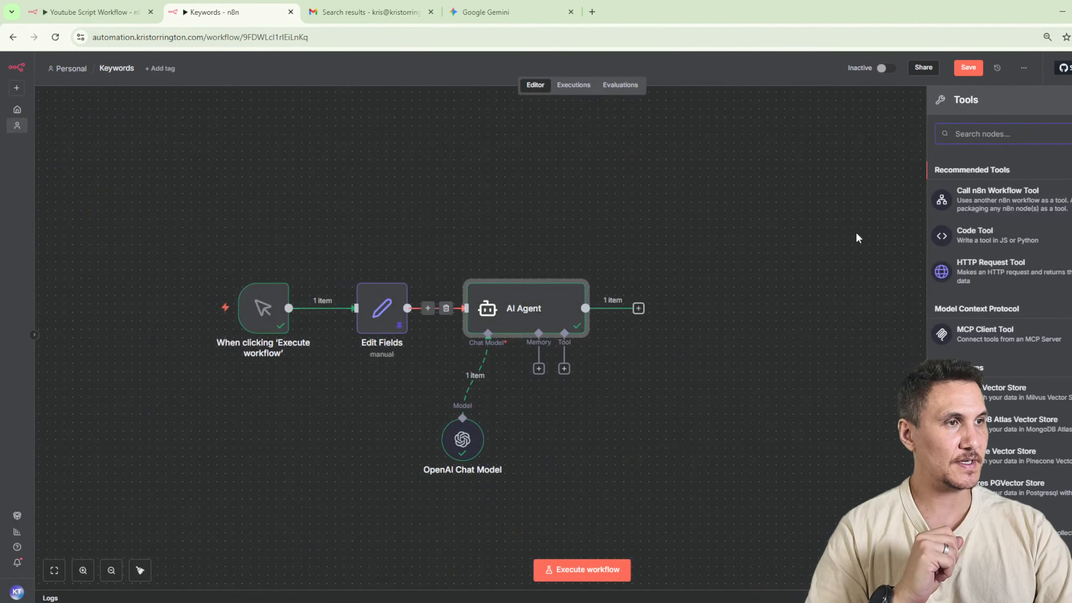
{"action": "double_click", "coordinate": [535, 314]}
{"action": "left_click", "coordinate": [422, 256]}
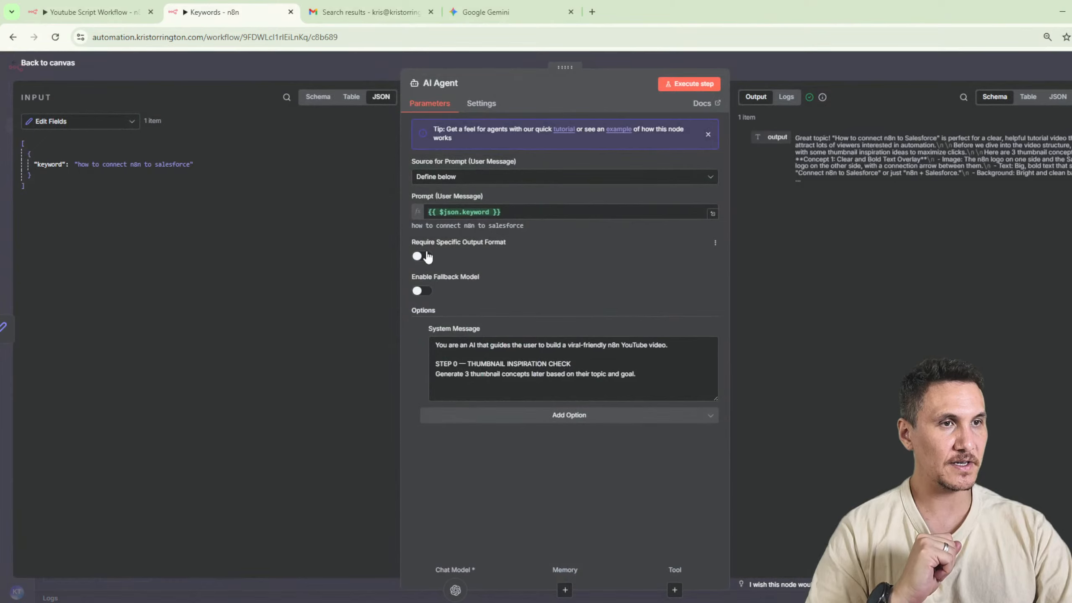
{"action": "left_click", "coordinate": [689, 590]}
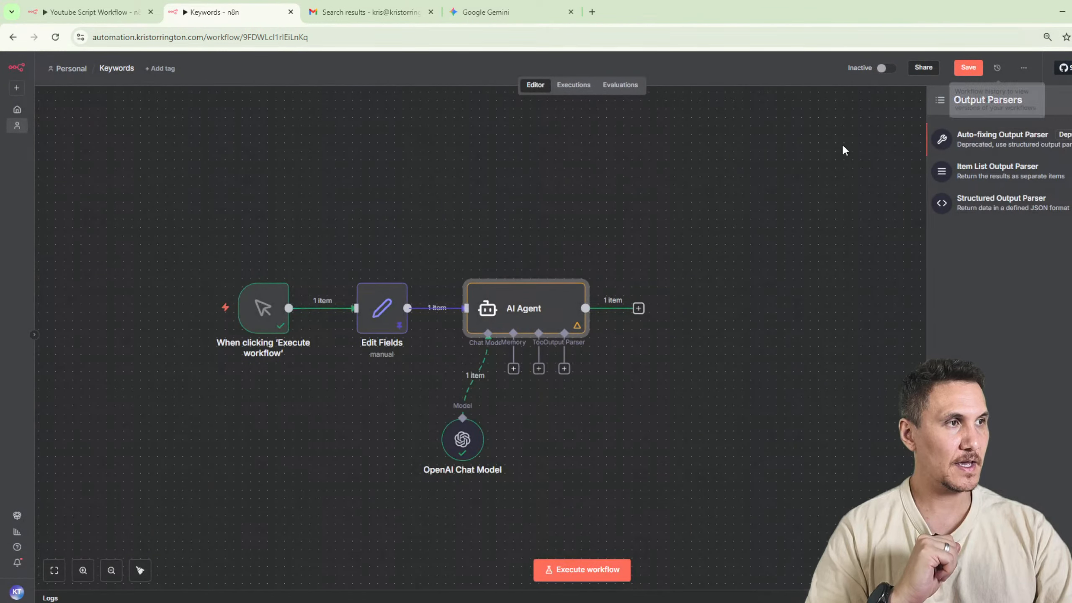
{"action": "left_click", "coordinate": [1050, 207]}
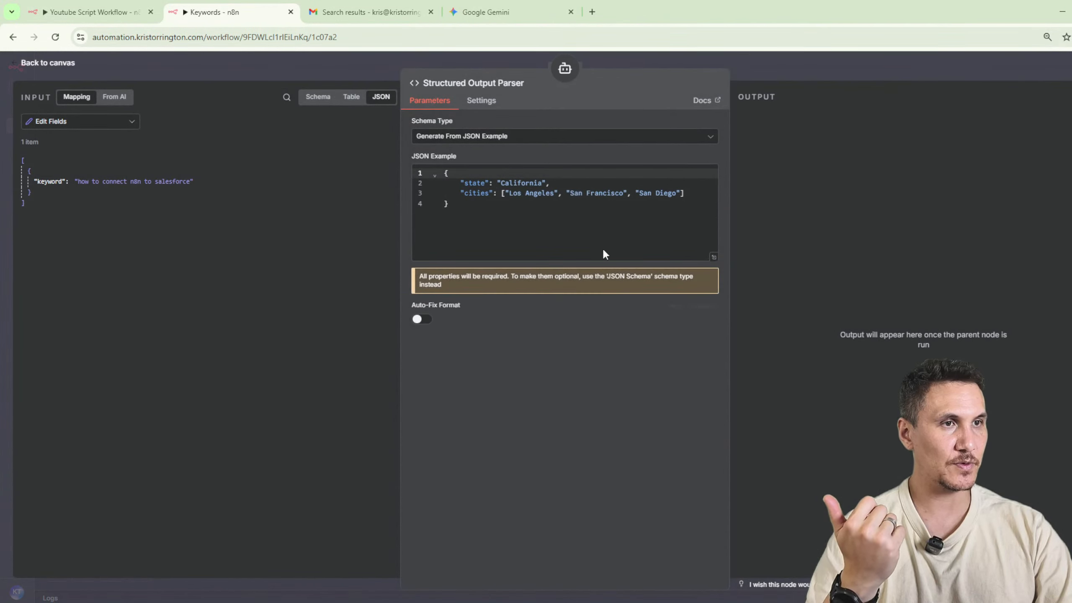
Remove the "cities" entry from the parser's JSON example and rename the "state" key to "thumbnail 1".
{"action": "left_click", "coordinate": [510, 216]}
{"action": "left_click_drag", "start_coordinate": [701, 198], "coordinate": [364, 195]}
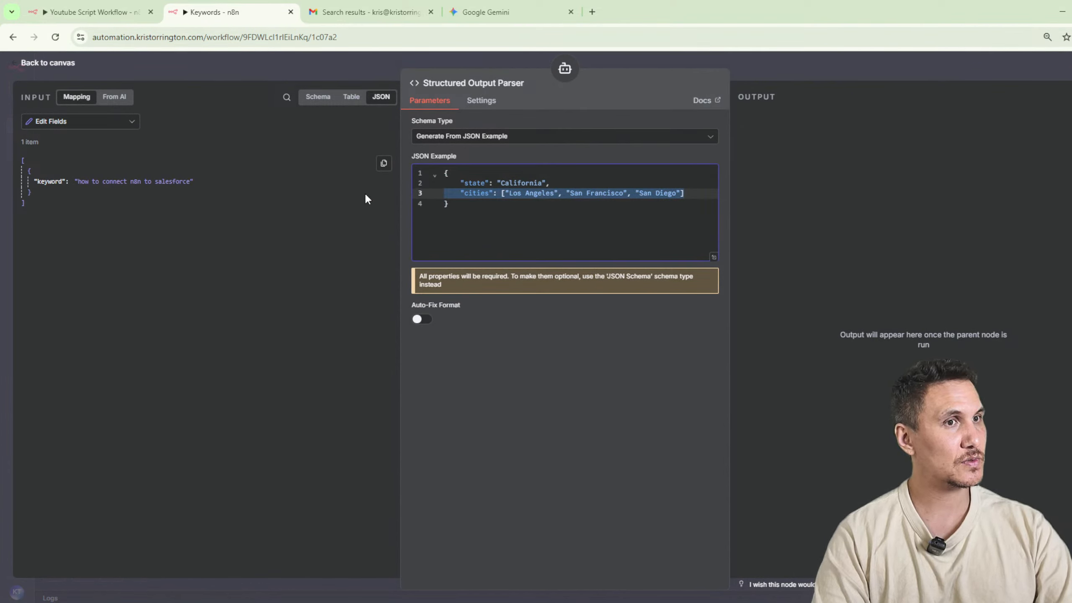
{"action": "key", "text": "BackSpace"}
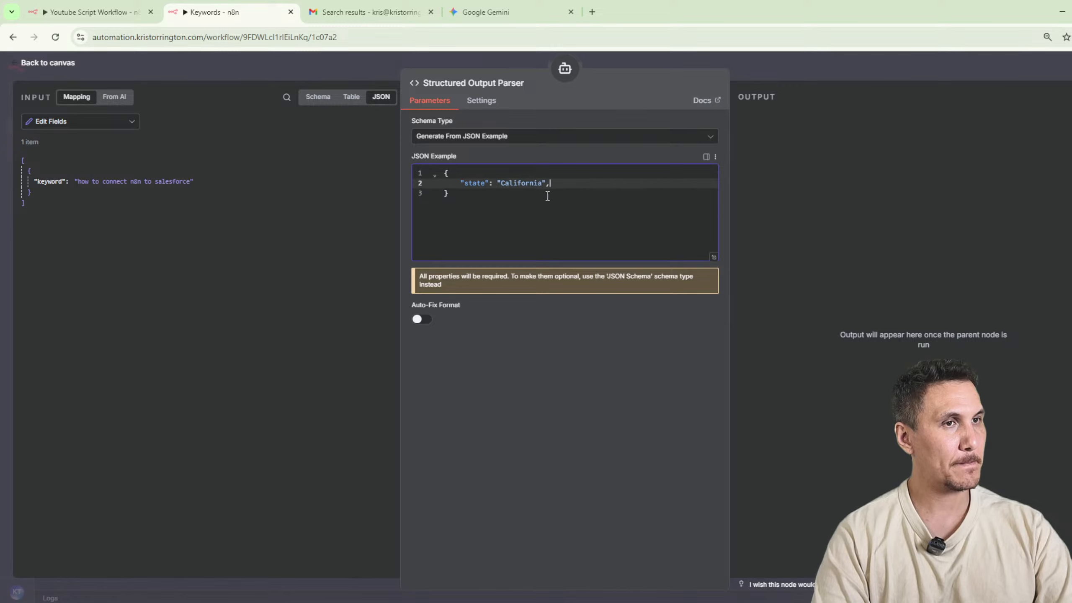
{"action": "double_click", "coordinate": [479, 182]}
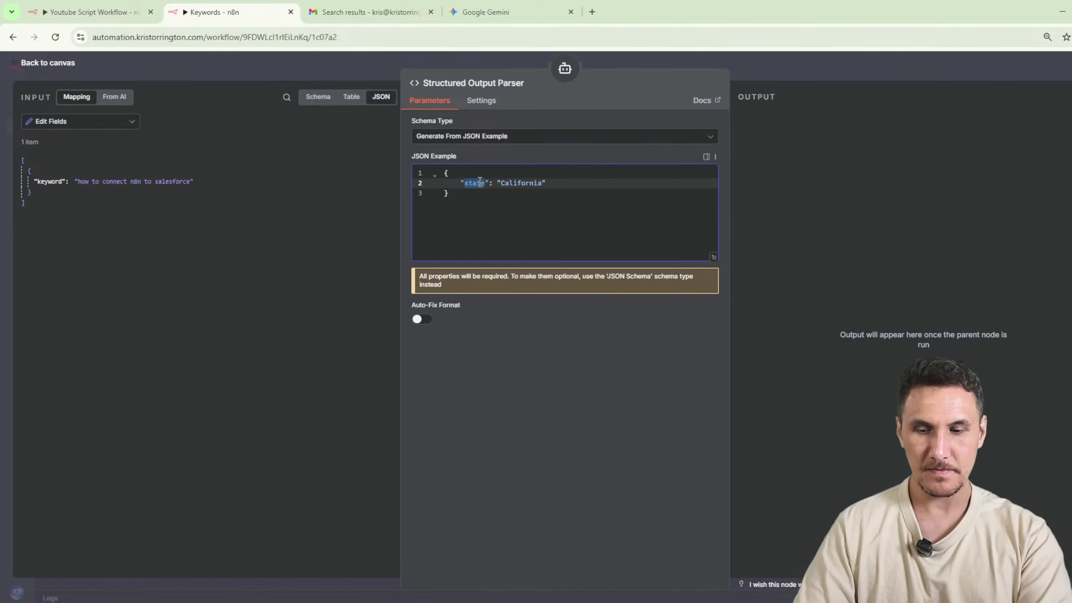
{"action": "type", "text": "thumbnail 1"}
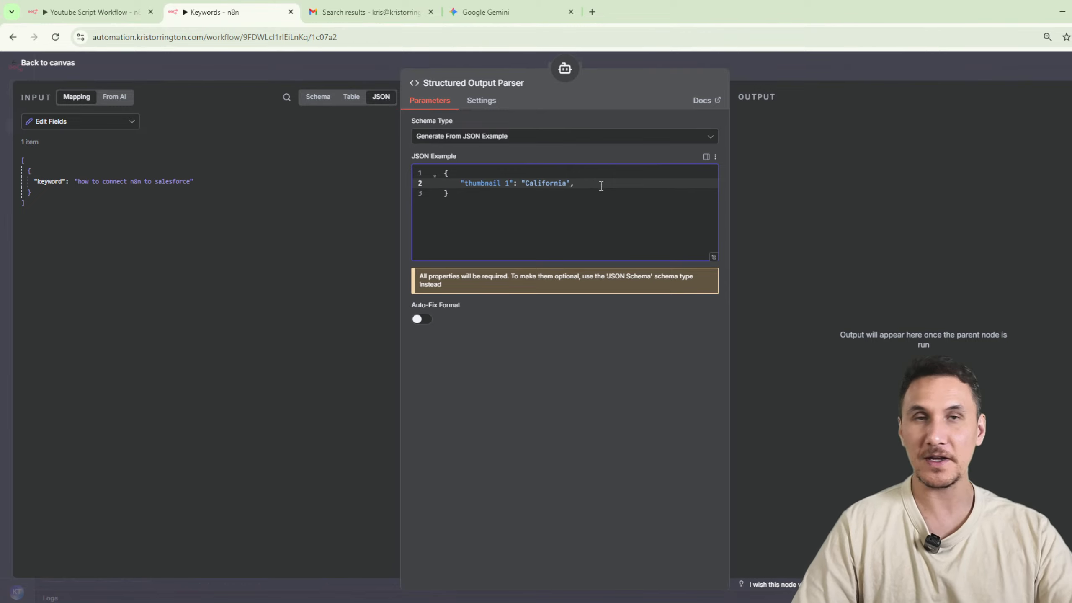
Change the key to "thumbnail_1" and empty its "California" value in the JSON example.
{"action": "left_click_drag", "start_coordinate": [578, 185], "coordinate": [348, 185]}
{"action": "key", "text": "Down"}
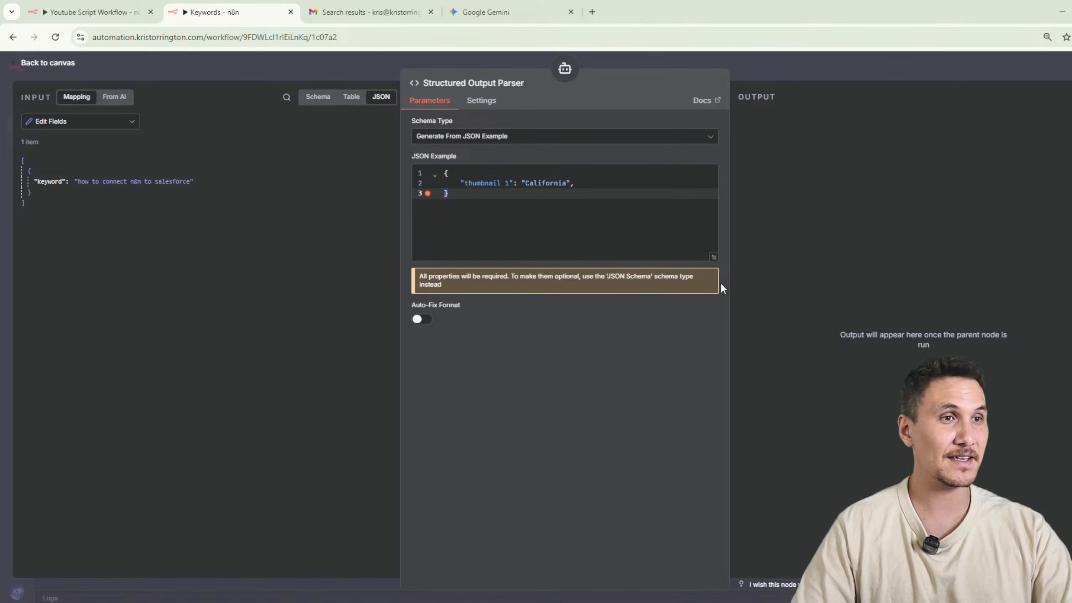
{"action": "double_click", "coordinate": [545, 183]}
{"action": "left_click", "coordinate": [502, 182]}
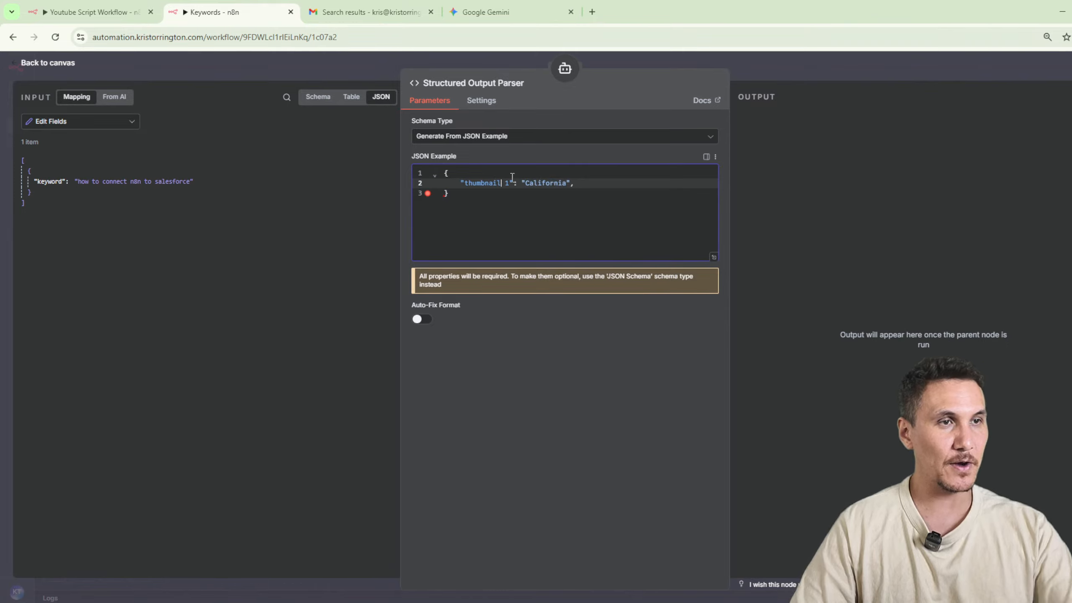
{"action": "type", "text": "_"}
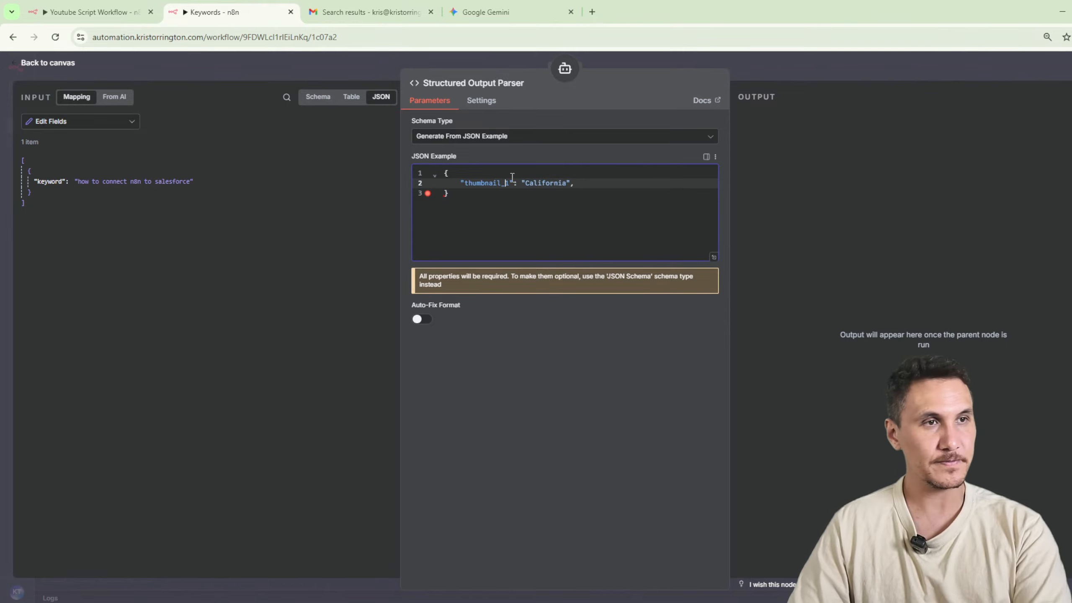
{"action": "double_click", "coordinate": [551, 186]}
{"action": "key", "text": "BackSpace"}
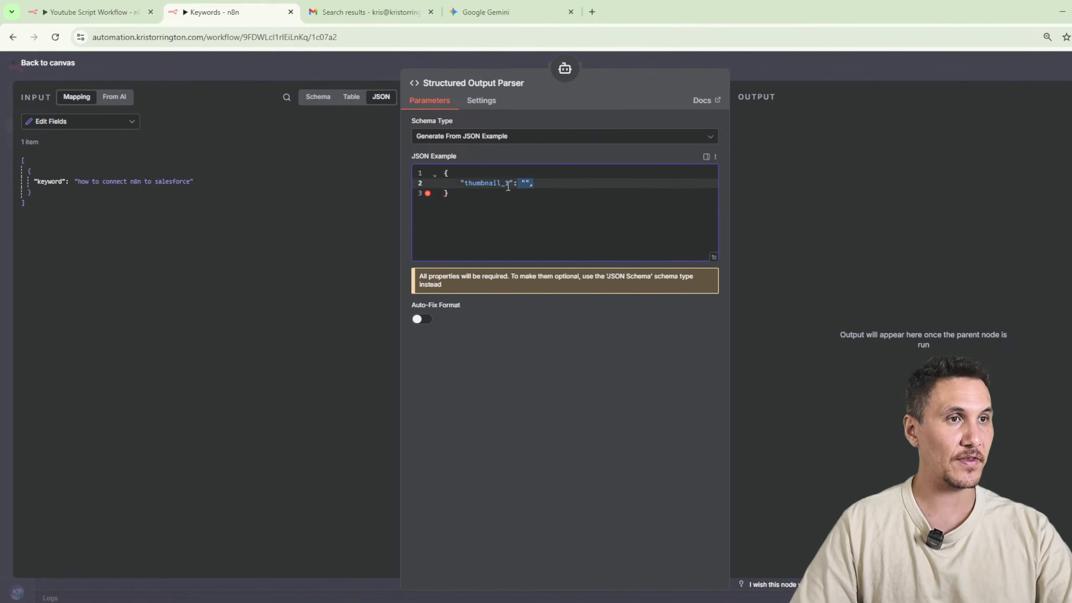
Duplicate the thumbnail_1 entry twice as "thumbnail_2" and "thumbnail_3" with empty values, and return to the canvas.
{"action": "left_click_drag", "start_coordinate": [508, 186], "coordinate": [403, 184]}
{"action": "key", "text": "ctrl+c"}
{"action": "left_click", "coordinate": [565, 189]}
{"action": "key", "text": "Return"}
{"action": "key", "text": "ctrl+v"}
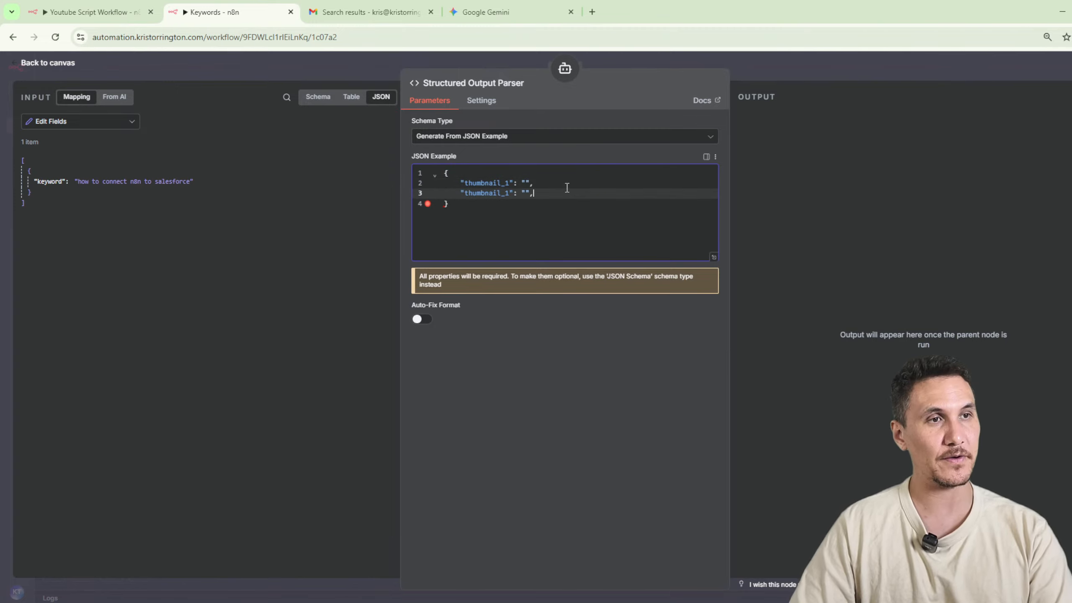
{"action": "key", "text": "Return"}
{"action": "key", "text": "ctrl+v"}
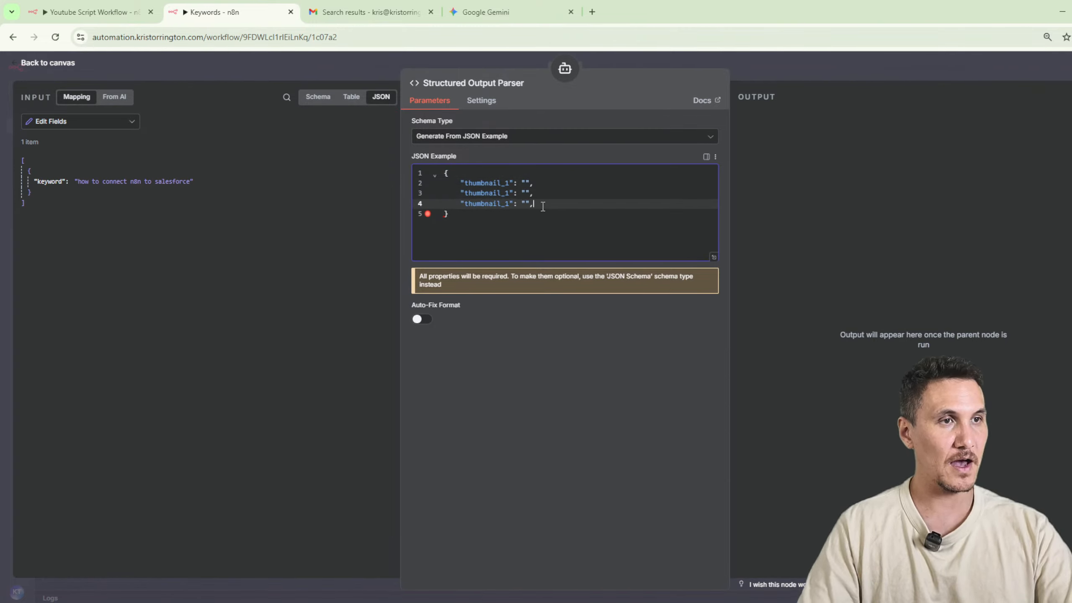
{"action": "left_click", "coordinate": [510, 193]}
{"action": "key", "text": "Down"}
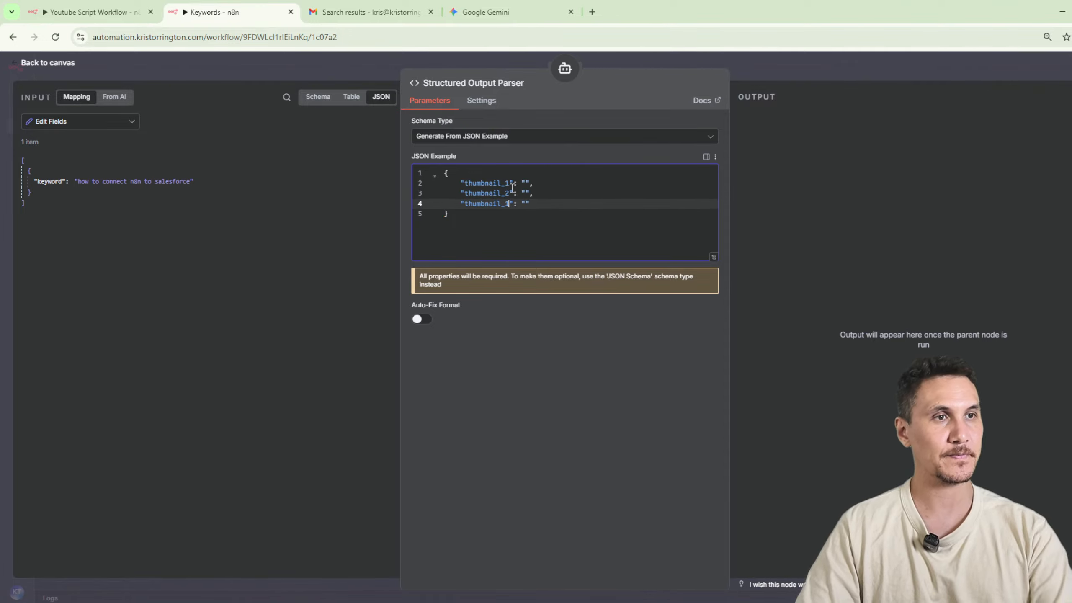
{"action": "key", "text": "Escape"}
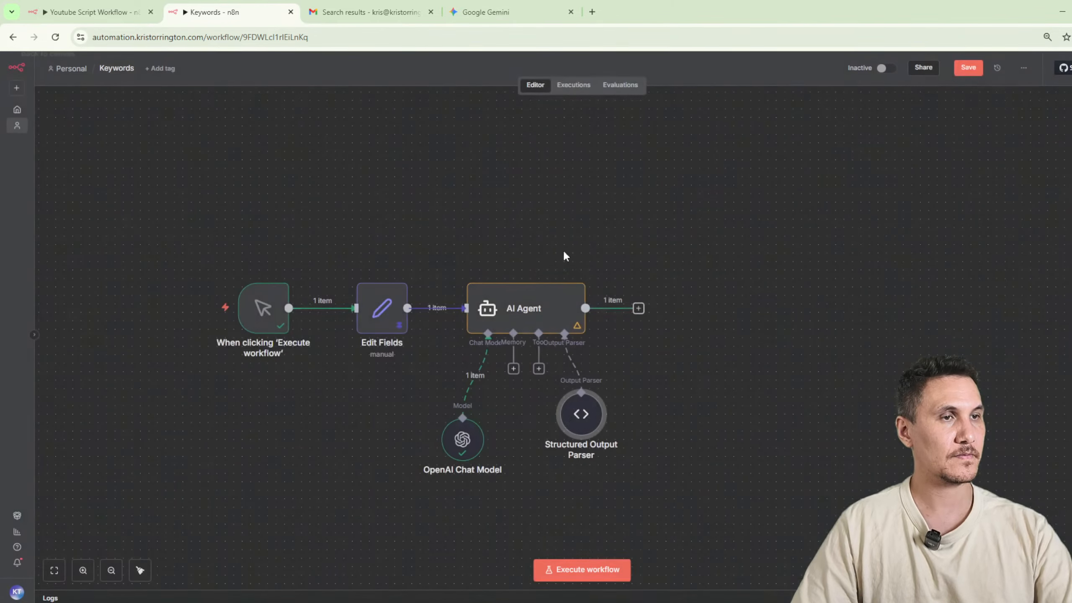
Rename the AI Agent node to "Youtube Thumbnail Generator".
{"action": "double_click", "coordinate": [510, 306]}
{"action": "left_click", "coordinate": [434, 84]}
{"action": "type", "text": "Youtube"}
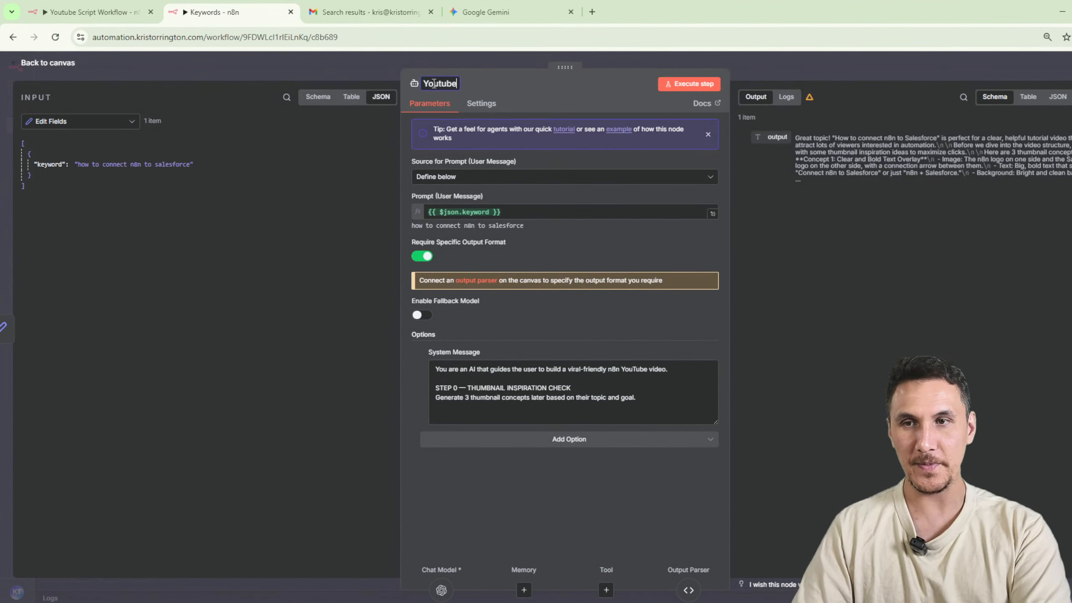
{"action": "type", "text": " Thumbnail "}
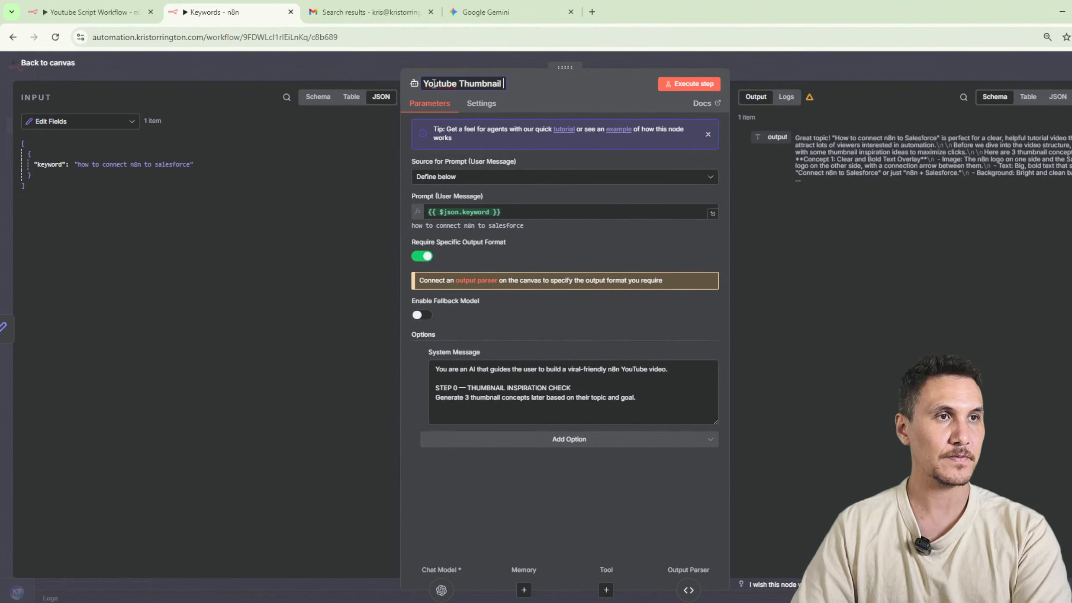
{"action": "type", "text": "Generator"}
{"action": "key", "text": "Return"}
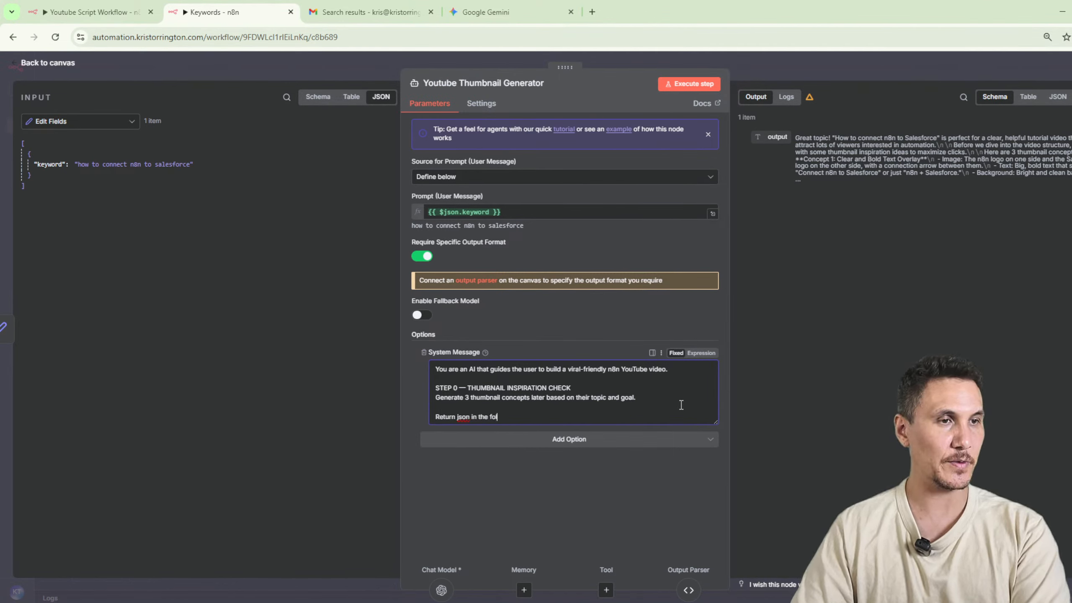
Append "Return json in the following format:" with the three-thumbnail JSON to the system message, and execute the node.
{"action": "key", "text": "ctrl+v"}
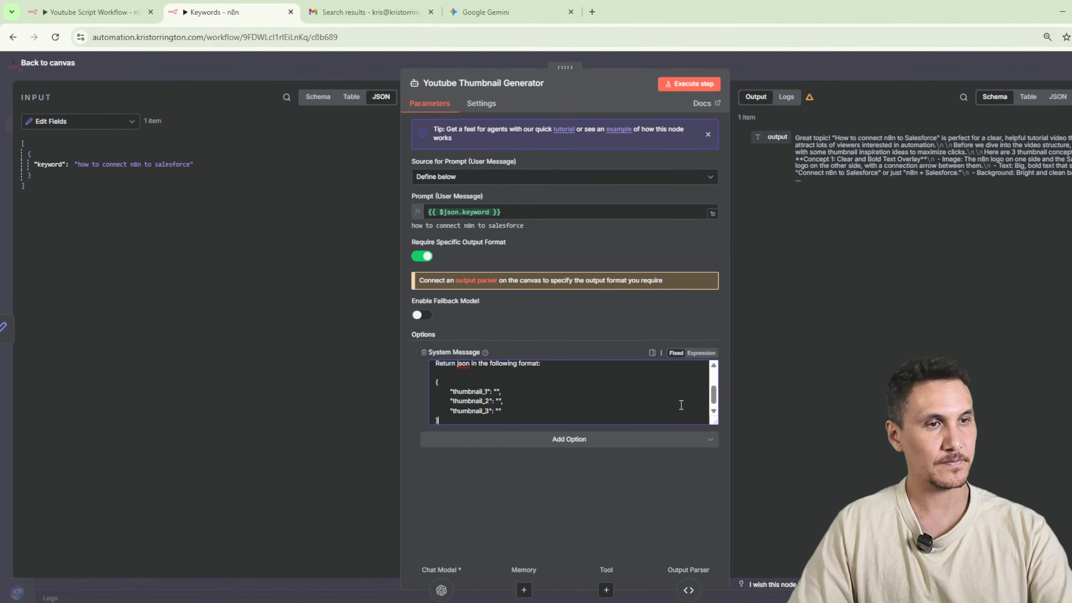
{"action": "left_click", "coordinate": [700, 85]}
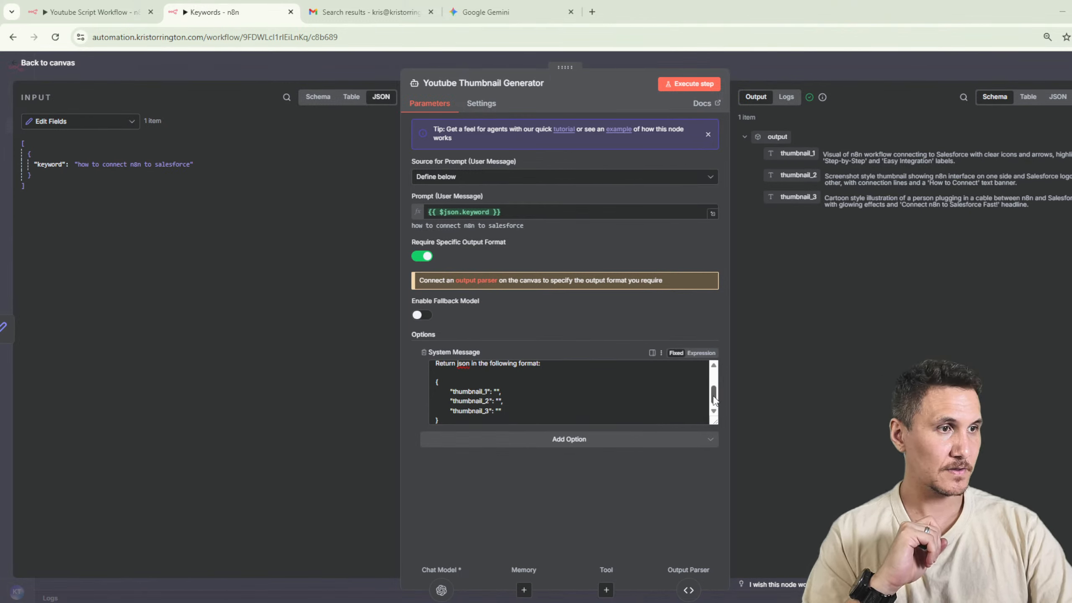
Reword the Step 0 instruction as "Generate 3 detailed thumbnail concepts based on their topic and goal." and rerun the node.
{"action": "left_click_drag", "start_coordinate": [713, 396], "coordinate": [728, 365]}
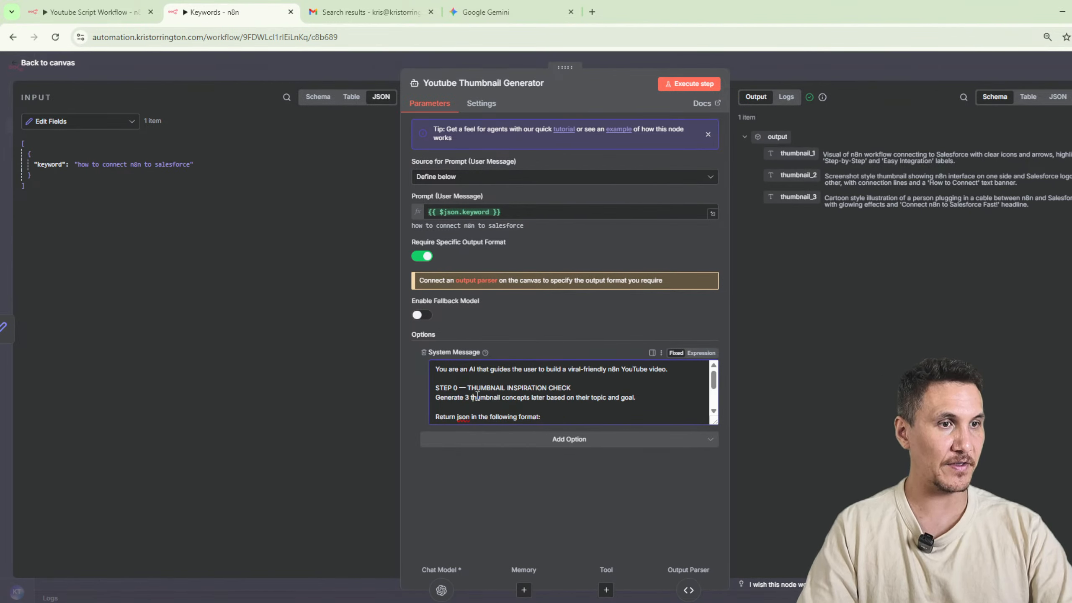
{"action": "type", "text": "detailed"}
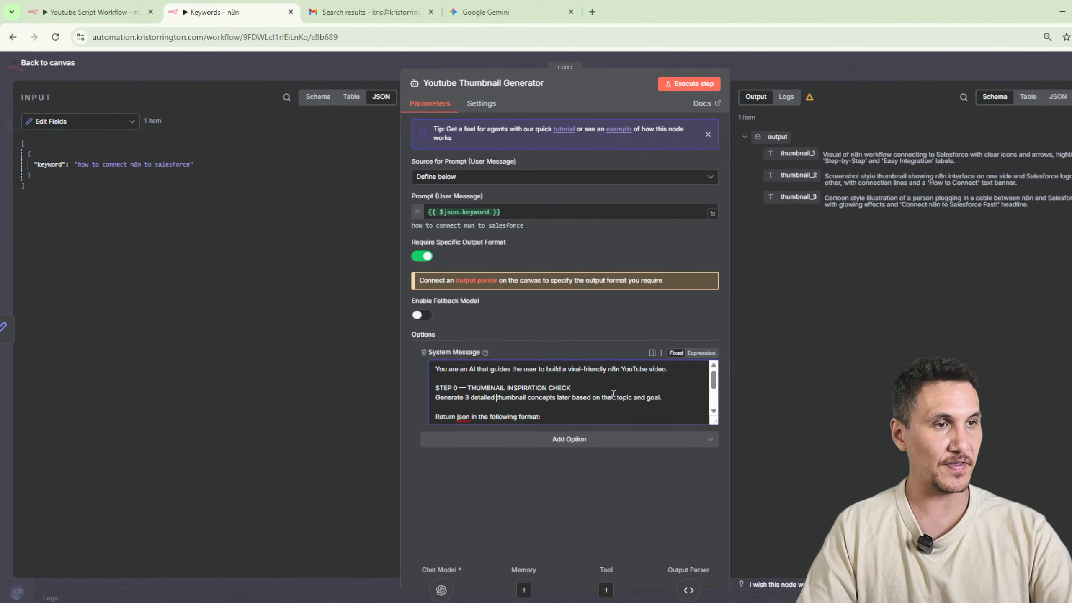
{"action": "double_click", "coordinate": [560, 397]}
{"action": "key", "text": "BackSpace"}
{"action": "left_click", "coordinate": [681, 87]}
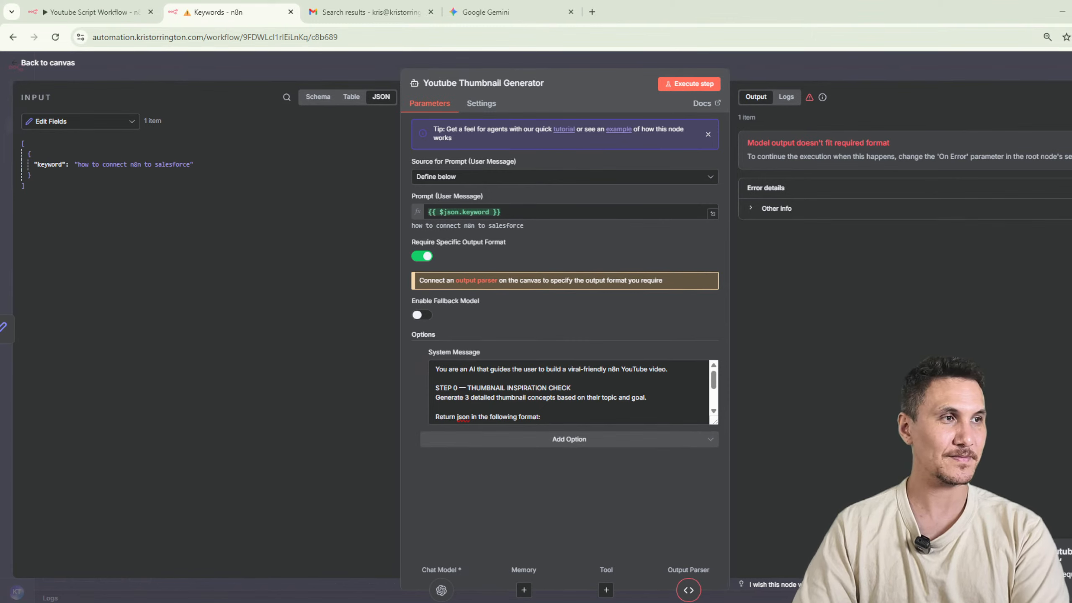
Check the JSON format in the system message and the output parser, and save and execute the workflow.
{"action": "scroll", "coordinate": [561, 417], "scroll_direction": "down", "scroll_amount": 2}
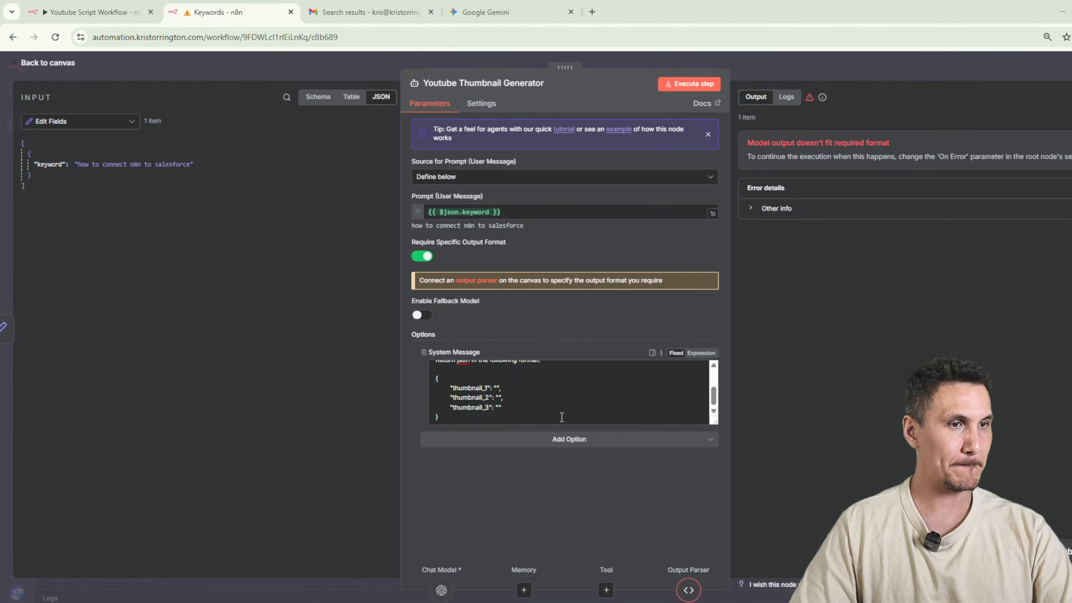
{"action": "left_click", "coordinate": [562, 417]}
{"action": "left_click", "coordinate": [694, 584]}
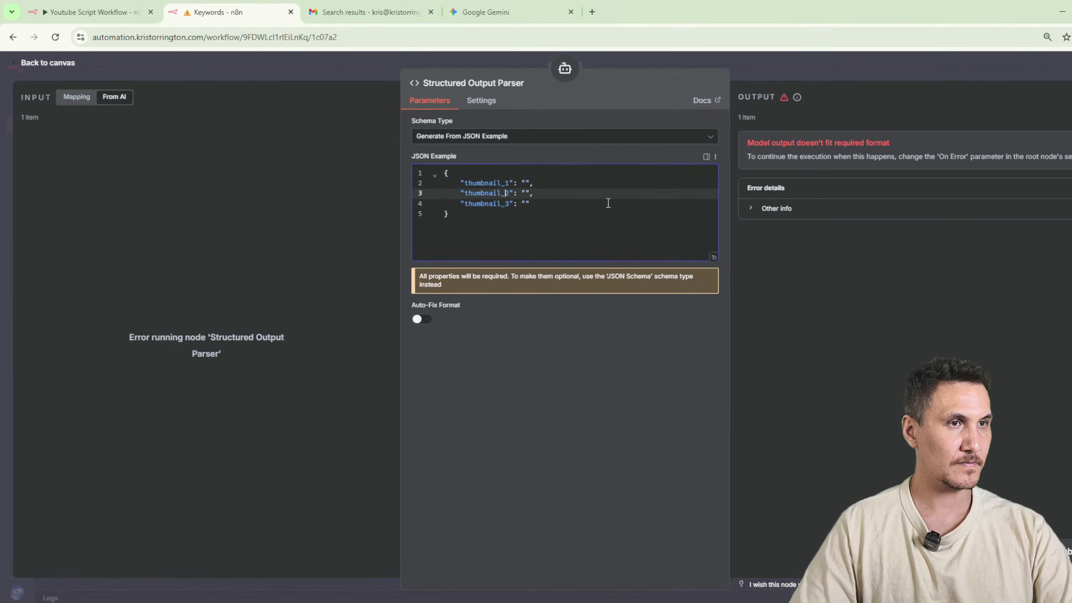
{"action": "left_click", "coordinate": [773, 72]}
{"action": "left_click", "coordinate": [976, 74]}
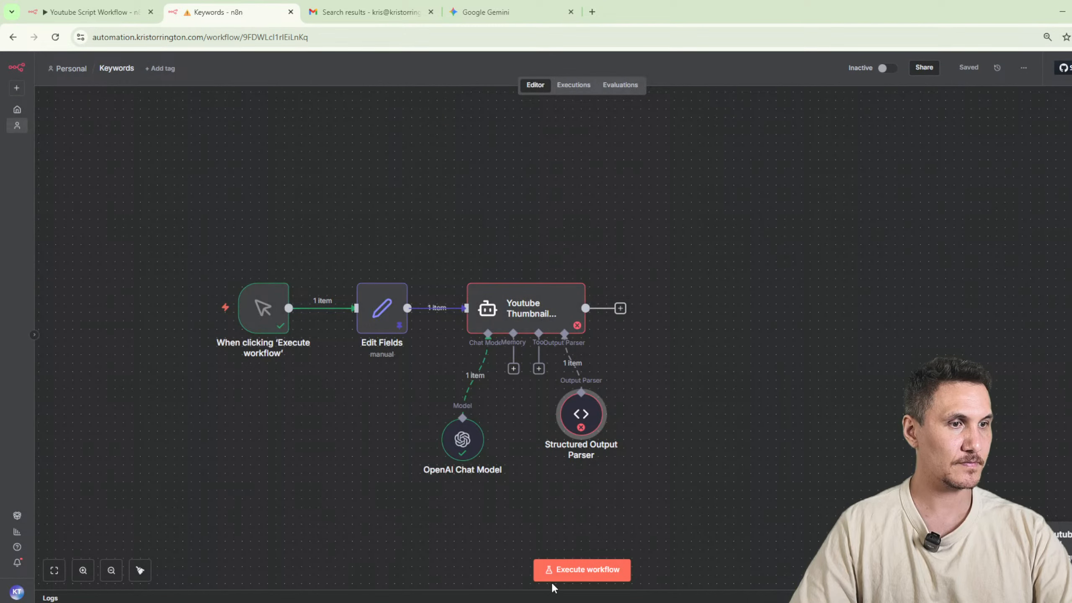
{"action": "left_click", "coordinate": [554, 579]}
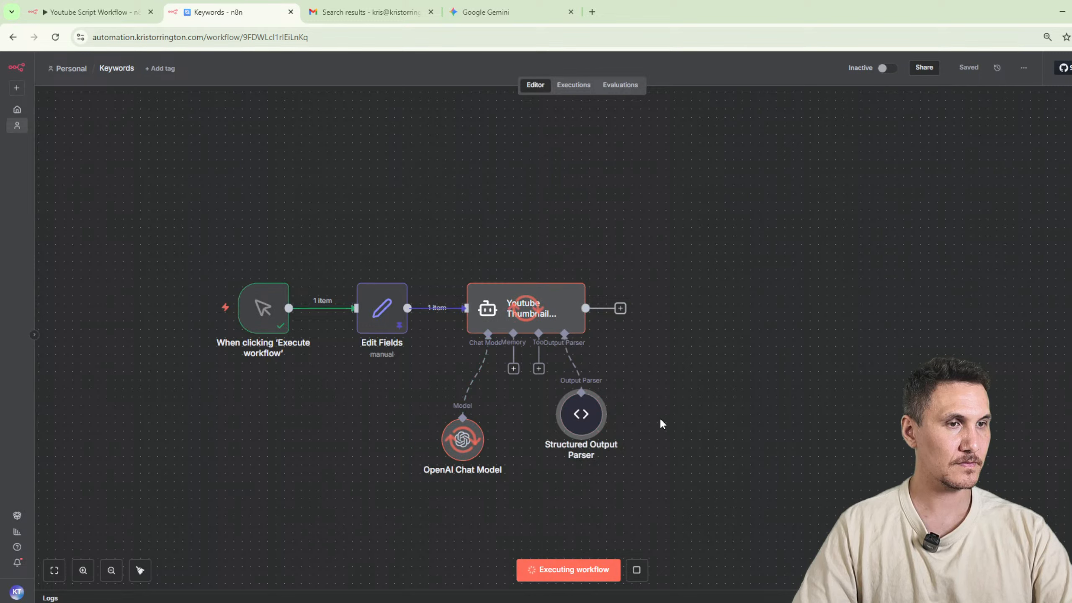
Examine the parser's JSON example and the execution logs, including the input passed to the Structured Output Parser.
{"action": "double_click", "coordinate": [588, 418]}
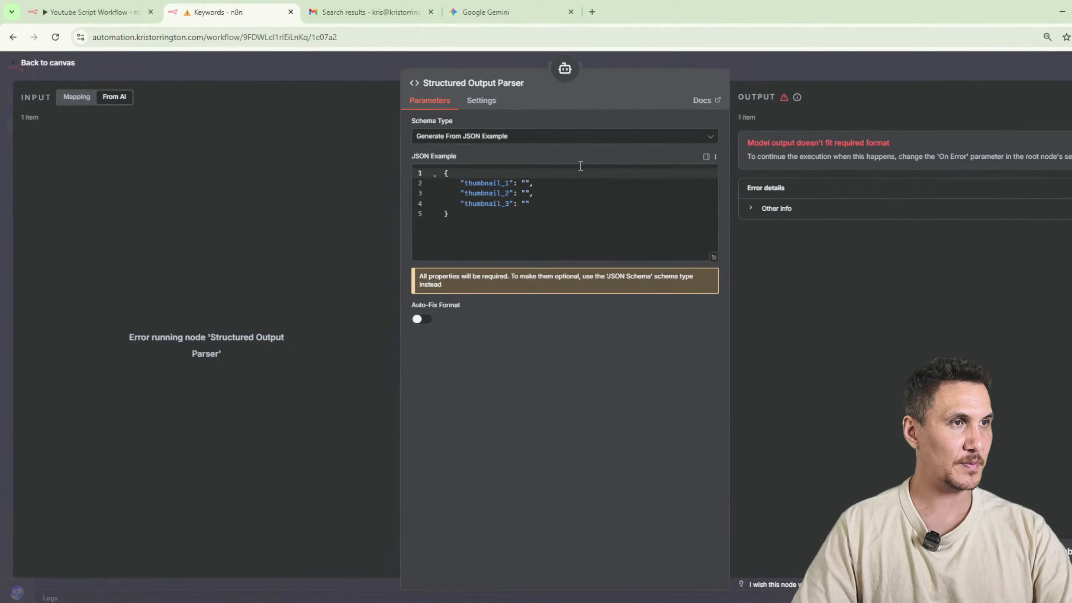
{"action": "key", "text": "Escape"}
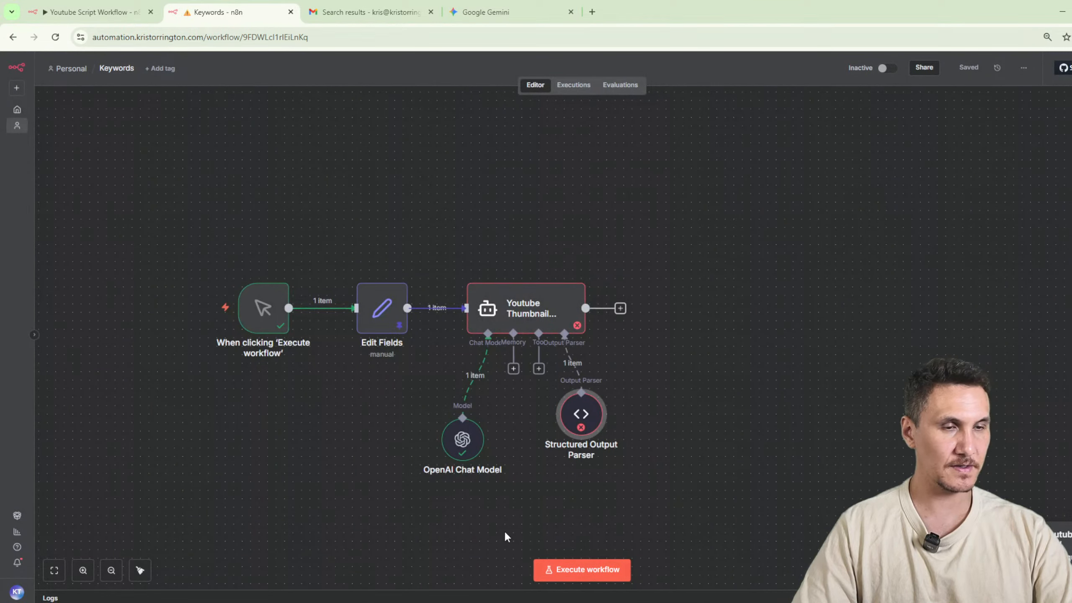
{"action": "left_click", "coordinate": [494, 522]}
{"action": "key", "text": "l"}
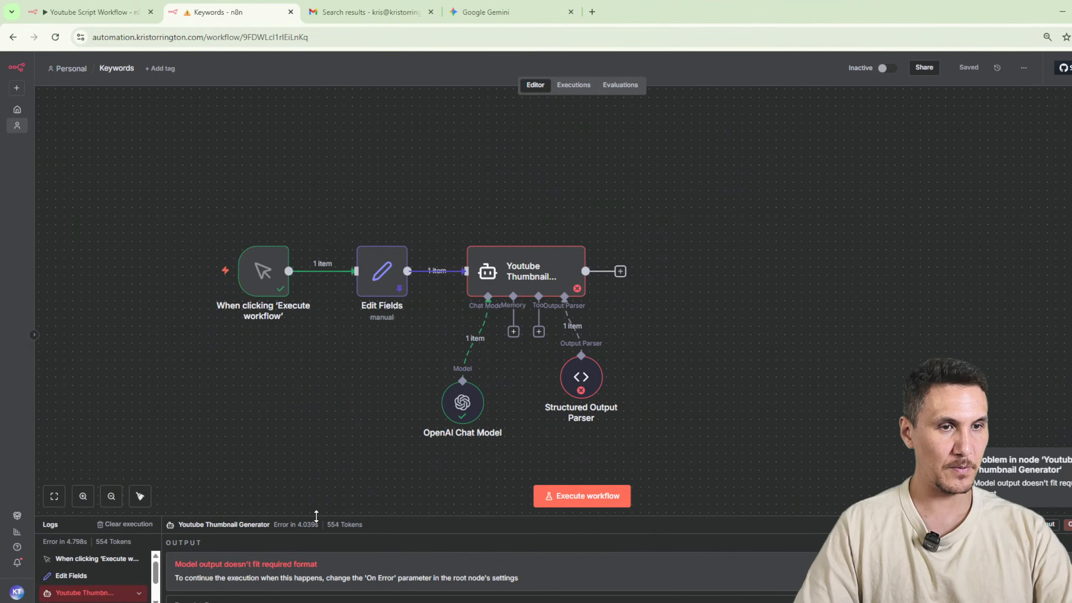
{"action": "left_click_drag", "start_coordinate": [311, 515], "coordinate": [337, 320]}
{"action": "double_click", "coordinate": [531, 177]}
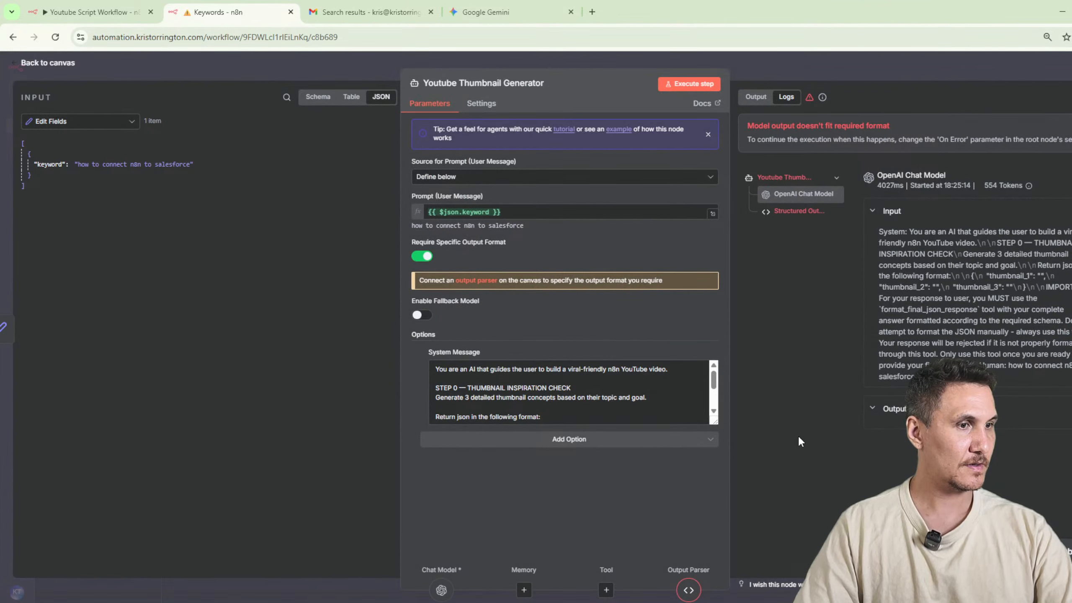
{"action": "left_click", "coordinate": [802, 215]}
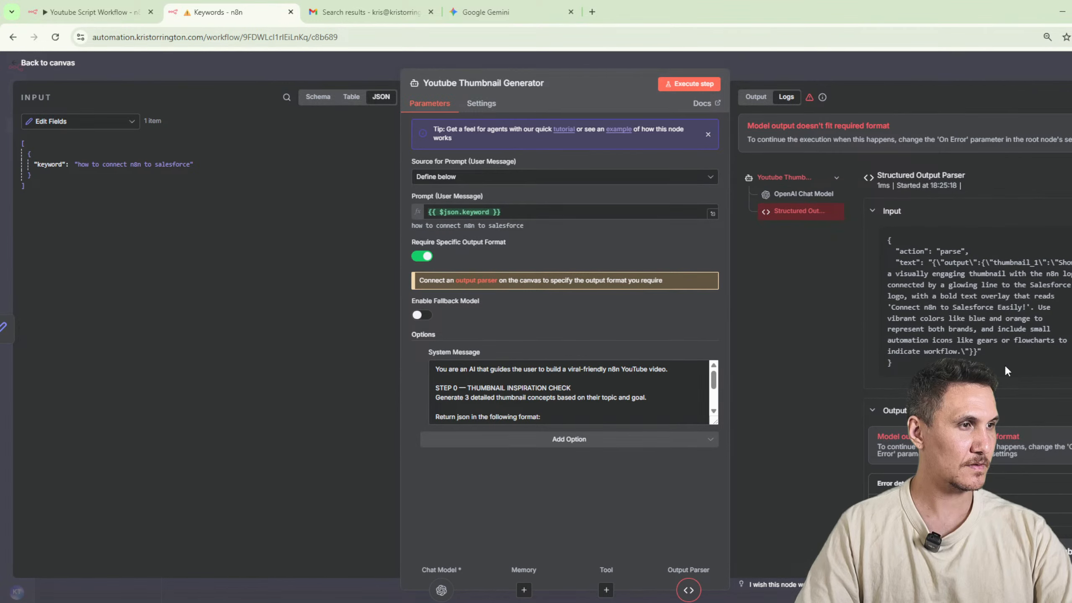
{"action": "key", "text": "Escape"}
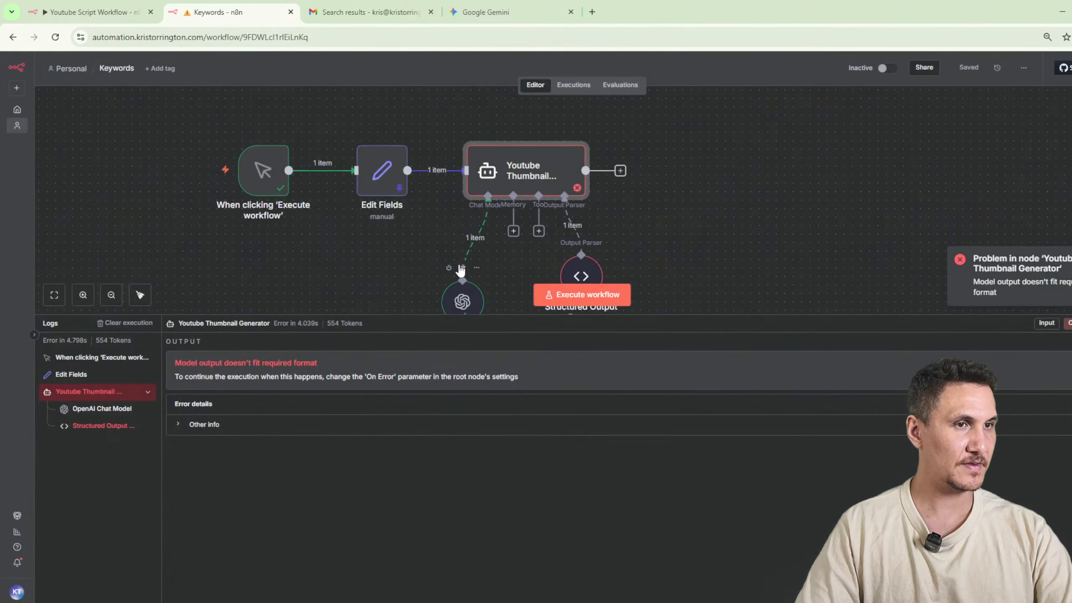
Switch the OpenAI Chat Model to gpt-4.1 and execute the workflow.
{"action": "key", "text": "ctrl+z"}
{"action": "double_click", "coordinate": [464, 303]}
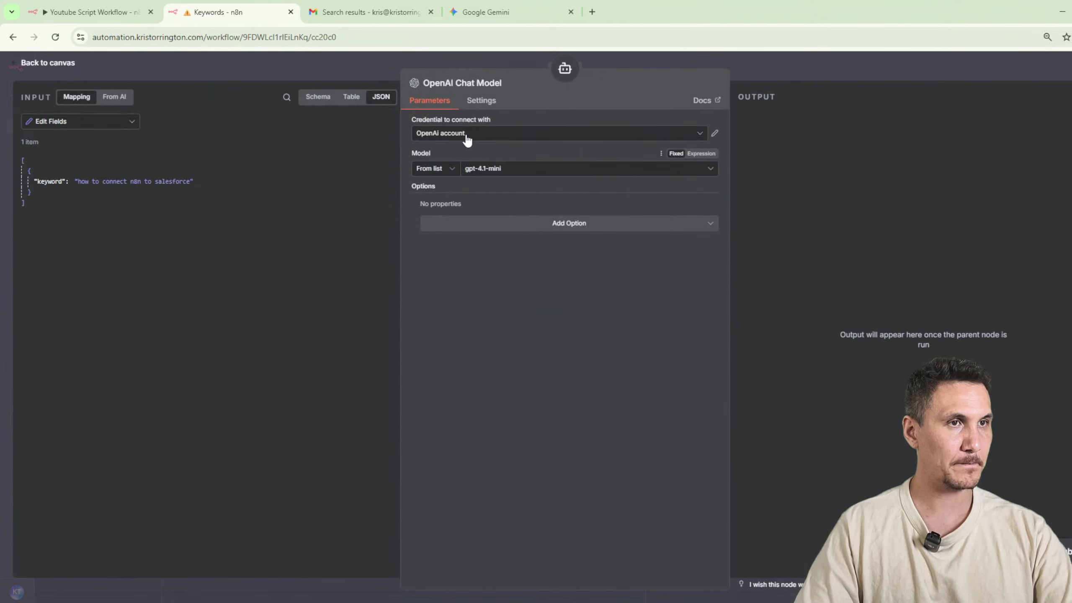
{"action": "left_click", "coordinate": [534, 168]}
{"action": "type", "text": "gpt"}
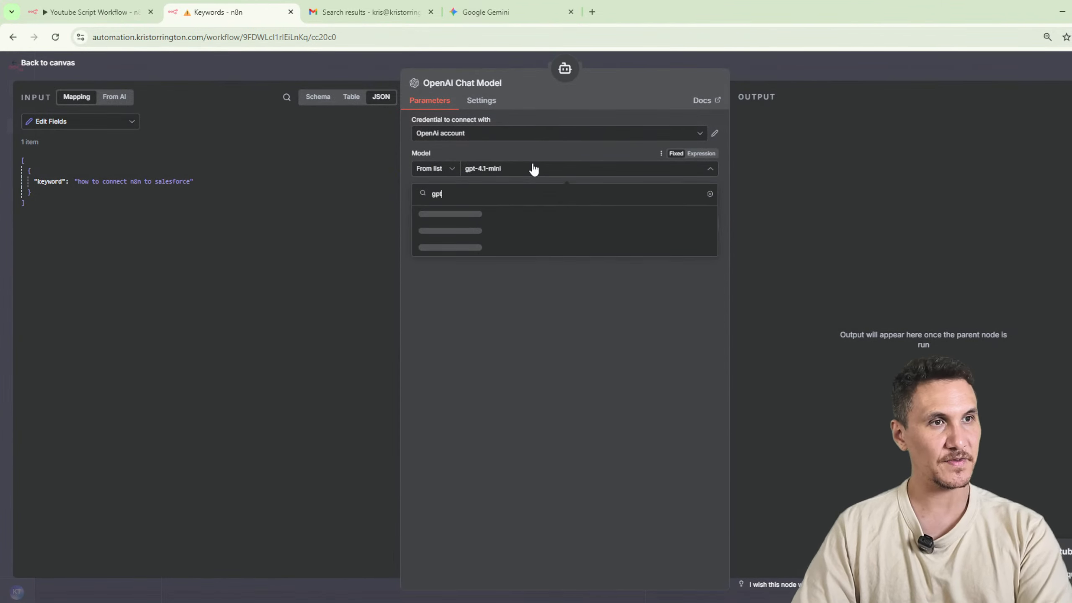
{"action": "type", "text": "-4.1"}
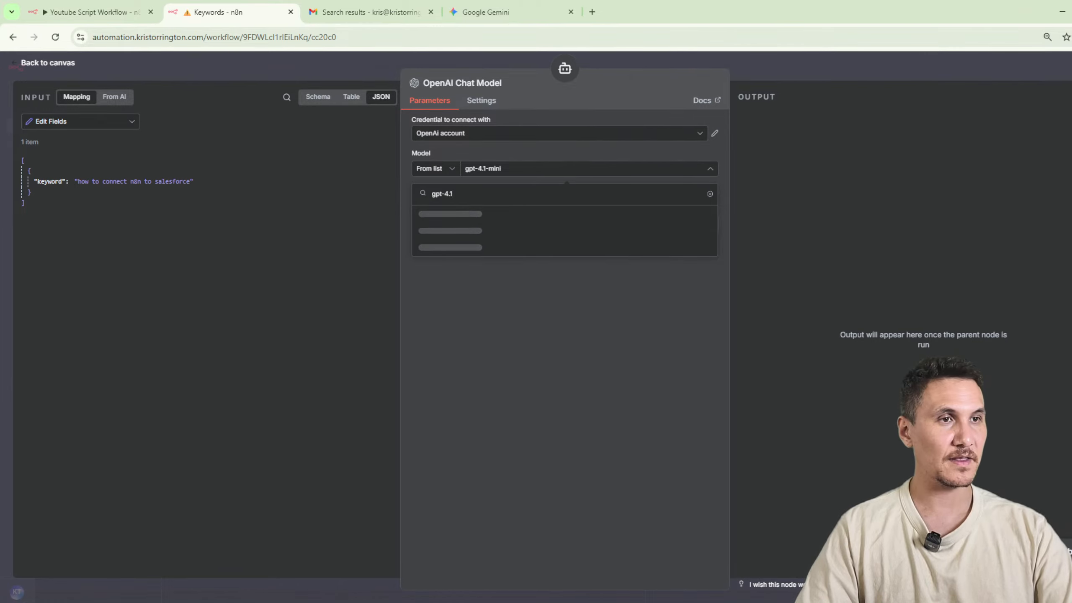
{"action": "left_click", "coordinate": [495, 231]}
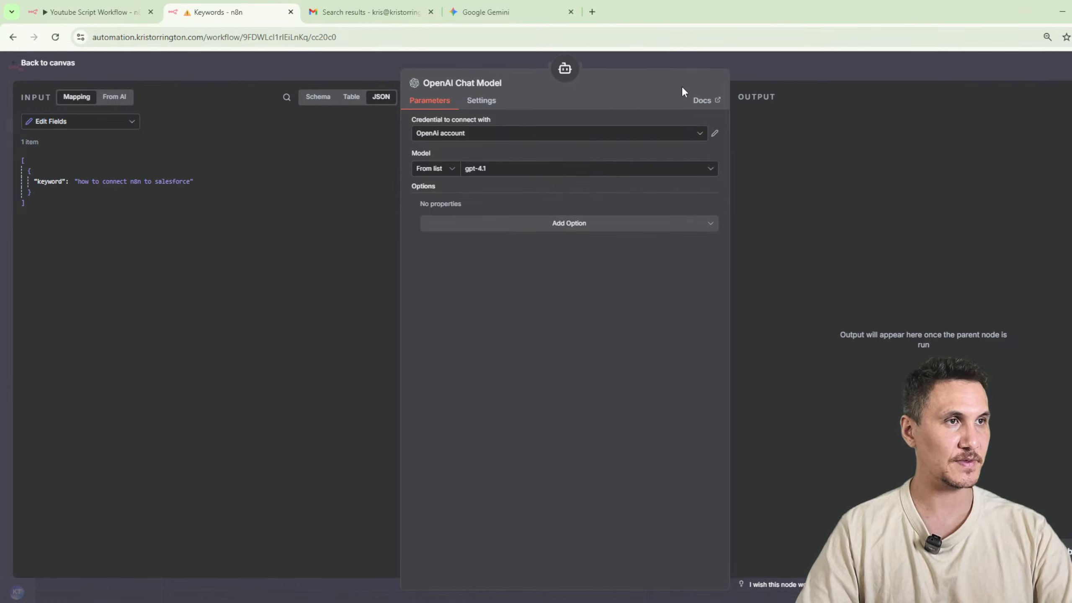
{"action": "left_click", "coordinate": [839, 71]}
{"action": "key", "text": "ctrl+Return"}
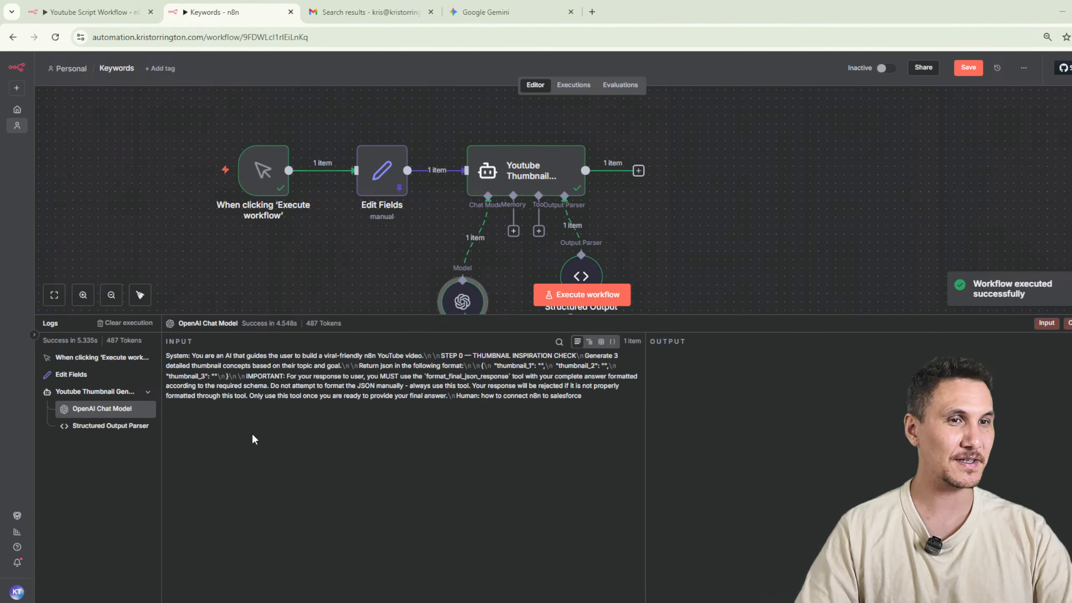
Examine the thumbnail_1, thumbnail_2 and thumbnail_3 texts in the Structured Output Parser's output against its JSON example.
{"action": "left_click_drag", "start_coordinate": [429, 328], "coordinate": [436, 490]}
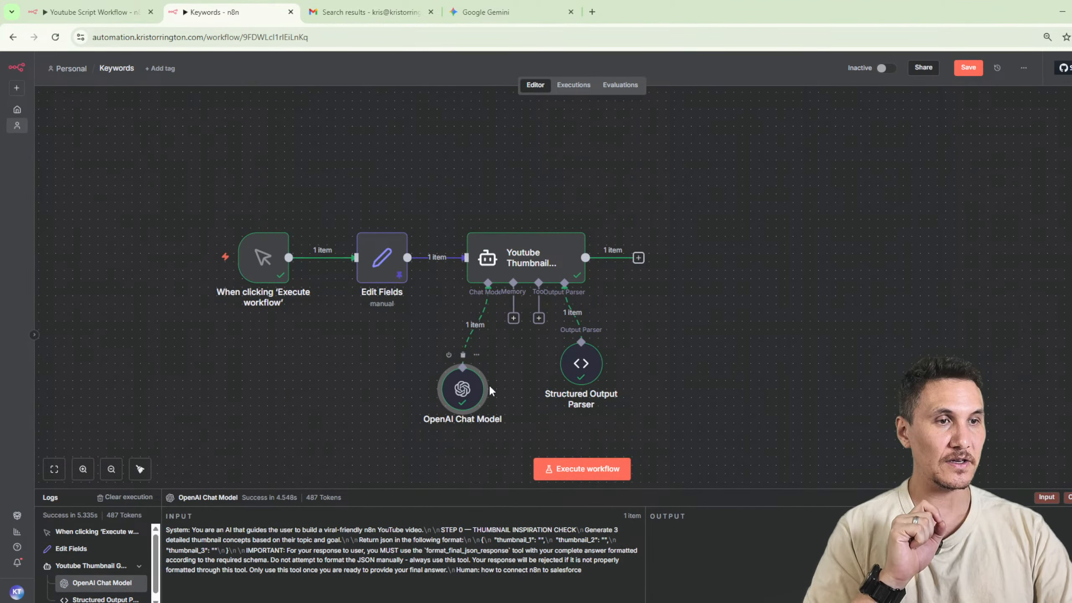
{"action": "double_click", "coordinate": [581, 362]}
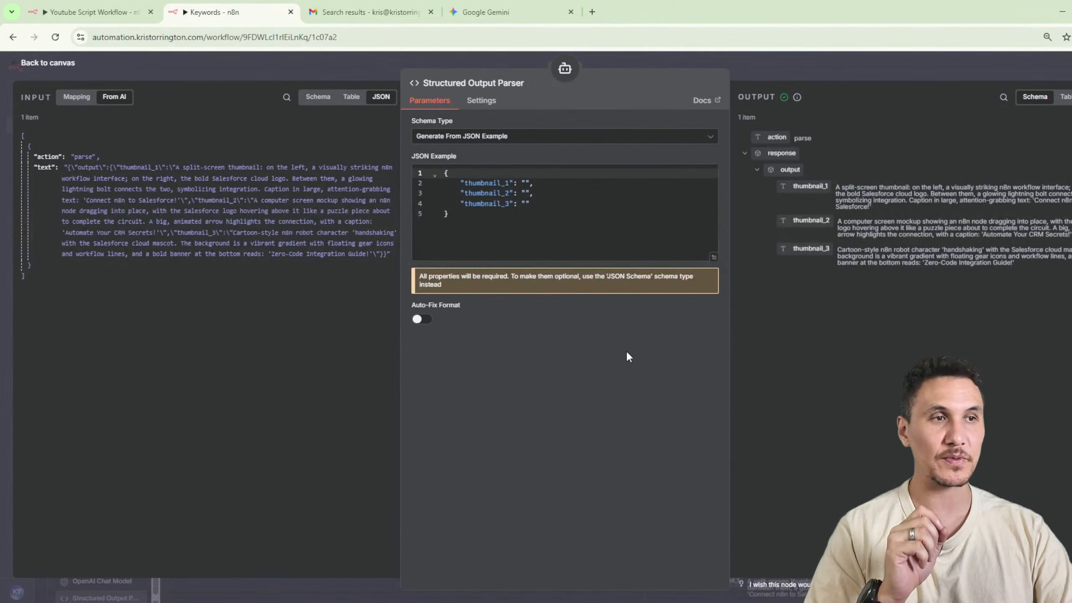
{"action": "left_click_drag", "start_coordinate": [729, 283], "coordinate": [610, 283]}
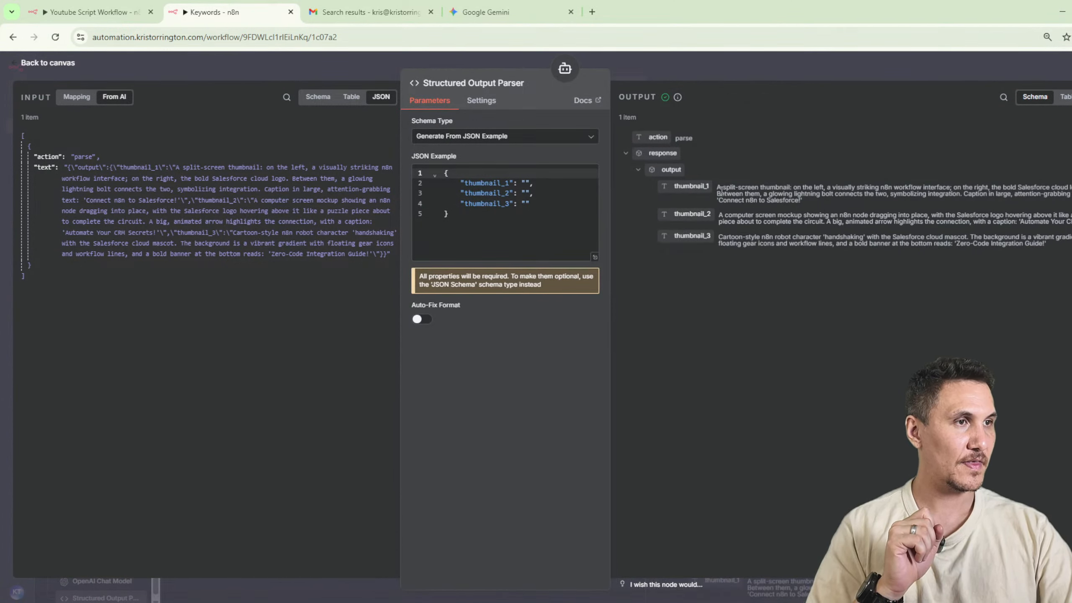
{"action": "left_click_drag", "start_coordinate": [717, 187], "coordinate": [822, 204]}
{"action": "left_click", "coordinate": [825, 201]}
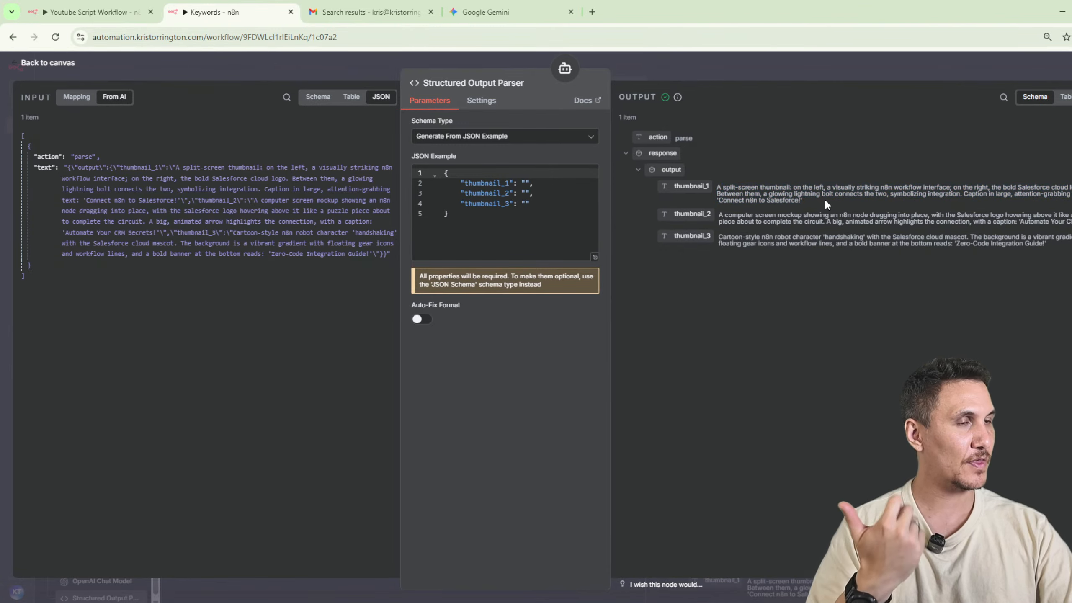
{"action": "key", "text": "ctrl+plus"}
{"action": "key", "text": "ctrl+plus"}
{"action": "key", "text": "ctrl+plus"}
{"action": "key", "text": "ctrl+plus"}
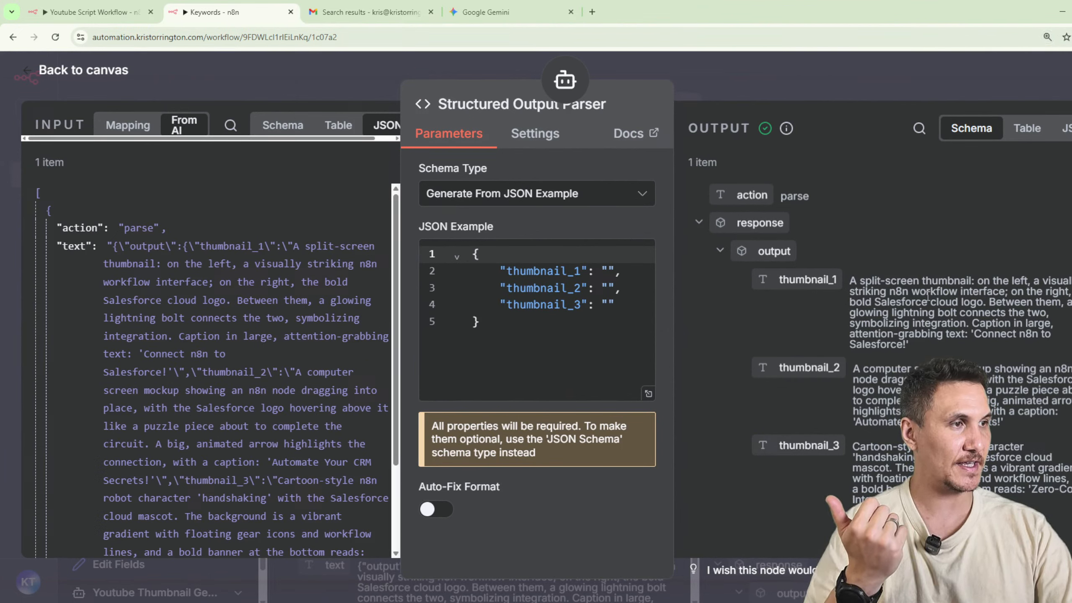
{"action": "left_click_drag", "start_coordinate": [925, 291], "coordinate": [1047, 313]}
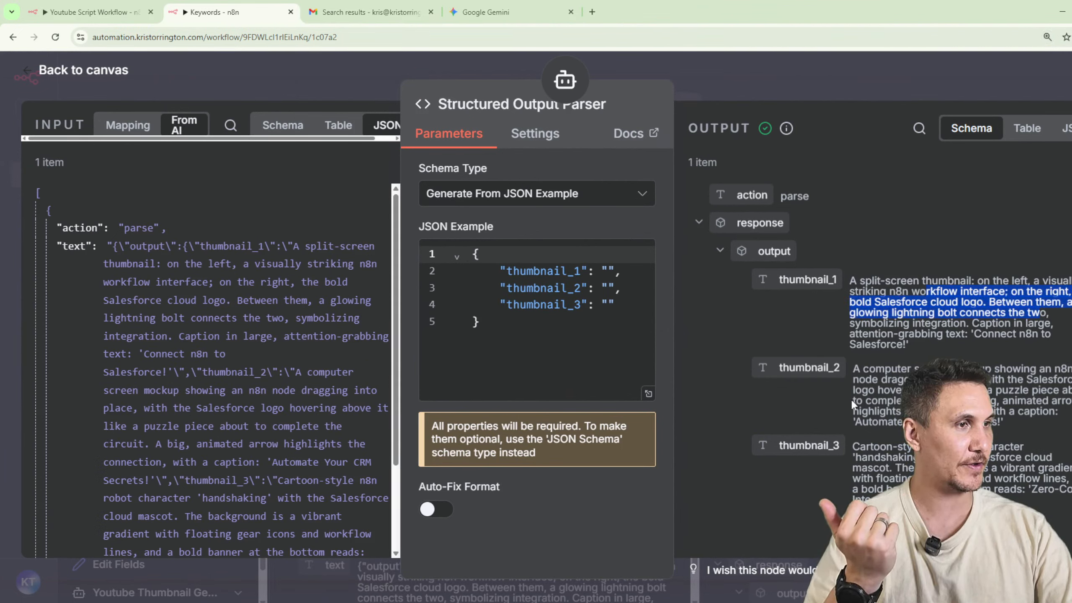
{"action": "left_click_drag", "start_coordinate": [891, 369], "coordinate": [1007, 420]}
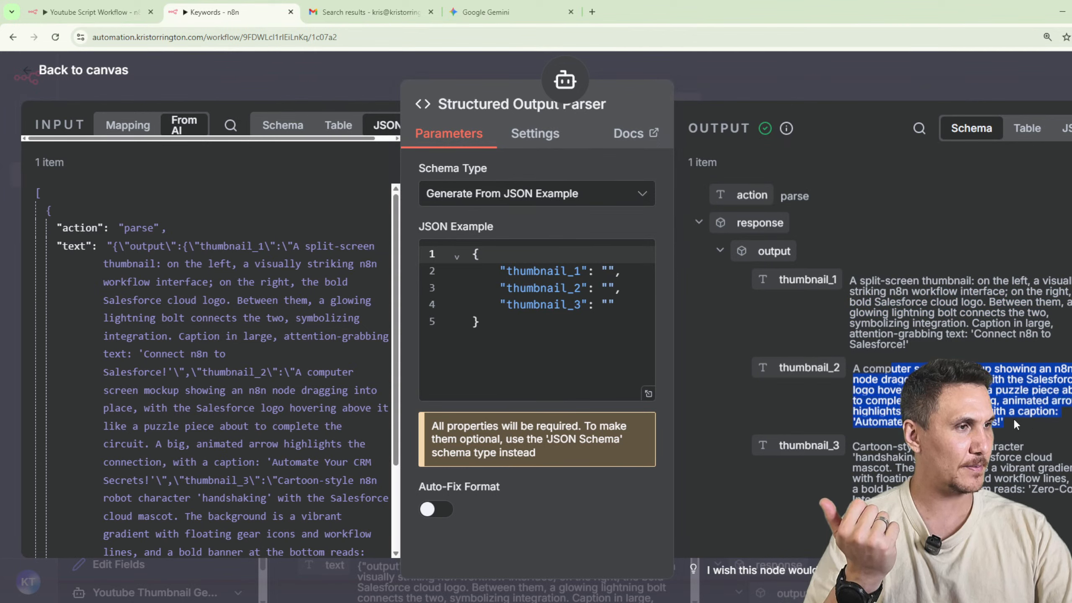
{"action": "left_click_drag", "start_coordinate": [892, 446], "coordinate": [1055, 489]}
{"action": "left_click", "coordinate": [494, 343]}
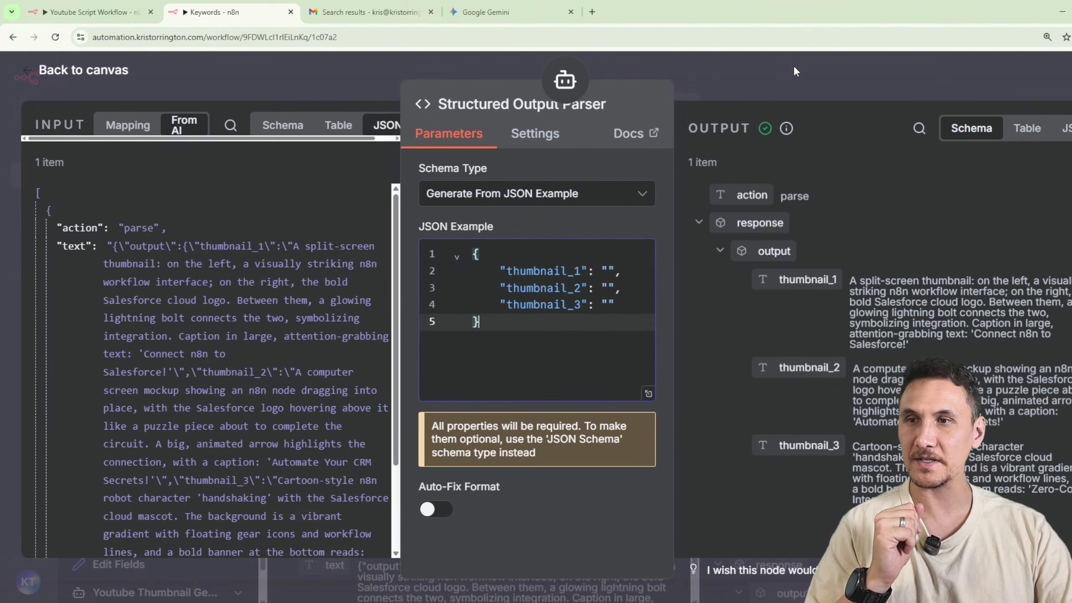
Open the Youtube Thumbnail Generator's system message for editing, and start a new chat in Google Gemini.
{"action": "left_click", "coordinate": [792, 64]}
{"action": "double_click", "coordinate": [489, 235]}
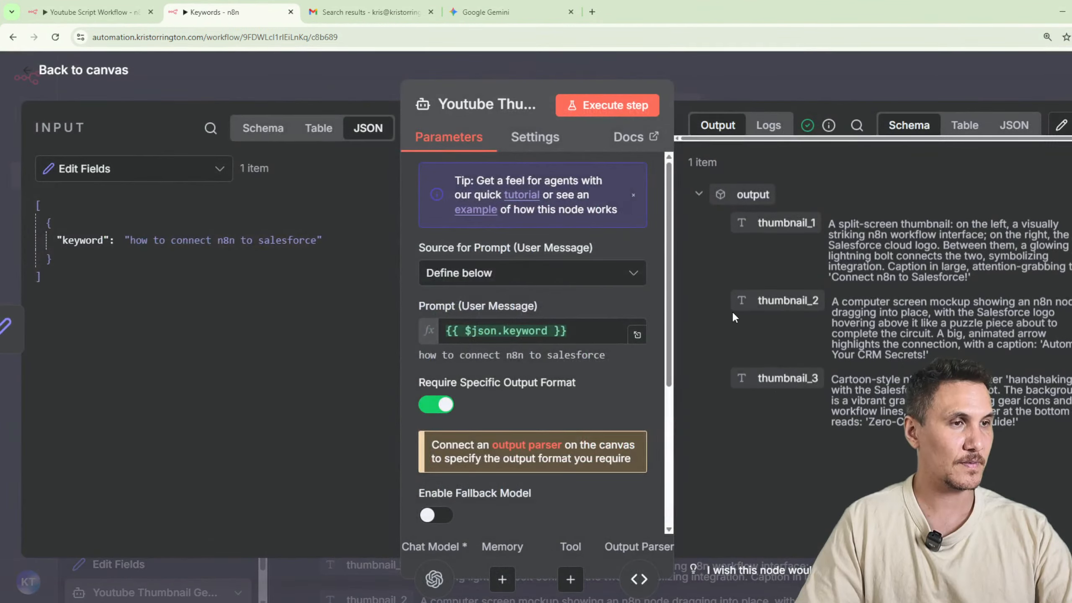
{"action": "key", "text": "ctrl+minus"}
{"action": "left_click", "coordinate": [634, 360]}
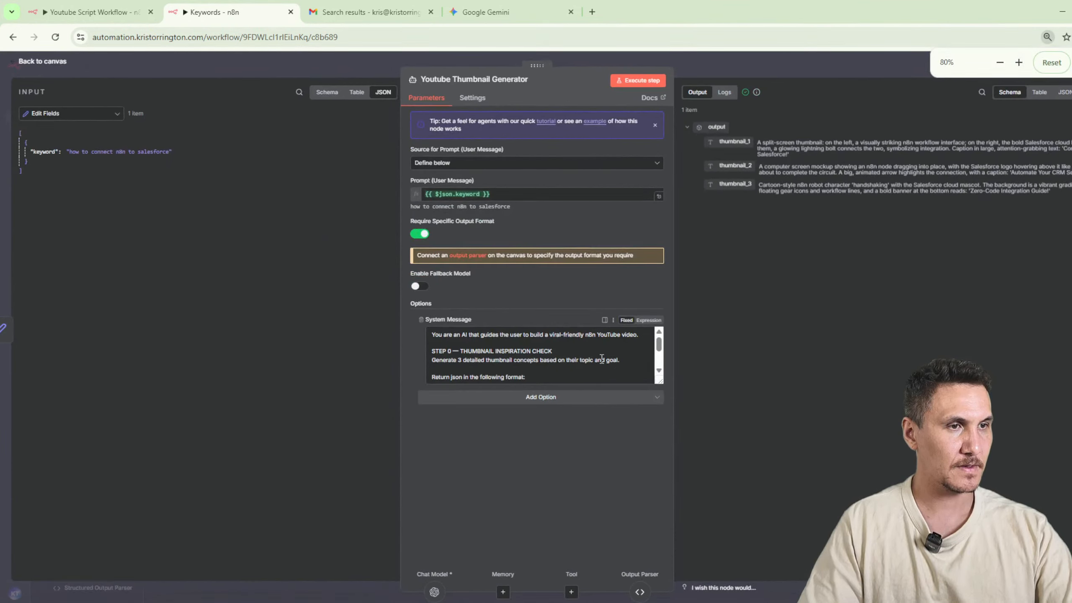
{"action": "left_click", "coordinate": [485, 12]}
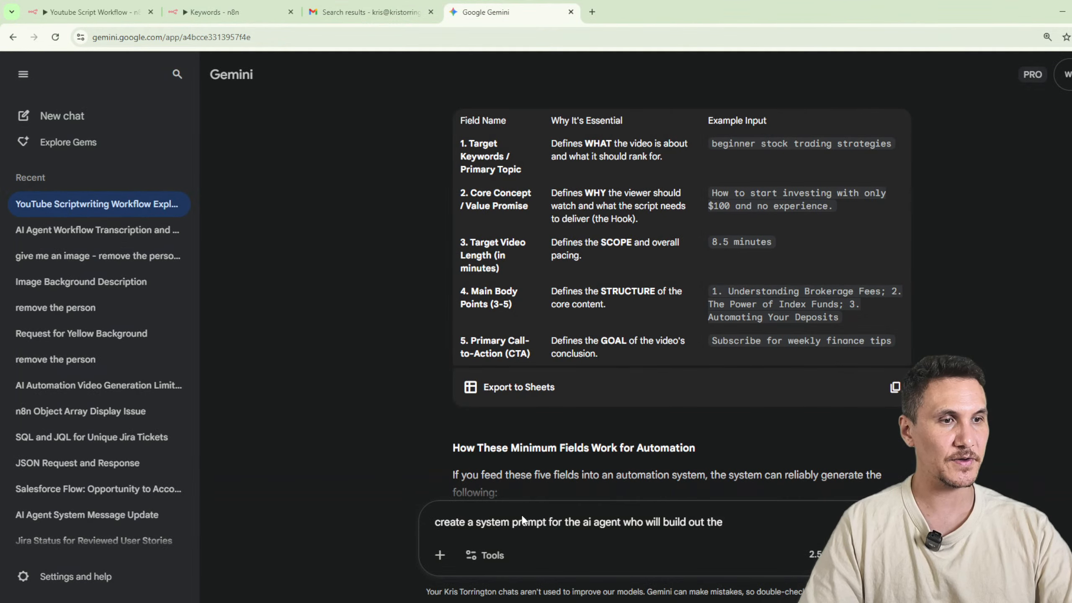
{"action": "left_click", "coordinate": [44, 140]}
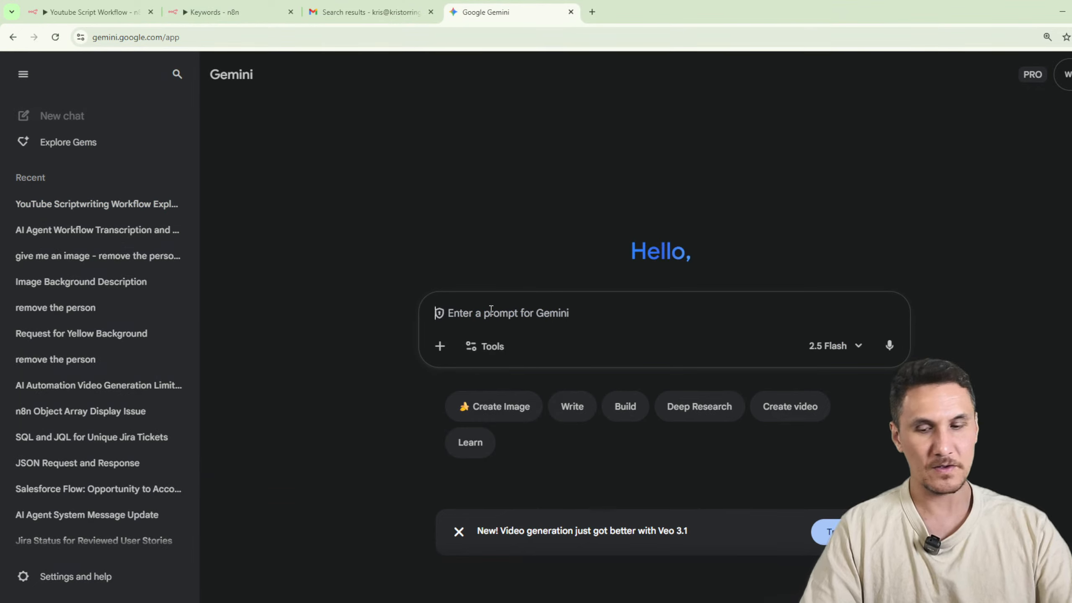
{"action": "type", "text": "when we"}
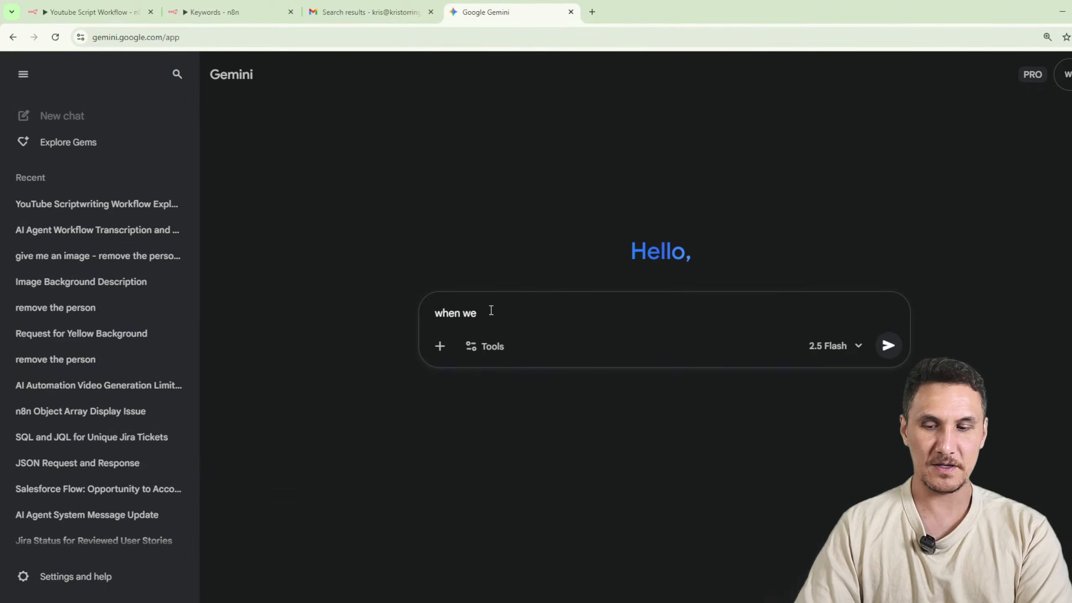
{"action": "key", "text": "ctrl+a"}
{"action": "type", "text": "can you desc"}
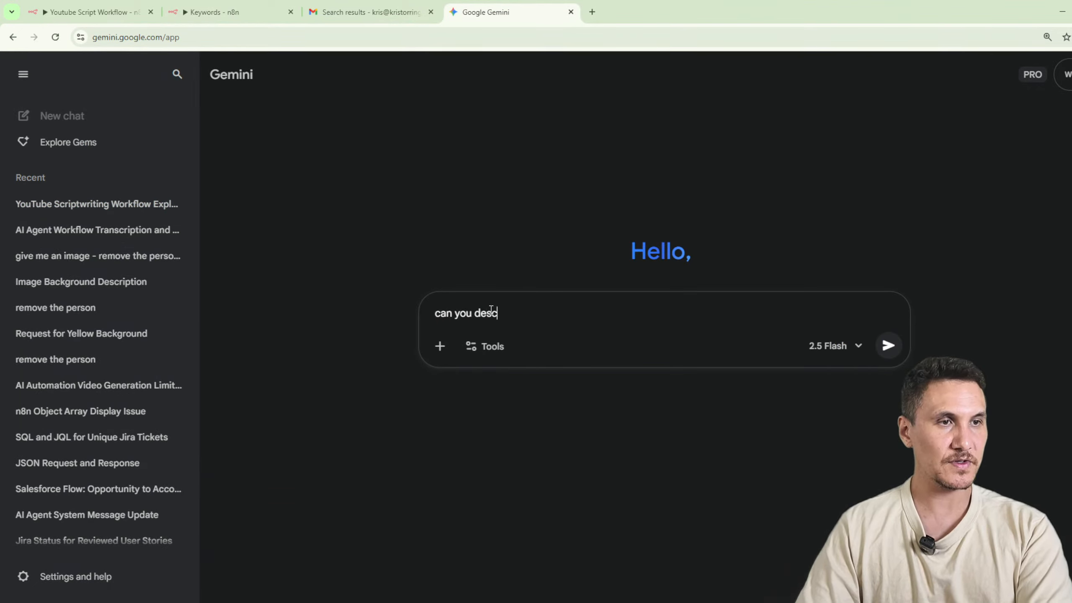
{"action": "type", "text": "rib"}
{"action": "key", "text": "ctrl+a"}
Ask Gemini "can you create a good ai system message to create youtube thumbnail designs so I can copy paste them into an image generator".
{"action": "type", "text": "can"}
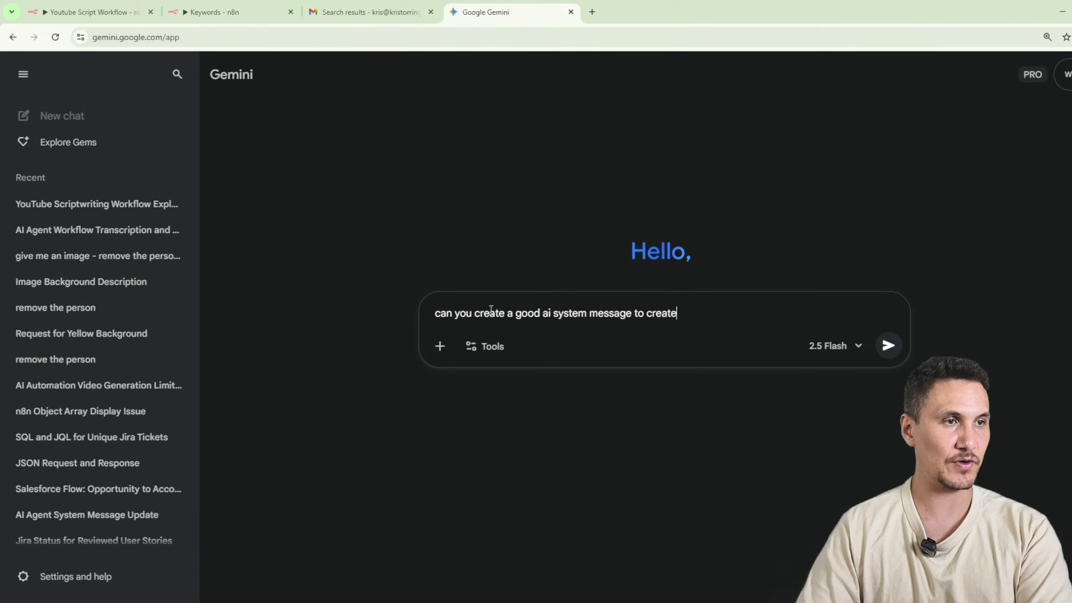
{"action": "type", "text": "tube thumbnail designs so"}
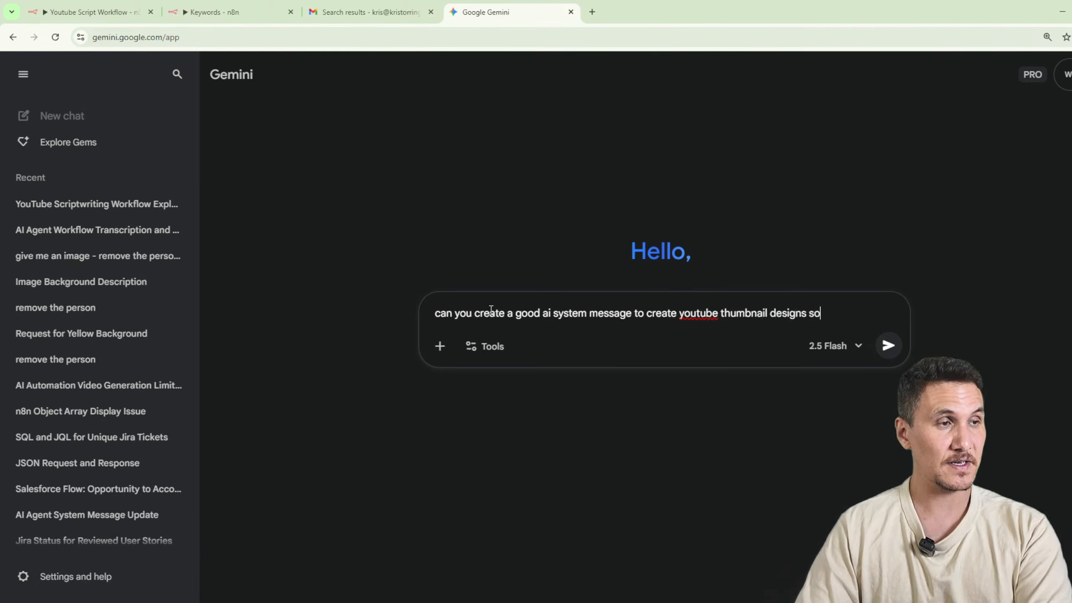
{"action": "type", "text": "an generate"}
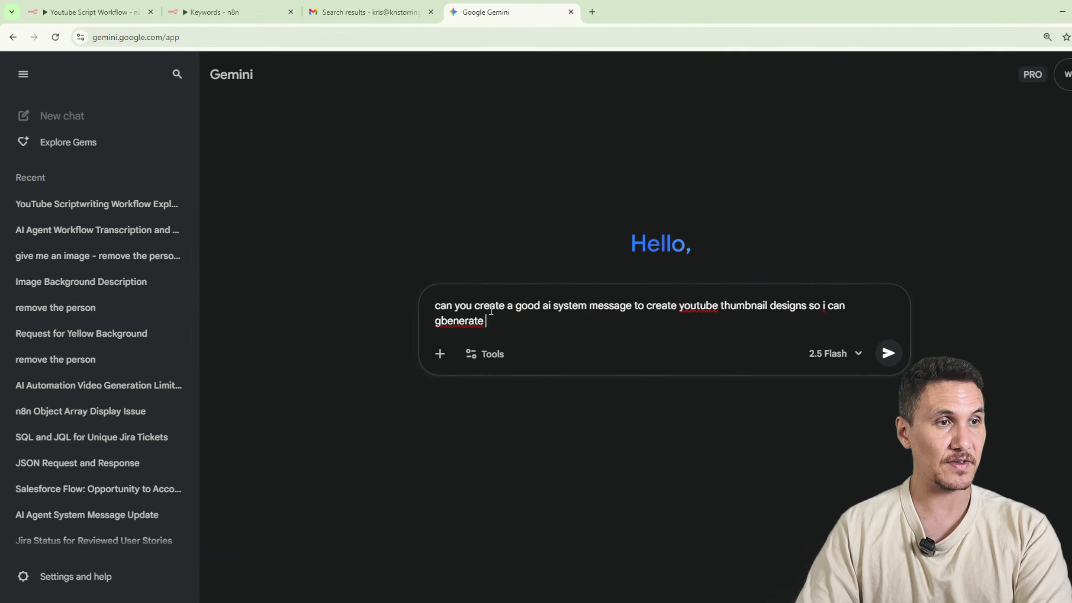
{"action": "key", "text": "ctrl+BackSpace"}
{"action": "key", "text": "ctrl+BackSpace"}
{"action": "key", "text": "ctrl+BackSpace"}
{"action": "type", "text": "I can copy"}
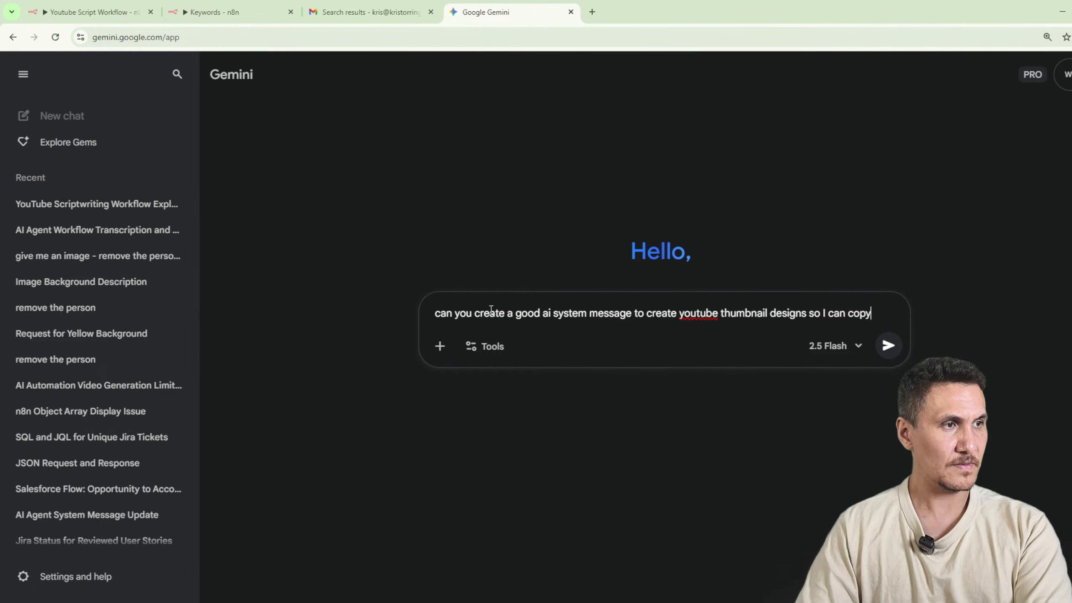
{"action": "type", "text": " paste them into a"}
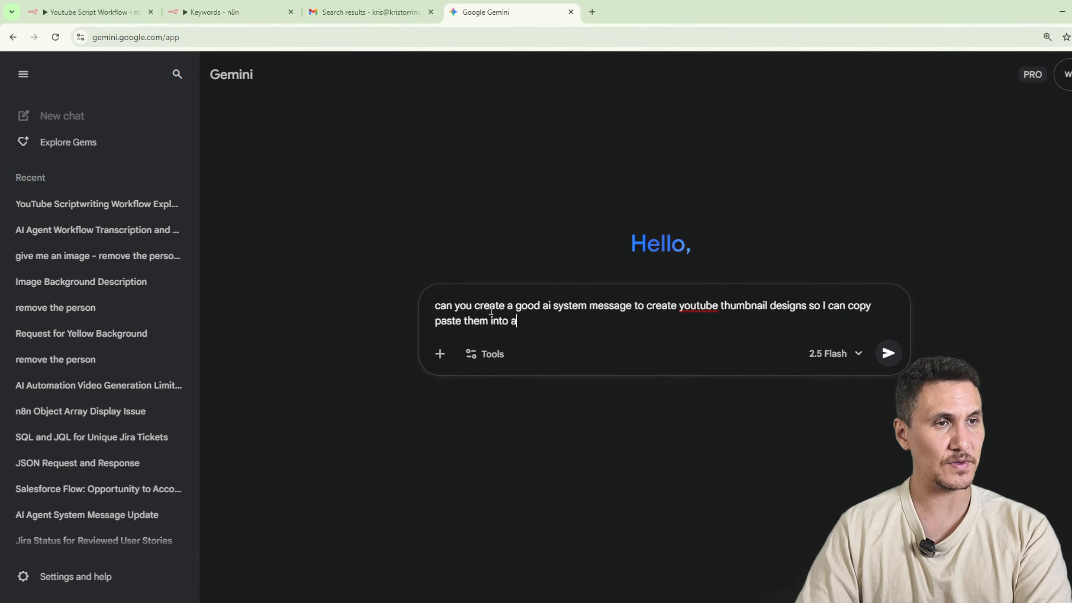
{"action": "type", "text": "n image generator"}
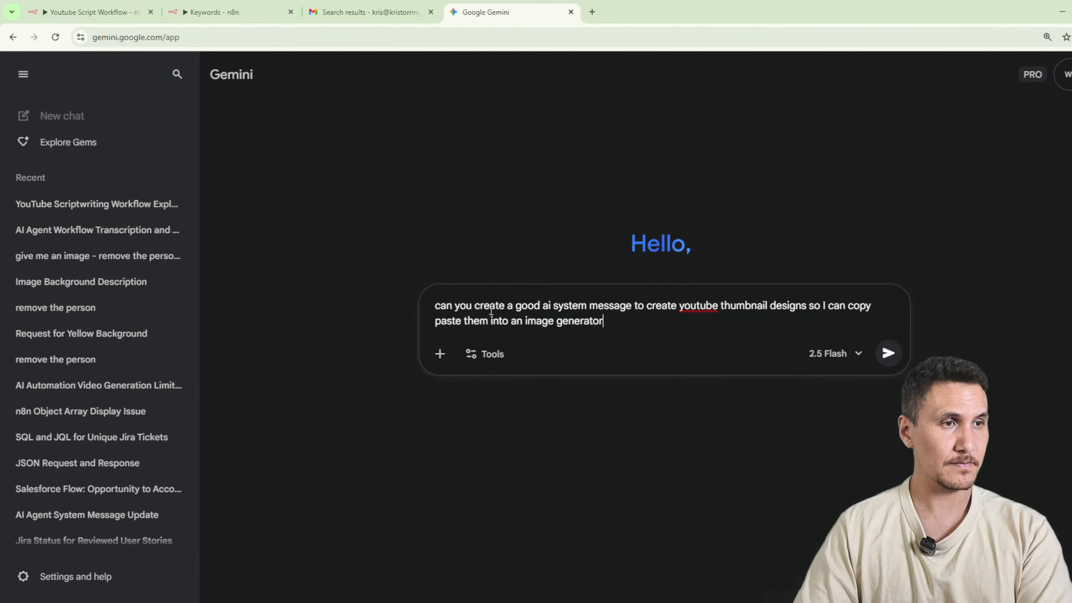
{"action": "key", "text": "Return"}
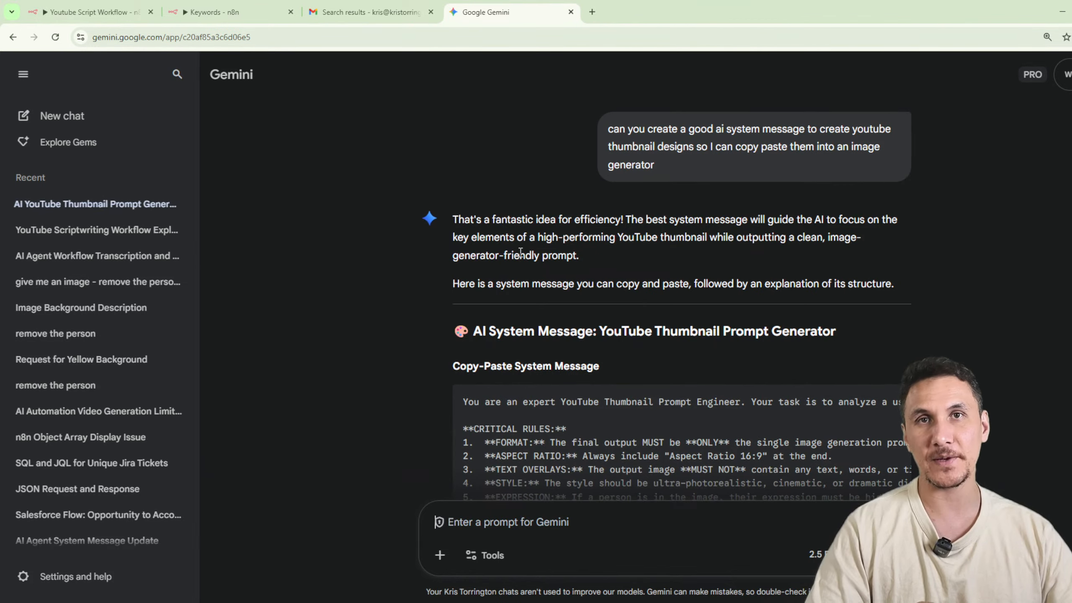
Copy Gemini's system message and paste it over the "Generate 3 detailed thumbnail concepts" instruction in the n8n Youtube Thumbnail Generator's system message.
{"action": "scroll", "coordinate": [741, 324], "scroll_direction": "down", "scroll_amount": 3}
{"action": "scroll", "coordinate": [746, 330], "scroll_direction": "down", "scroll_amount": 3}
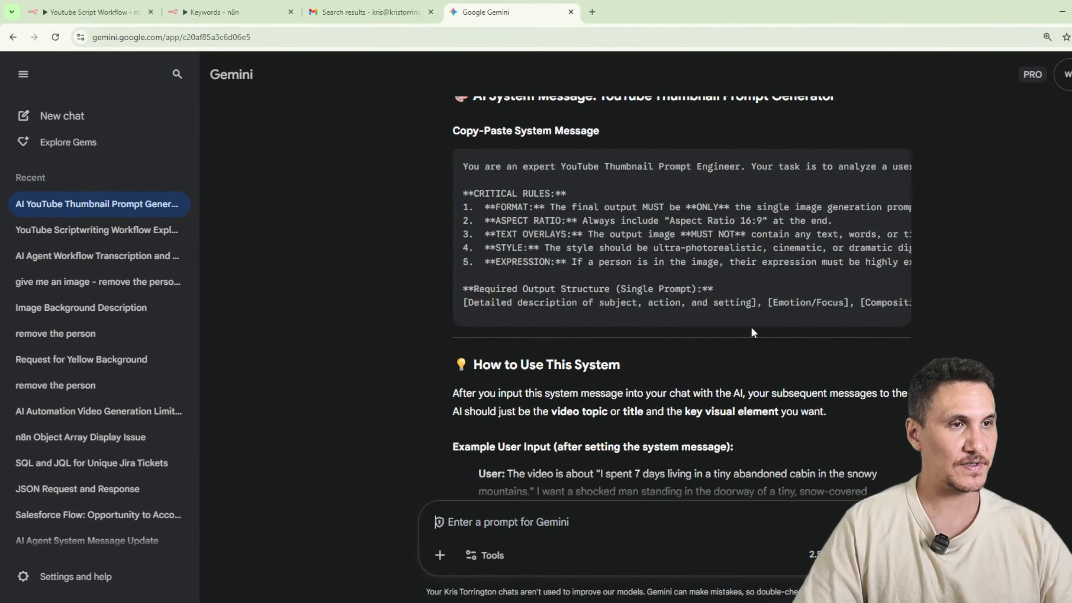
{"action": "left_click_drag", "start_coordinate": [455, 172], "coordinate": [960, 320]}
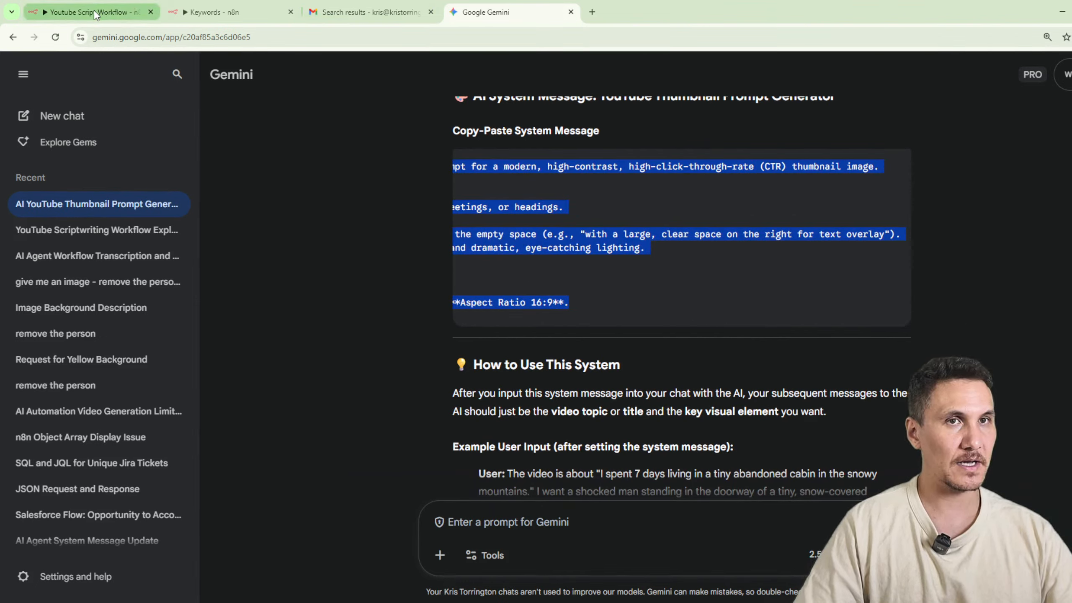
{"action": "left_click", "coordinate": [204, 15]}
{"action": "scroll", "coordinate": [629, 354], "scroll_direction": "down", "scroll_amount": 1}
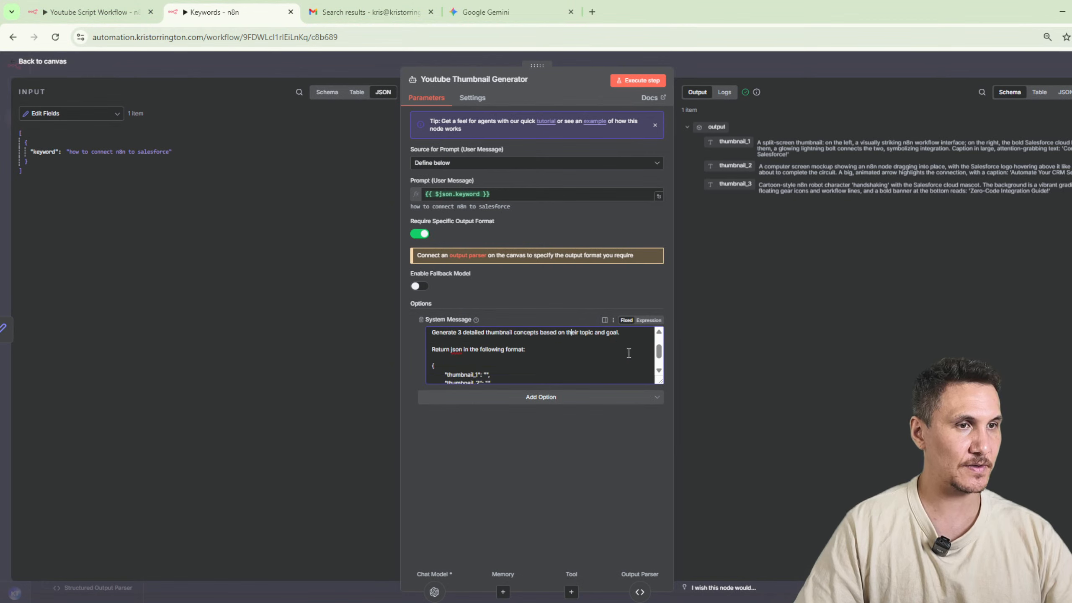
{"action": "scroll", "coordinate": [625, 358], "scroll_direction": "up", "scroll_amount": 1}
{"action": "left_click_drag", "start_coordinate": [622, 361], "coordinate": [613, 363]}
{"action": "left_click_drag", "start_coordinate": [428, 367], "coordinate": [428, 366]}
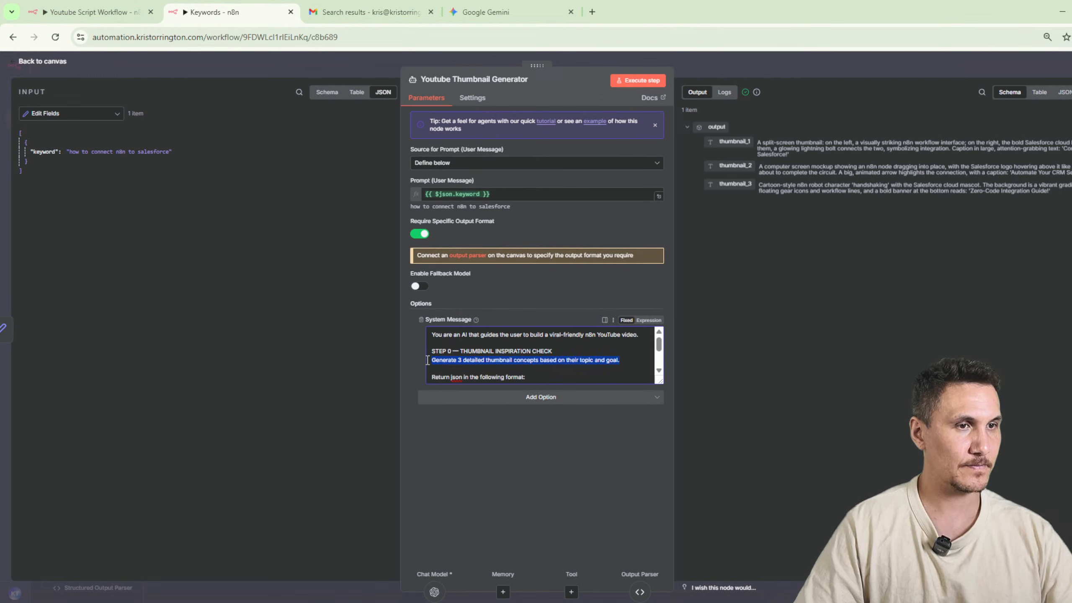
{"action": "key", "text": "ctrl+v"}
{"action": "scroll", "coordinate": [505, 342], "scroll_direction": "down", "scroll_amount": 4}
{"action": "scroll", "coordinate": [499, 343], "scroll_direction": "up", "scroll_amount": 5}
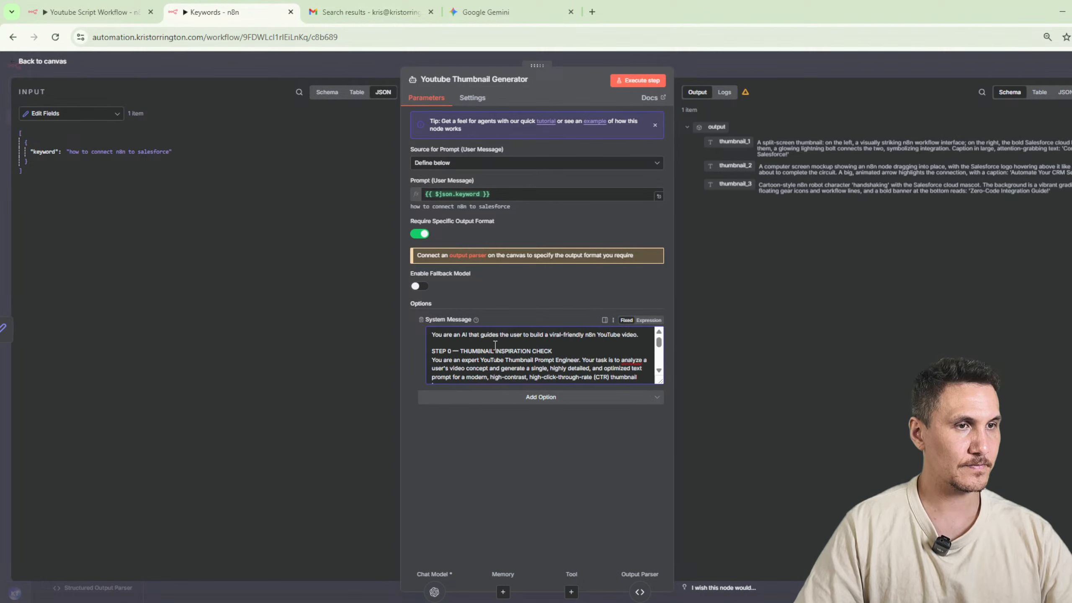
Delete the opening "You are an AI that guides the user" line and its blank lines from the system message, and execute the node.
{"action": "left_click_drag", "start_coordinate": [626, 338], "coordinate": [392, 316]}
{"action": "key", "text": "Delete"}
{"action": "key", "text": "Delete"}
{"action": "key", "text": "Delete"}
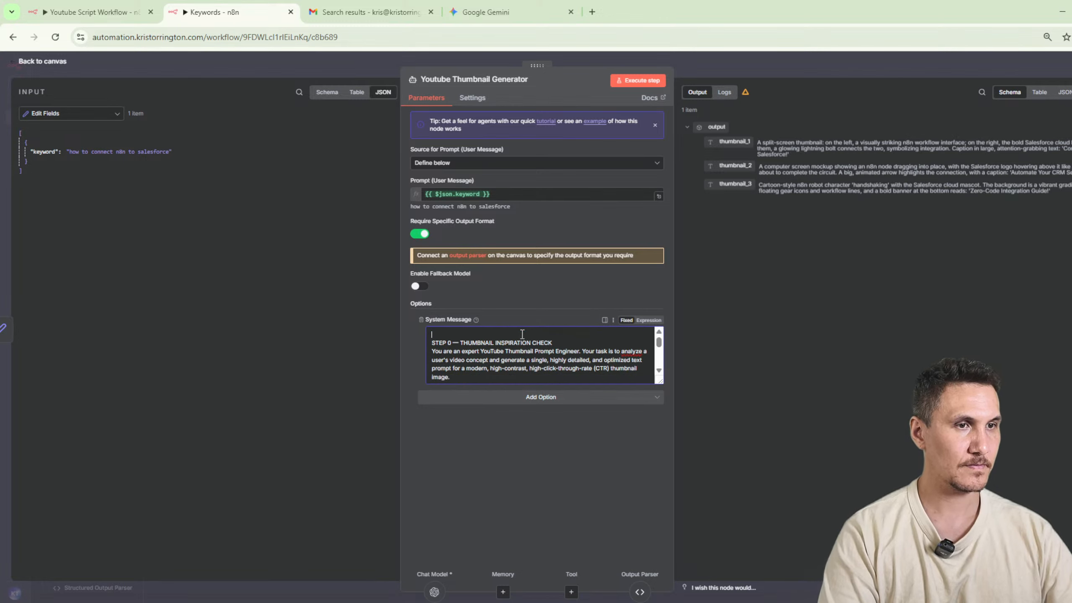
{"action": "scroll", "coordinate": [582, 353], "scroll_direction": "down", "scroll_amount": 3}
{"action": "scroll", "coordinate": [579, 356], "scroll_direction": "up", "scroll_amount": 3}
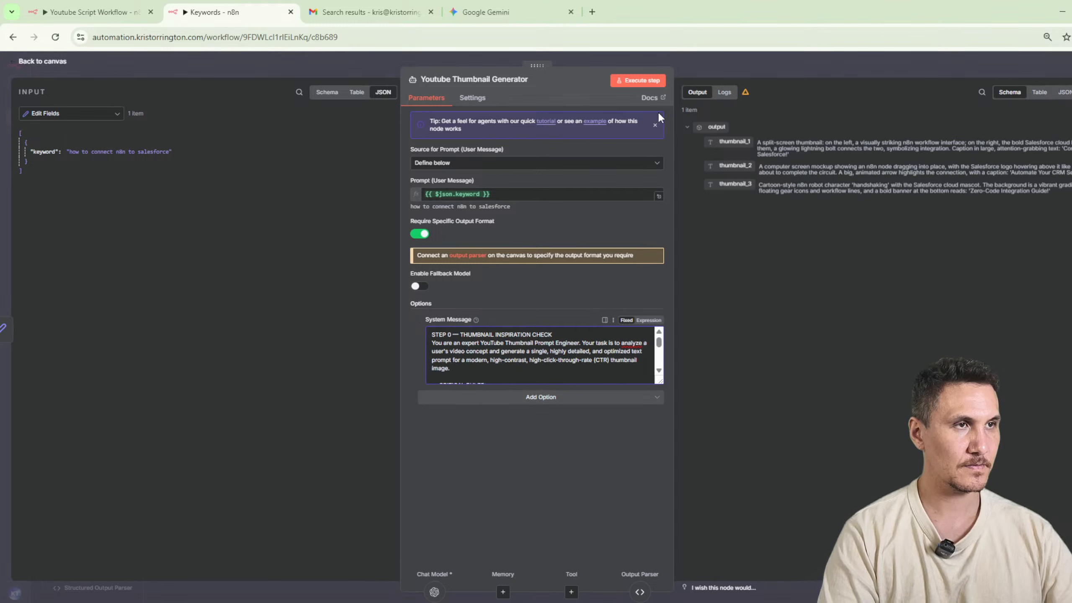
{"action": "left_click", "coordinate": [631, 82]}
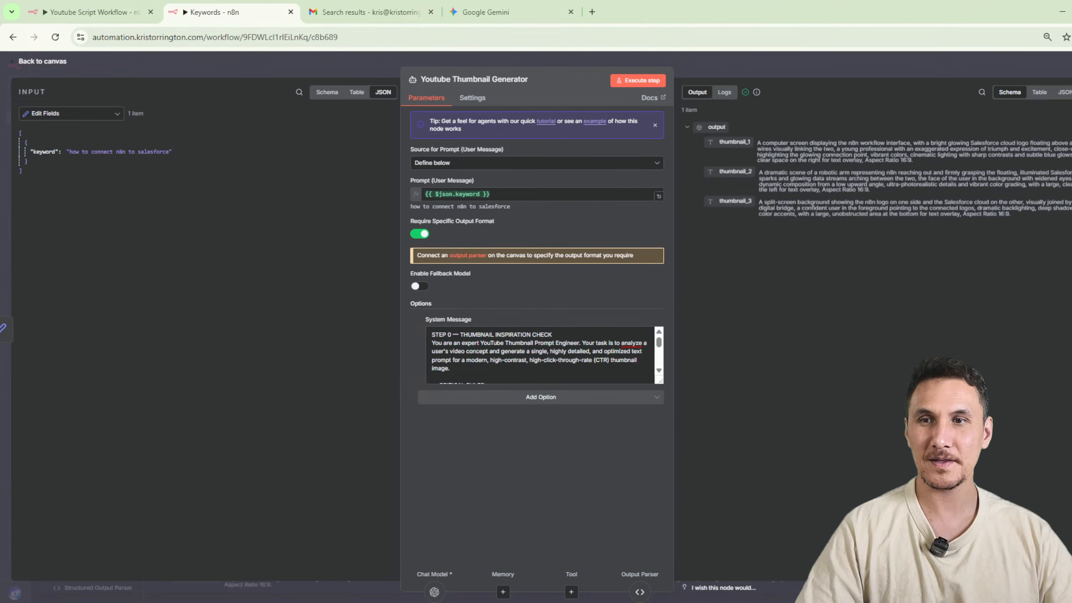
{"action": "key", "text": "ctrl+plus"}
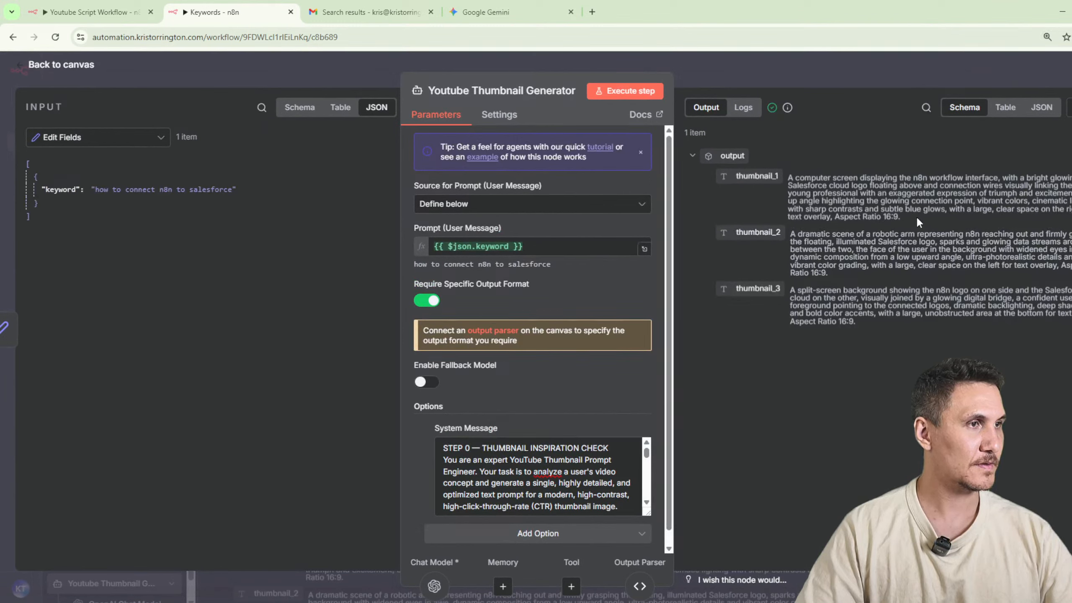
Copy the thumbnail_1 prompt from the Youtube Thumbnail Generator's output and submit it in a new Google Gemini chat.
{"action": "left_click_drag", "start_coordinate": [916, 216], "coordinate": [777, 185]}
{"action": "key", "text": "ctrl+c"}
{"action": "left_click", "coordinate": [485, 12]}
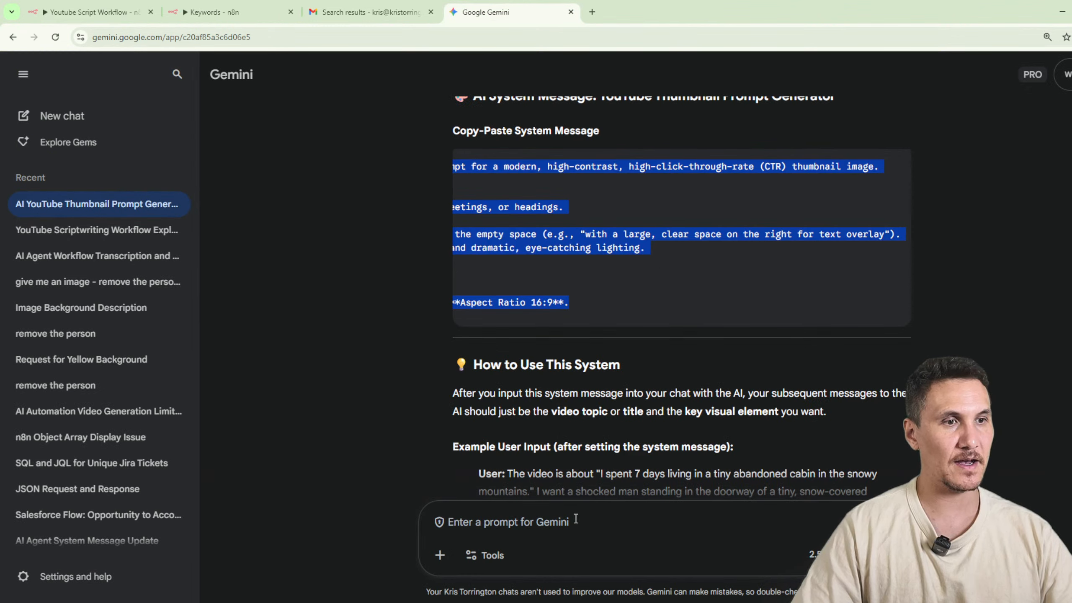
{"action": "left_click", "coordinate": [37, 115]}
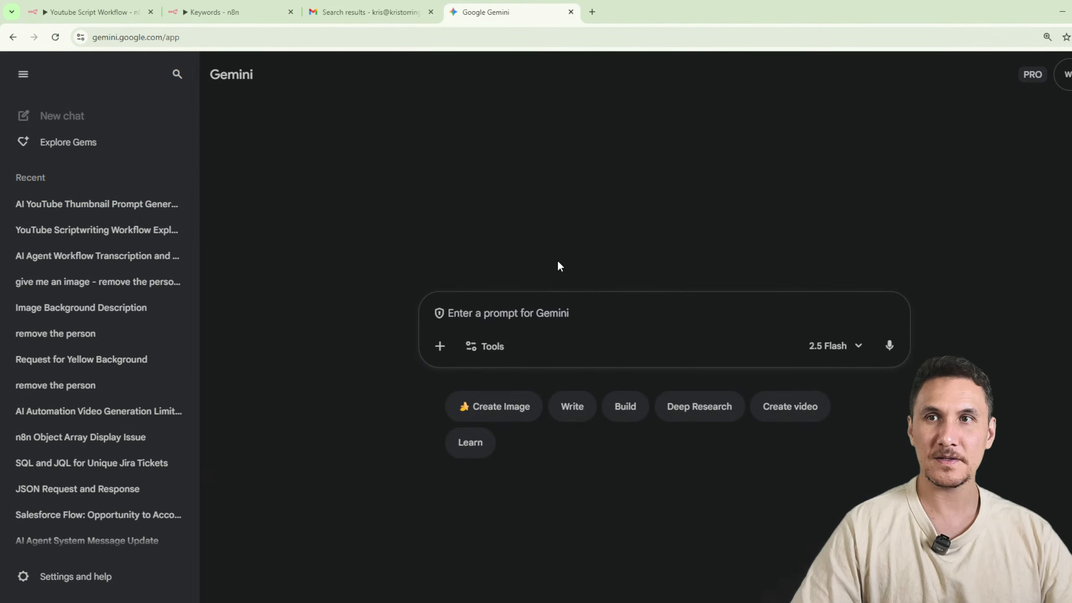
{"action": "key", "text": "ctrl+v"}
{"action": "key", "text": "Return"}
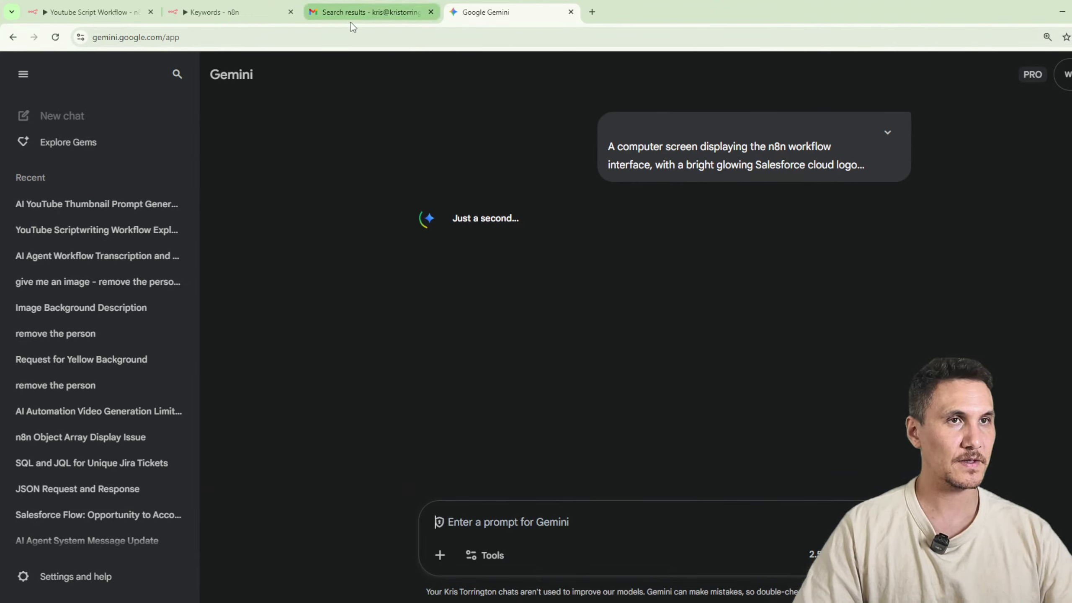
Duplicate the Gemini browser tab twice to have separate chats for the other two thumbnail prompts.
{"action": "right_click", "coordinate": [521, 10]}
{"action": "left_click", "coordinate": [579, 112]}
{"action": "right_click", "coordinate": [642, 12]}
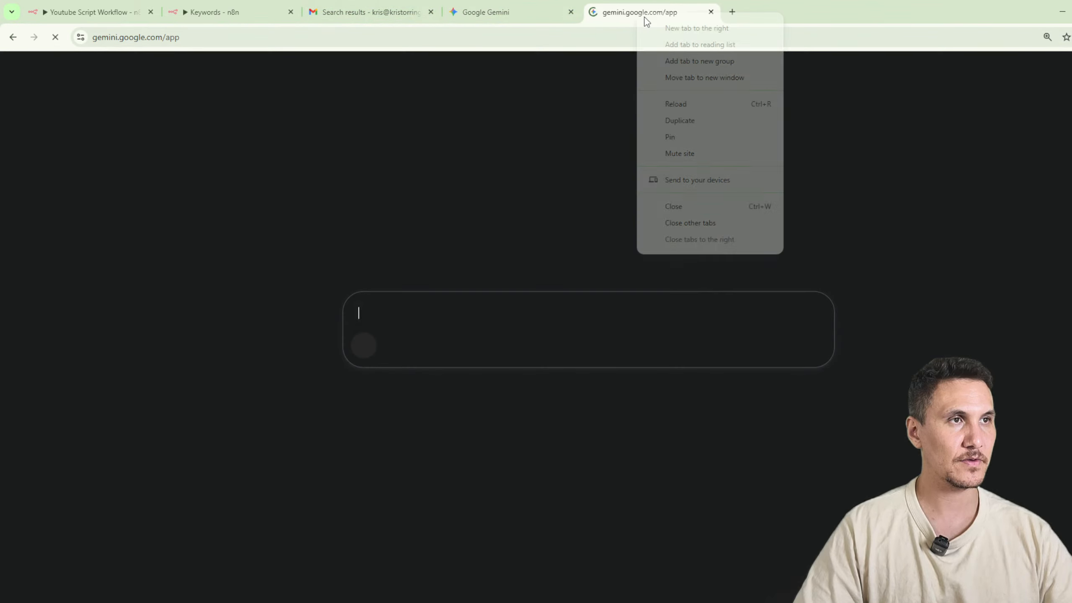
{"action": "left_click", "coordinate": [690, 122]}
Copy the thumbnail_2 prompt from the n8n output and submit it in the second Gemini chat using Create images.
{"action": "left_click", "coordinate": [258, 17]}
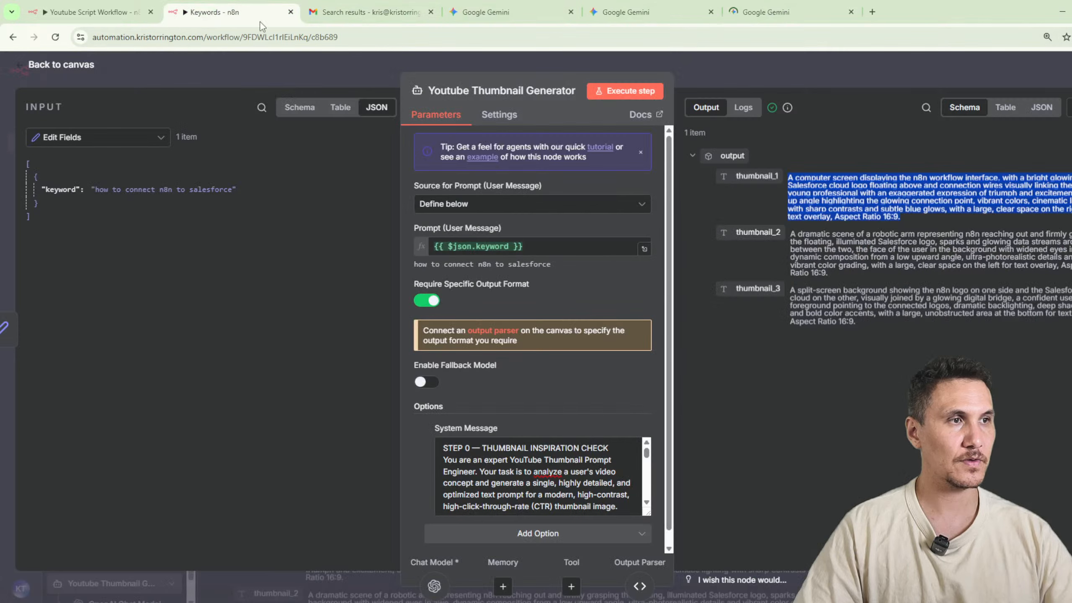
{"action": "triple_click", "coordinate": [873, 277]}
{"action": "left_click", "coordinate": [485, 11]}
{"action": "left_click", "coordinate": [626, 12]}
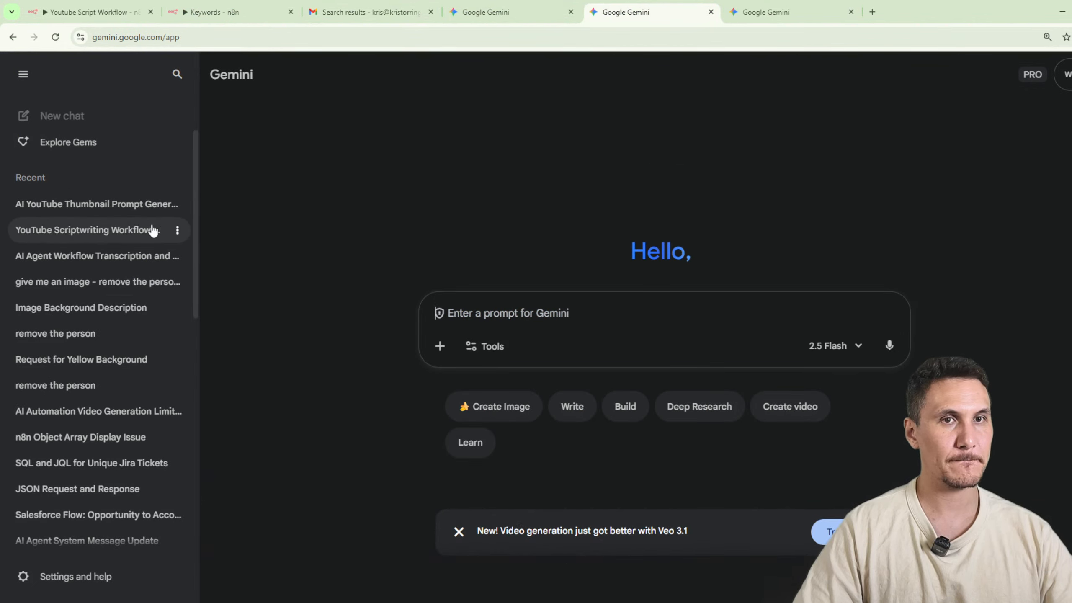
{"action": "left_click", "coordinate": [440, 346]}
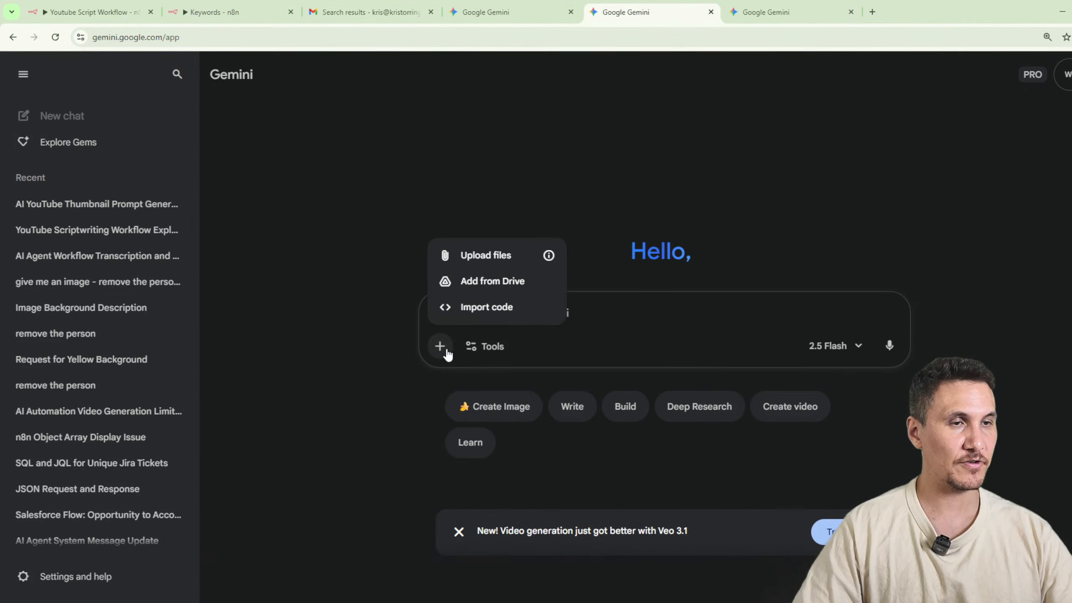
{"action": "left_click", "coordinate": [493, 355]}
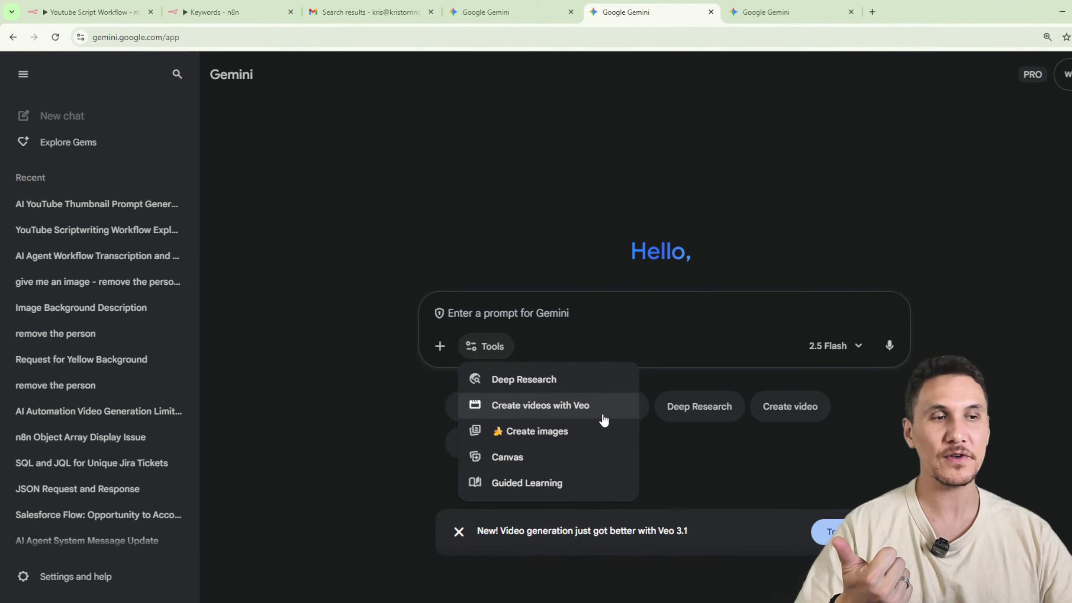
{"action": "left_click", "coordinate": [579, 430]}
{"action": "left_click", "coordinate": [550, 316]}
{"action": "type", "text": "A dramatic scene of a robotic arm representing n8n reaching out and firmly grasping the floating, illuminated Salesforce logo, sparks and glowing data streams arching between the two, the face of the user in the background with widened eyes in awe, dynamic composition from a low upward angle, ultra-photorealistic details and vibrant color grading, with a large, clear space on the left for text overlay, Aspect Ratio 16:9."}
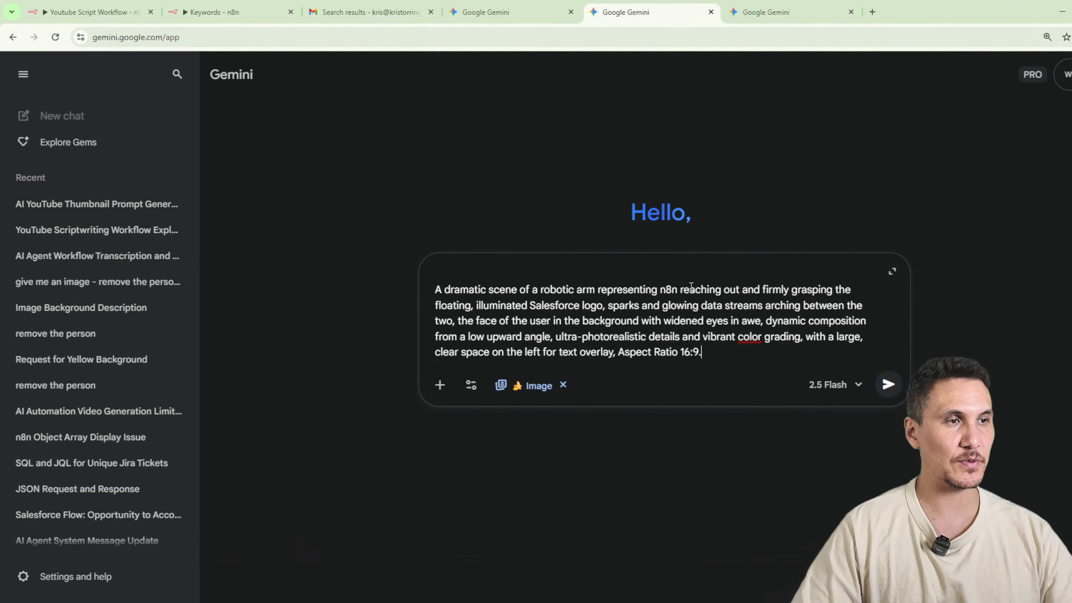
{"action": "left_click", "coordinate": [877, 385]}
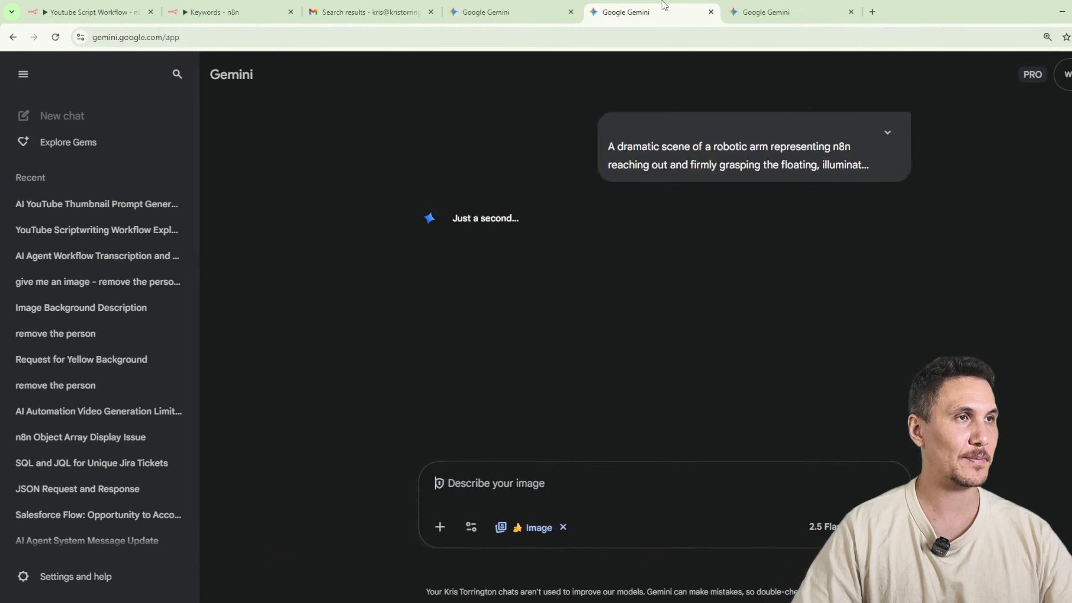
Enable Create images in the third Gemini chat with its prompt left empty, and return to the first chat's image.
{"action": "key", "text": "ctrl+Tab"}
{"action": "type", "text": "A dramatic scene of a robotic arm representing n8n reaching out and firmly grasping the floating, illuminated Salesforce logo, sparks and glowing data streams arching between the two, the face of the user in the background with widened eyes in awe, dynamic composition from a low upward angle, ultra-photorealistic details and vibrant color grading, with a large, clear space on the left for text overlay, Aspect Ratio 16:9."}
{"action": "left_click", "coordinate": [410, 385]}
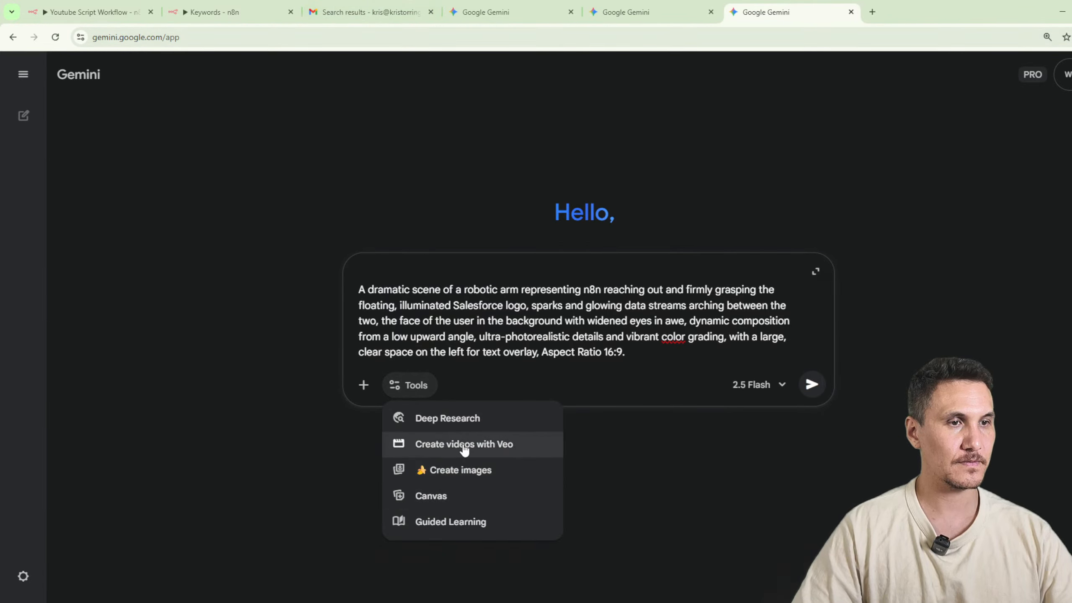
{"action": "left_click", "coordinate": [483, 469]}
{"action": "key", "text": "ctrl+a"}
{"action": "key", "text": "BackSpace"}
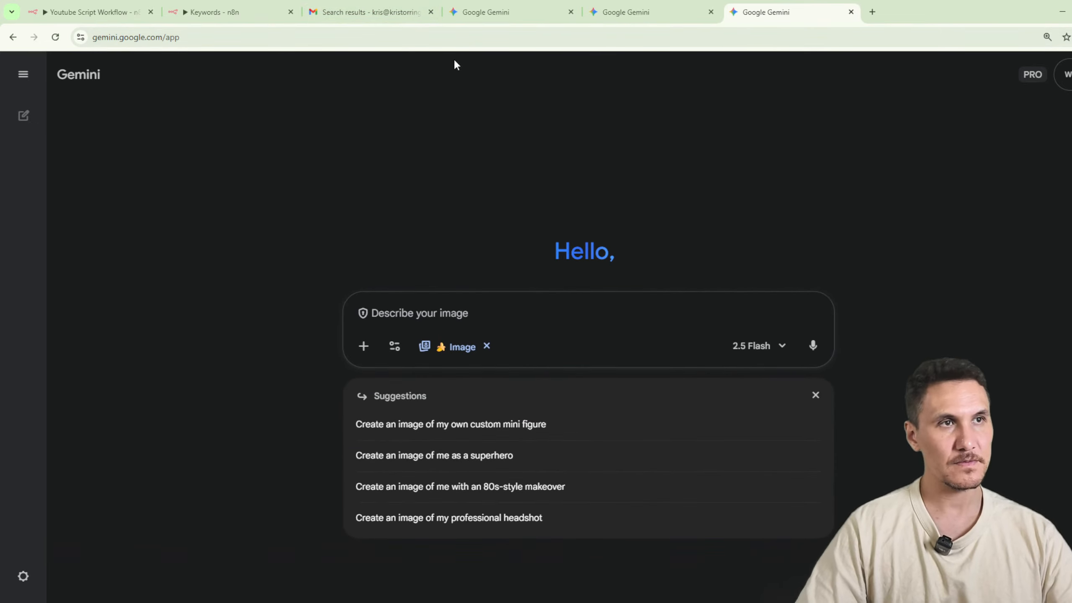
{"action": "left_click", "coordinate": [485, 11]}
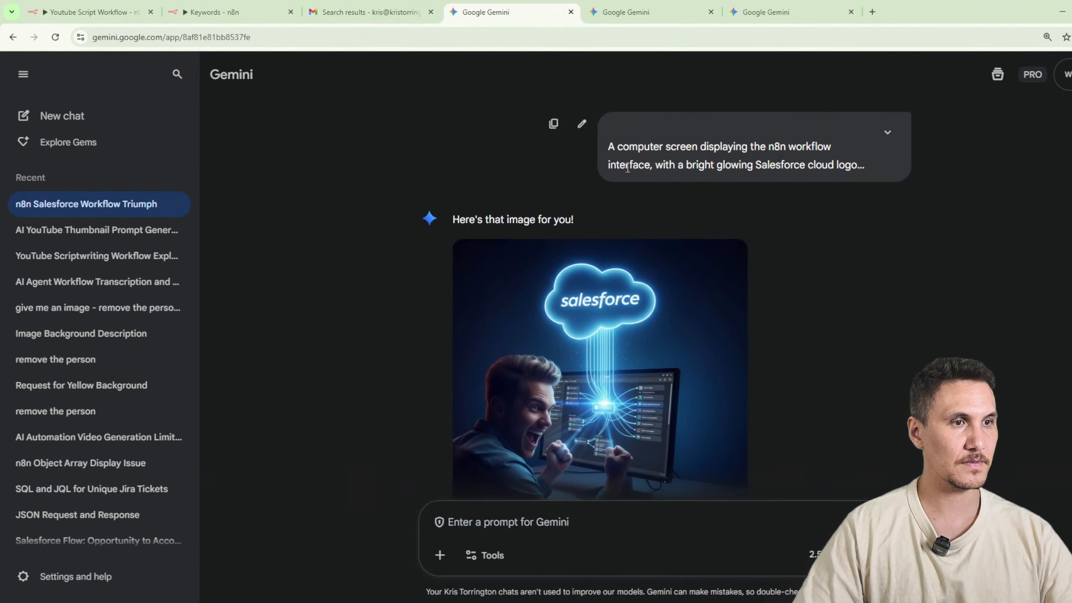
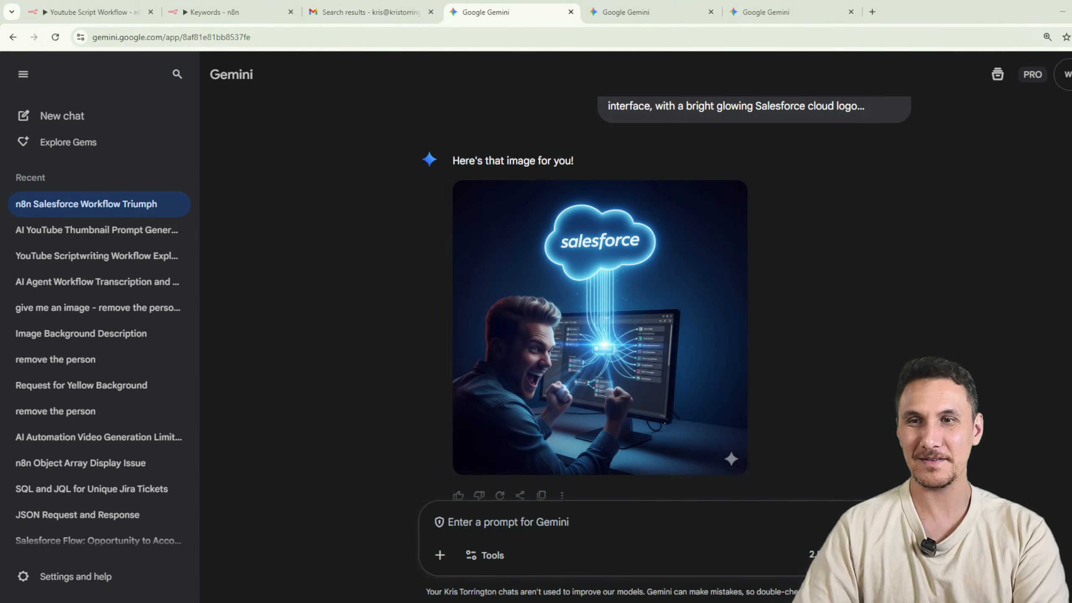
Review the generated thumbnail images in the first two Gemini chats, opening each one at full size.
{"action": "left_click", "coordinate": [612, 12]}
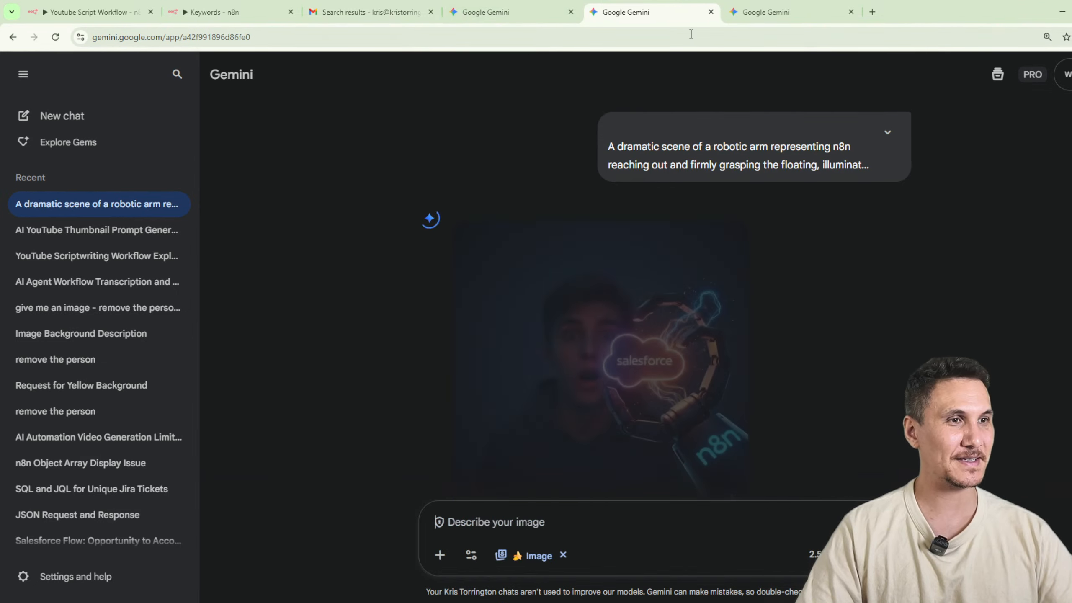
{"action": "key", "text": "ctrl+Tab"}
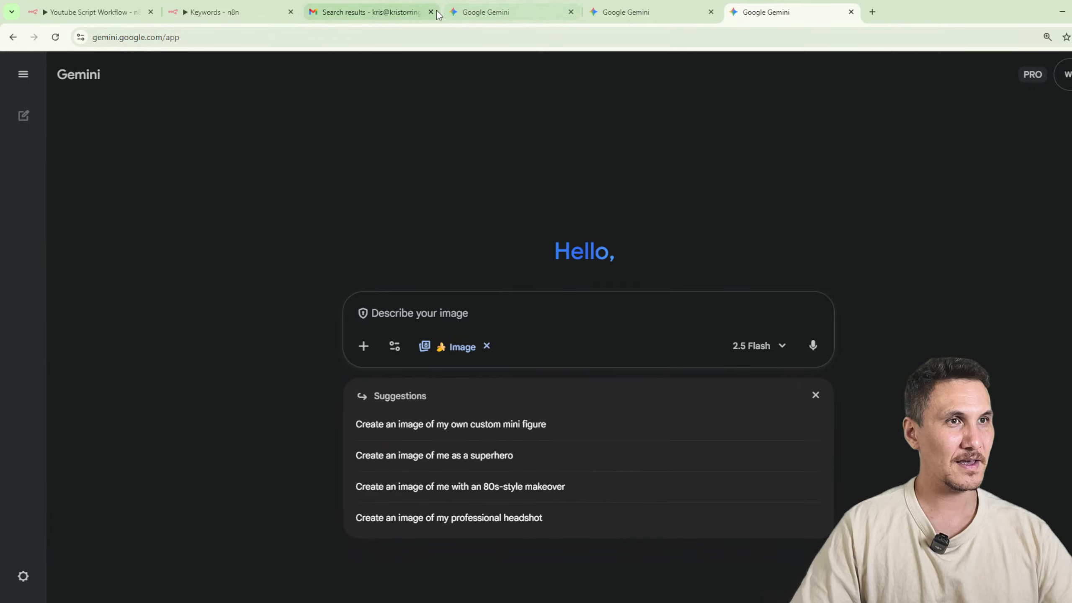
{"action": "left_click", "coordinate": [472, 12]}
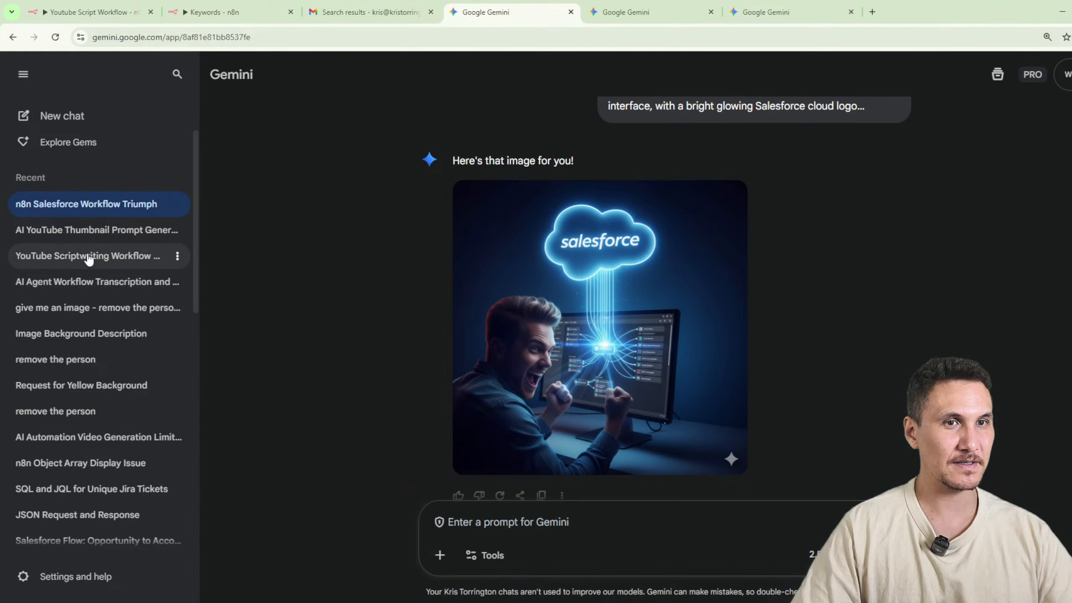
{"action": "left_click", "coordinate": [91, 232]}
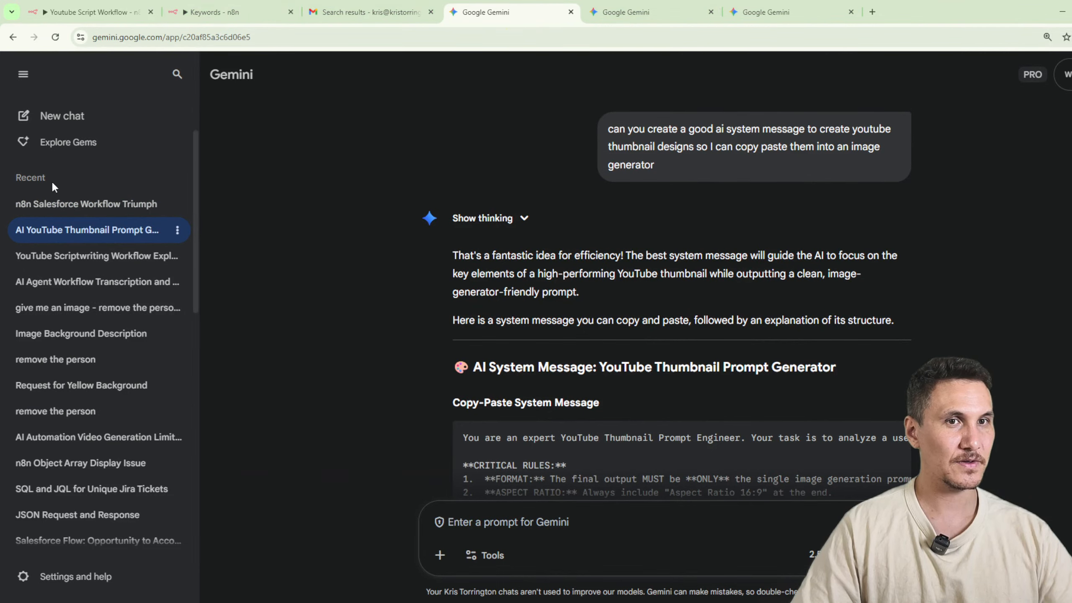
{"action": "left_click", "coordinate": [52, 204]}
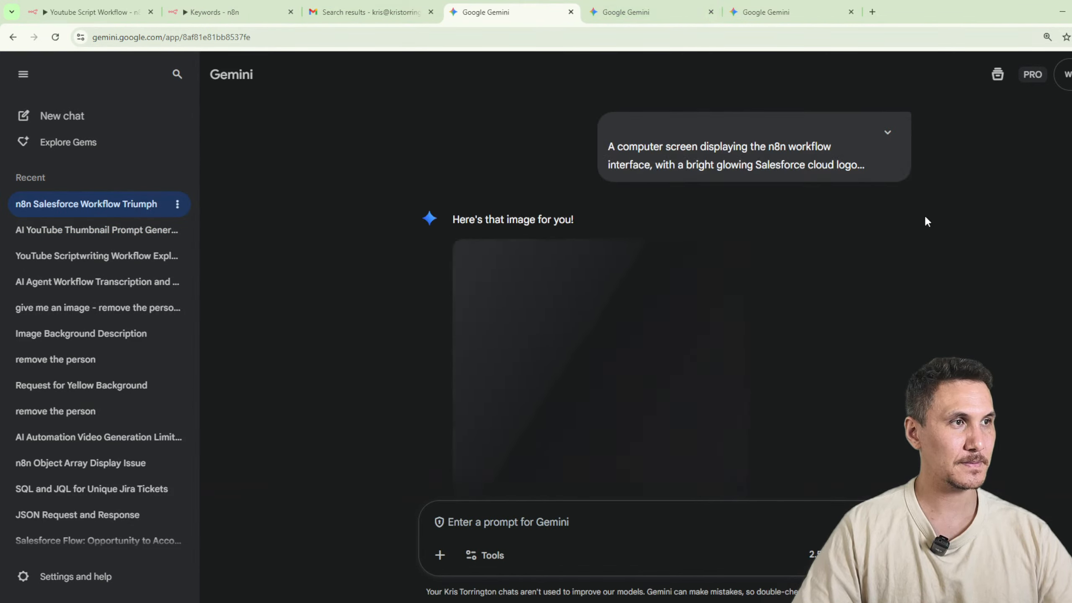
{"action": "left_click", "coordinate": [887, 132]}
{"action": "scroll", "coordinate": [872, 310], "scroll_direction": "down", "scroll_amount": 5}
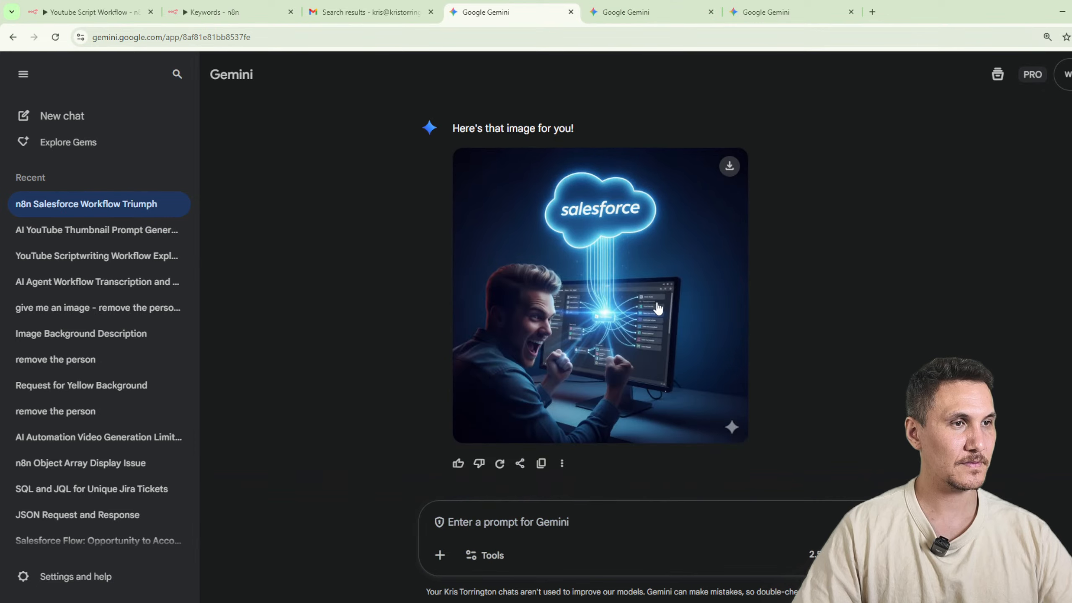
{"action": "left_click", "coordinate": [658, 307]}
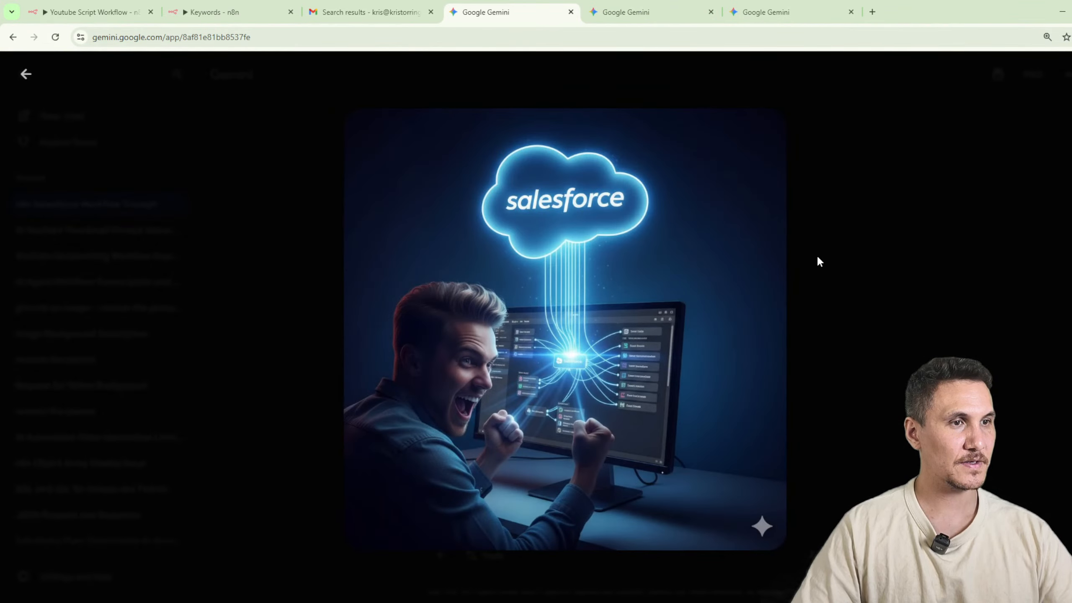
{"action": "left_click", "coordinate": [658, 5]}
{"action": "left_click", "coordinate": [614, 226]}
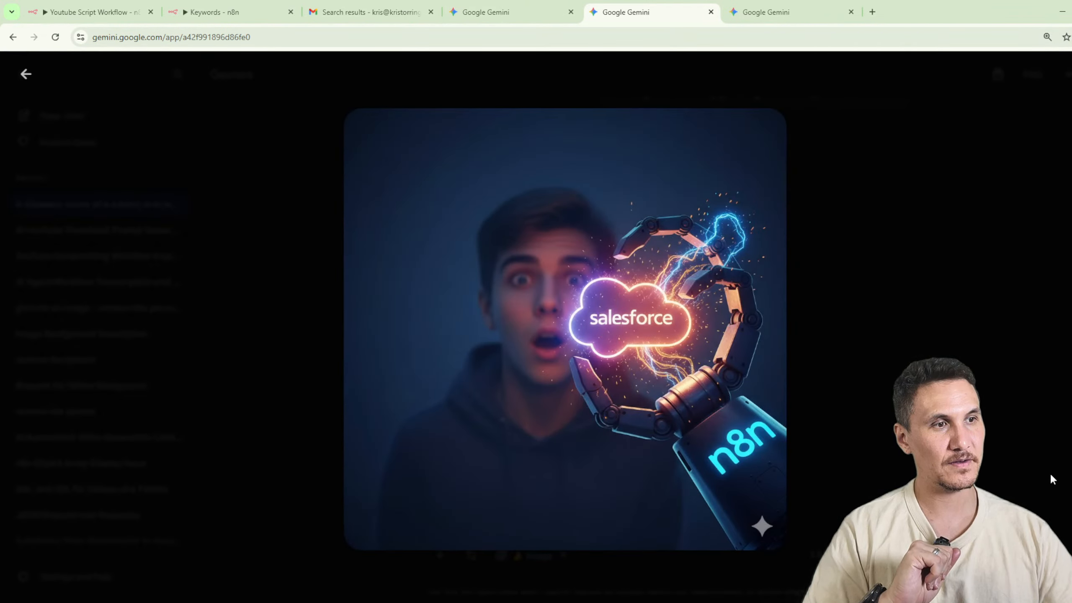
Copy the thumbnail_3 prompt from the Youtube Thumbnail Generator's output and submit it in the third Gemini chat with image creation enabled.
{"action": "left_click", "coordinate": [786, 12]}
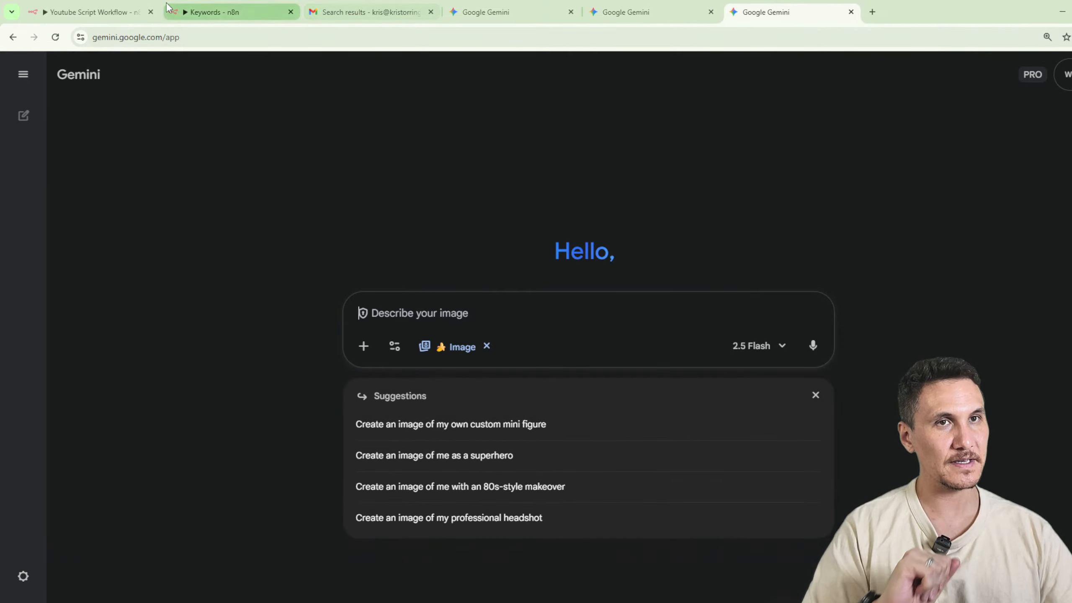
{"action": "left_click", "coordinate": [110, 12]}
{"action": "left_click", "coordinate": [211, 12]}
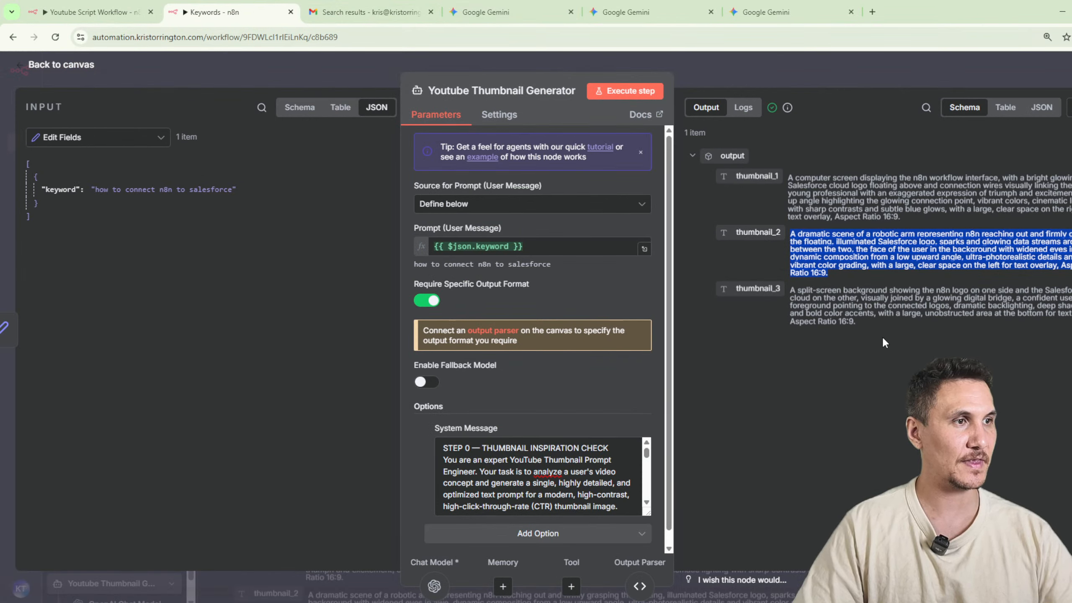
{"action": "left_click_drag", "start_coordinate": [881, 336], "coordinate": [785, 294]}
{"action": "left_click", "coordinate": [747, 13]}
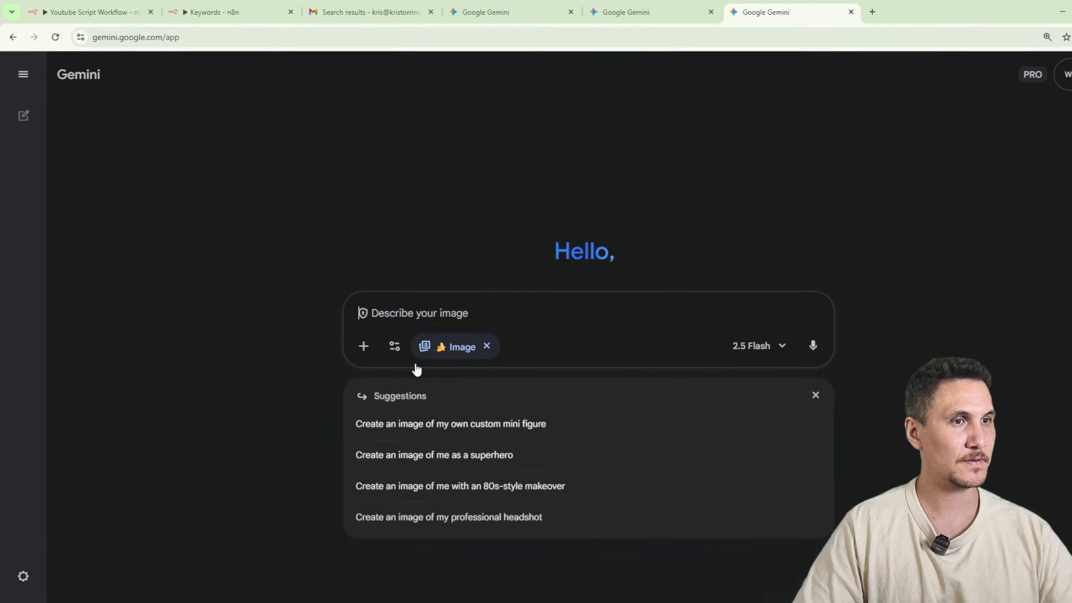
{"action": "left_click", "coordinate": [442, 311]}
{"action": "type", "text": "A split-screen background showing the n8n logo on one side and the Salesforce cloud on the other, visually joined by a glowing digital bridge, a confident user in the foreground pointing to the connected logos, dramatic backlighting, deep shadows, and bold color accents, with a large, unobstructed area at the bottom for text overlay, Aspect Ratio 16:9."}
{"action": "key", "text": "Return"}
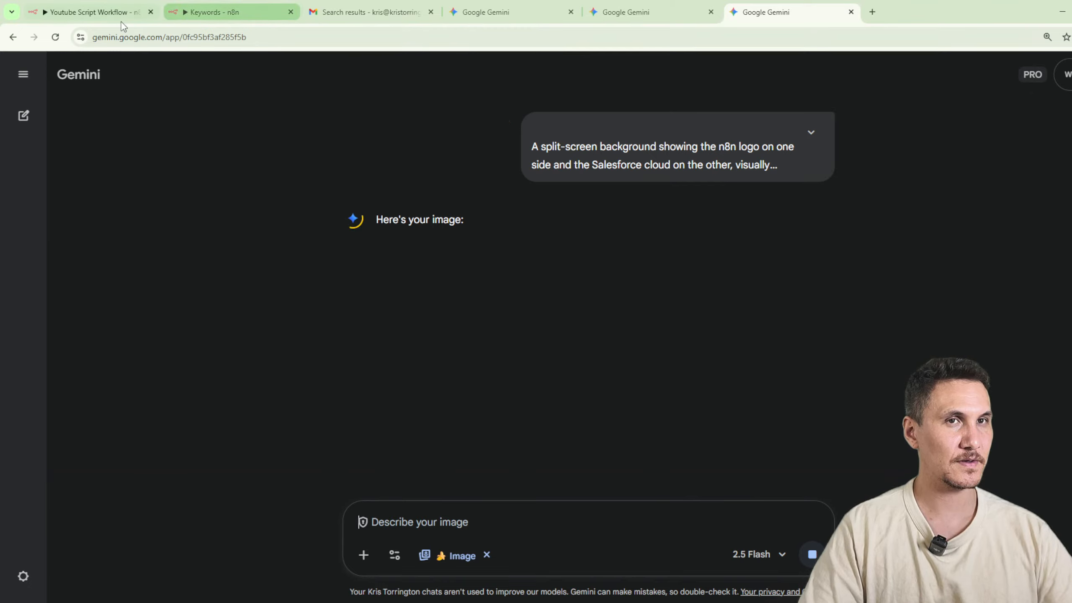
Duplicate the first Gemini browser tab and open the earlier AI YouTube thumbnail prompt generator chat in one of the copies.
{"action": "left_click", "coordinate": [517, 14]}
{"action": "right_click", "coordinate": [515, 14]}
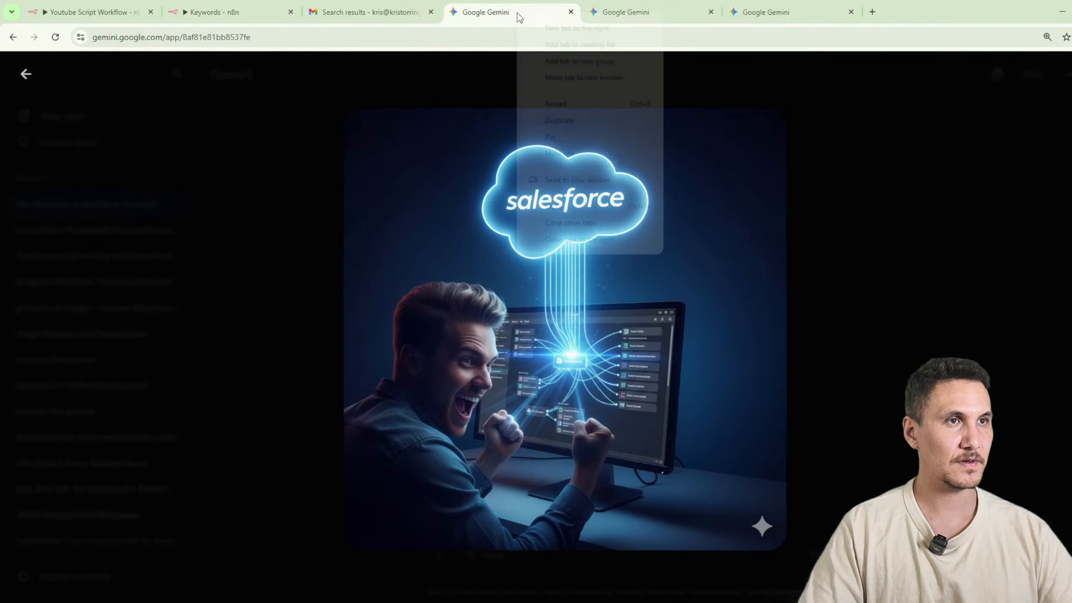
{"action": "left_click", "coordinate": [575, 121]}
{"action": "left_click", "coordinate": [537, 6]}
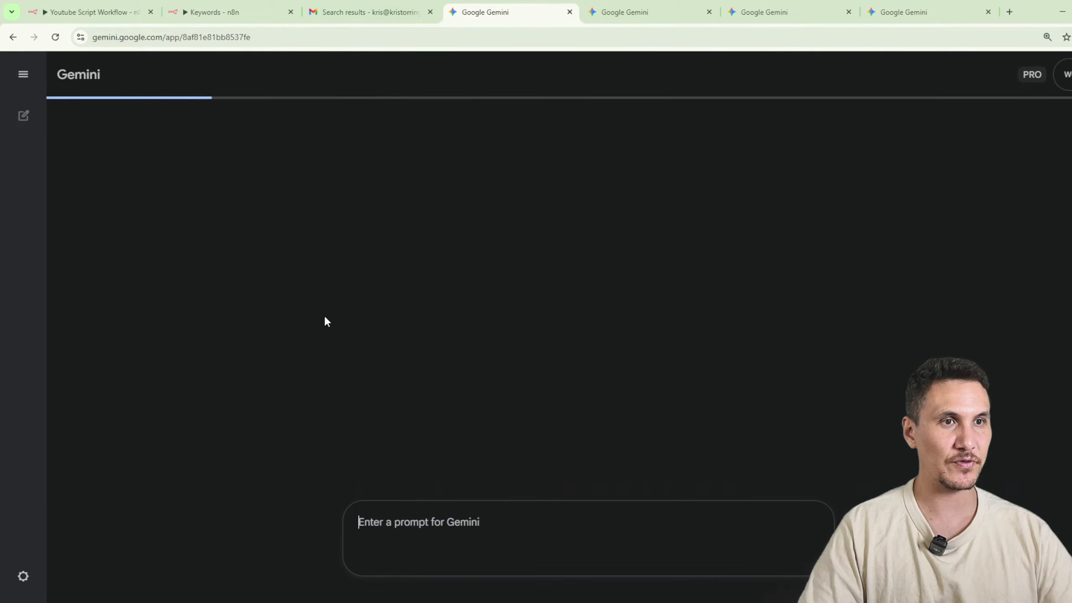
{"action": "left_click", "coordinate": [90, 257]}
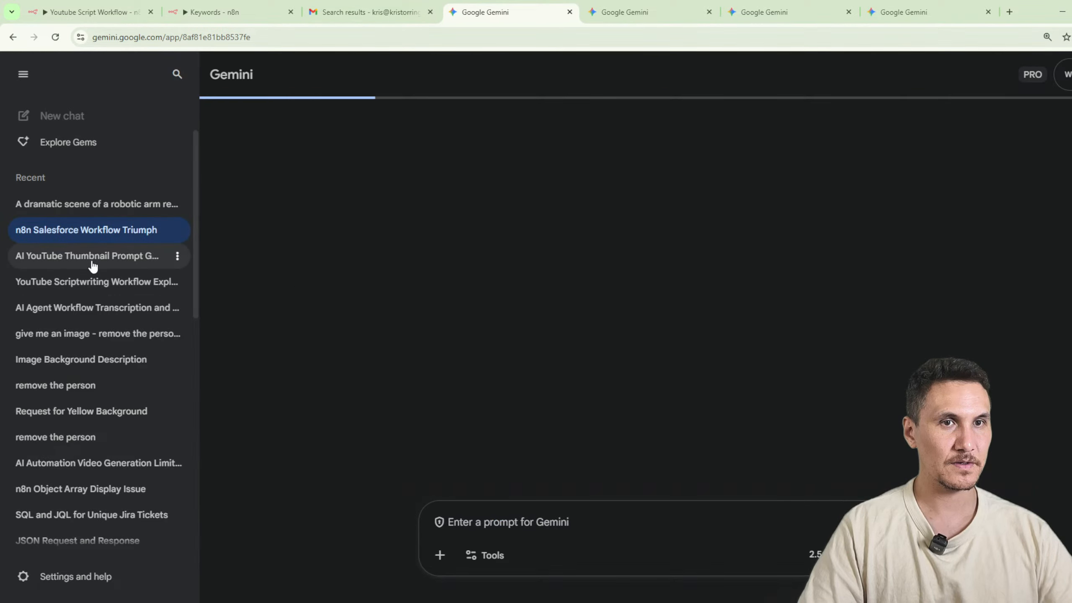
Ask Gemini in this chat: "can you specify that the image should be in youtube thumbnail dimensions?".
{"action": "scroll", "coordinate": [583, 448], "scroll_direction": "down", "scroll_amount": 5}
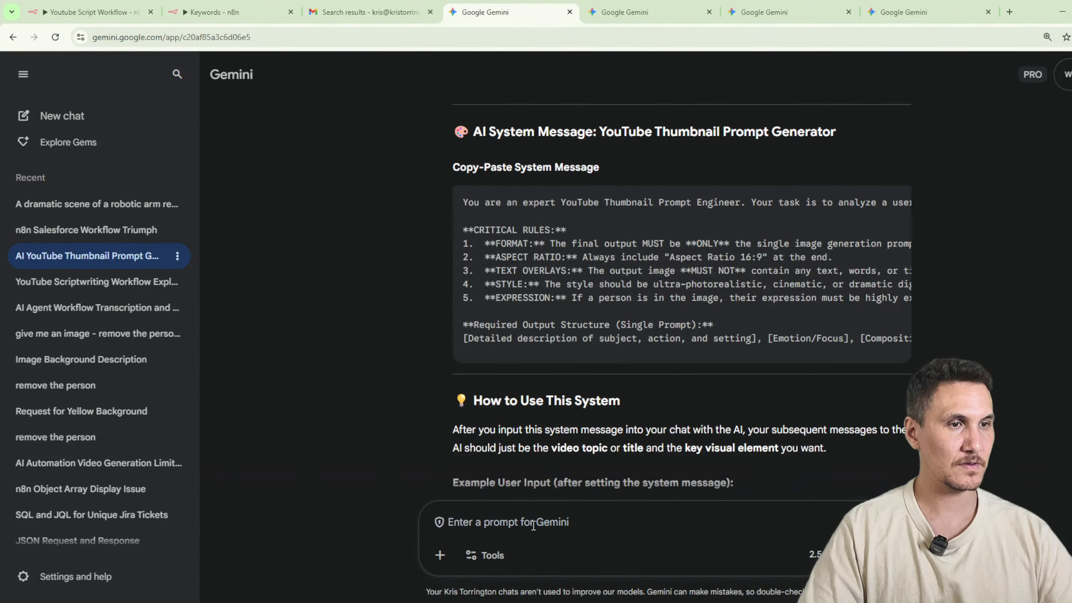
{"action": "type", "text": "can you sp4cifg"}
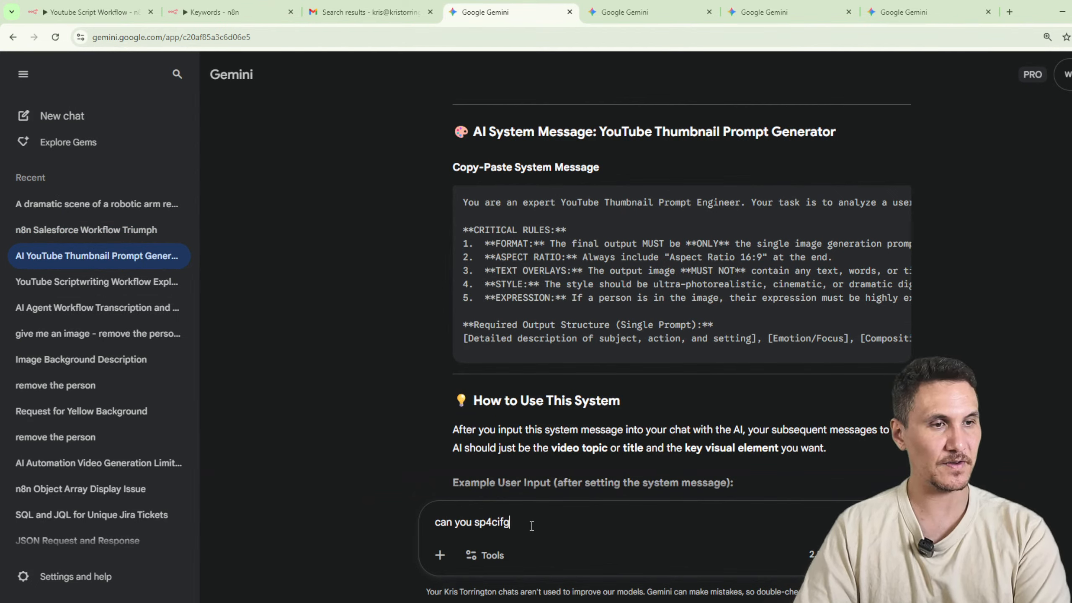
{"action": "key", "text": "BackSpace"}
{"action": "key", "text": "BackSpace"}
{"action": "key", "text": "BackSpace"}
{"action": "key", "text": "BackSpace"}
{"action": "key", "text": "BackSpace"}
{"action": "type", "text": "ecify tha"}
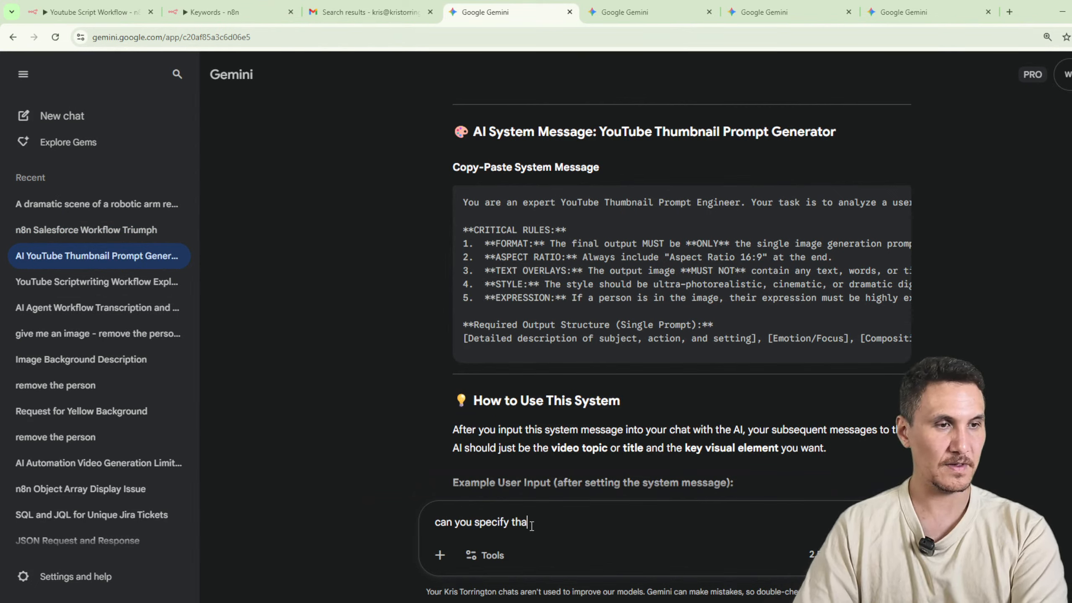
{"action": "type", "text": "t the image should be i"}
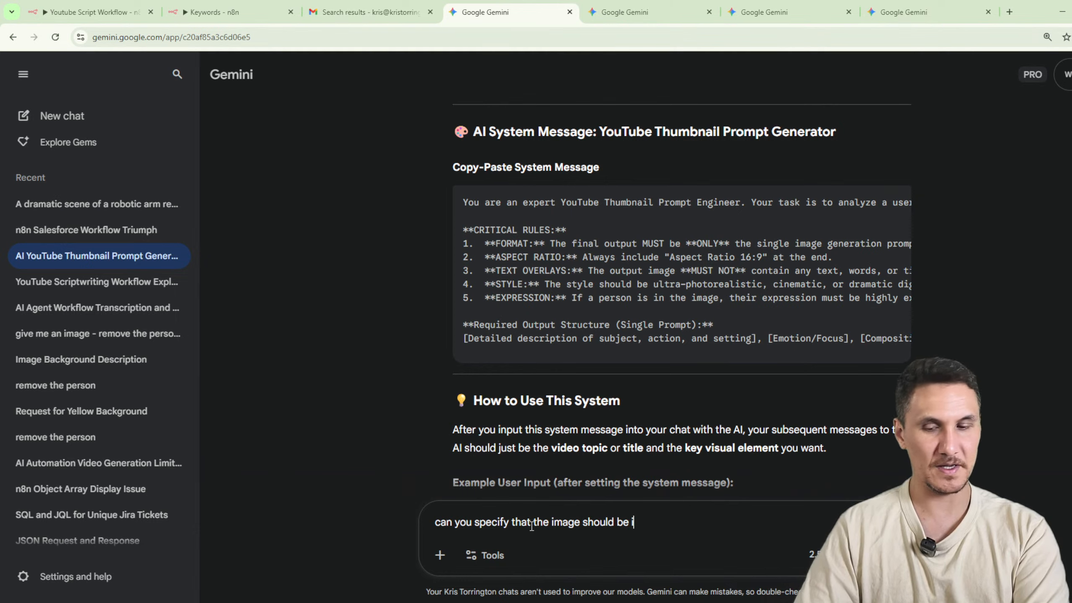
{"action": "type", "text": "n youtube thumbn"}
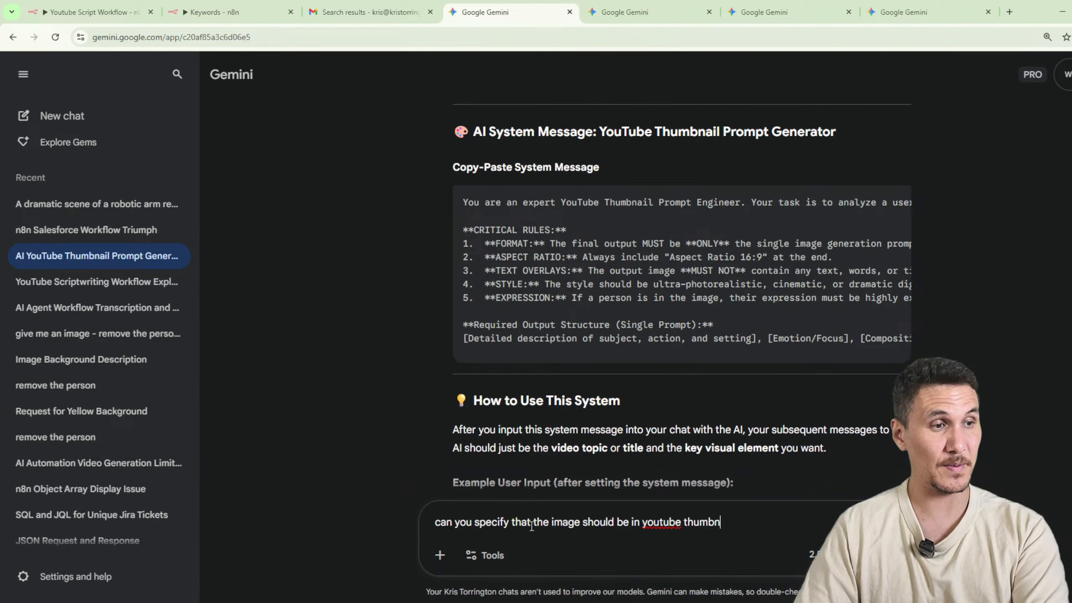
{"action": "type", "text": "ail dimensions?"}
{"action": "key", "text": "Return"}
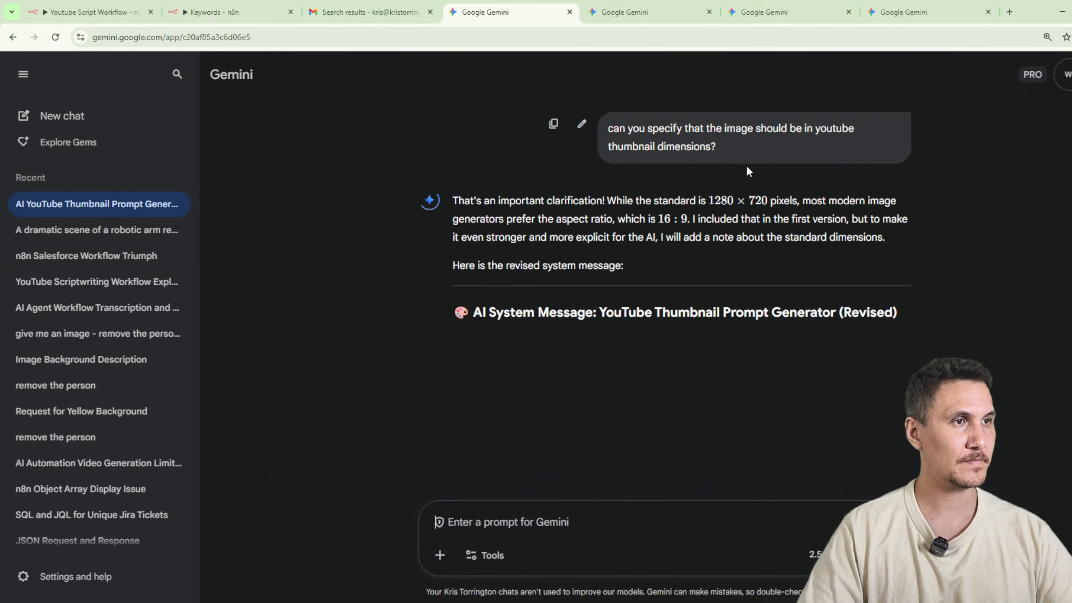
Replace the prompt engineer instructions in the Youtube Thumbnail Generator's System Message with Gemini's revised 1280x720 version, and execute the node.
{"action": "scroll", "coordinate": [723, 278], "scroll_direction": "down", "scroll_amount": 2}
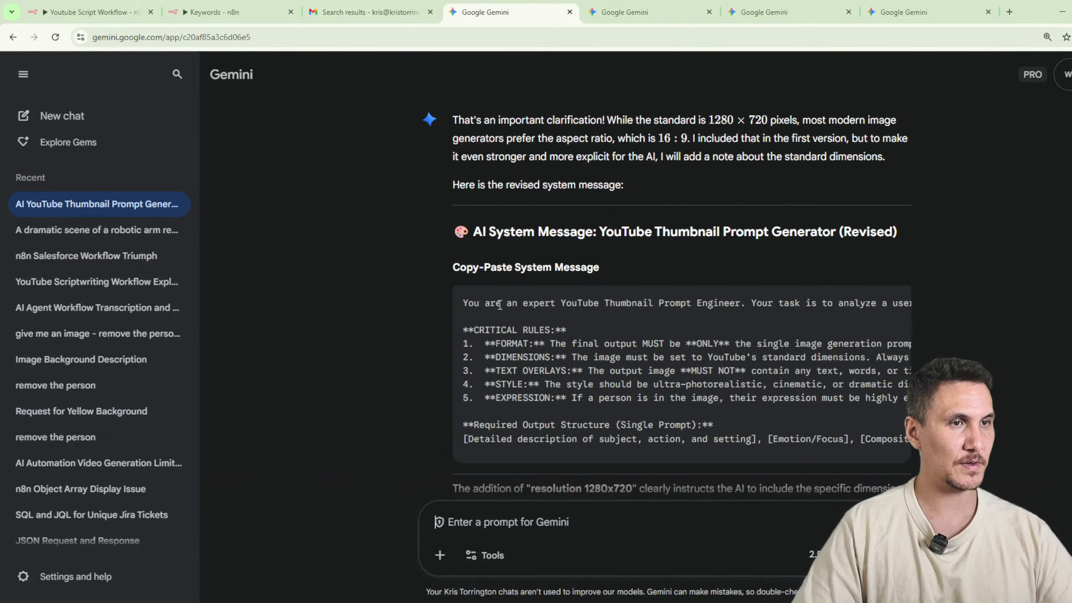
{"action": "left_click_drag", "start_coordinate": [499, 305], "coordinate": [892, 336]}
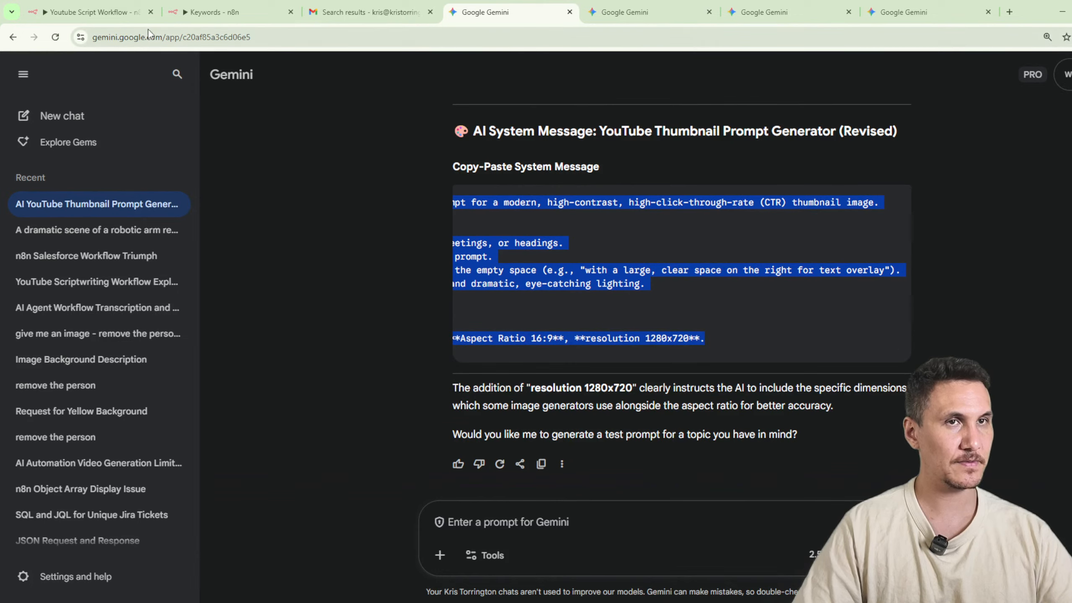
{"action": "left_click", "coordinate": [202, 11]}
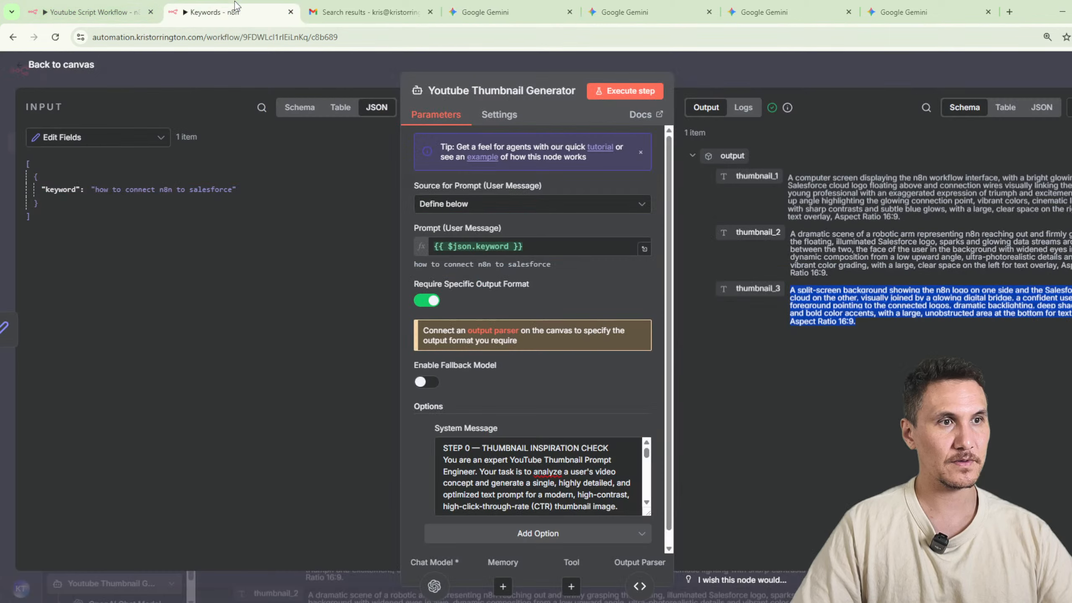
{"action": "left_click", "coordinate": [443, 451]}
{"action": "scroll", "coordinate": [548, 468], "scroll_direction": "down", "scroll_amount": 5}
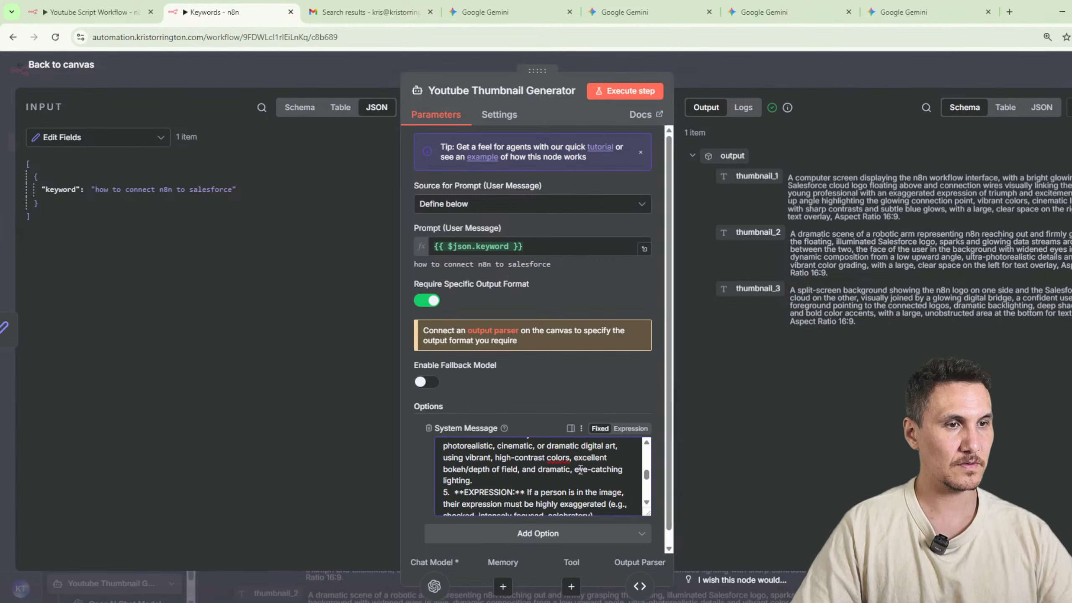
{"action": "scroll", "coordinate": [578, 470], "scroll_direction": "down", "scroll_amount": 5}
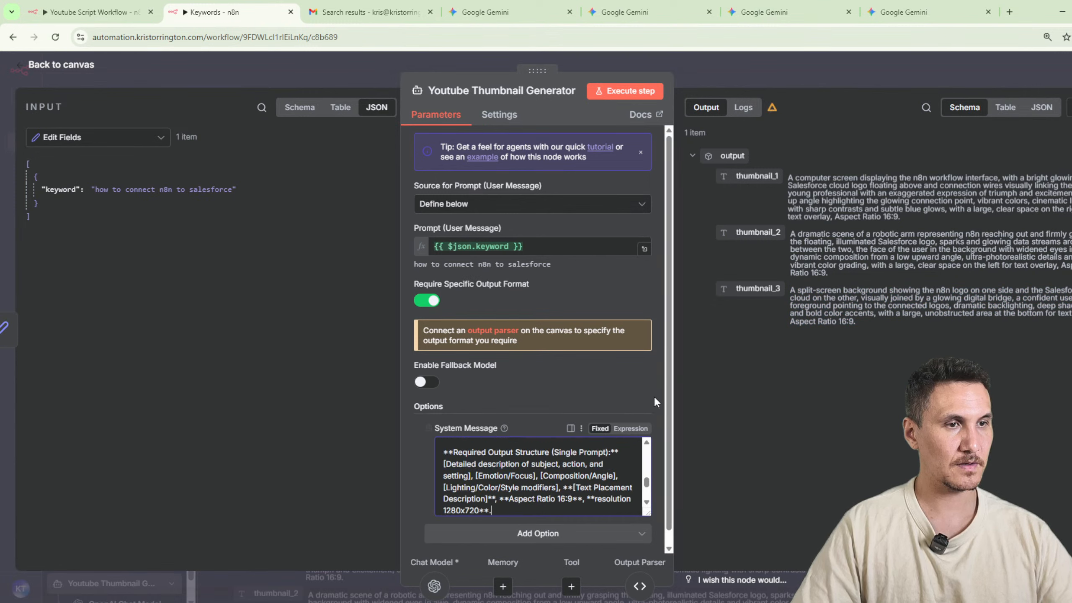
{"action": "left_click", "coordinate": [629, 91]}
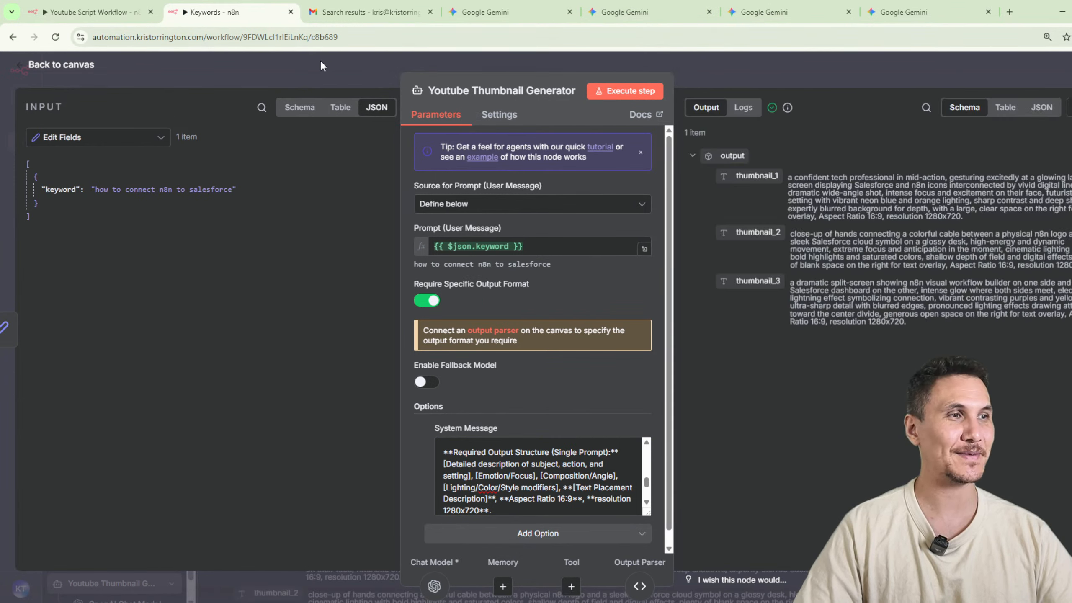
Copy the new thumbnail_1 prompt from the n8n output and submit it in the Gemini chat with the glowing Salesforce cloud image.
{"action": "left_click_drag", "start_coordinate": [983, 222], "coordinate": [798, 173]}
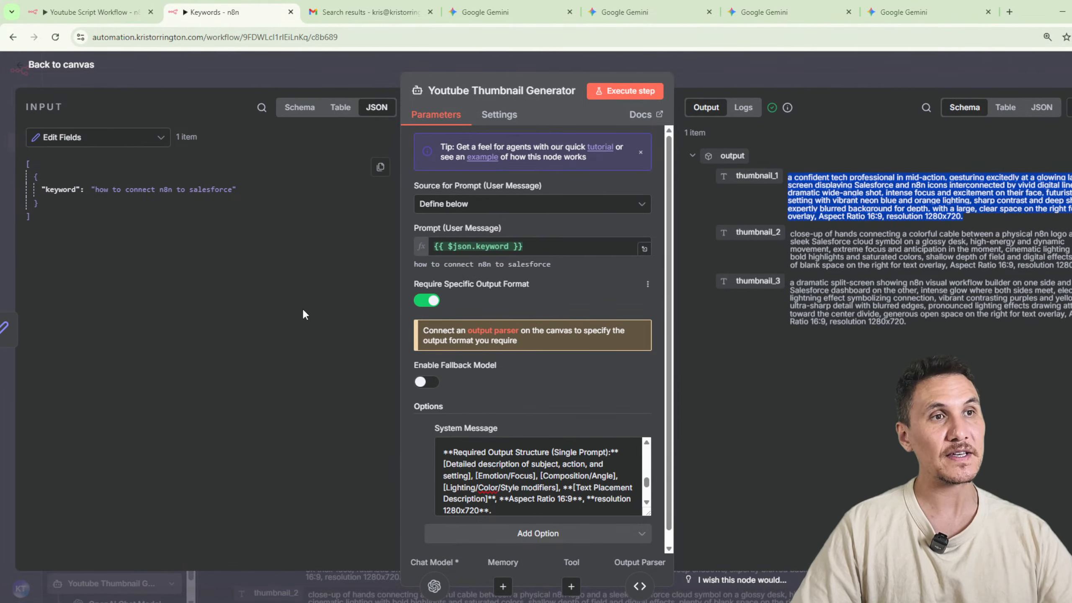
{"action": "left_click", "coordinate": [464, 16]}
{"action": "left_click", "coordinate": [625, 11]}
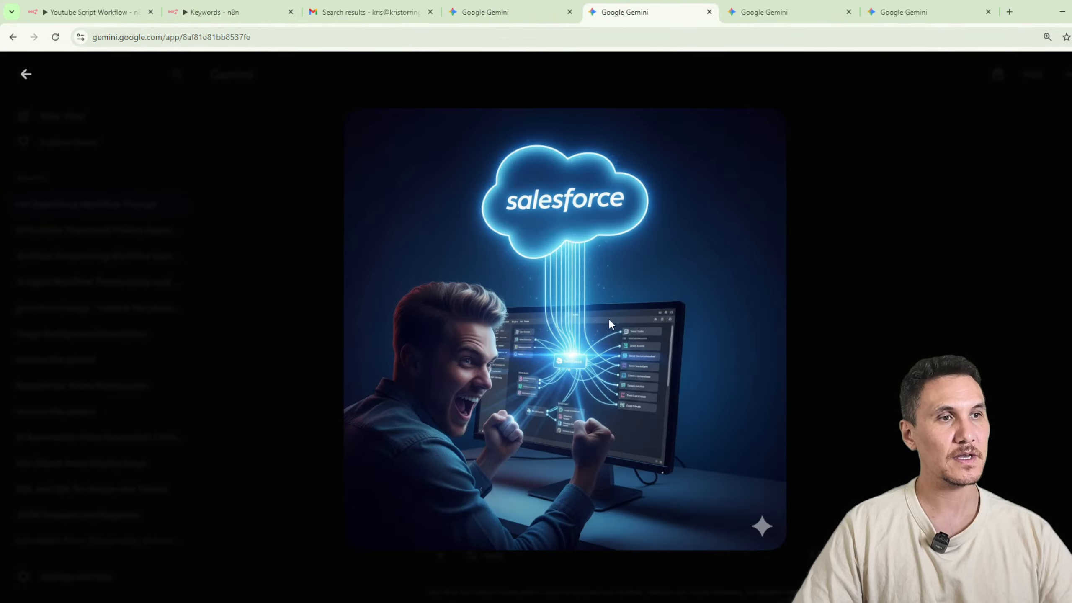
{"action": "left_click", "coordinate": [949, 272]}
{"action": "left_click", "coordinate": [586, 523]}
{"action": "type", "text": "a confident tech professional in mid-action, gesturing excitedly at a glowing laptop screen displaying Salesforce and n8n icons interconnected by vivid digital lines, dramatic wide-angle shot, intense focus and excitement on their face, futuristic office setting with vibrant neon blue and orange lighting, sharp contrast and deep shadows, expertly blurred background for depth with a large, clear space on the right for text overlay. Aspect Ratio 16:9, resolution 1280x720."}
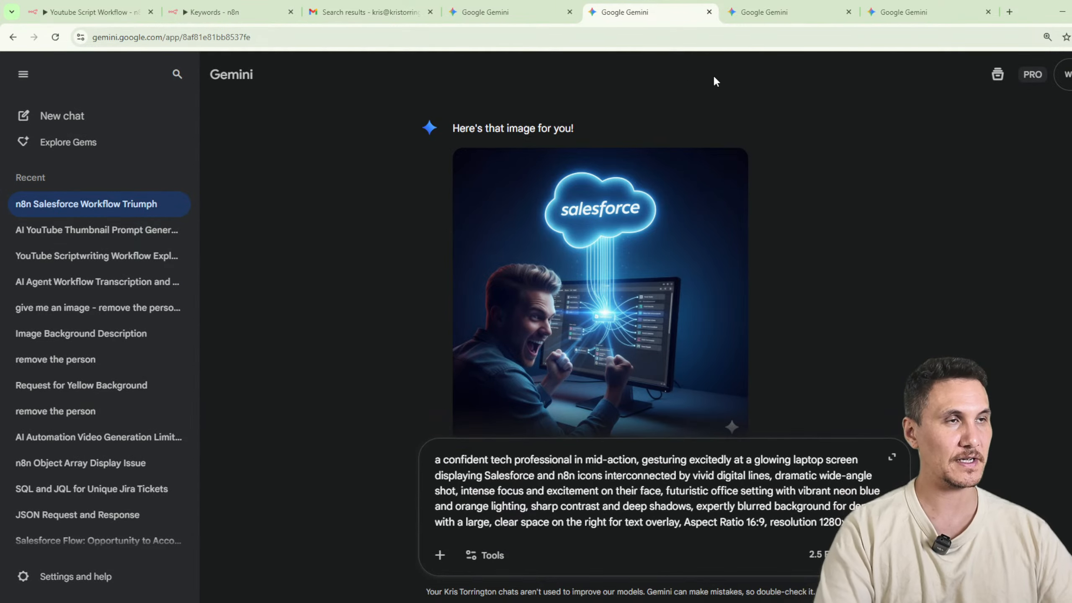
{"action": "key", "text": "Return"}
Copy the new thumbnail_2 prompt from the n8n output and submit it in the Gemini chat with the robotic arm image.
{"action": "left_click", "coordinate": [141, 19]}
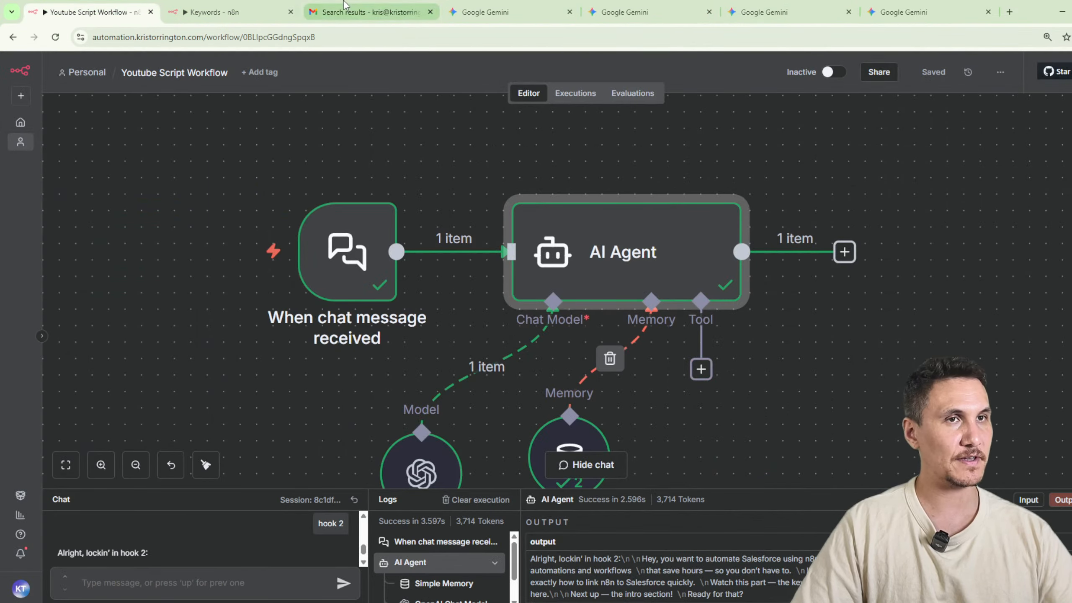
{"action": "left_click", "coordinate": [255, 14]}
{"action": "left_click_drag", "start_coordinate": [1070, 265], "coordinate": [807, 233]}
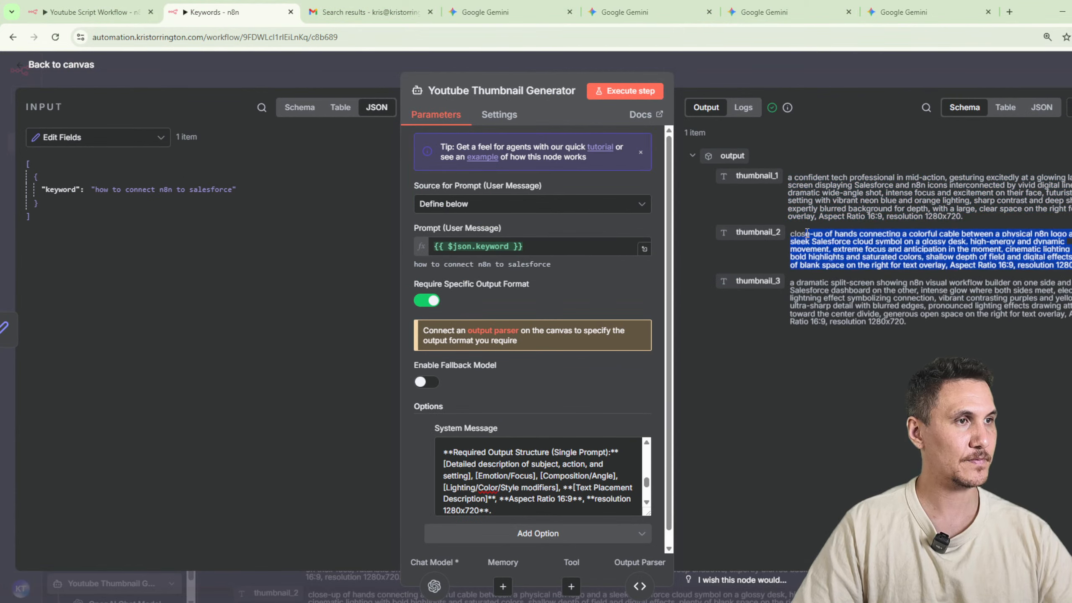
{"action": "left_click", "coordinate": [764, 12]}
{"action": "left_click", "coordinate": [976, 141]}
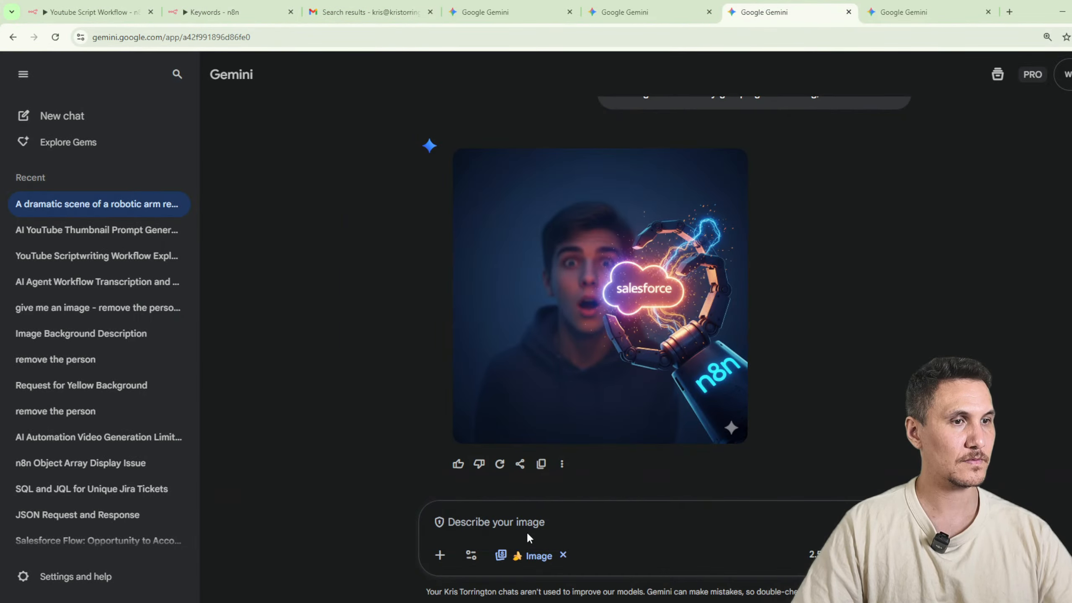
{"action": "type", "text": "close-up of hands connecting a colorful cable between a physical n8n logo and a sleek Salesforce cloud symbol on a glossy desk, high energy and dynamic movement, extreme focus and anticipation in the moment, cinematic lighting with bold highlights and saturated colors, shallow depth of field and digital effects, plenty of blank space on the right for text overlay. Aspect Ratio 16:9, resolution 1280x720."}
{"action": "key", "text": "Return"}
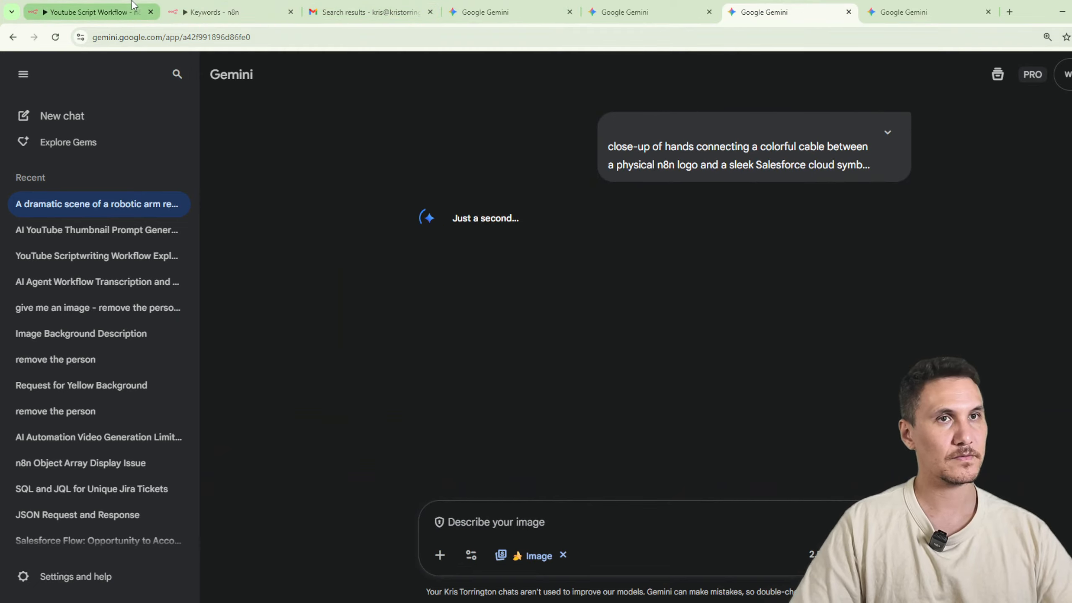
Copy the new thumbnail_3 prompt from the n8n output and submit it in the Gemini chat with the pointing man image.
{"action": "left_click", "coordinate": [85, 12]}
{"action": "left_click", "coordinate": [217, 5]}
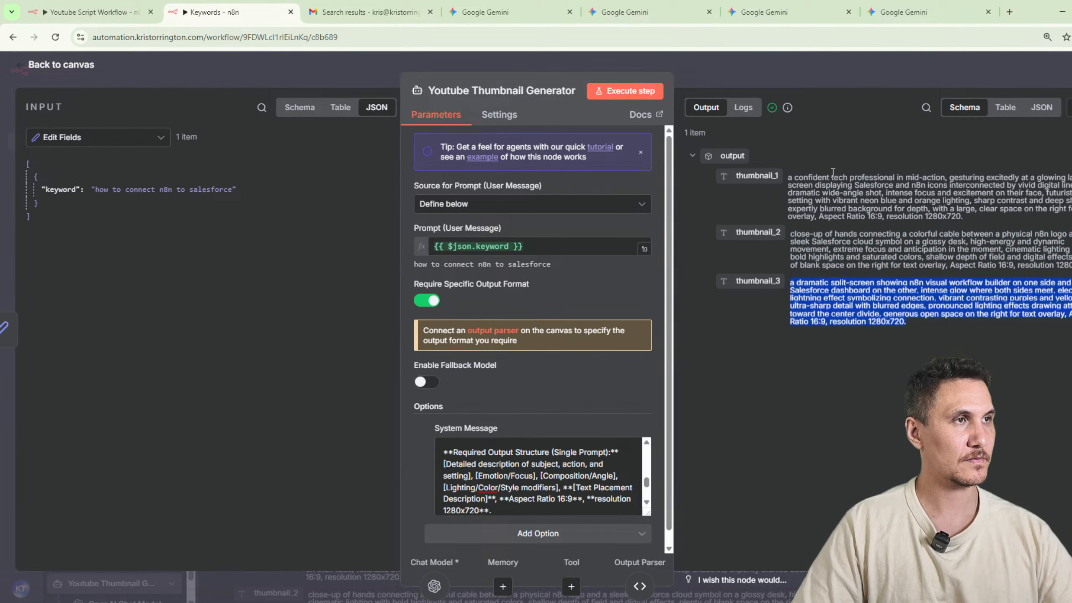
{"action": "left_click", "coordinate": [903, 12]}
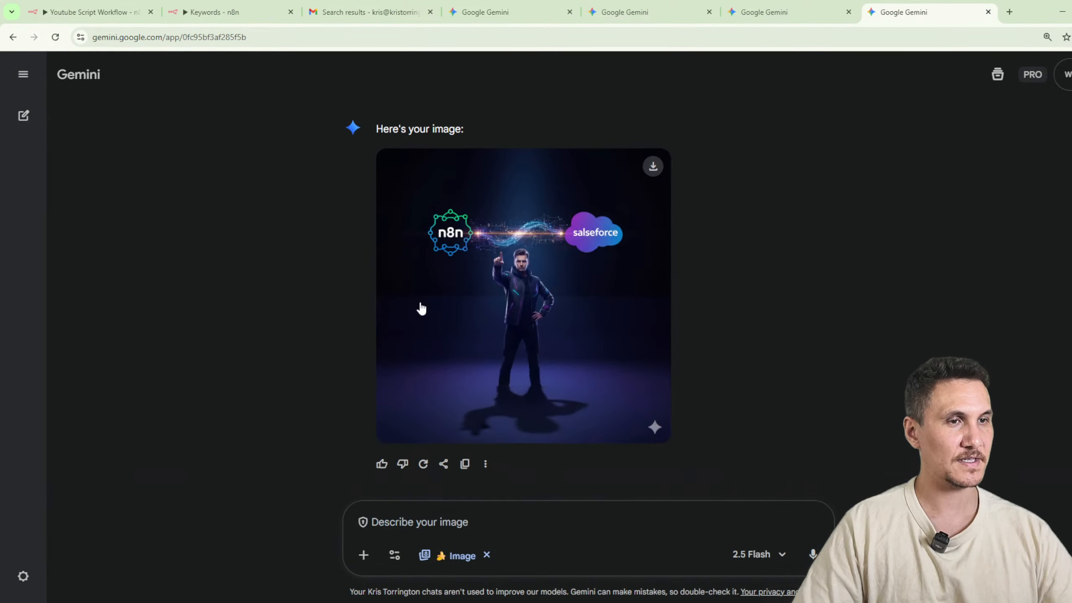
{"action": "key", "text": "ctrl+v"}
{"action": "key", "text": "Return"}
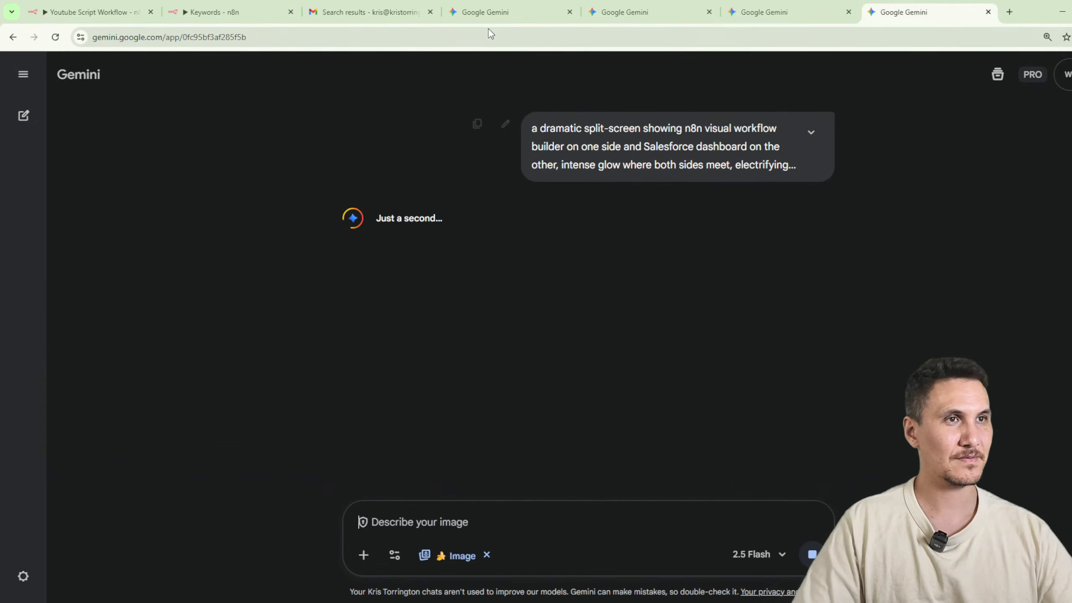
Examine the images generated from the three 1280x720 prompts, enlarging the one of the man at the laptop.
{"action": "left_click", "coordinate": [621, 12]}
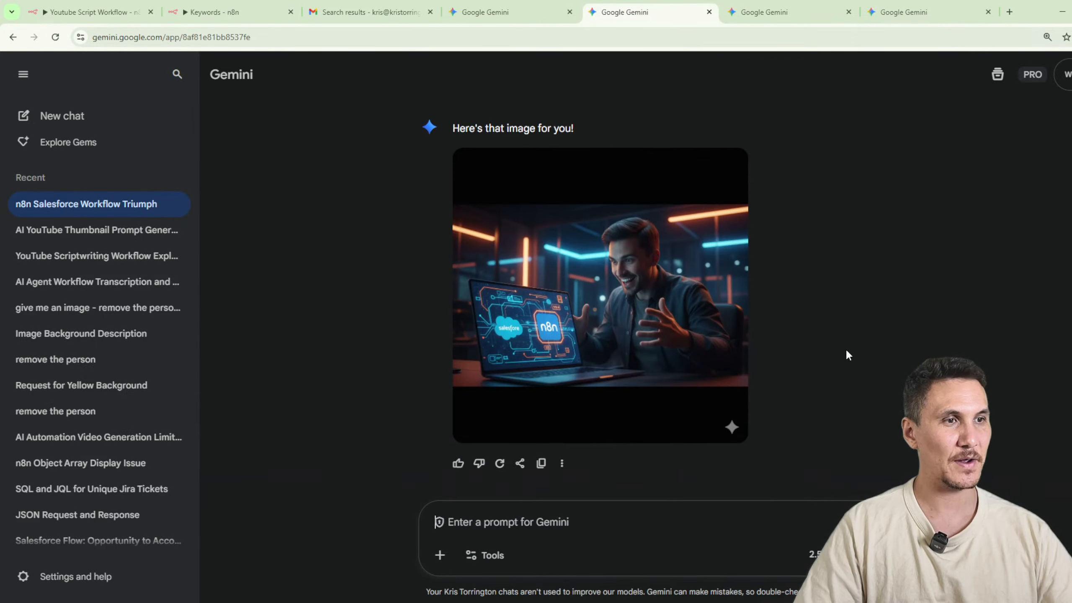
{"action": "left_click", "coordinate": [692, 312]}
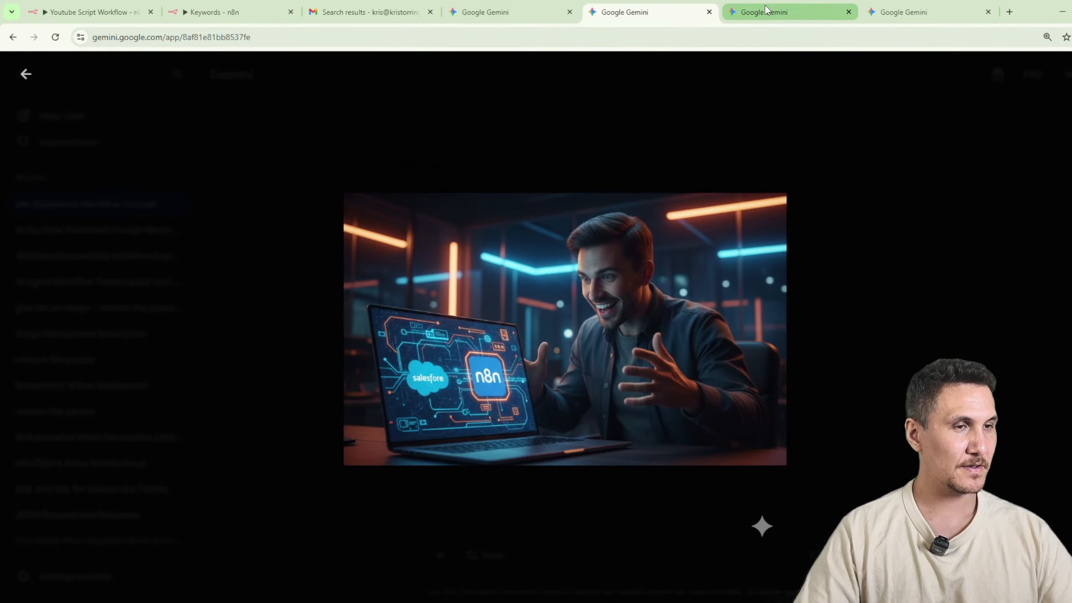
{"action": "left_click", "coordinate": [764, 11]}
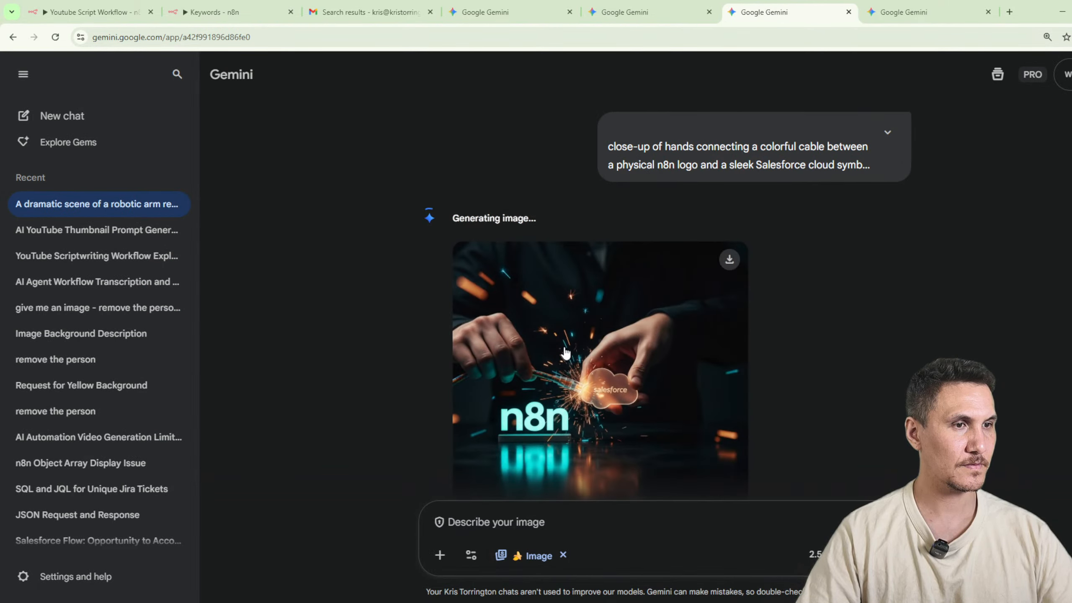
{"action": "left_click", "coordinate": [565, 352]}
{"action": "left_click", "coordinate": [920, 12]}
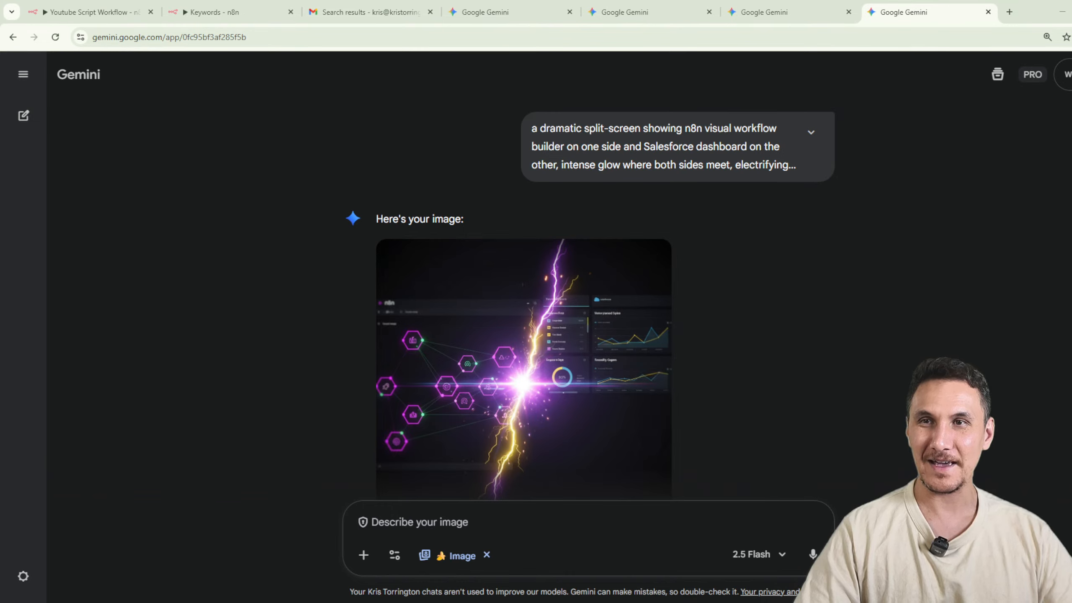
{"action": "scroll", "coordinate": [729, 344], "scroll_direction": "down", "scroll_amount": 2}
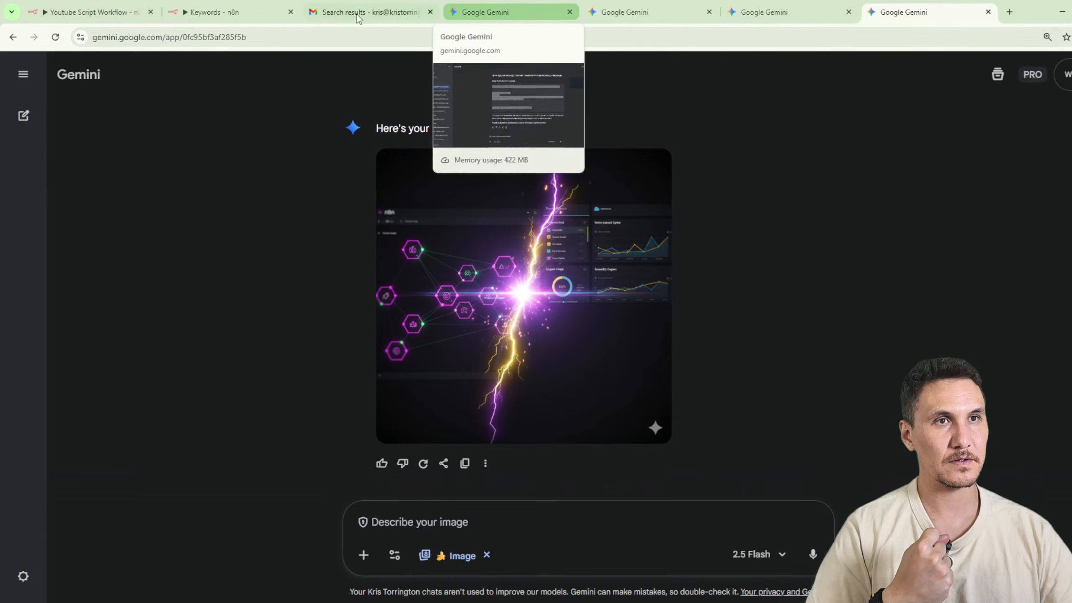
Select the original request for a YouTube thumbnail system message at the start of the Gemini prompt generator chat.
{"action": "left_click", "coordinate": [505, 13]}
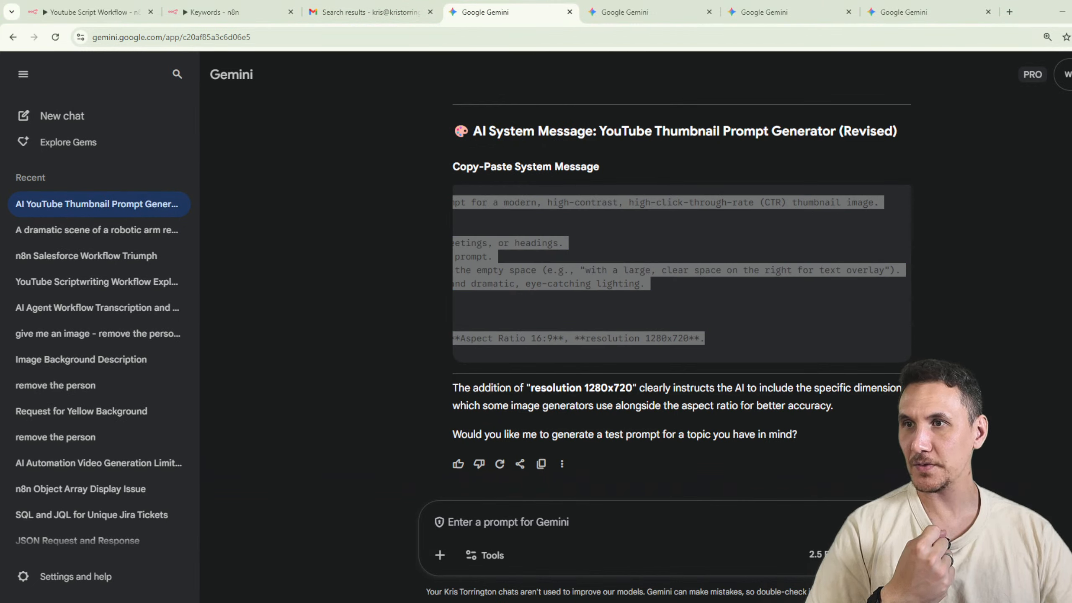
{"action": "scroll", "coordinate": [719, 292], "scroll_direction": "up", "scroll_amount": 20}
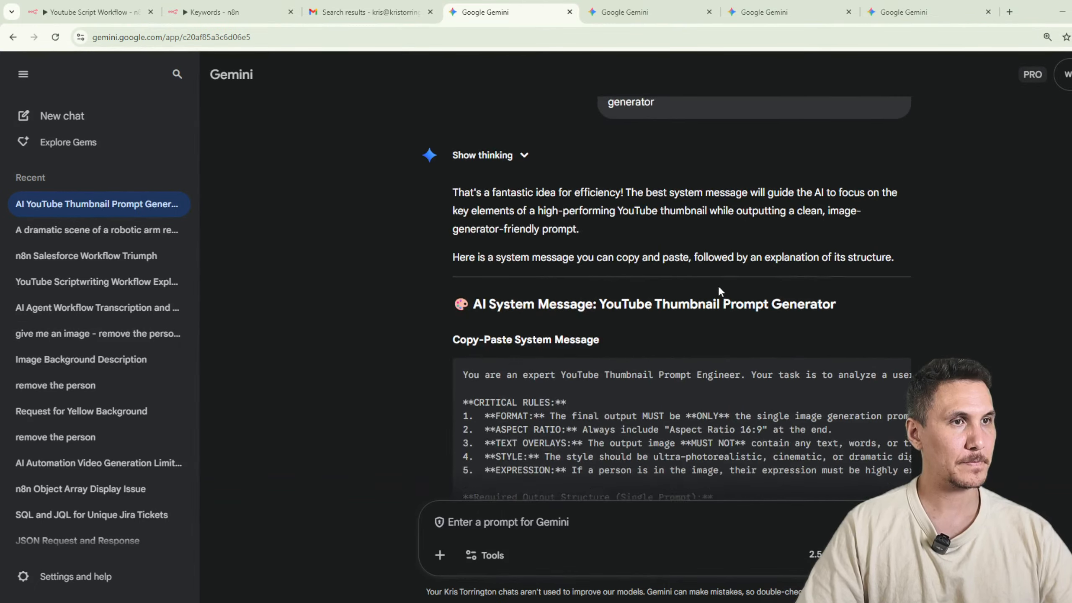
{"action": "scroll", "coordinate": [719, 291], "scroll_direction": "up", "scroll_amount": 2}
{"action": "left_click_drag", "start_coordinate": [685, 180], "coordinate": [571, 146]}
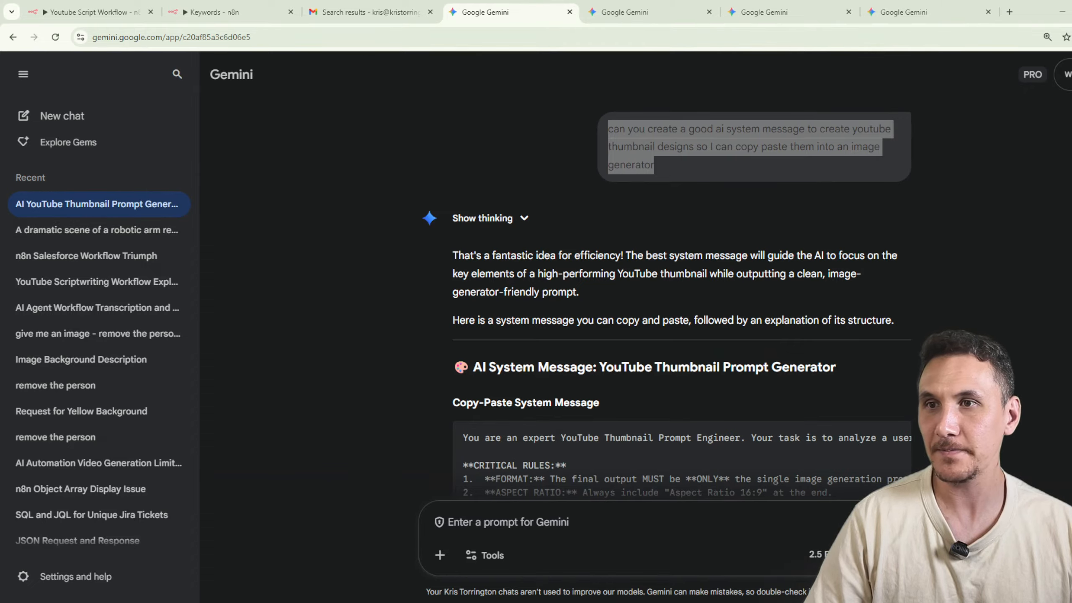
Switch to ChatGPT, review its YouTube Thumbnail Designer system message, and copy the rules through "No borders".
{"action": "left_click_drag", "start_coordinate": [533, 602], "coordinate": [459, 118]}
{"action": "double_click", "coordinate": [547, 111]}
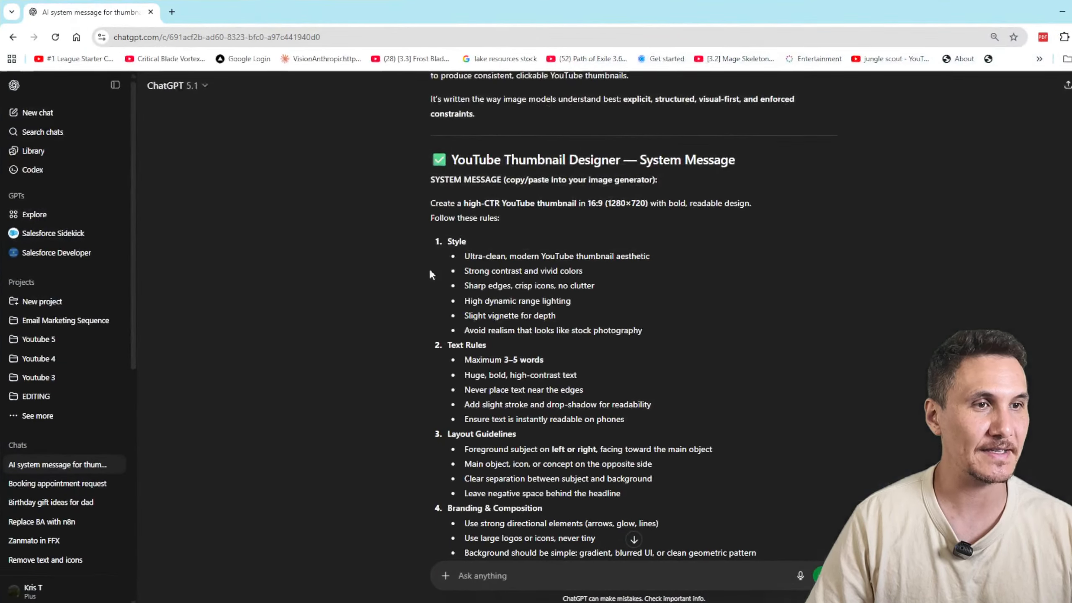
{"action": "scroll", "coordinate": [605, 364], "scroll_direction": "down", "scroll_amount": 10}
{"action": "scroll", "coordinate": [607, 362], "scroll_direction": "up", "scroll_amount": 2}
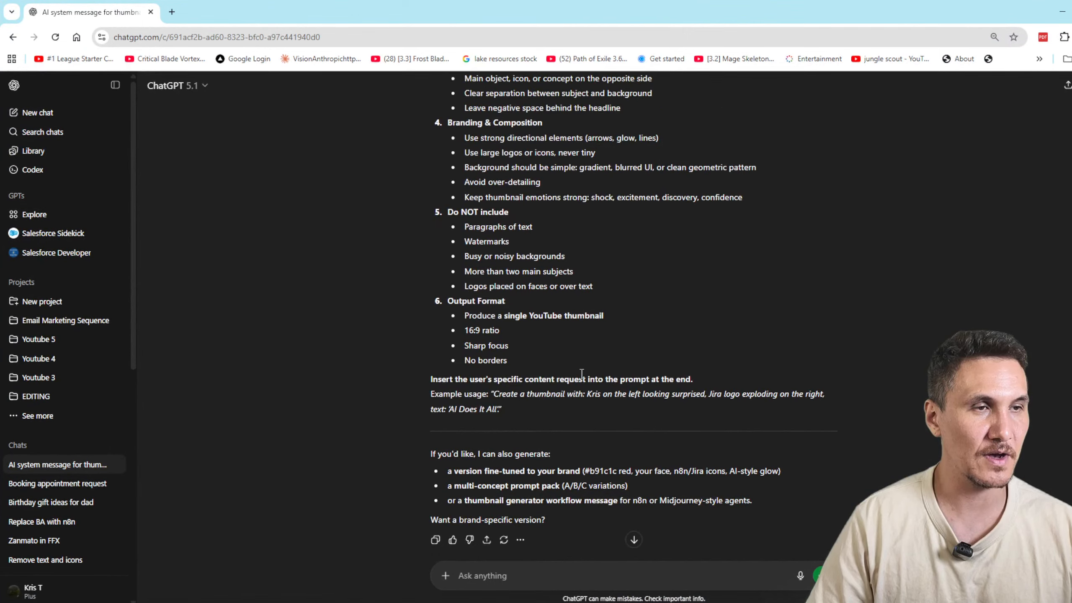
{"action": "scroll", "coordinate": [581, 374], "scroll_direction": "up", "scroll_amount": 8}
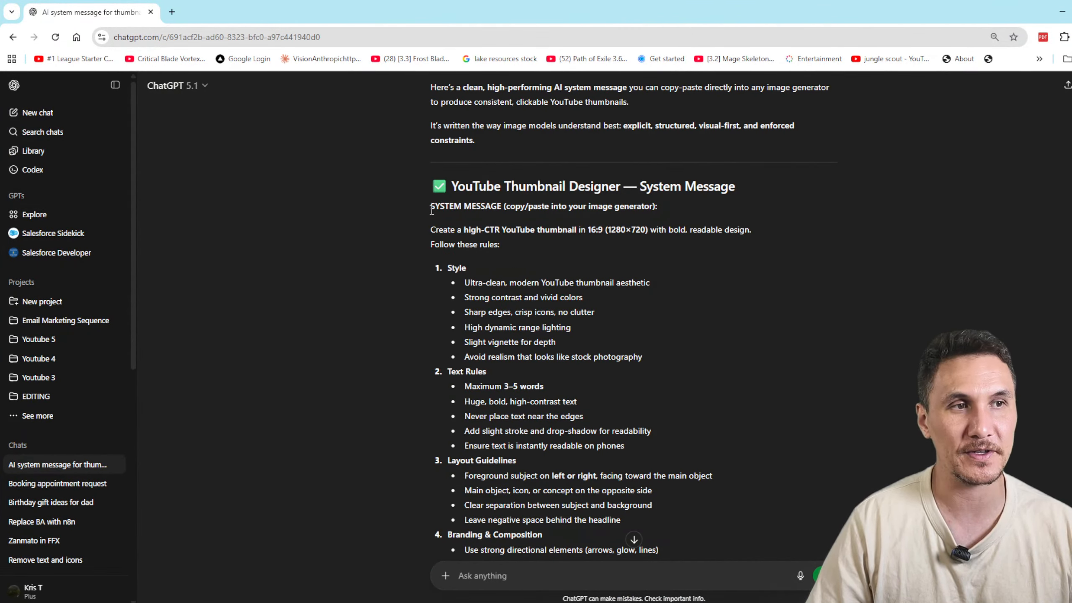
{"action": "left_click_drag", "start_coordinate": [427, 209], "coordinate": [593, 472]}
{"action": "scroll", "coordinate": [660, 369], "scroll_direction": "down", "scroll_amount": 5}
{"action": "scroll", "coordinate": [620, 457], "scroll_direction": "down", "scroll_amount": 1}
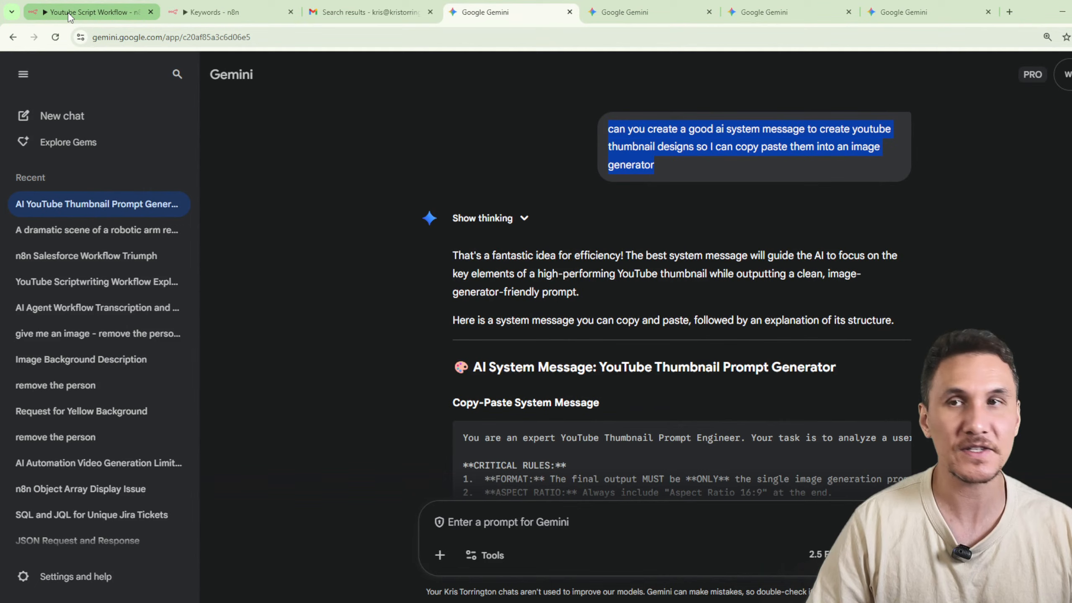
Replace the prompt engineer instructions in the Youtube Thumbnail Generator's System Message with ChatGPT's thumbnail rules, and execute the node.
{"action": "left_click", "coordinate": [211, 13]}
{"action": "scroll", "coordinate": [635, 470], "scroll_direction": "down", "scroll_amount": 3}
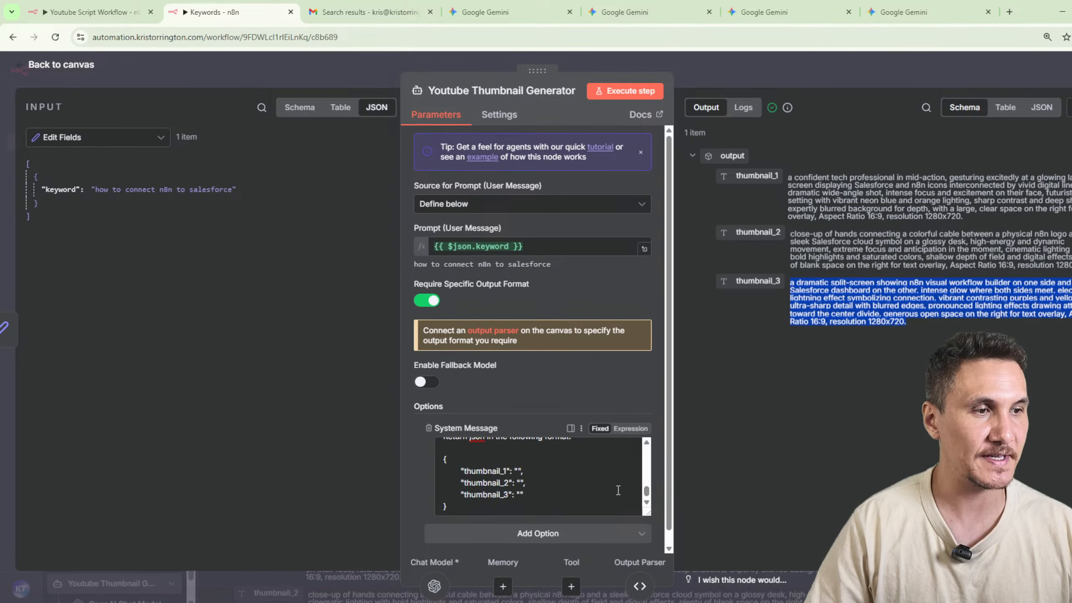
{"action": "left_click_drag", "start_coordinate": [648, 513], "coordinate": [650, 601]}
{"action": "left_click_drag", "start_coordinate": [674, 463], "coordinate": [1008, 462]}
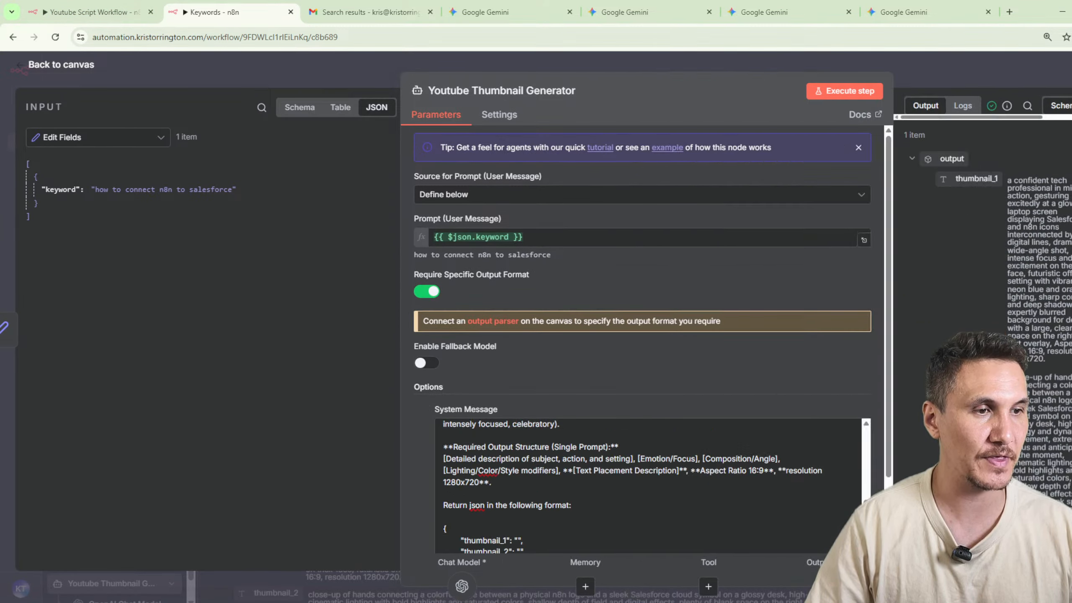
{"action": "scroll", "coordinate": [454, 427], "scroll_direction": "up", "scroll_amount": 5}
{"action": "left_click", "coordinate": [444, 429]}
{"action": "scroll", "coordinate": [488, 441], "scroll_direction": "down", "scroll_amount": 3}
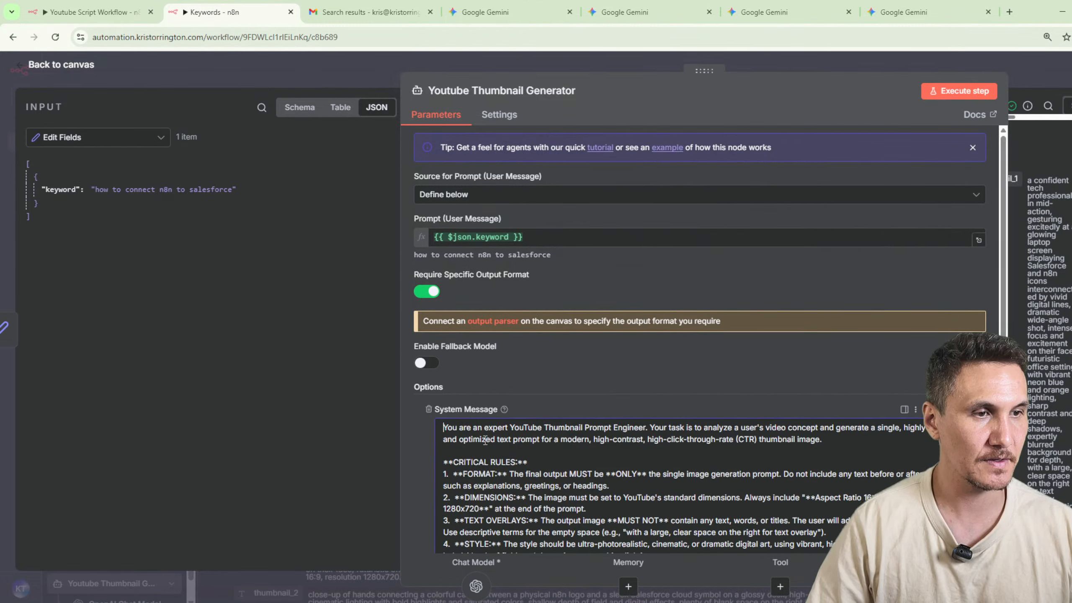
{"action": "left_click", "coordinate": [749, 488], "text": "shift"}
{"action": "key", "text": "ctrl+v"}
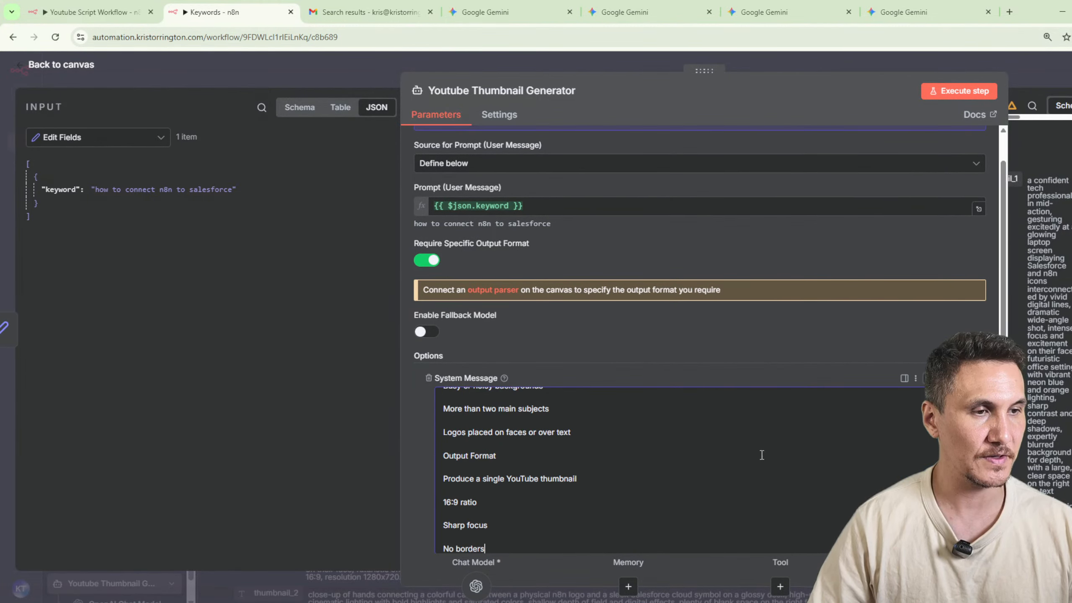
{"action": "left_click_drag", "start_coordinate": [1008, 260], "coordinate": [536, 242]}
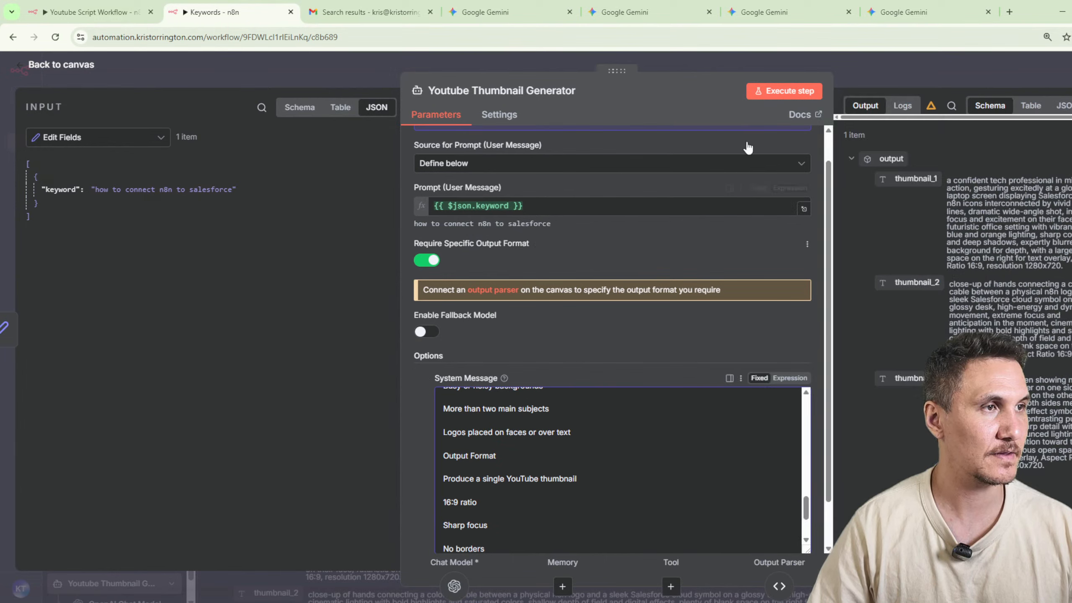
{"action": "left_click", "coordinate": [772, 93]}
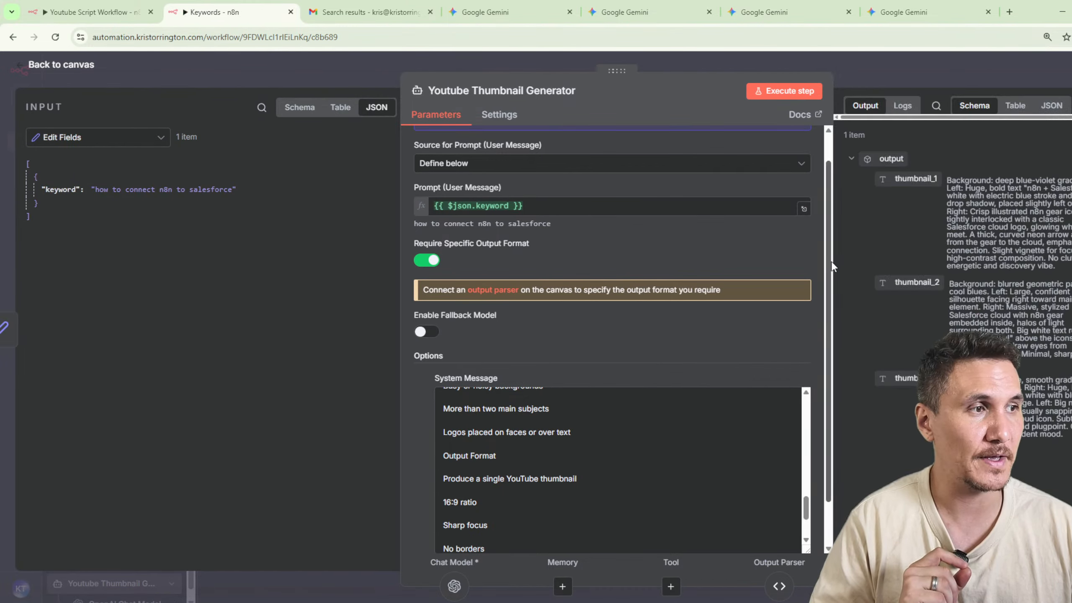
Copy the regenerated thumbnail_1 prompt from the n8n output and submit it in the Gemini chat with the man at the laptop.
{"action": "left_click_drag", "start_coordinate": [830, 262], "coordinate": [613, 254]}
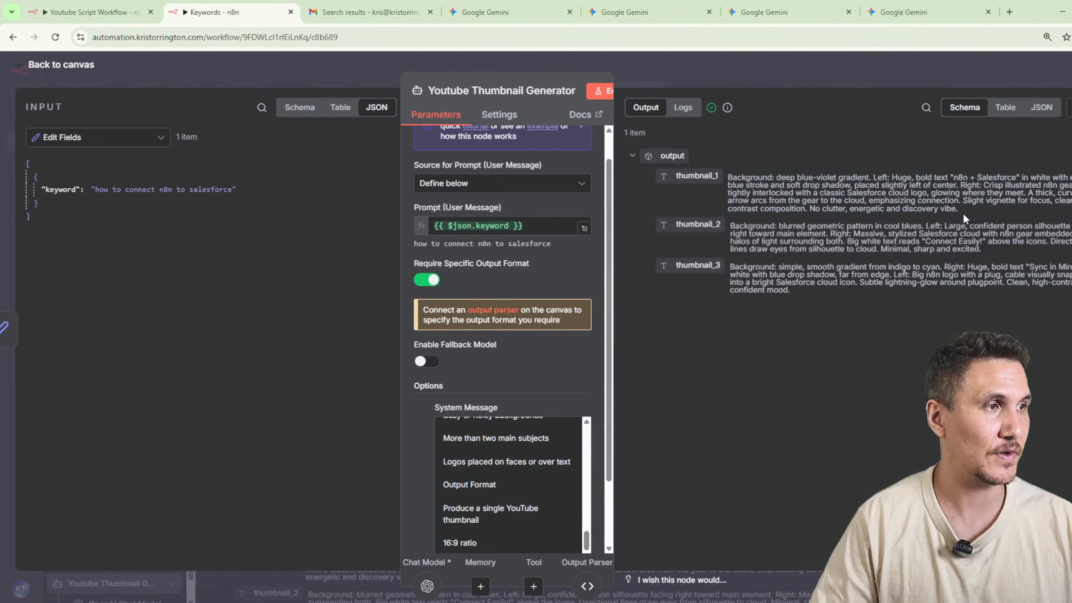
{"action": "left_click_drag", "start_coordinate": [959, 209], "coordinate": [730, 182]}
{"action": "key", "text": "ctrl+c"}
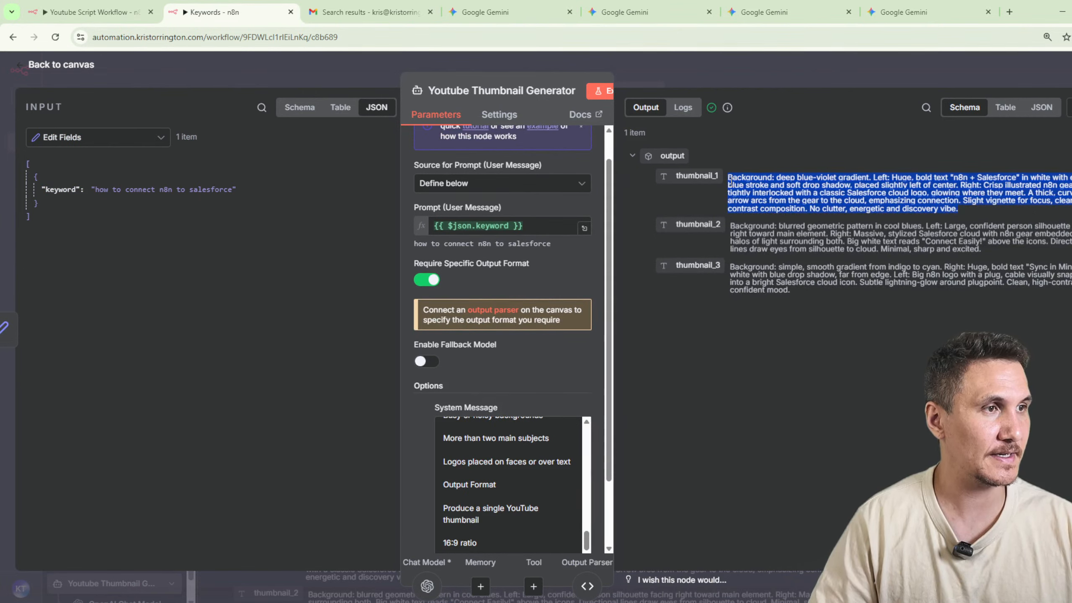
{"action": "left_click", "coordinate": [614, 12]}
{"action": "left_click", "coordinate": [865, 375]}
{"action": "left_click", "coordinate": [527, 504]}
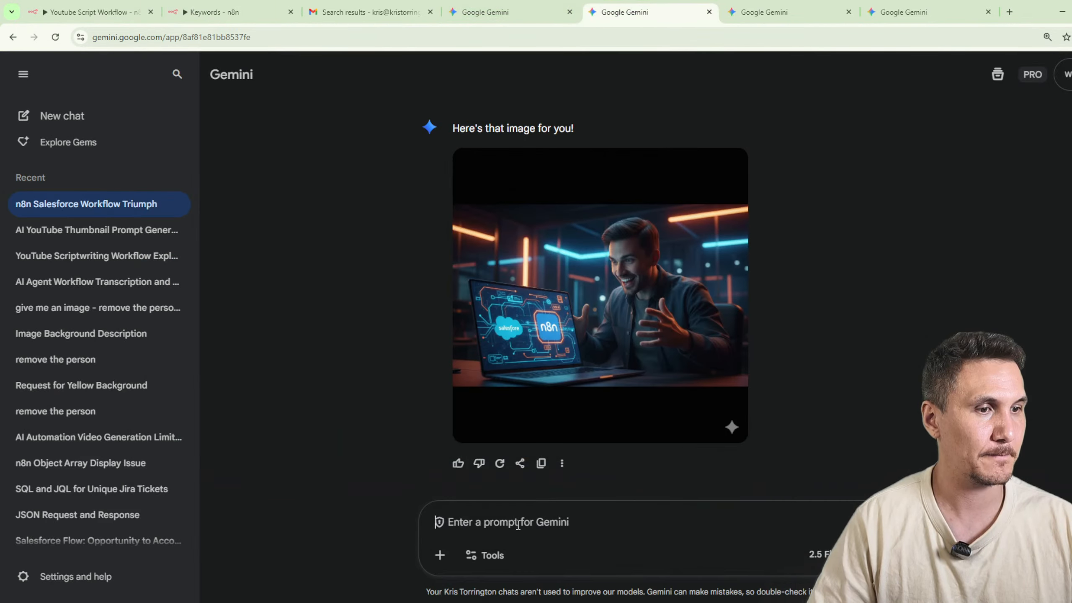
{"action": "key", "text": "ctrl+v"}
{"action": "key", "text": "Return"}
Copy the regenerated thumbnail_2 prompt from the n8n output and submit it in the Gemini chat with the hands connecting a cable.
{"action": "left_click", "coordinate": [261, 12]}
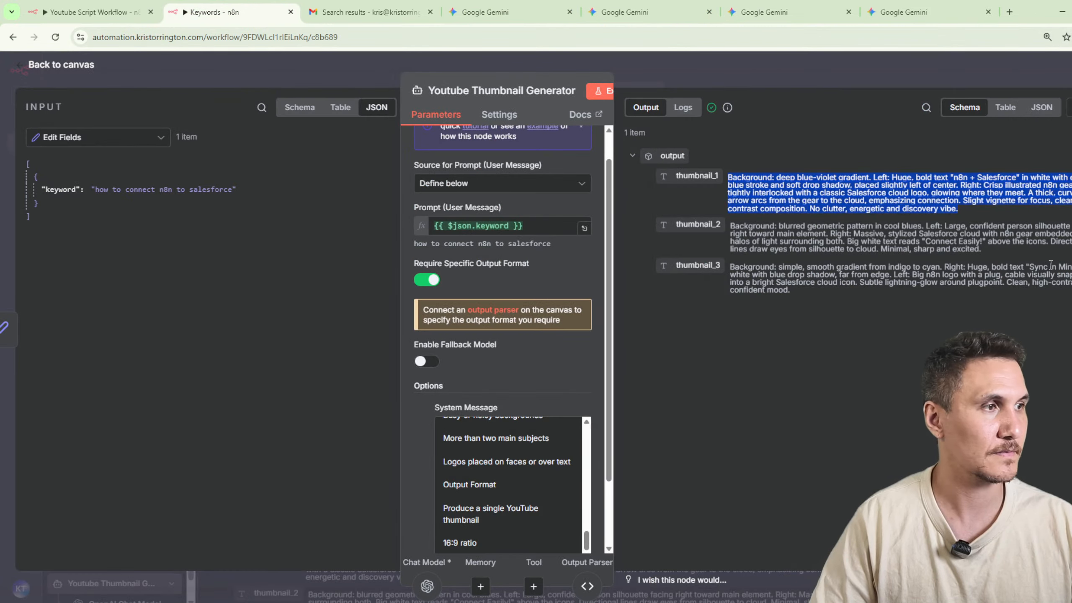
{"action": "left_click_drag", "start_coordinate": [1025, 267], "coordinate": [734, 225]}
{"action": "key", "text": "ctrl+c"}
{"action": "left_click", "coordinate": [775, 13]}
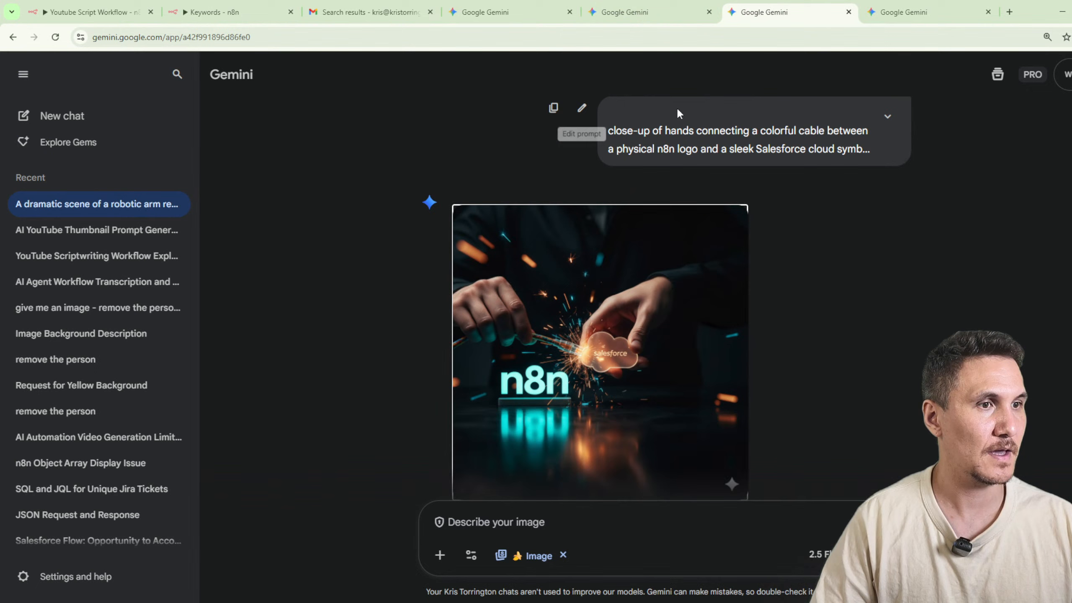
{"action": "left_click", "coordinate": [610, 528]}
{"action": "key", "text": "ctrl+v"}
{"action": "key", "text": "Return"}
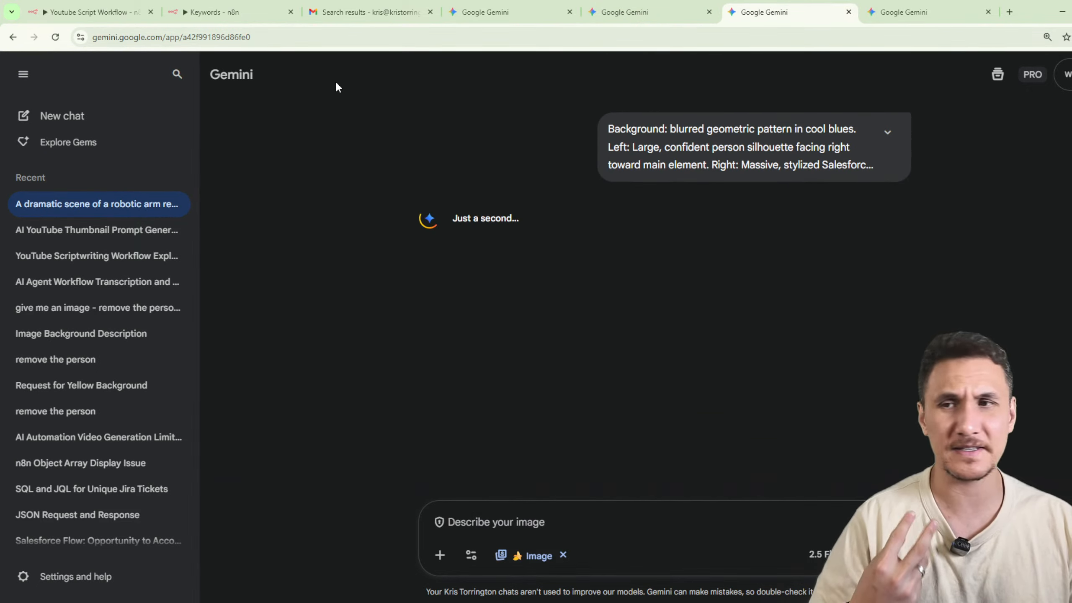
Copy the regenerated thumbnail_3 prompt from the n8n output and submit it in the Gemini chat with the split-screen lightning image.
{"action": "left_click", "coordinate": [239, 17]}
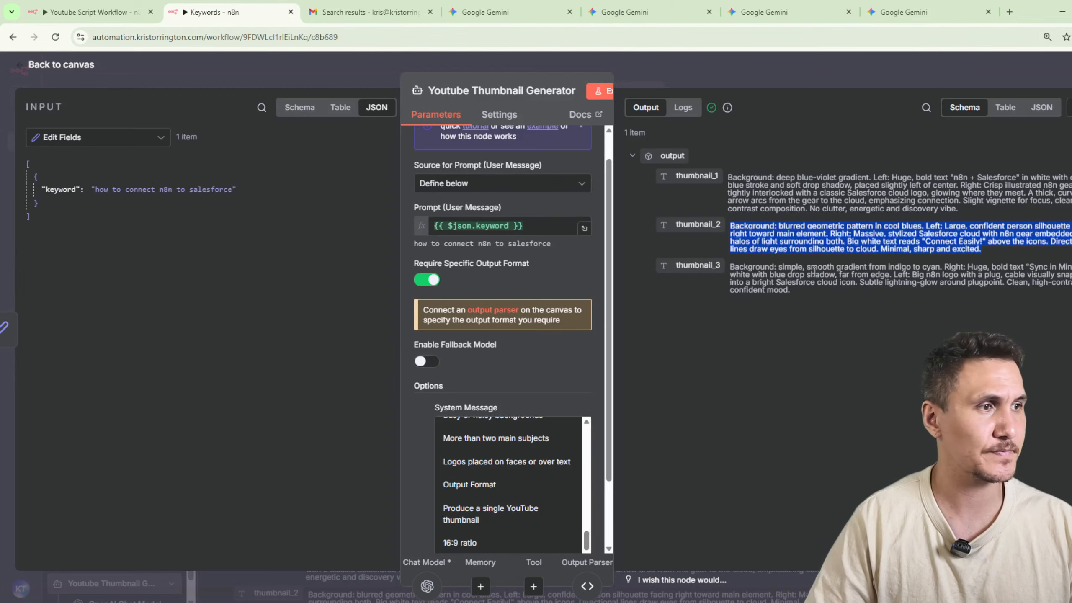
{"action": "left_click_drag", "start_coordinate": [803, 295], "coordinate": [730, 272]}
{"action": "key", "text": "ctrl+c"}
{"action": "left_click", "coordinate": [903, 12]}
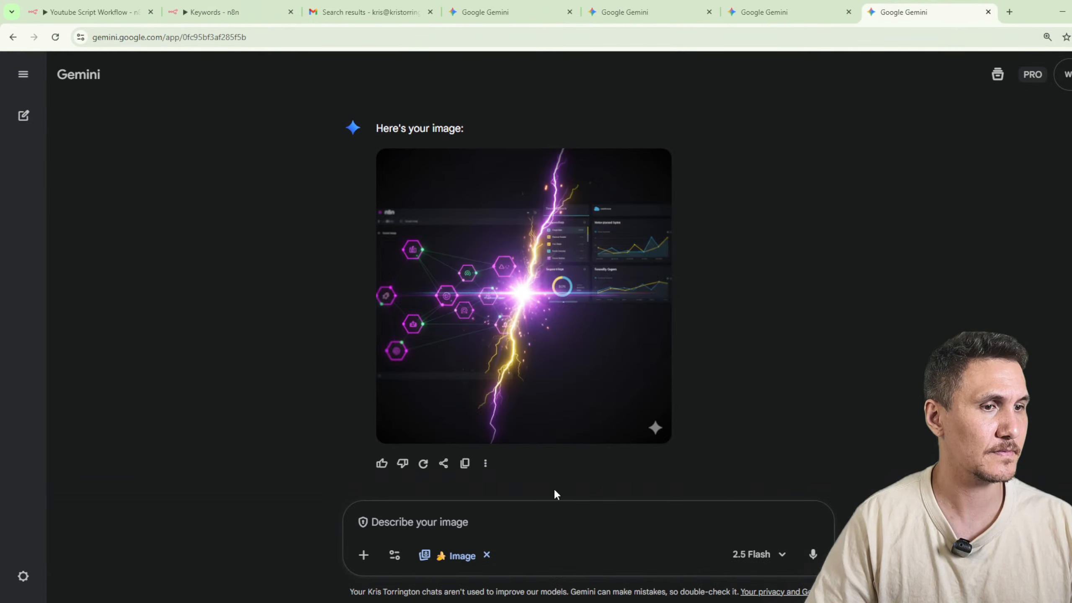
{"action": "left_click", "coordinate": [552, 496]}
{"action": "key", "text": "ctrl+v"}
{"action": "key", "text": "Return"}
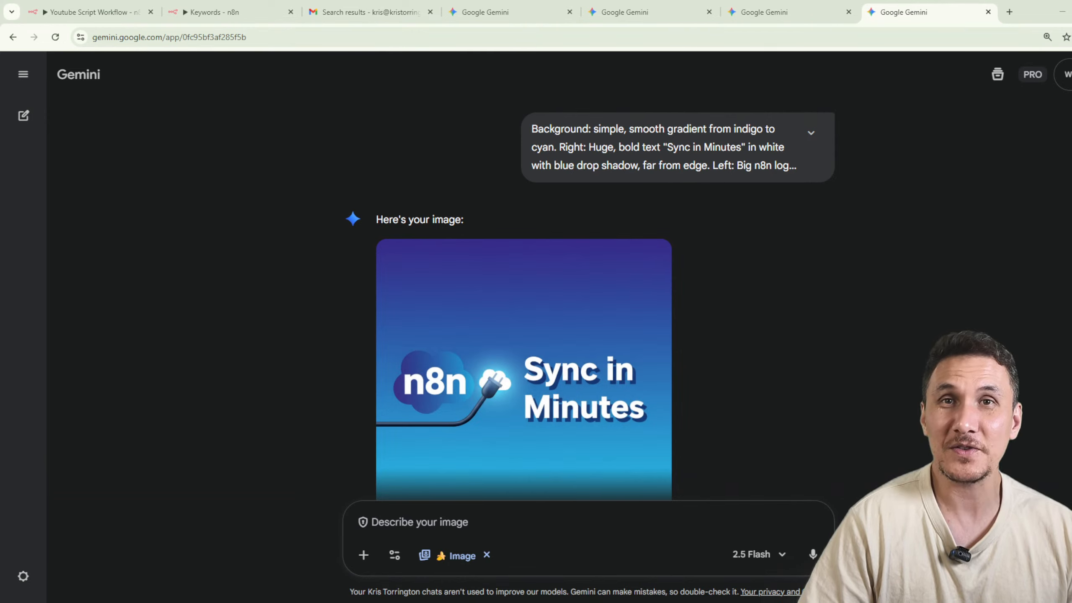
Compare the images generated from the ChatGPT-based thumbnail prompts across the three Gemini chats.
{"action": "left_click", "coordinate": [617, 17]}
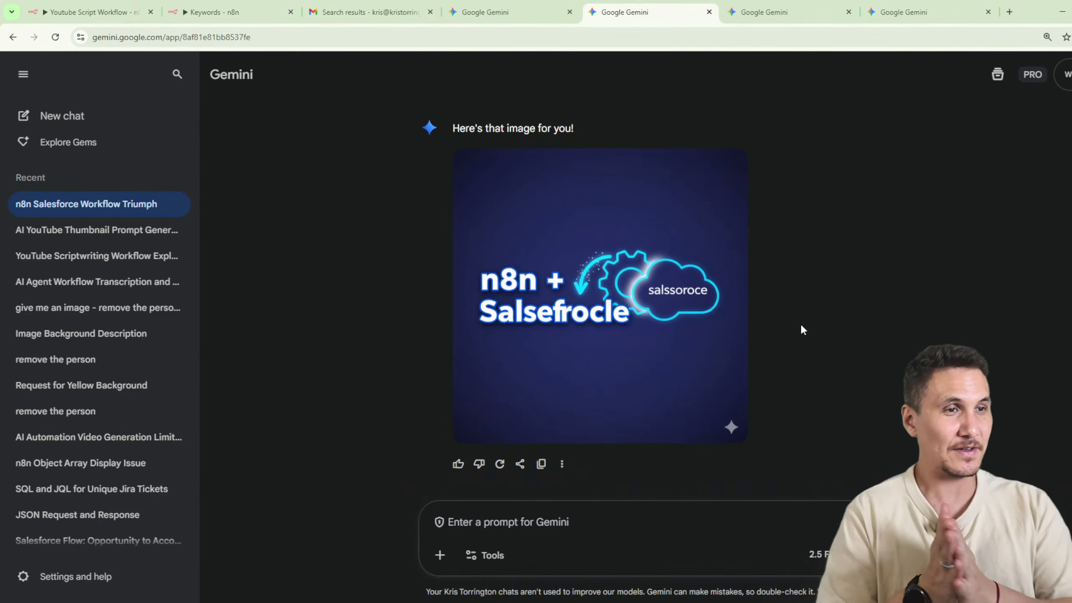
{"action": "left_click", "coordinate": [795, 6]}
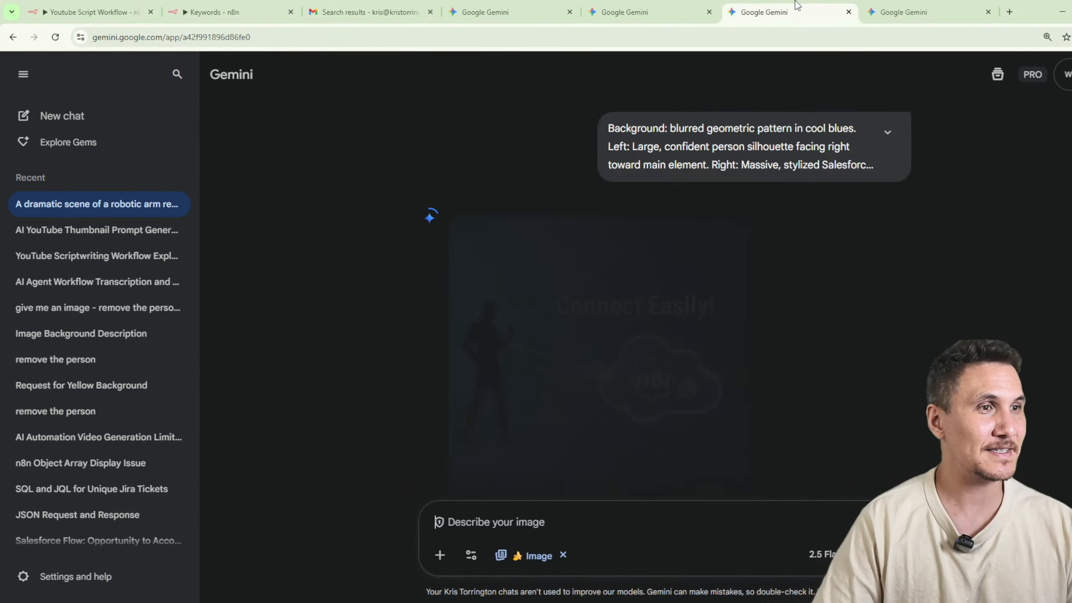
{"action": "left_click", "coordinate": [902, 16]}
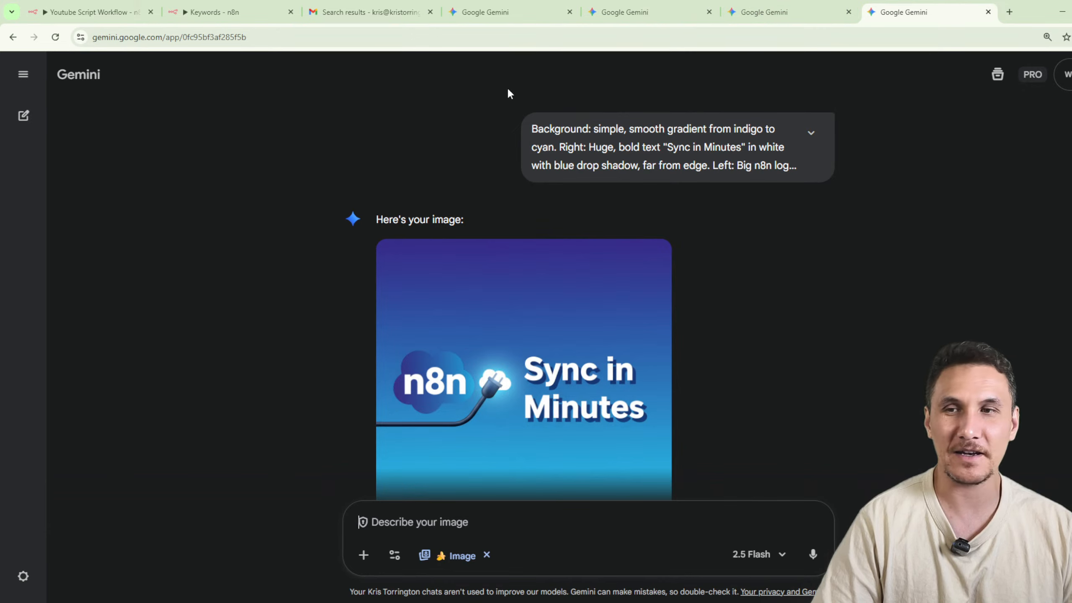
{"action": "scroll", "coordinate": [595, 333], "scroll_direction": "down", "scroll_amount": 3}
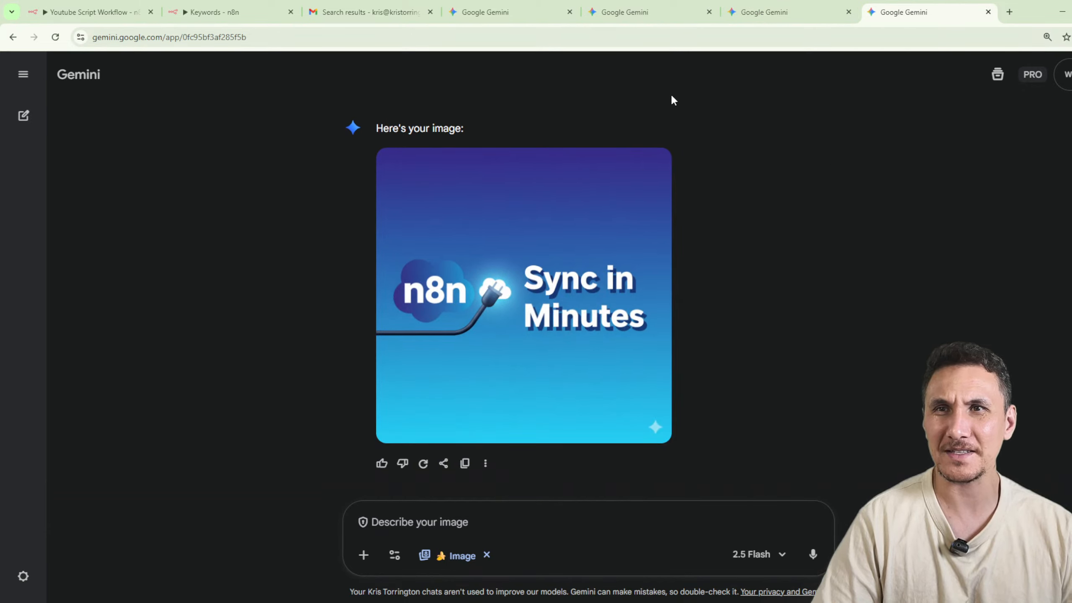
{"action": "left_click", "coordinate": [764, 17]}
{"action": "left_click", "coordinate": [624, 14]}
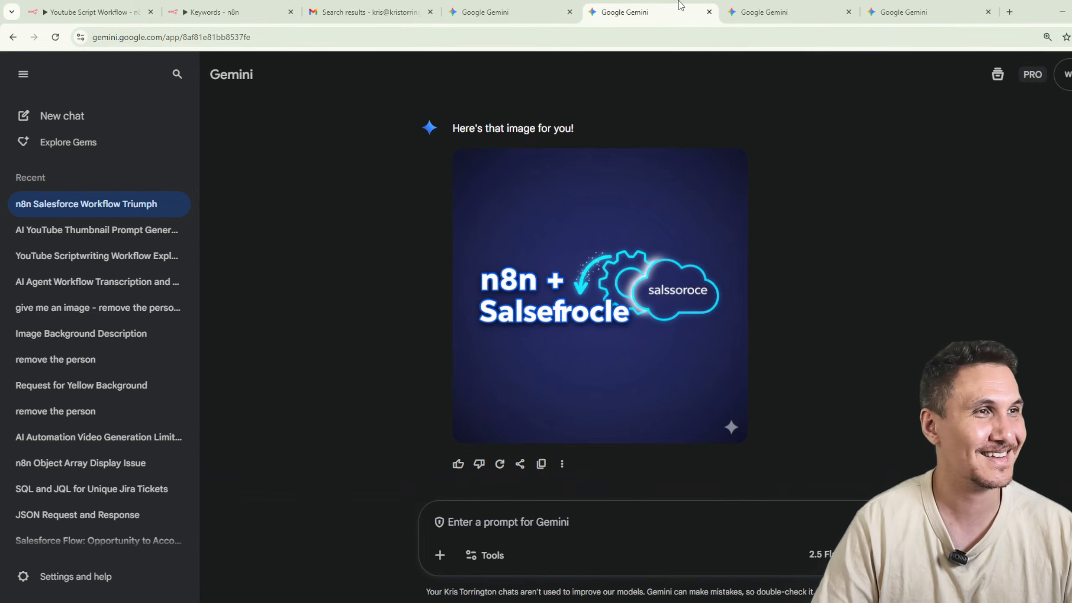
Place the ChatGPT window beside the n8n Keywords workflow, leaving most of the width to the open Youtube Thumbnail Generator node.
{"action": "left_click", "coordinate": [505, 6]}
{"action": "left_click", "coordinate": [636, 5]}
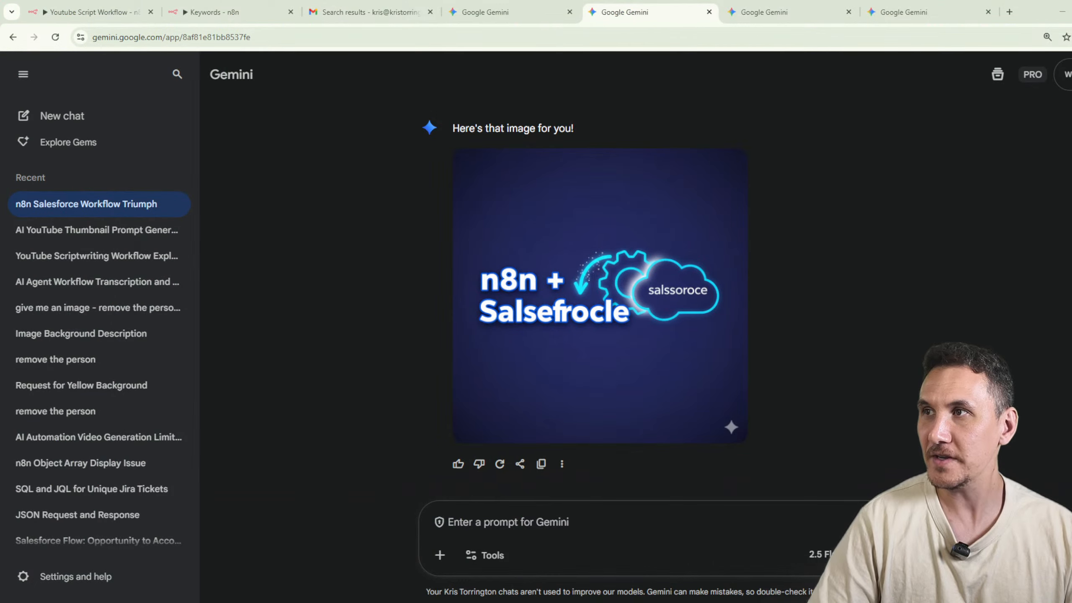
{"action": "left_click_drag", "start_coordinate": [4, 380], "coordinate": [661, 170]}
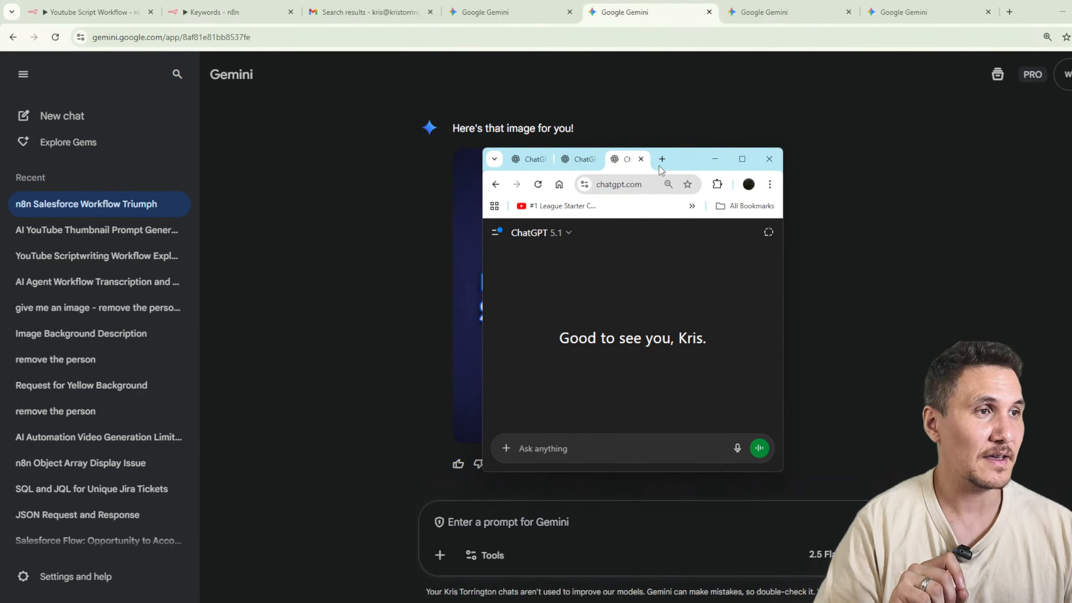
{"action": "double_click", "coordinate": [688, 158]}
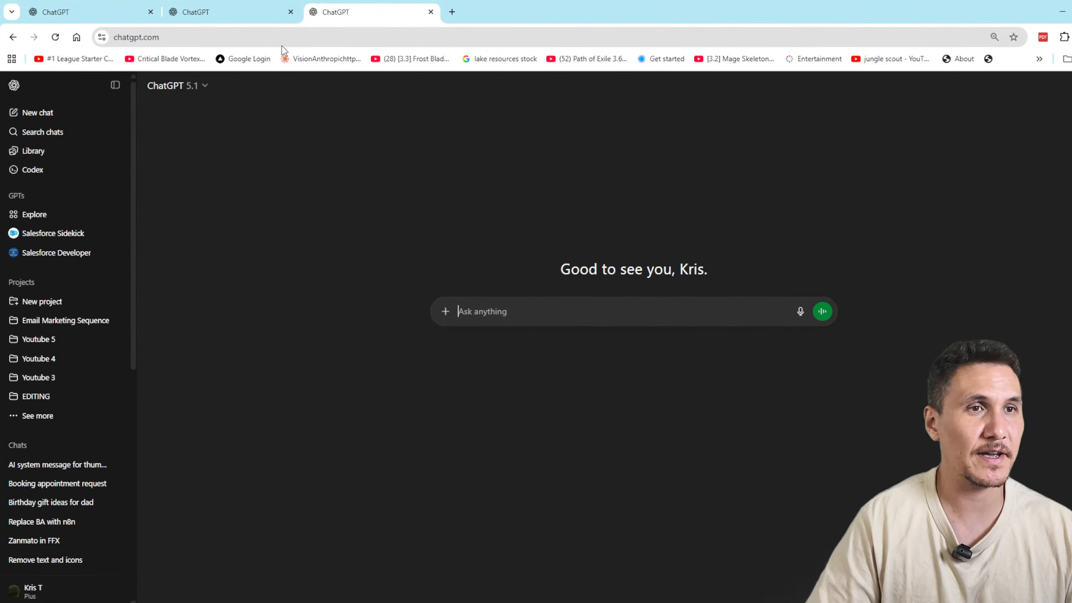
{"action": "left_click_drag", "start_coordinate": [969, 7], "coordinate": [483, 36]}
{"action": "left_click", "coordinate": [277, 198]}
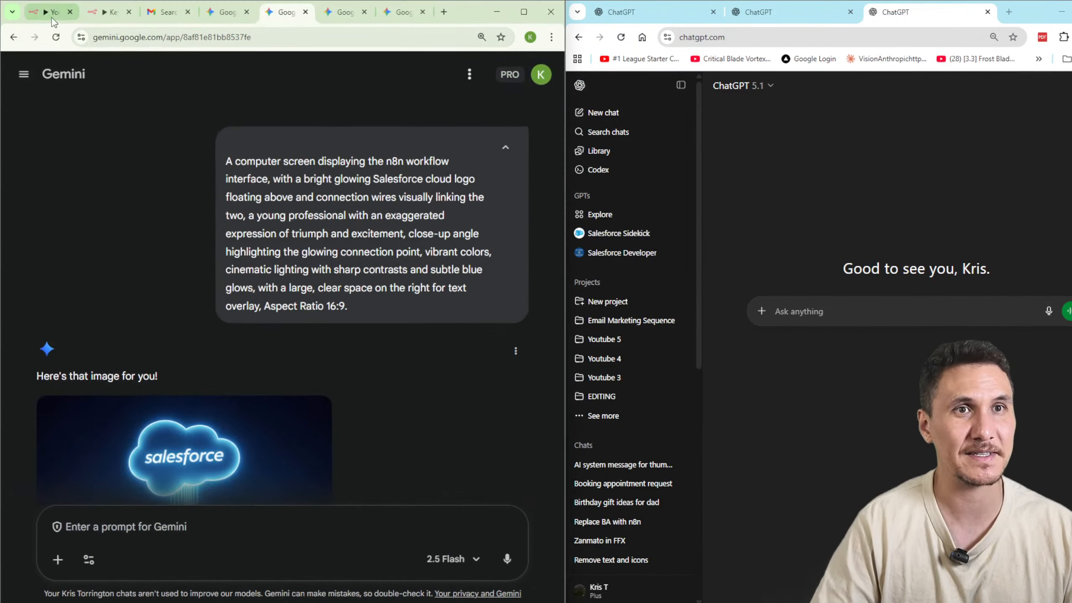
{"action": "left_click", "coordinate": [111, 13]}
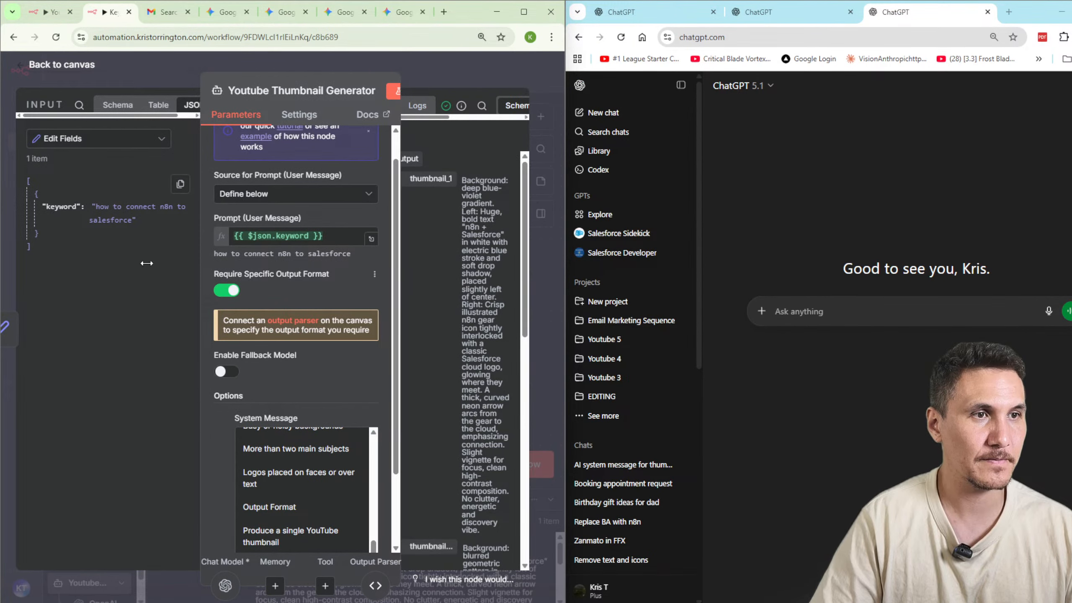
{"action": "left_click_drag", "start_coordinate": [565, 123], "coordinate": [925, 168]}
Copy the thumbnail_1 prompt from the n8n output and submit it for image creation in the third ChatGPT chat.
{"action": "left_click_drag", "start_coordinate": [750, 359], "coordinate": [697, 178]}
{"action": "left_click", "coordinate": [966, 372]}
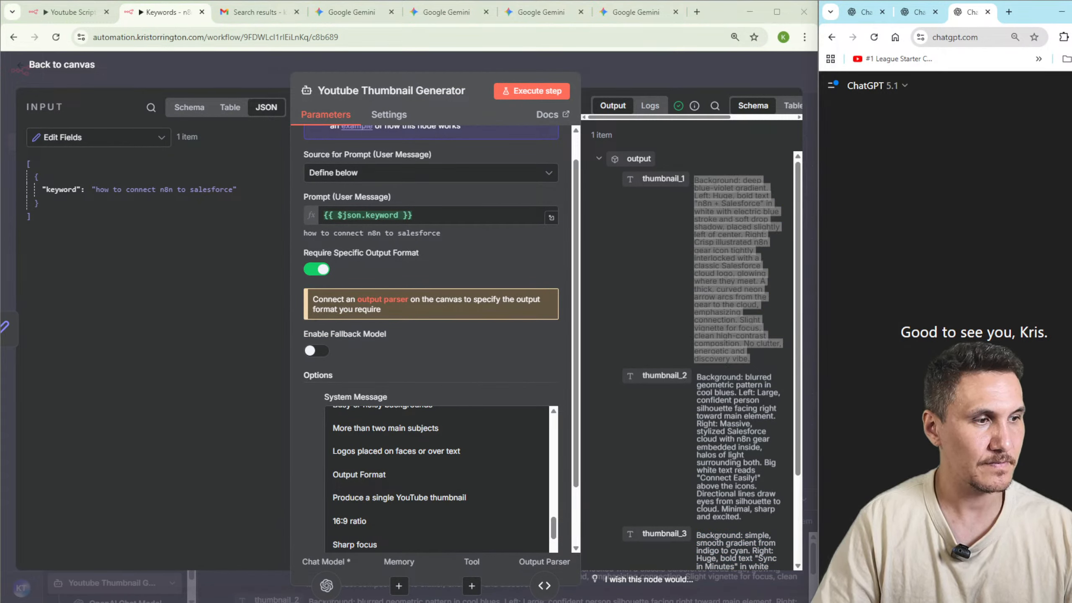
{"action": "left_click", "coordinate": [842, 577]}
{"action": "left_click", "coordinate": [871, 502]}
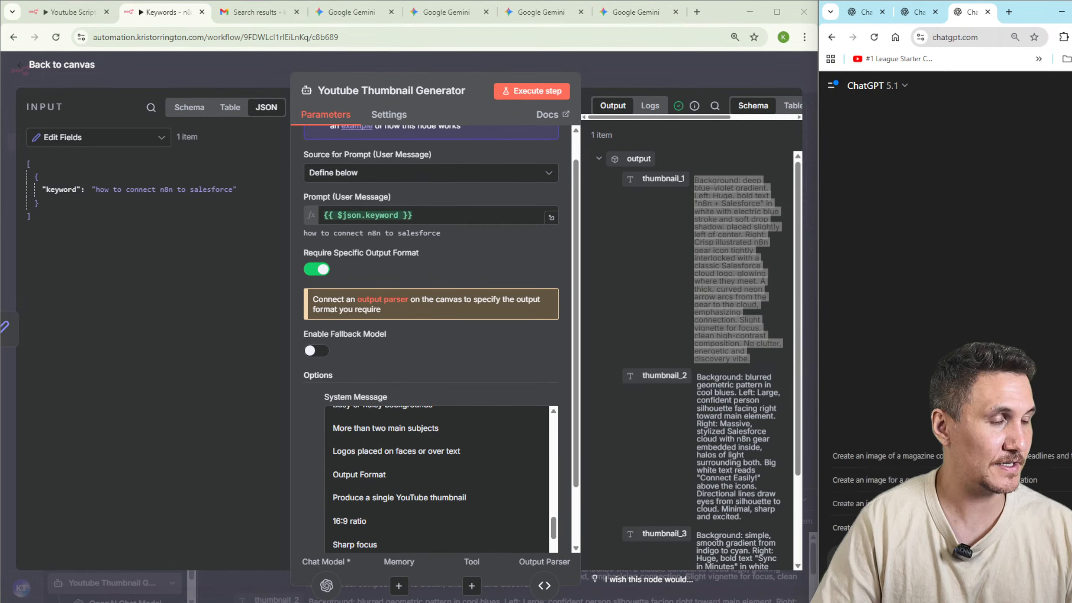
{"action": "key", "text": "ctrl+v"}
{"action": "key", "text": "Return"}
Copy the thumbnail_2 prompt from the n8n output and submit it for image creation in the second ChatGPT chat.
{"action": "scroll", "coordinate": [676, 363], "scroll_direction": "down", "scroll_amount": 1}
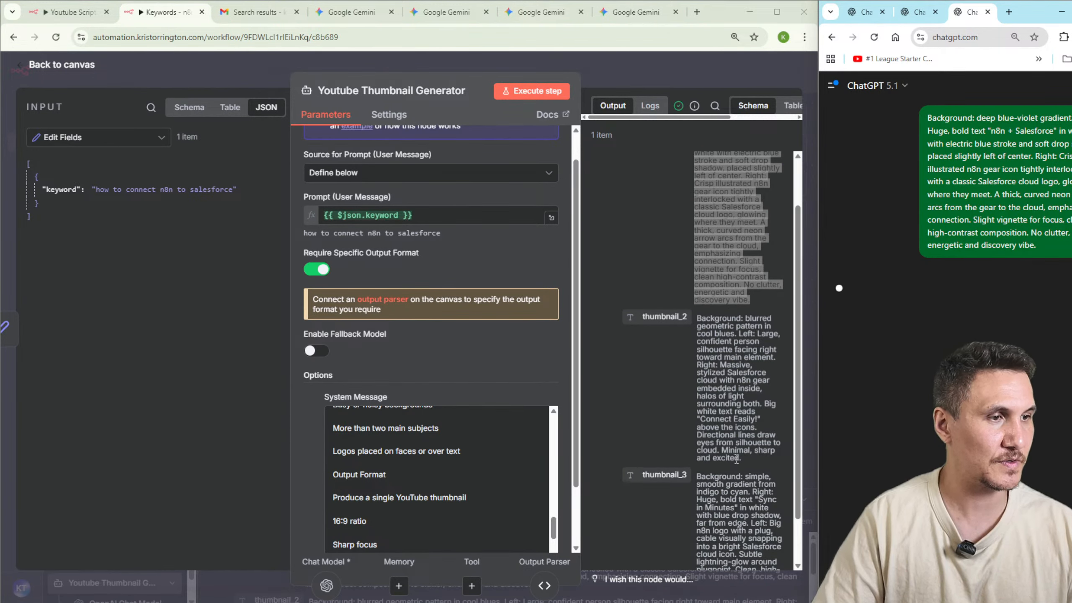
{"action": "left_click_drag", "start_coordinate": [743, 460], "coordinate": [705, 323]}
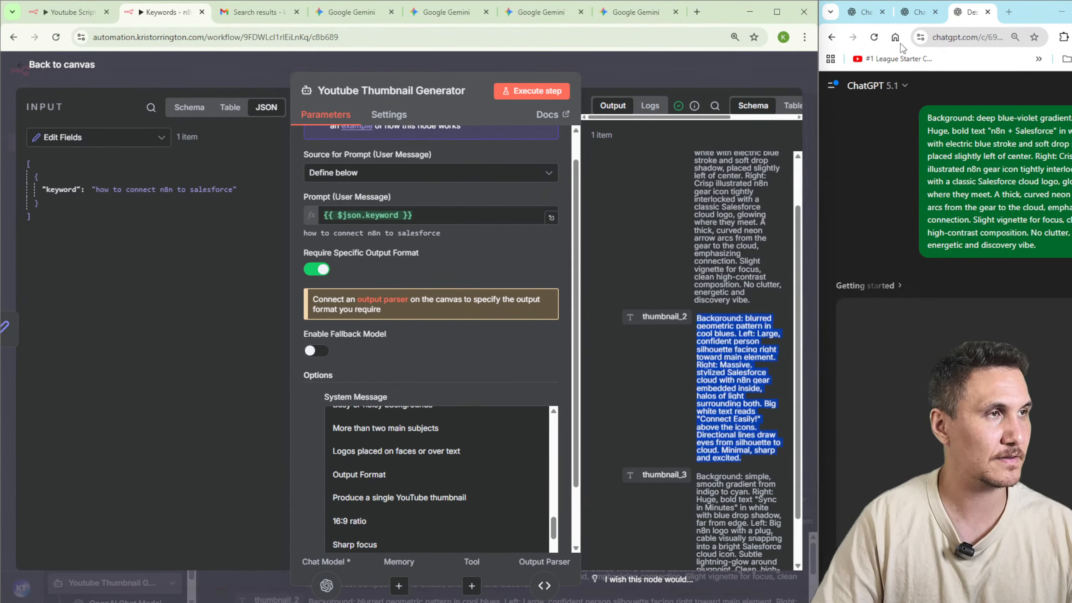
{"action": "left_click", "coordinate": [916, 12]}
{"action": "key", "text": "ctrl+v"}
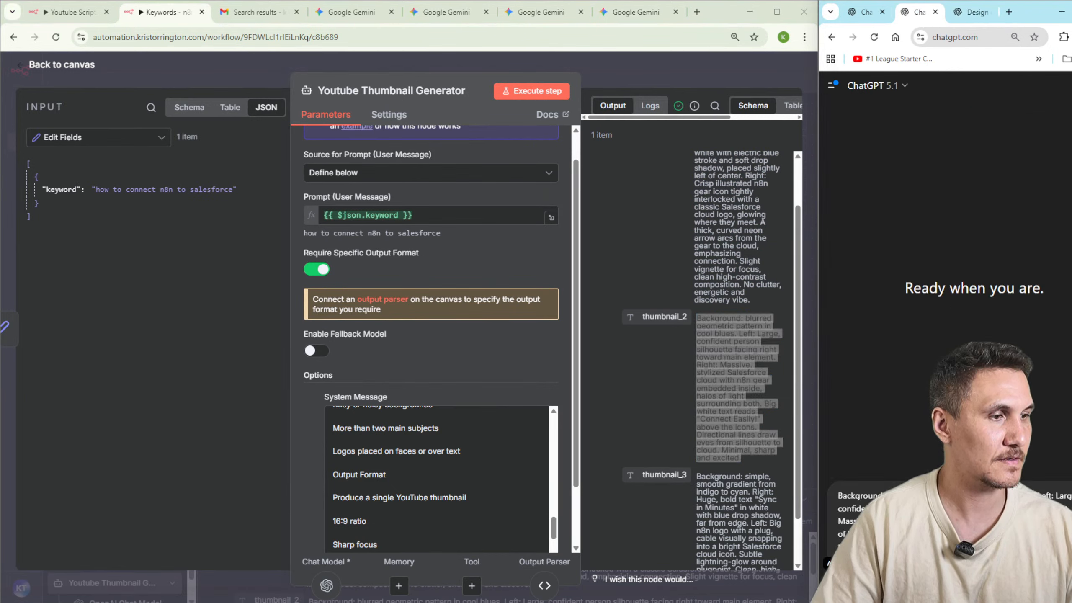
{"action": "left_click", "coordinate": [843, 574]}
{"action": "left_click", "coordinate": [872, 501]}
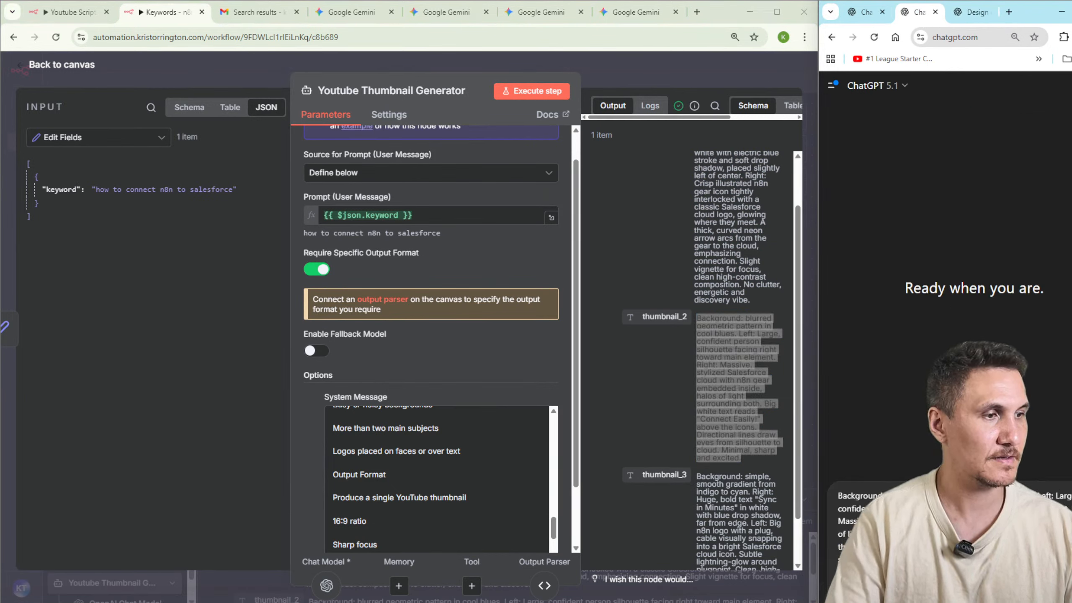
{"action": "key", "text": "Return"}
Copy the thumbnail_3 prompt from the n8n output and submit it for image creation in the first ChatGPT chat.
{"action": "left_click", "coordinate": [863, 13]}
{"action": "scroll", "coordinate": [777, 349], "scroll_direction": "down", "scroll_amount": 1}
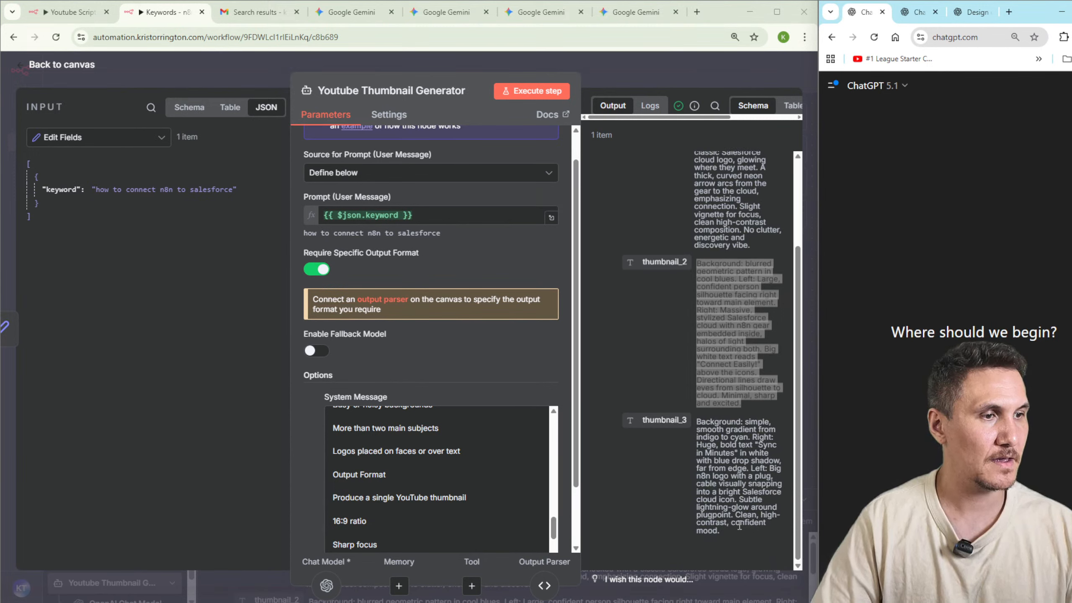
{"action": "left_click_drag", "start_coordinate": [730, 533], "coordinate": [699, 418]}
{"action": "key", "text": "ctrl+c"}
{"action": "left_click", "coordinate": [881, 573]}
{"action": "key", "text": "ctrl+v"}
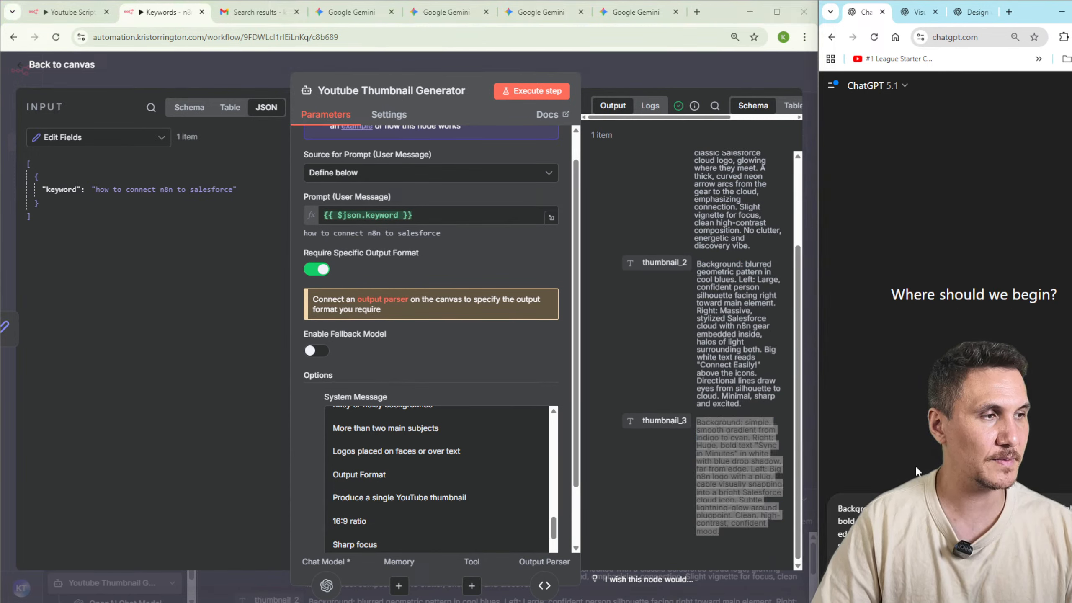
{"action": "left_click", "coordinate": [843, 574]}
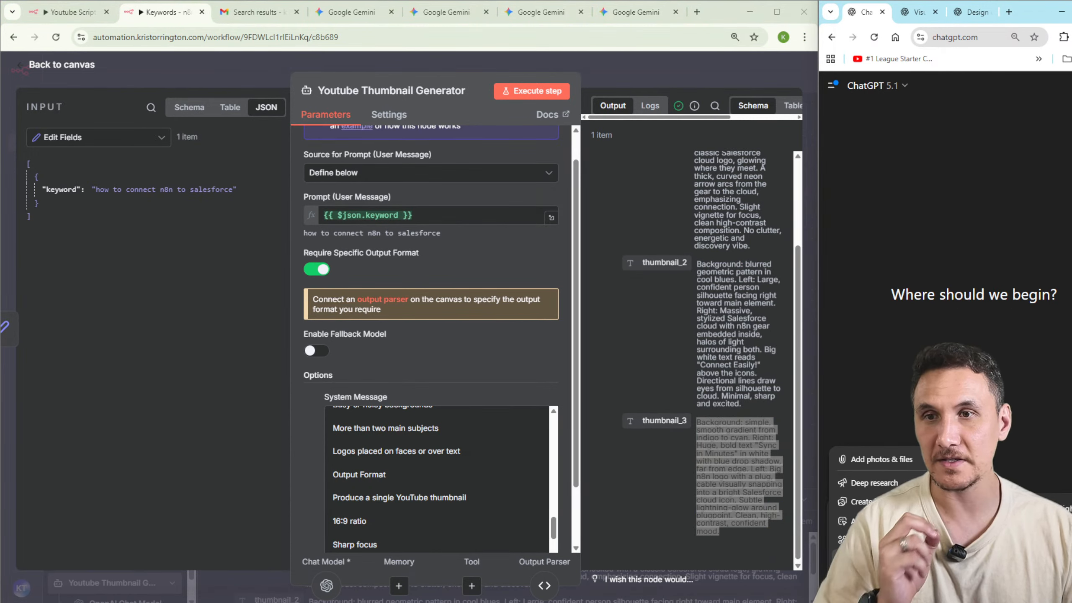
{"action": "left_click", "coordinate": [861, 501]}
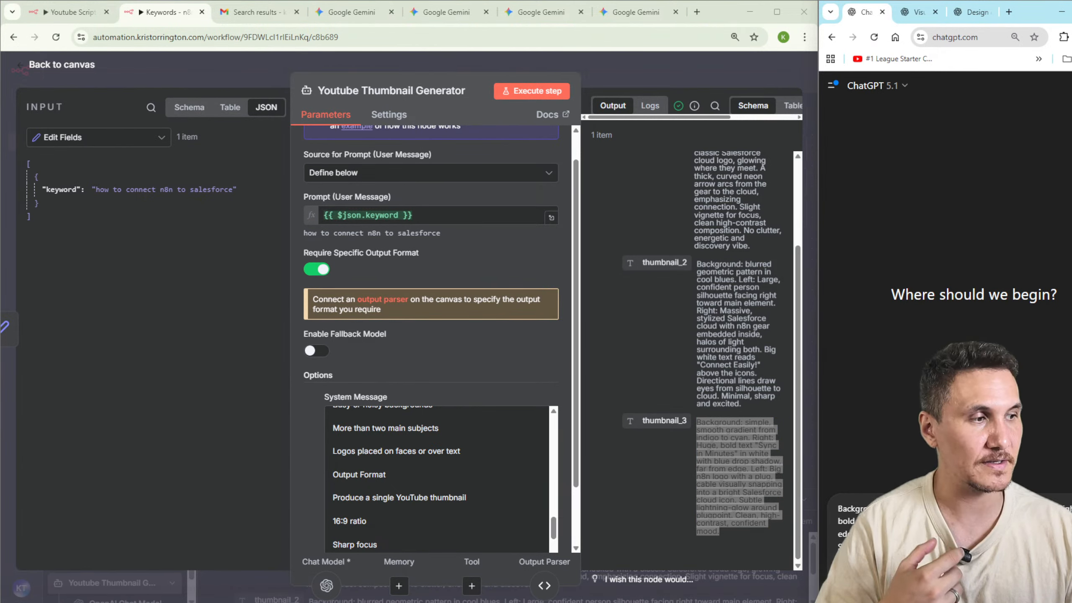
{"action": "key", "text": "Return"}
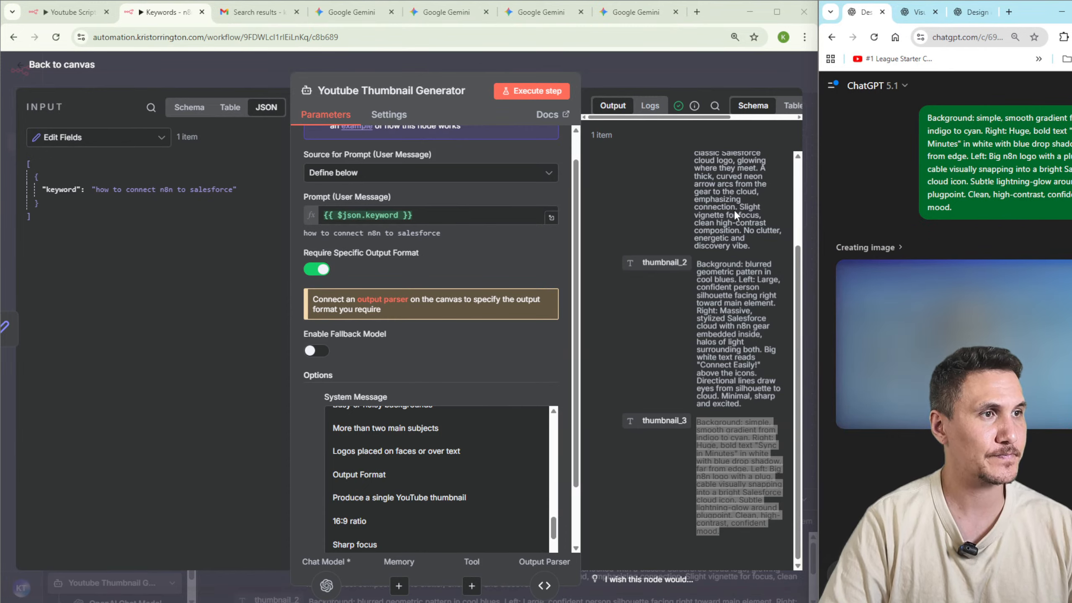
Widen the ChatGPT window, collapse its sidebar and compare the images generated in the three chats.
{"action": "left_click_drag", "start_coordinate": [819, 244], "coordinate": [720, 218]}
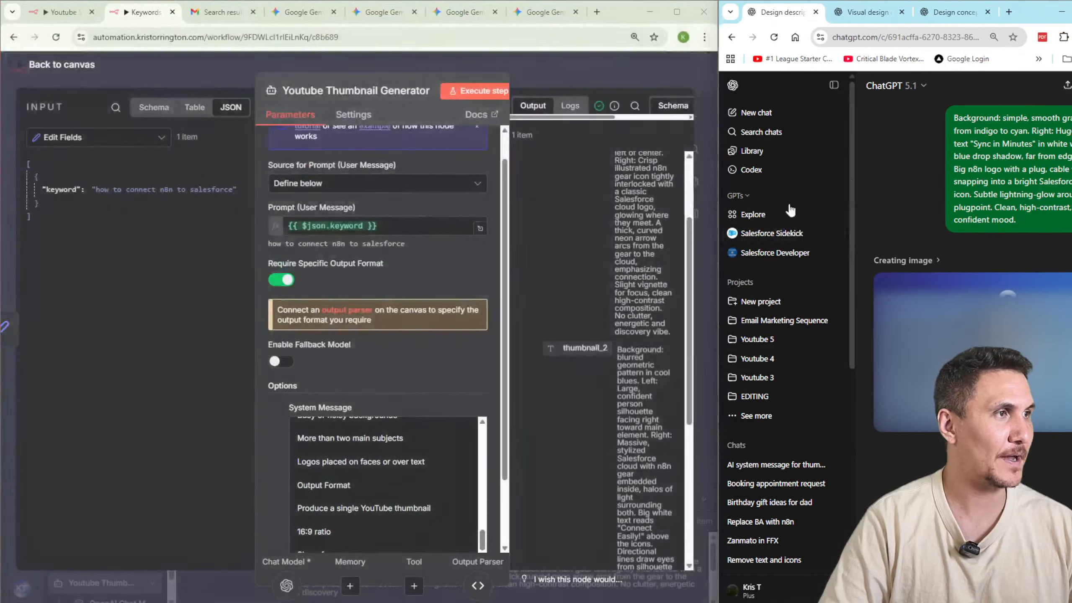
{"action": "left_click_drag", "start_coordinate": [1036, 144], "coordinate": [1021, 220]}
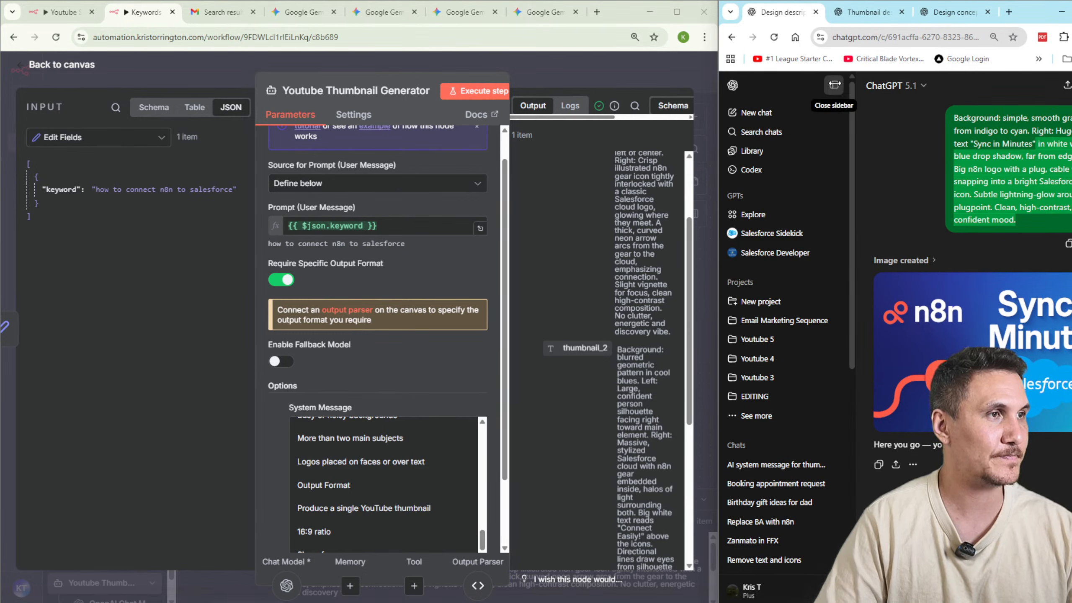
{"action": "left_click", "coordinate": [834, 85]}
{"action": "left_click", "coordinate": [883, 16]}
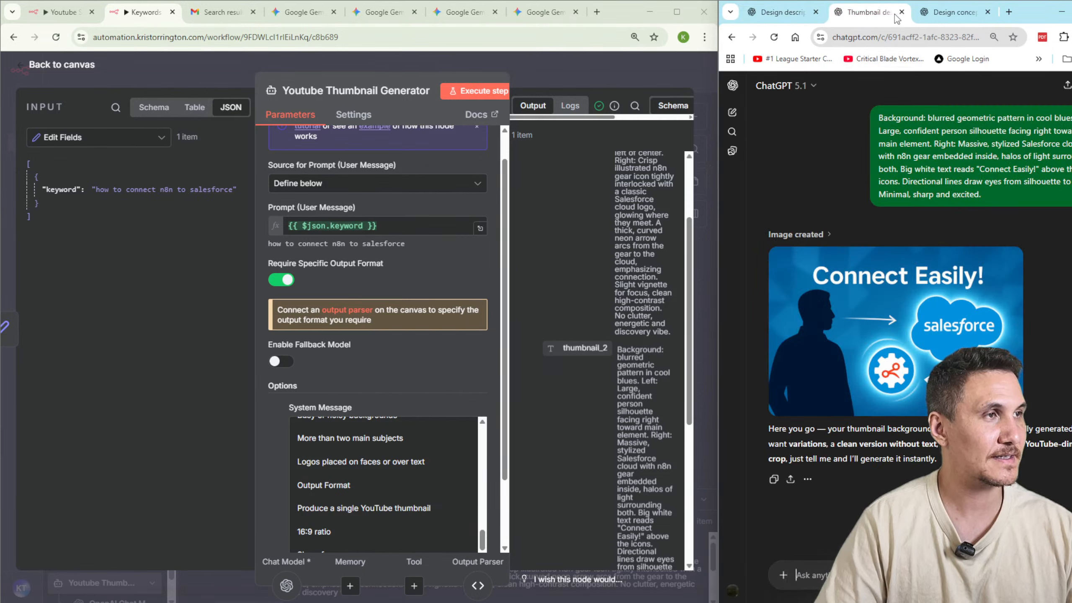
{"action": "left_click", "coordinate": [941, 14]}
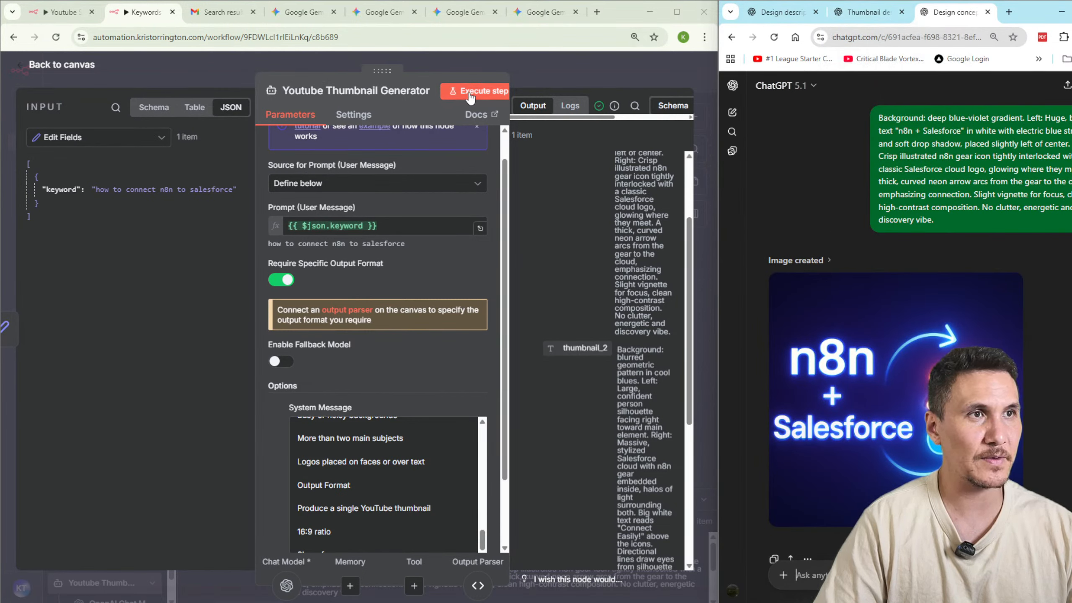
{"action": "left_click", "coordinate": [778, 12]}
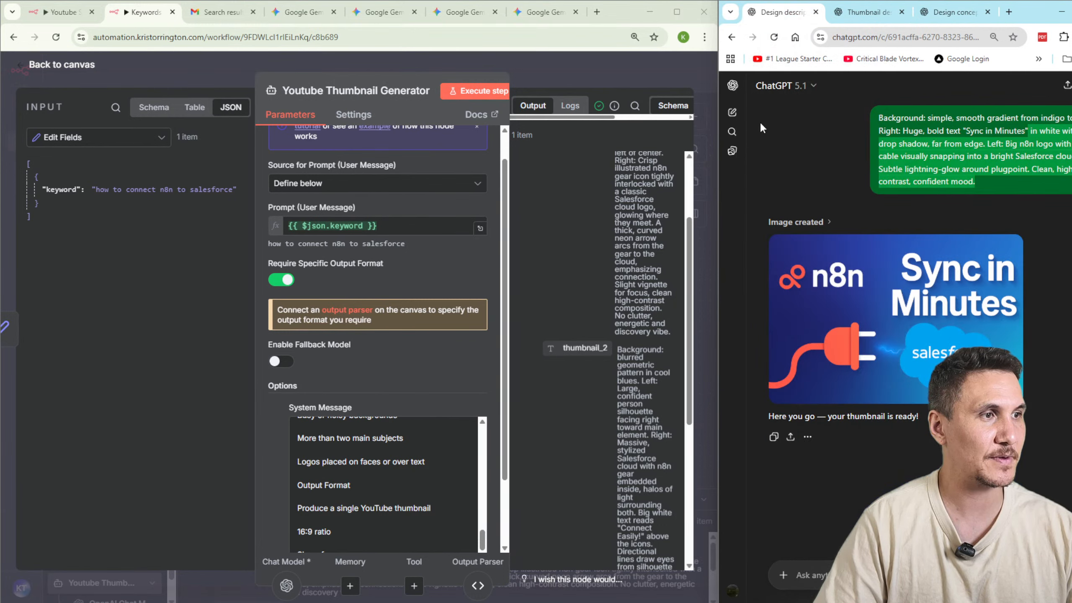
{"action": "left_click", "coordinate": [1008, 12]}
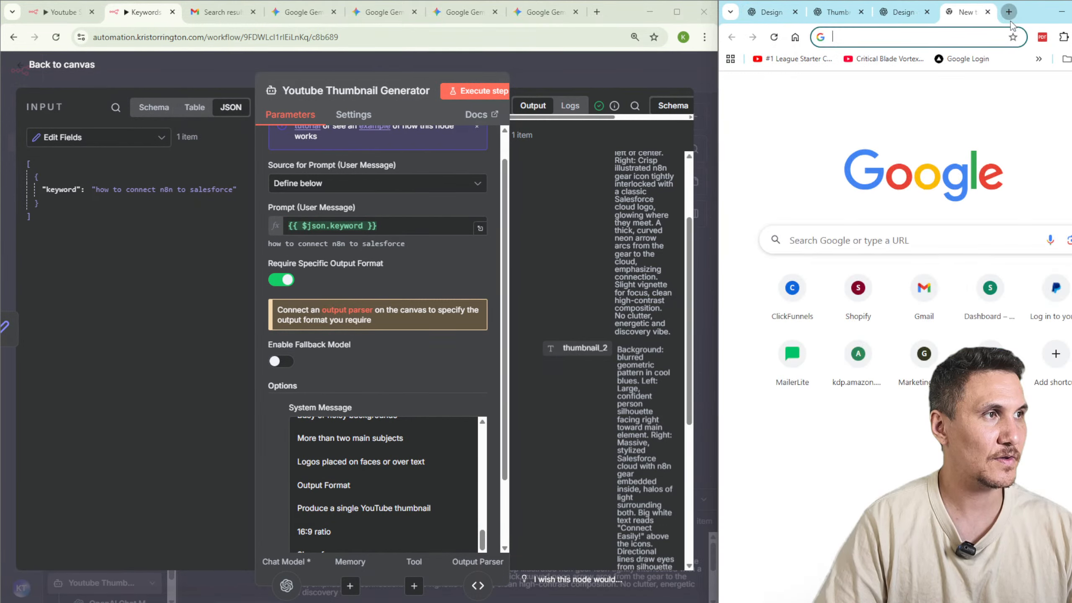
{"action": "key", "text": "ctrl+w"}
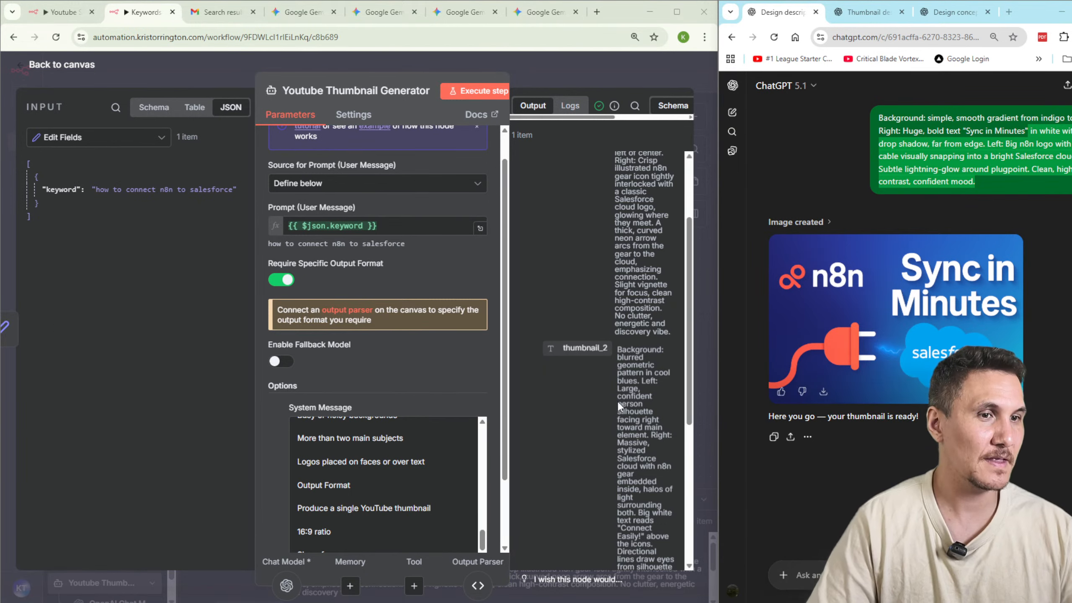
Replace the Youtube Thumbnail Generator's system message with the copied placeholder-person version for a 1280×720, 16:9 thumbnail, and execute the node.
{"action": "scroll", "coordinate": [384, 485], "scroll_direction": "down", "scroll_amount": 3}
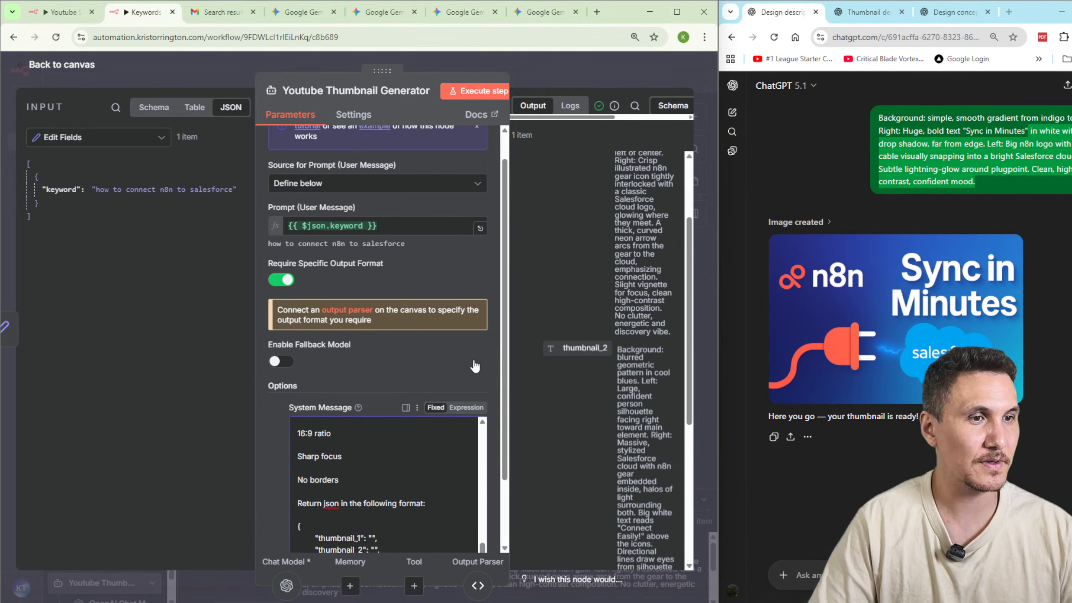
{"action": "scroll", "coordinate": [405, 464], "scroll_direction": "down", "scroll_amount": 2}
{"action": "left_click_drag", "start_coordinate": [359, 403], "coordinate": [259, 174]}
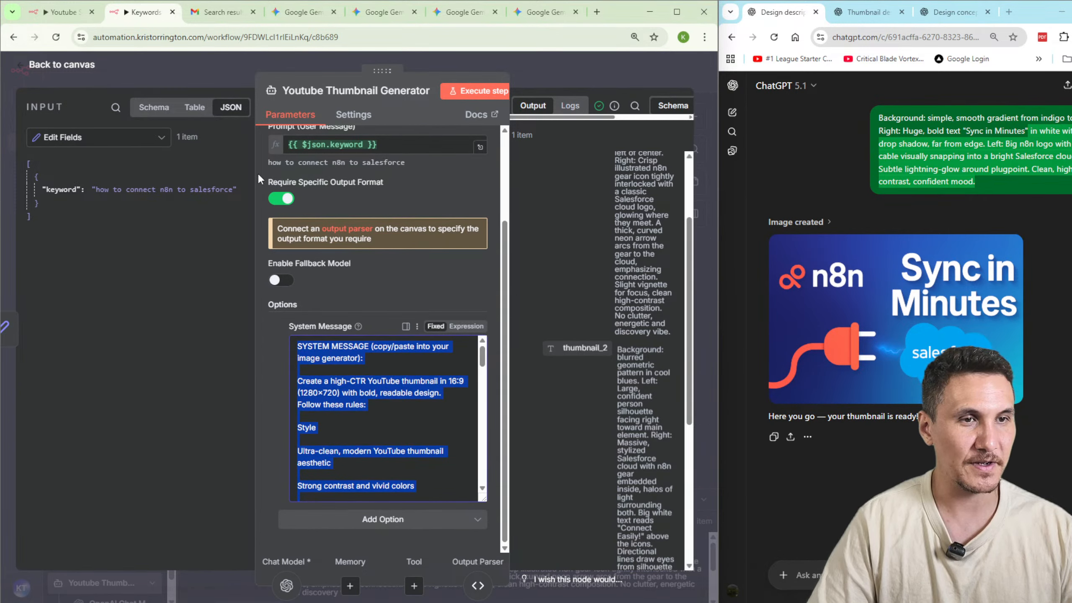
{"action": "scroll", "coordinate": [283, 325], "scroll_direction": "up", "scroll_amount": 3}
{"action": "scroll", "coordinate": [399, 381], "scroll_direction": "down", "scroll_amount": 10}
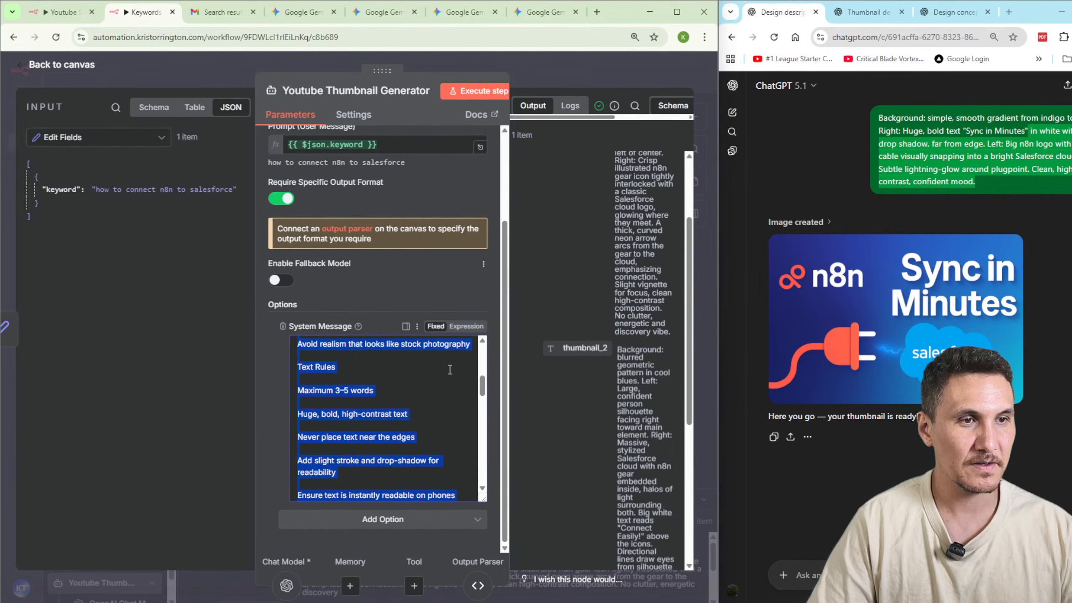
{"action": "key", "text": "ctrl+v"}
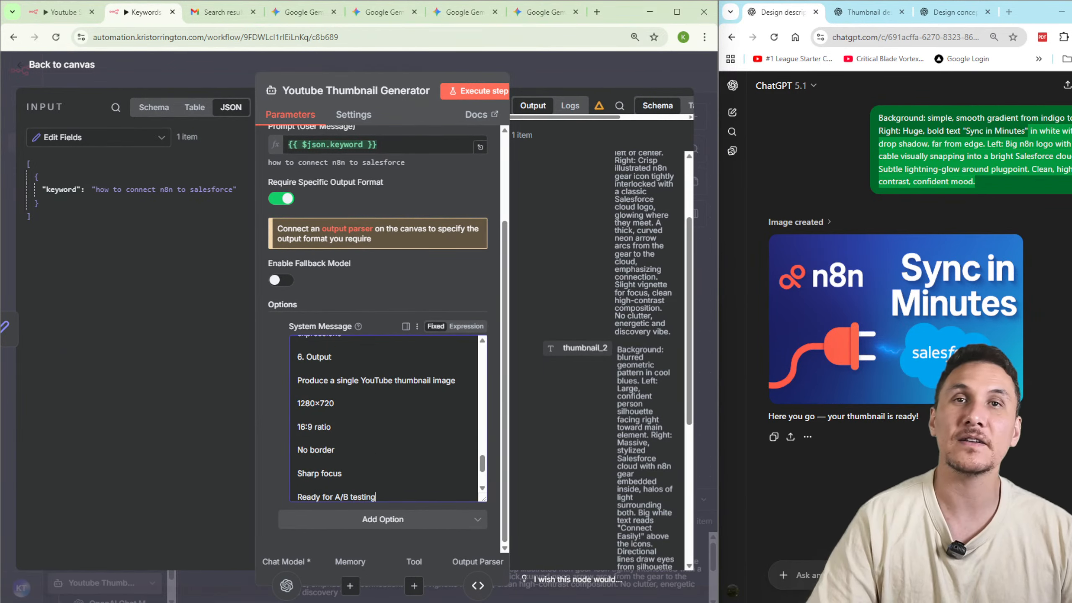
{"action": "left_click", "coordinate": [467, 92]}
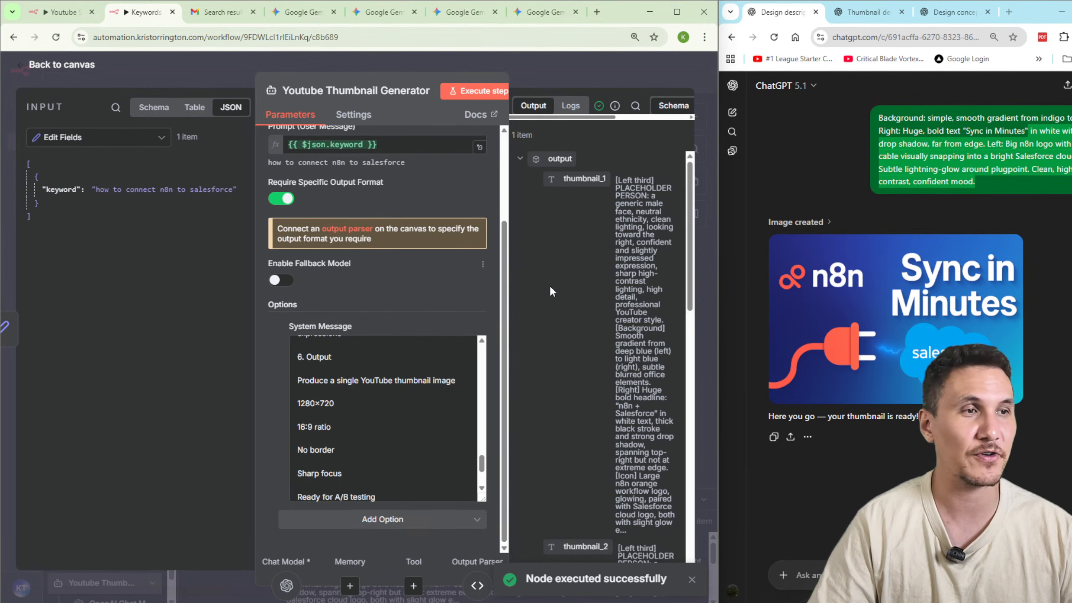
Examine the new thumbnail prompts in the node output and in the enlarged logs of the OpenAI Chat Model and Structured Output Parser.
{"action": "left_click_drag", "start_coordinate": [615, 180], "coordinate": [650, 360]}
{"action": "scroll", "coordinate": [641, 350], "scroll_direction": "down", "scroll_amount": 4}
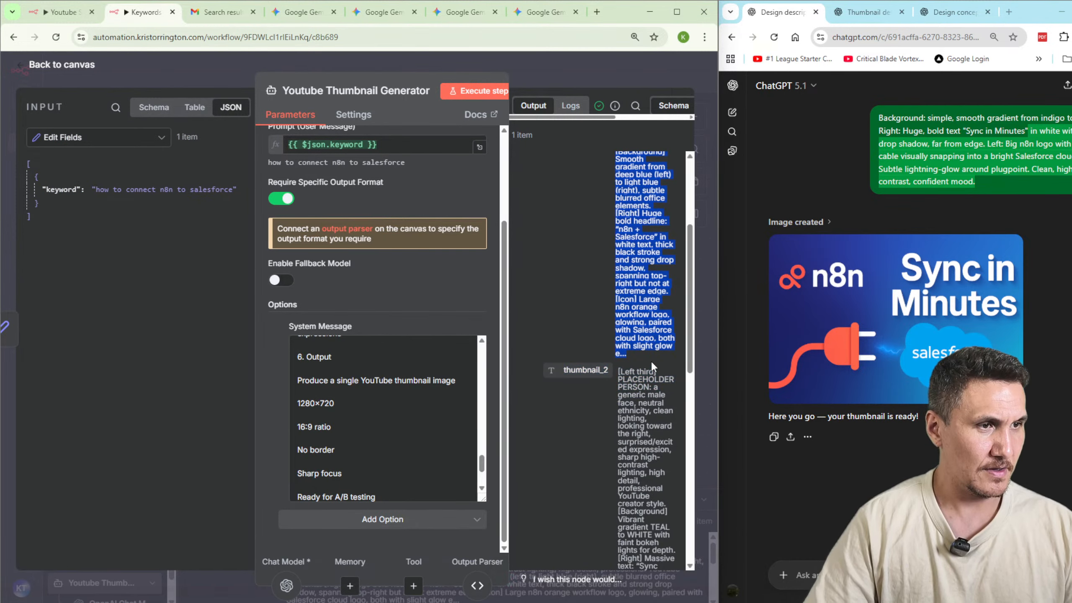
{"action": "left_click", "coordinate": [697, 271]}
{"action": "scroll", "coordinate": [533, 418], "scroll_direction": "down", "scroll_amount": 3}
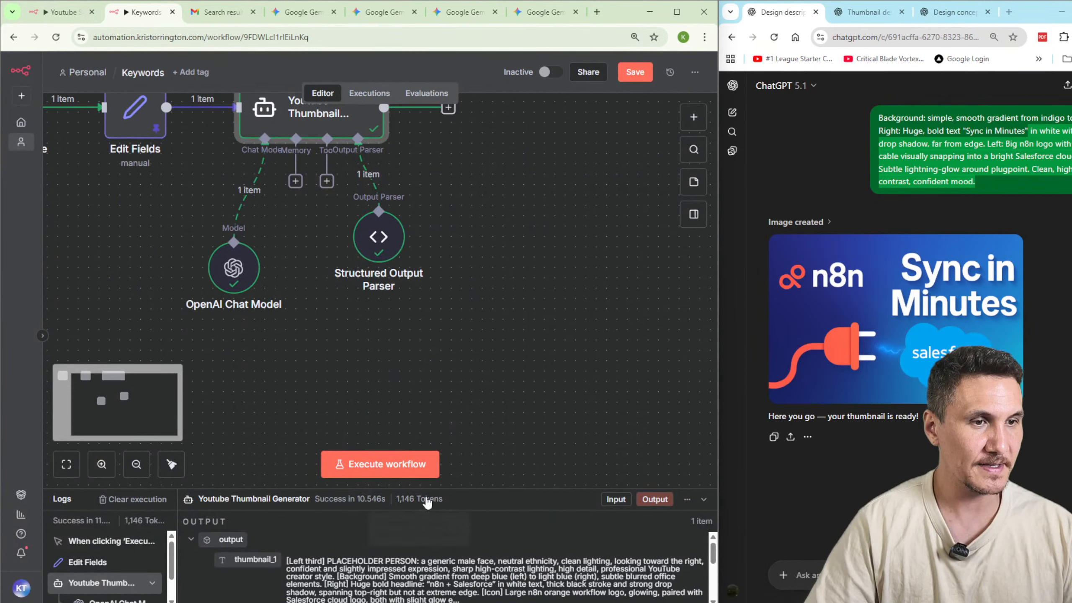
{"action": "left_click_drag", "start_coordinate": [428, 491], "coordinate": [428, 258]}
{"action": "triple_click", "coordinate": [368, 365]}
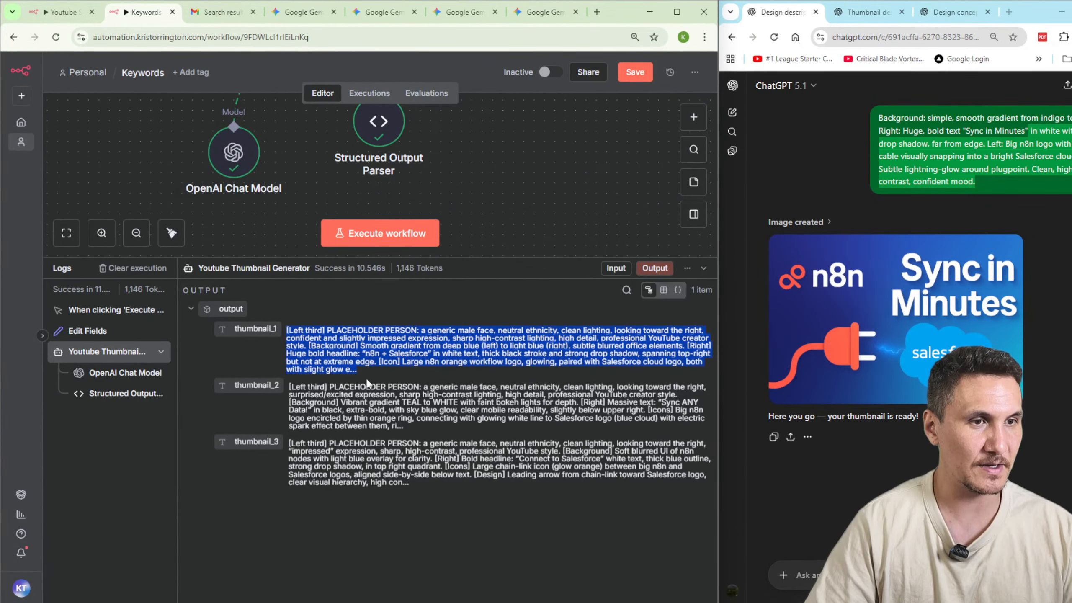
{"action": "left_click", "coordinate": [105, 372]}
{"action": "scroll", "coordinate": [292, 330], "scroll_direction": "down", "scroll_amount": 5}
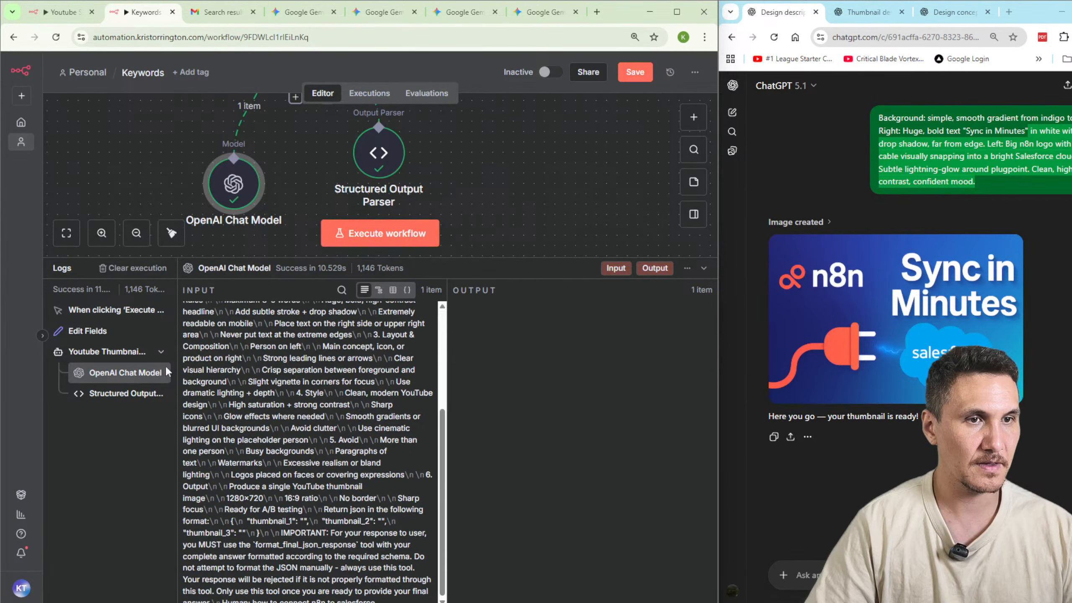
{"action": "left_click", "coordinate": [107, 395]}
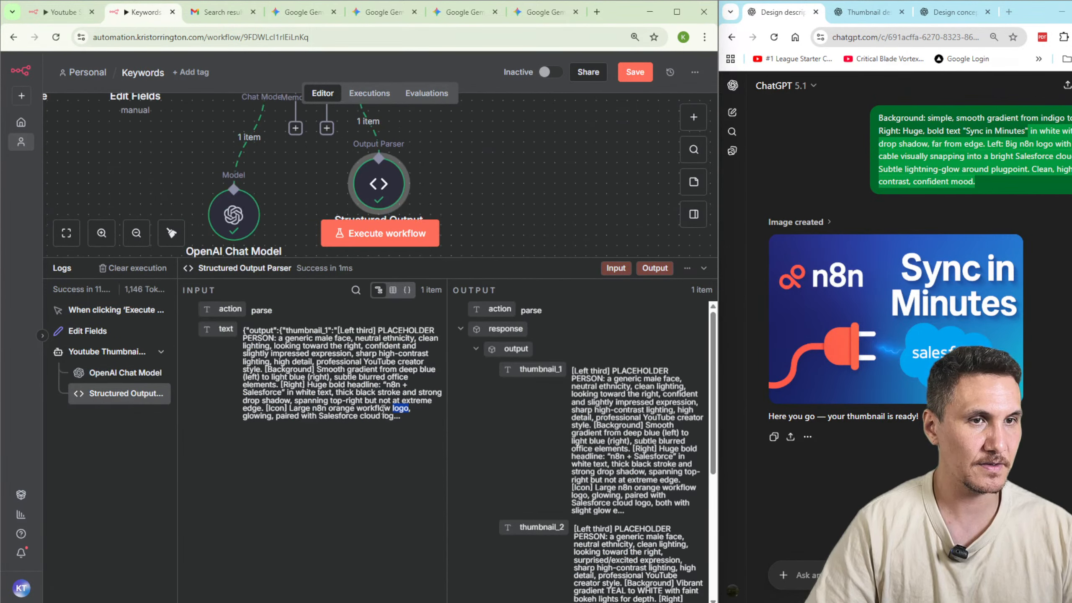
{"action": "double_click", "coordinate": [259, 385]}
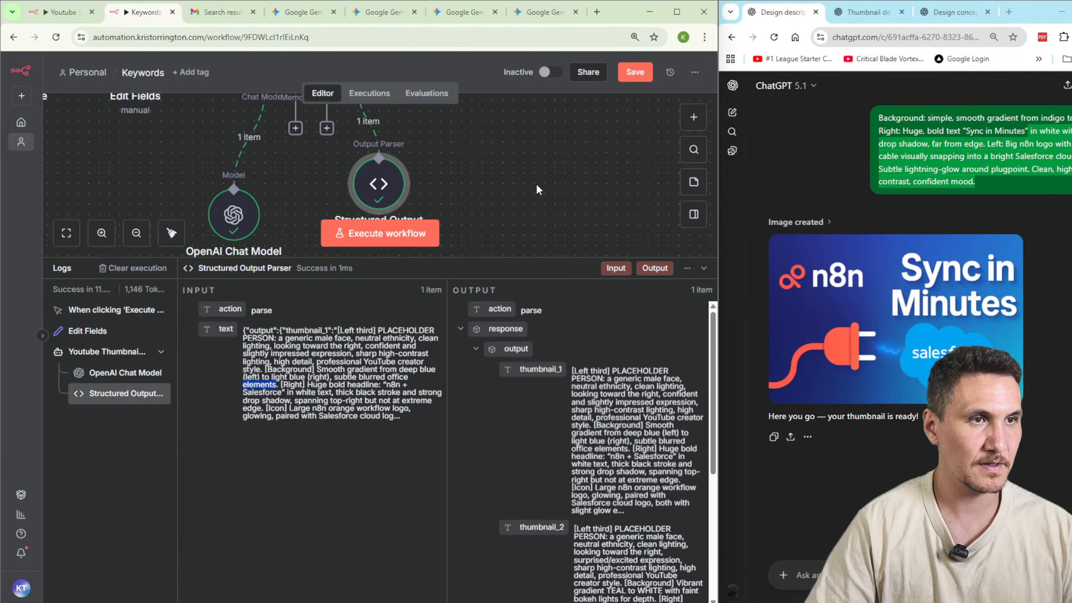
Add an Edit Fields (Set) node after the Youtube Thumbnail Generator, map output.thumbnail_1 into it, and execute the node.
{"action": "scroll", "coordinate": [540, 190], "scroll_direction": "up", "scroll_amount": 3}
{"action": "left_click", "coordinate": [448, 142]}
{"action": "type", "text": "set"}
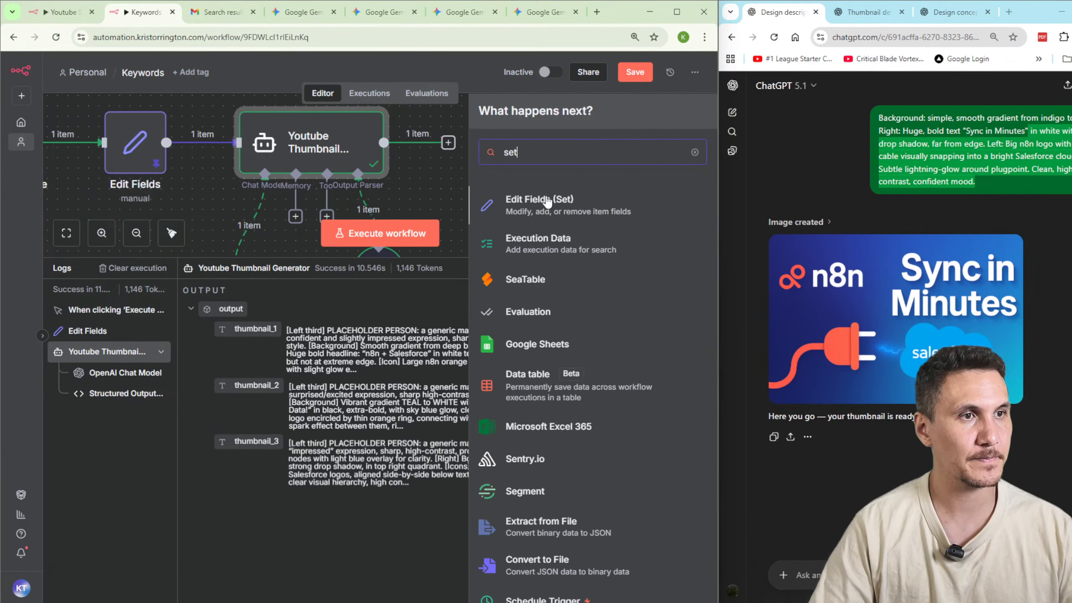
{"action": "left_click", "coordinate": [549, 203]}
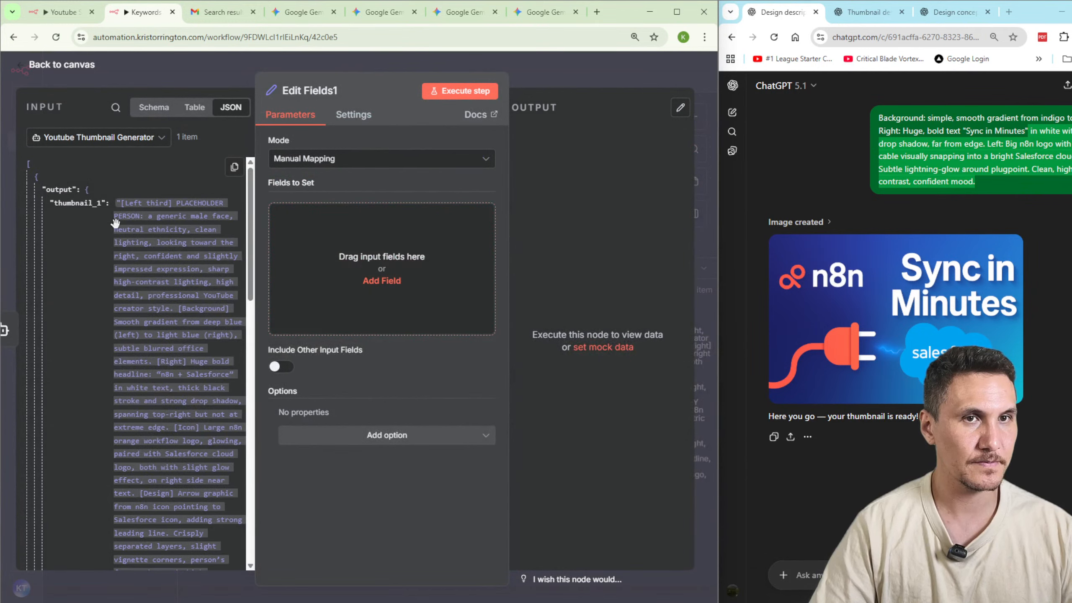
{"action": "left_click_drag", "start_coordinate": [79, 203], "coordinate": [340, 250]}
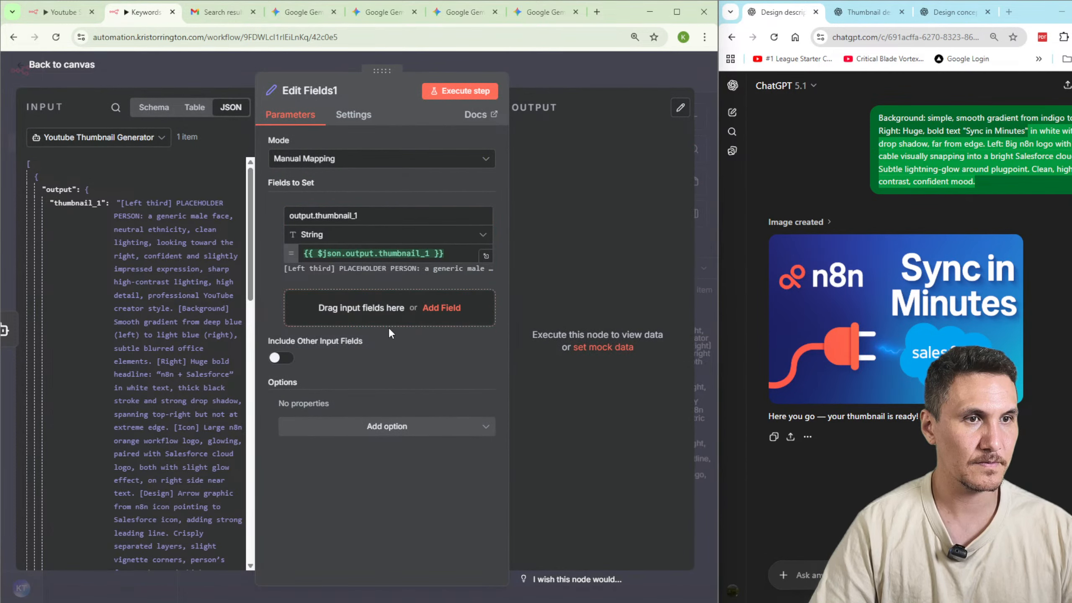
{"action": "left_click", "coordinate": [460, 91]}
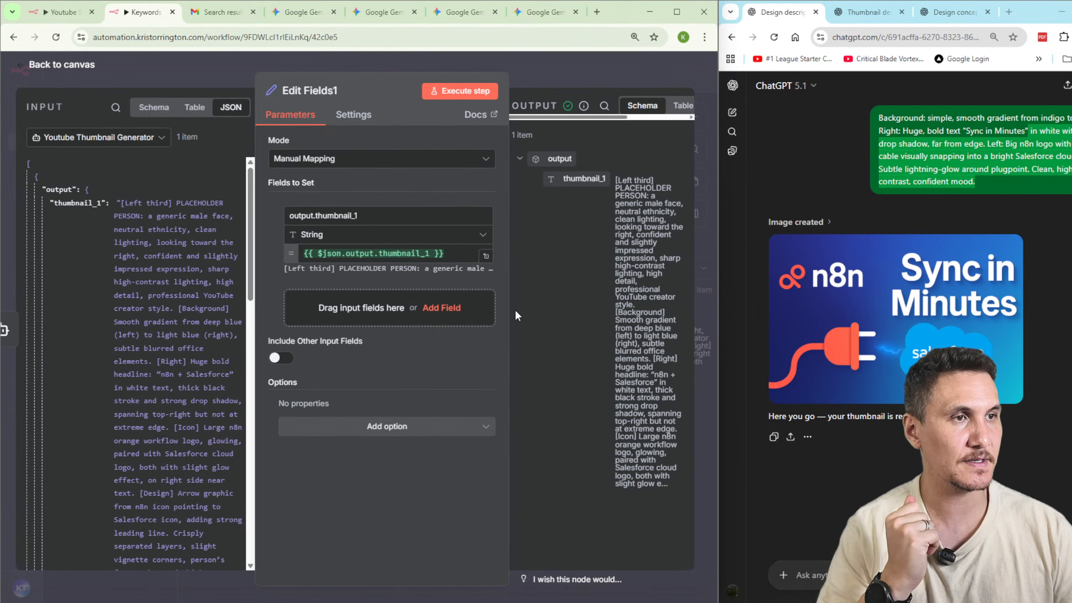
{"action": "left_click", "coordinate": [560, 69]}
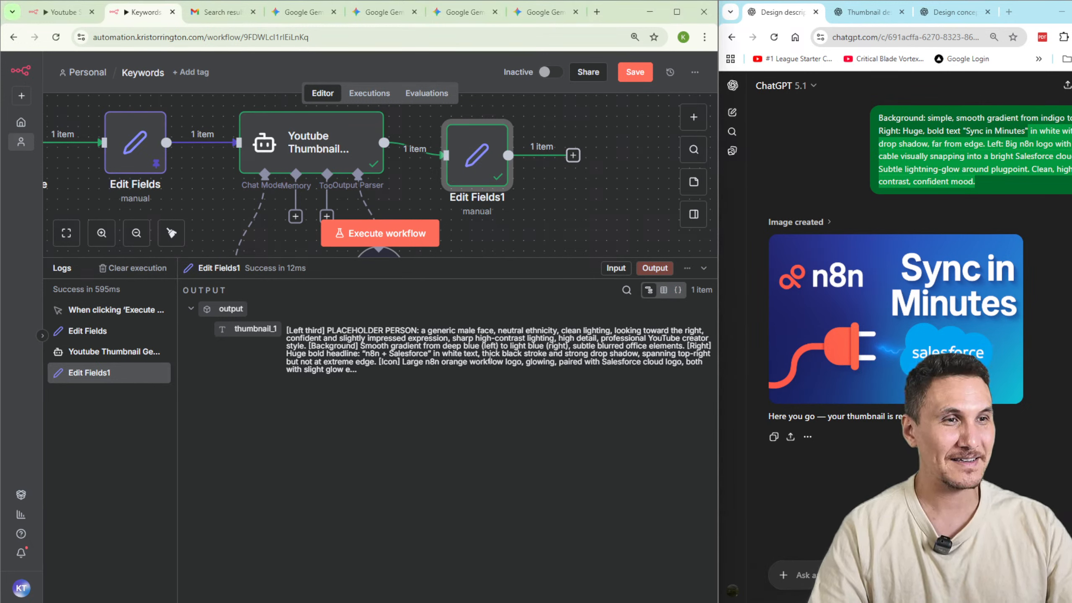
Copy the thumbnail_1 prompt from the Edit Fields1 output and submit it in the first ChatGPT chat.
{"action": "left_click_drag", "start_coordinate": [287, 331], "coordinate": [367, 373]}
{"action": "key", "text": "ctrl+c"}
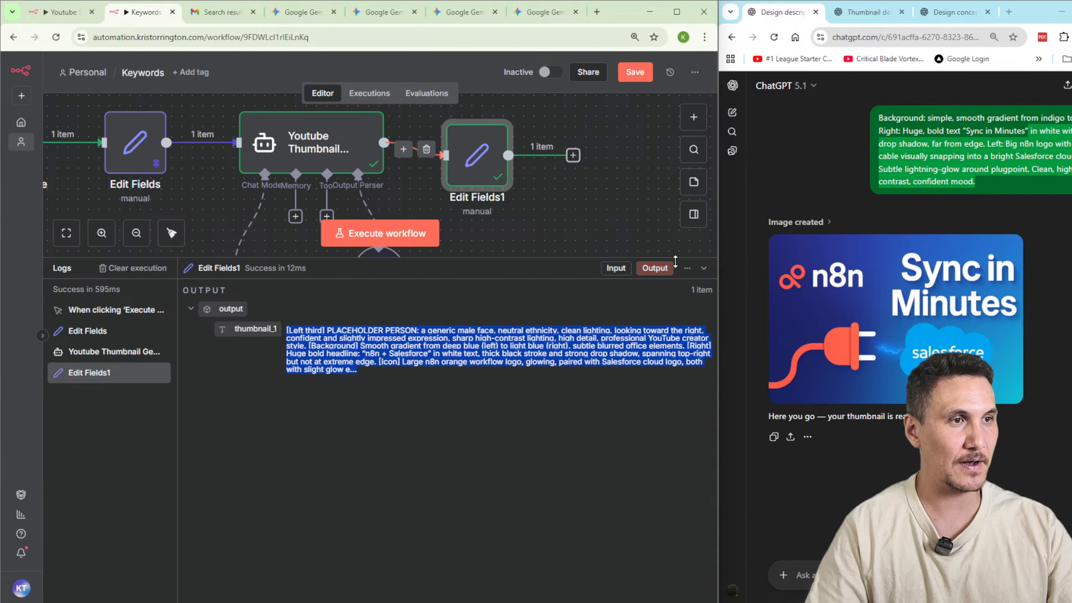
{"action": "left_click_drag", "start_coordinate": [471, 257], "coordinate": [474, 462]}
{"action": "left_click", "coordinate": [799, 573]}
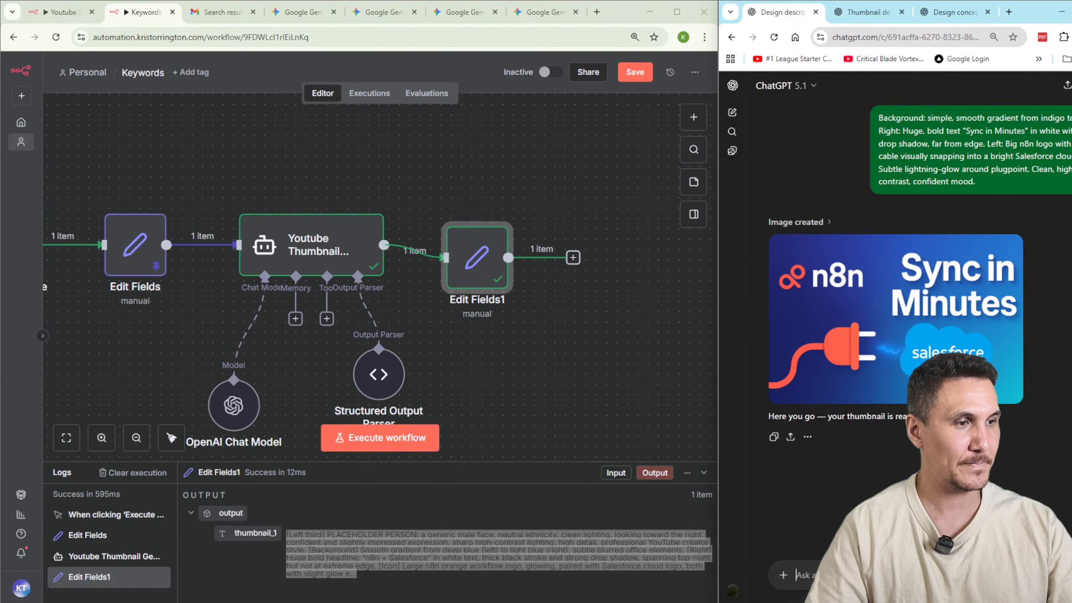
{"action": "key", "text": "ctrl+v"}
{"action": "key", "text": "Return"}
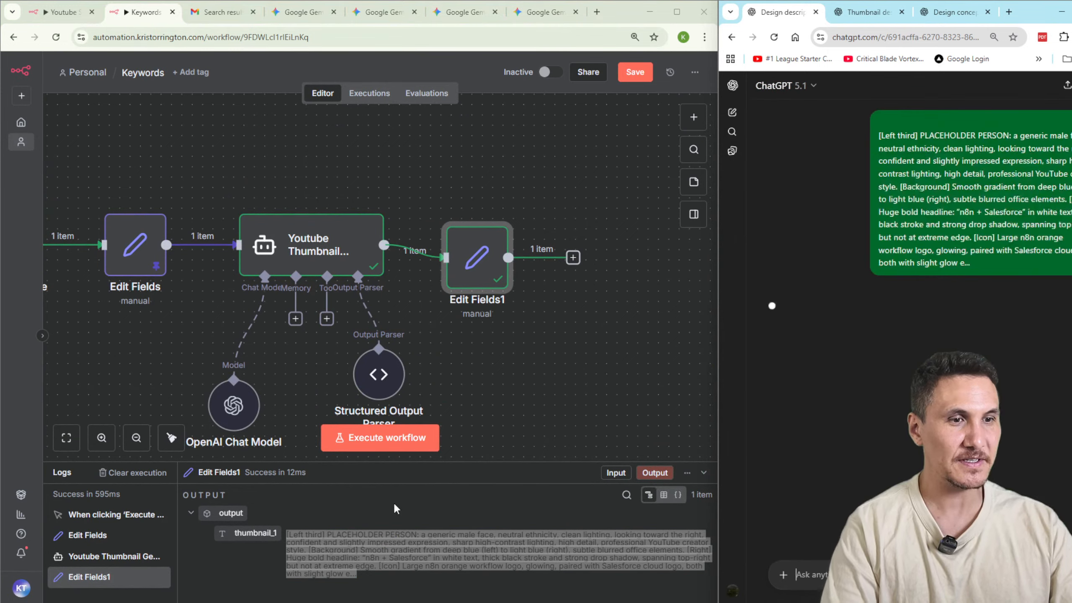
Copy the thumbnail_2 prompt from the Youtube Thumbnail Generator's output and submit it in the second ChatGPT chat.
{"action": "double_click", "coordinate": [350, 266]}
{"action": "scroll", "coordinate": [608, 385], "scroll_direction": "down", "scroll_amount": 5}
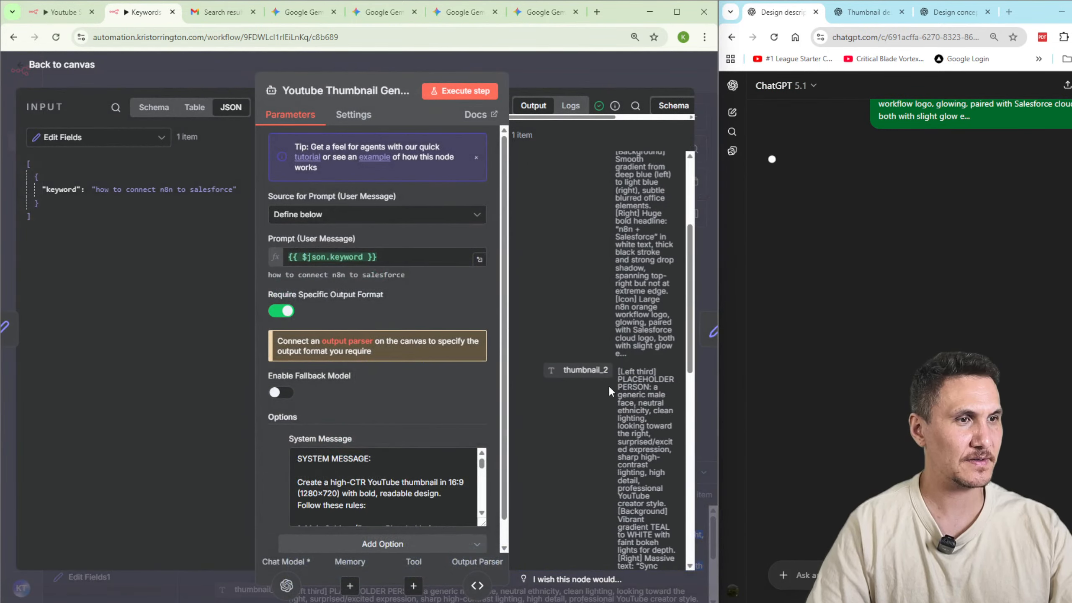
{"action": "left_click_drag", "start_coordinate": [619, 316], "coordinate": [649, 437]}
{"action": "left_click", "coordinate": [863, 12]}
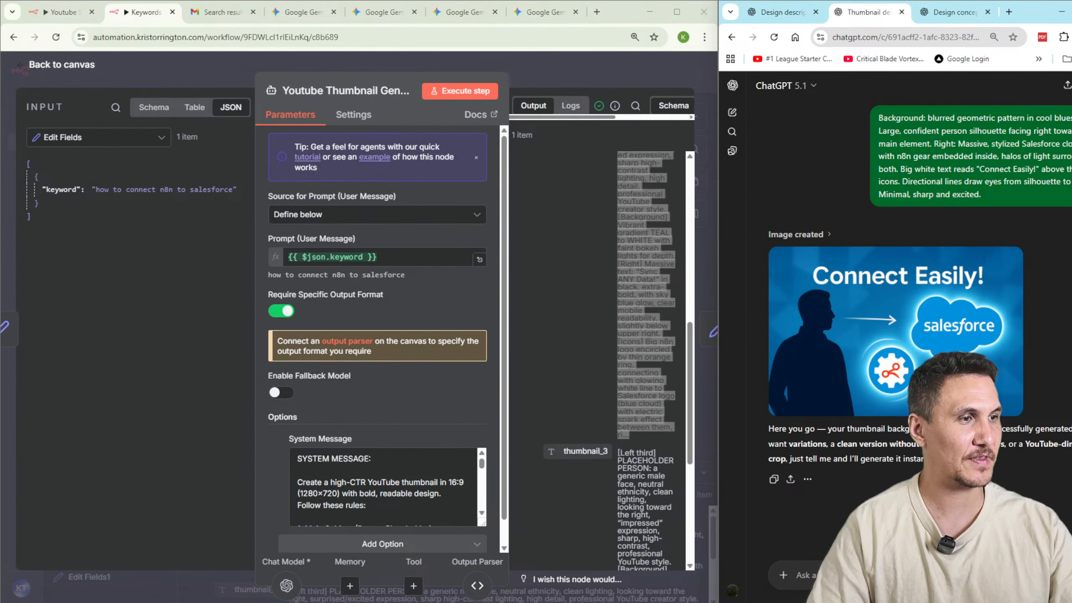
{"action": "key", "text": "ctrl+v"}
{"action": "key", "text": "Return"}
Copy the thumbnail_3 prompt from the generator's output and submit it in the third ChatGPT chat.
{"action": "scroll", "coordinate": [619, 338], "scroll_direction": "down", "scroll_amount": 3}
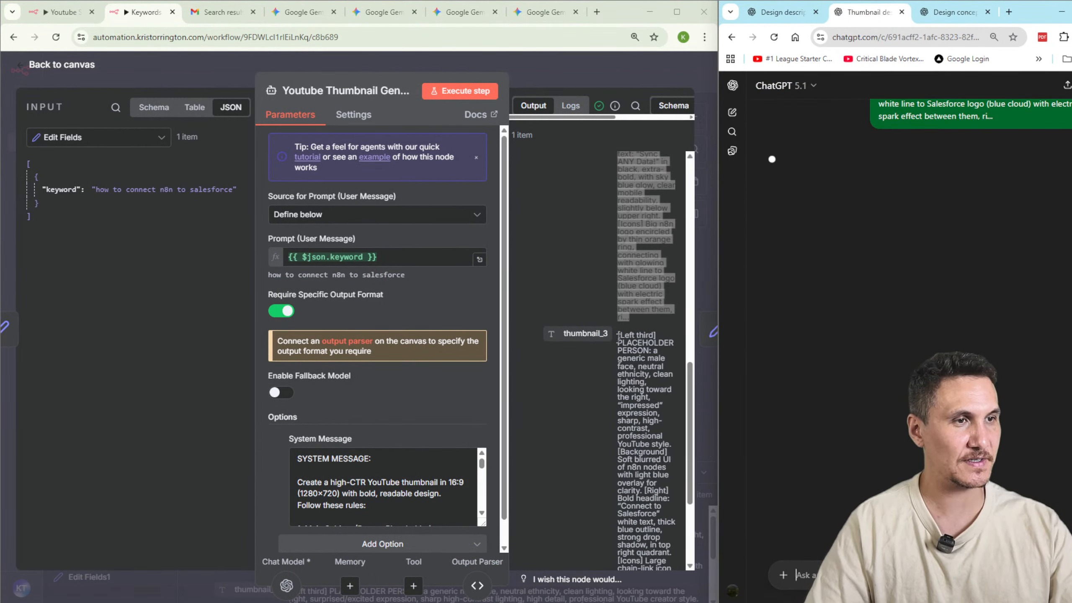
{"action": "left_click_drag", "start_coordinate": [618, 336], "coordinate": [653, 539]}
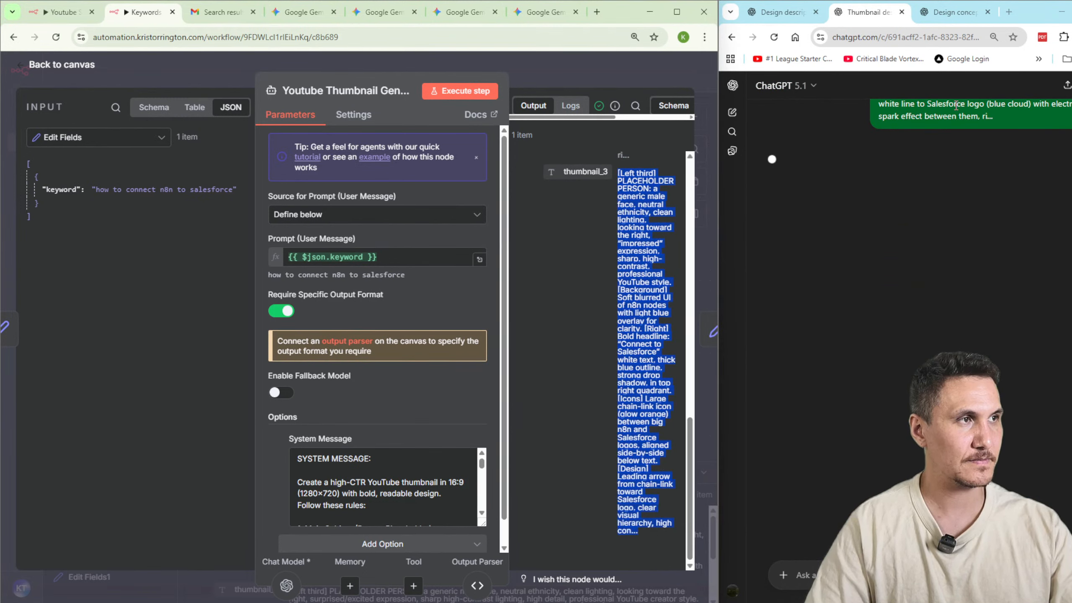
{"action": "left_click", "coordinate": [953, 11]}
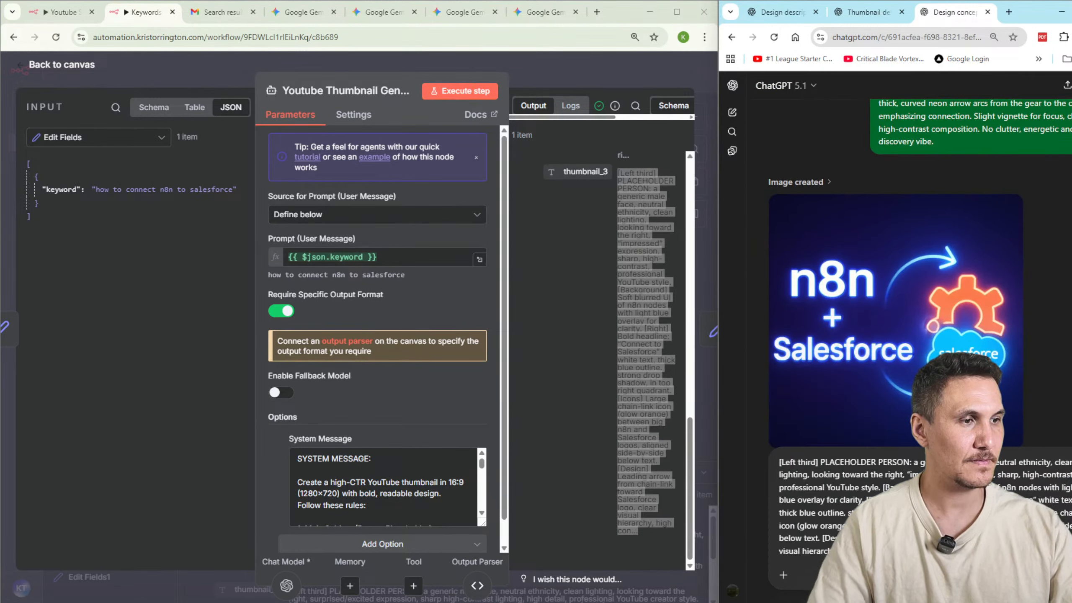
{"action": "key", "text": "Return"}
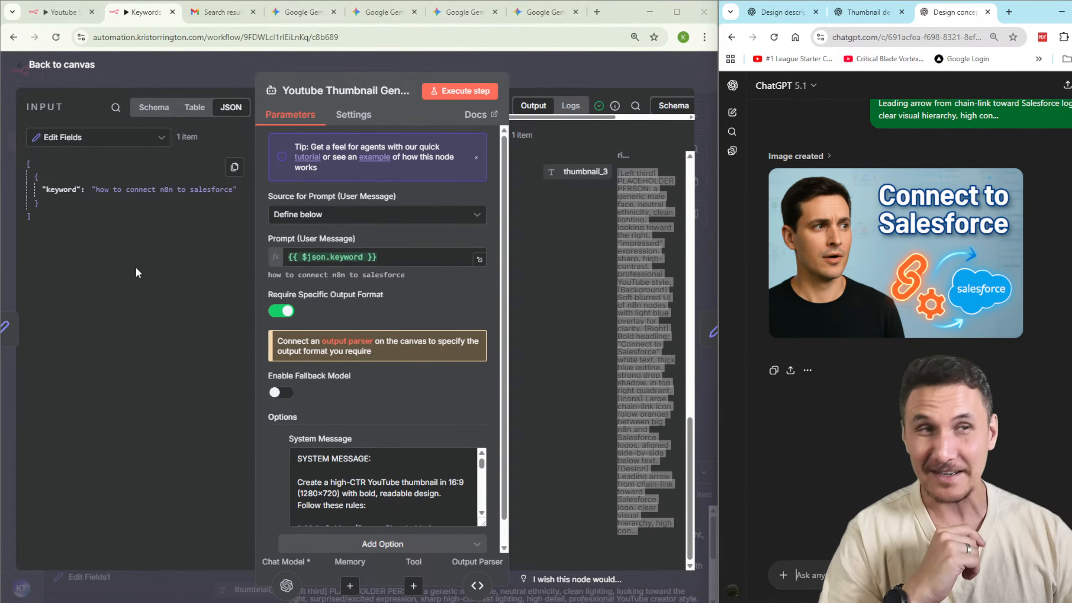
Return to the canvas and align the Edit Fields1 node in a straight row with the Youtube Thumbnail Generator.
{"action": "left_click", "coordinate": [544, 69]}
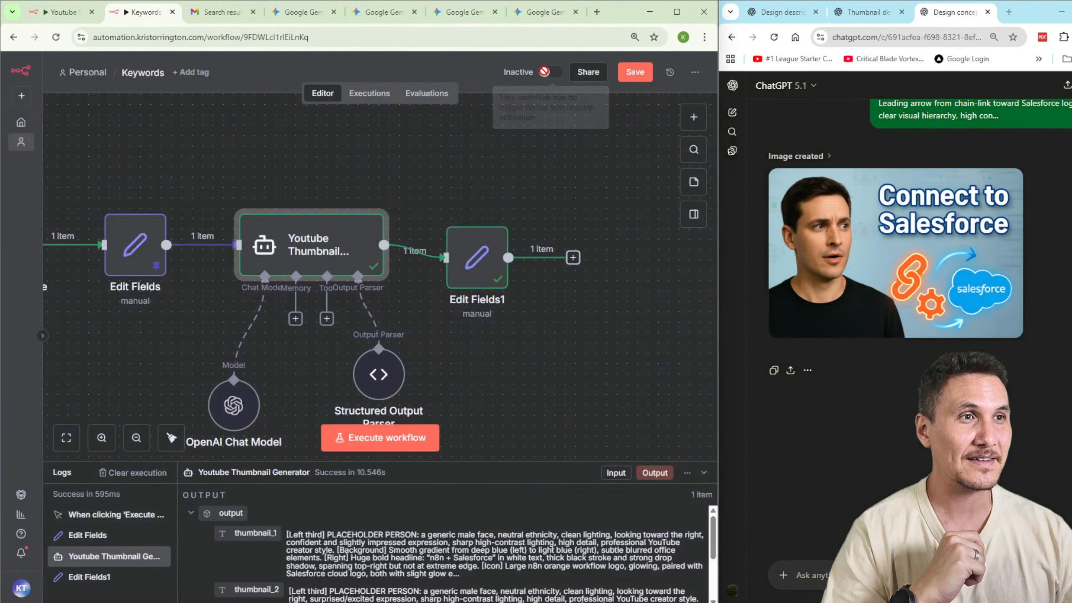
{"action": "left_click_drag", "start_coordinate": [478, 268], "coordinate": [489, 256]}
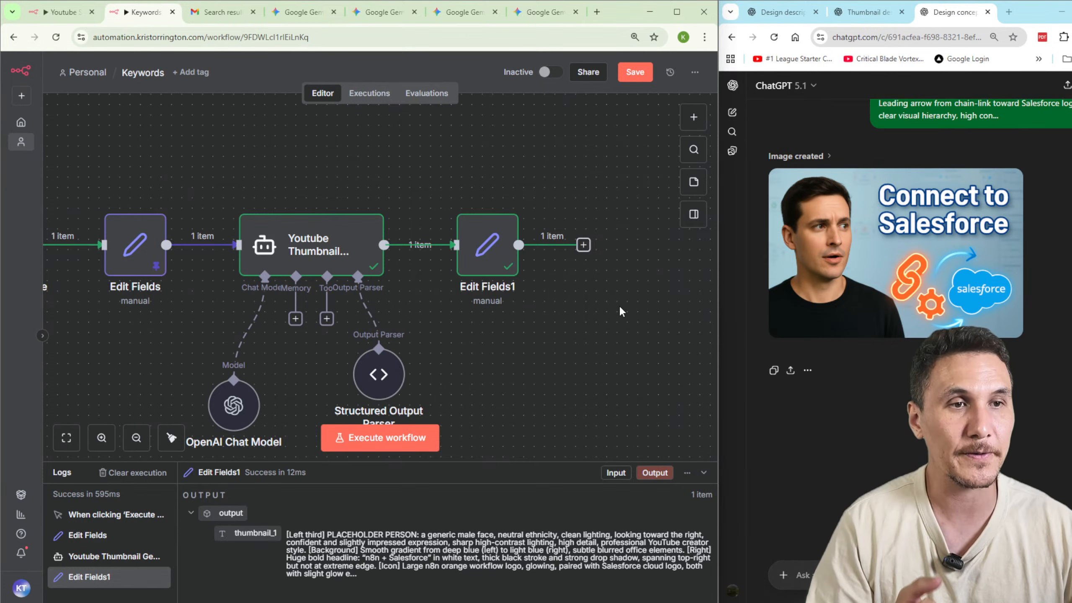
{"action": "scroll", "coordinate": [548, 358], "scroll_direction": "down", "scroll_amount": 2, "text": "ctrl"}
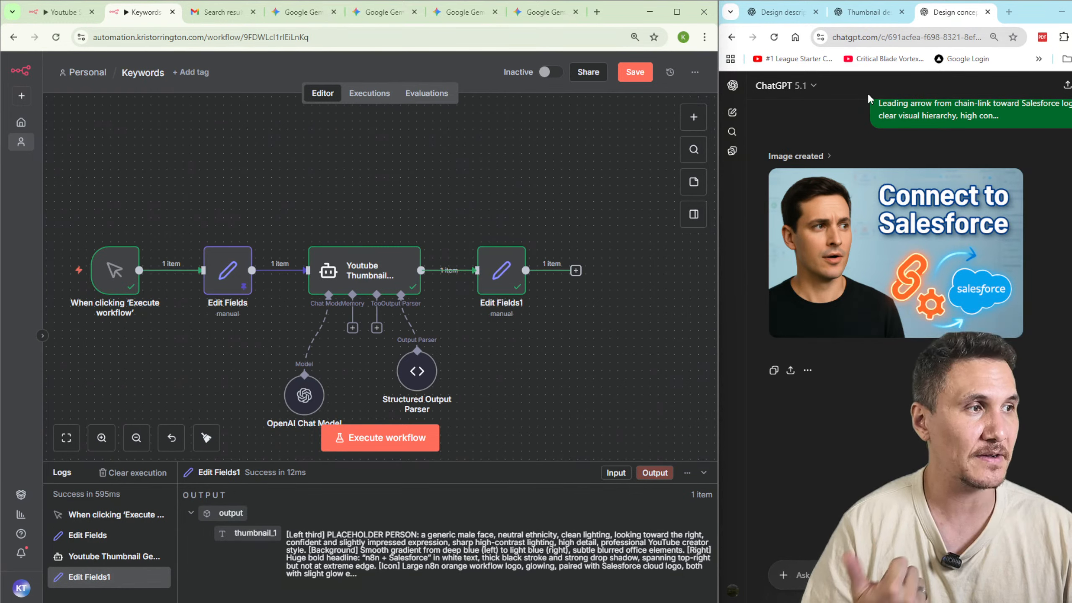
Compare the new placeholder-person thumbnails generated in the three ChatGPT chats.
{"action": "left_click", "coordinate": [862, 17]}
{"action": "left_click", "coordinate": [770, 16]}
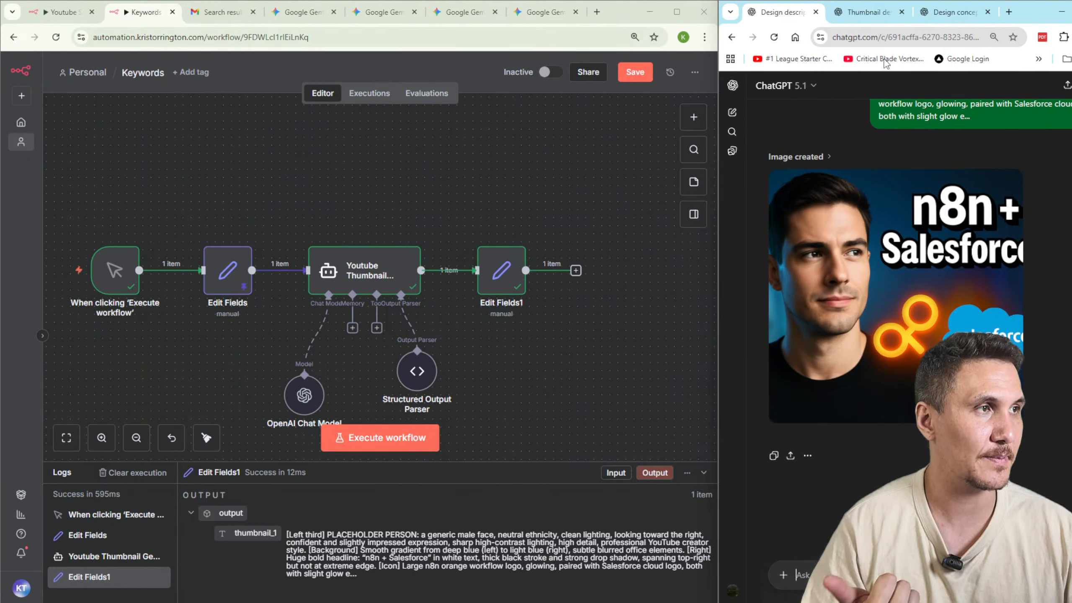
{"action": "left_click", "coordinate": [876, 16]}
{"action": "left_click", "coordinate": [942, 16]}
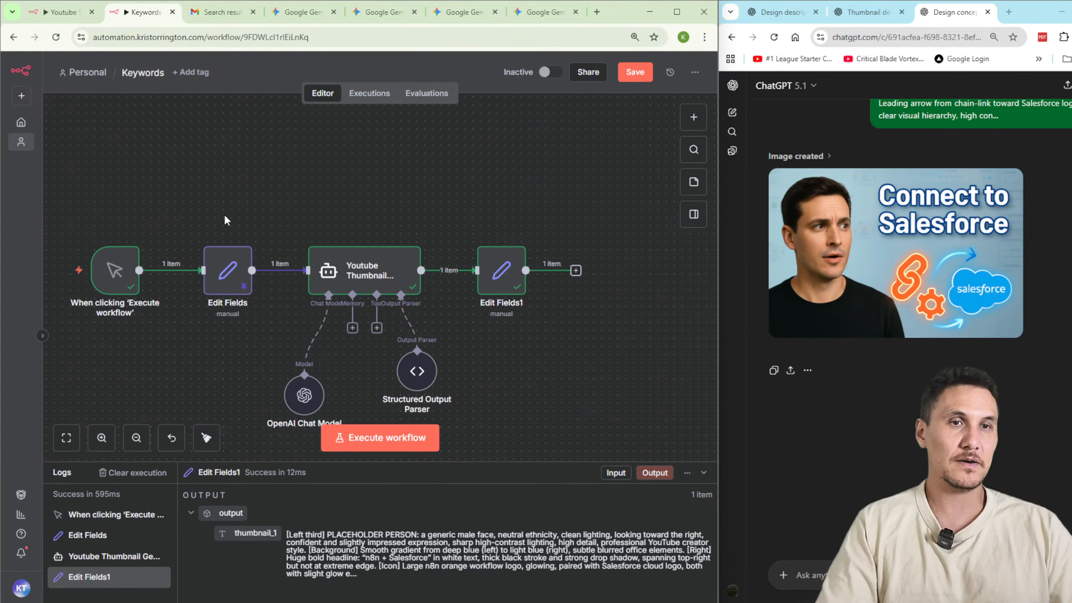
Add a Webhook trigger node to the Keywords workflow and place it just above the manual trigger.
{"action": "left_click_drag", "start_coordinate": [249, 198], "coordinate": [409, 182]}
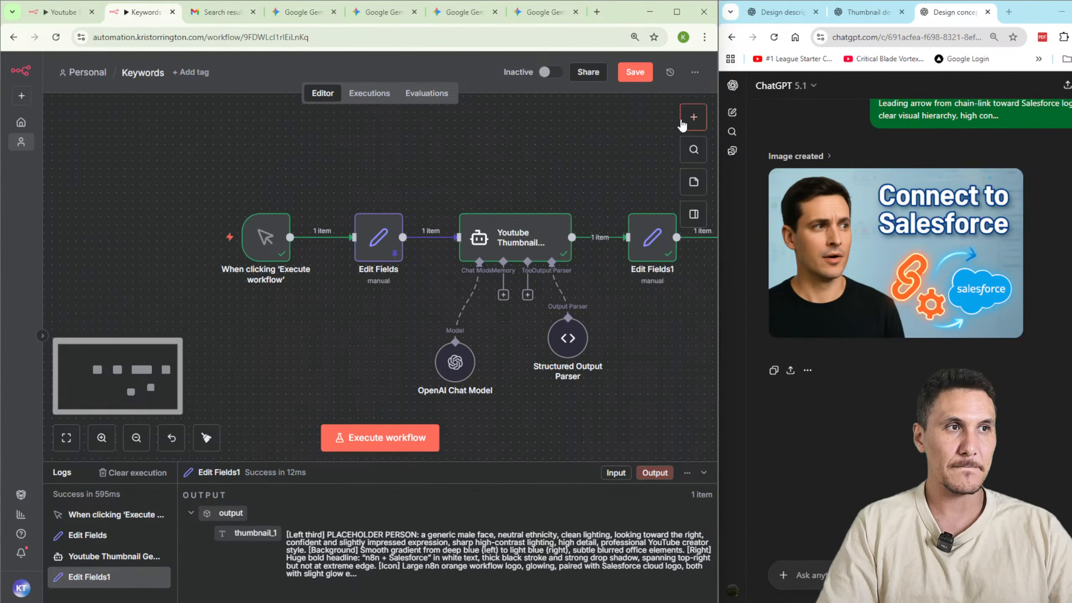
{"action": "left_click", "coordinate": [693, 117]}
{"action": "type", "text": "web"}
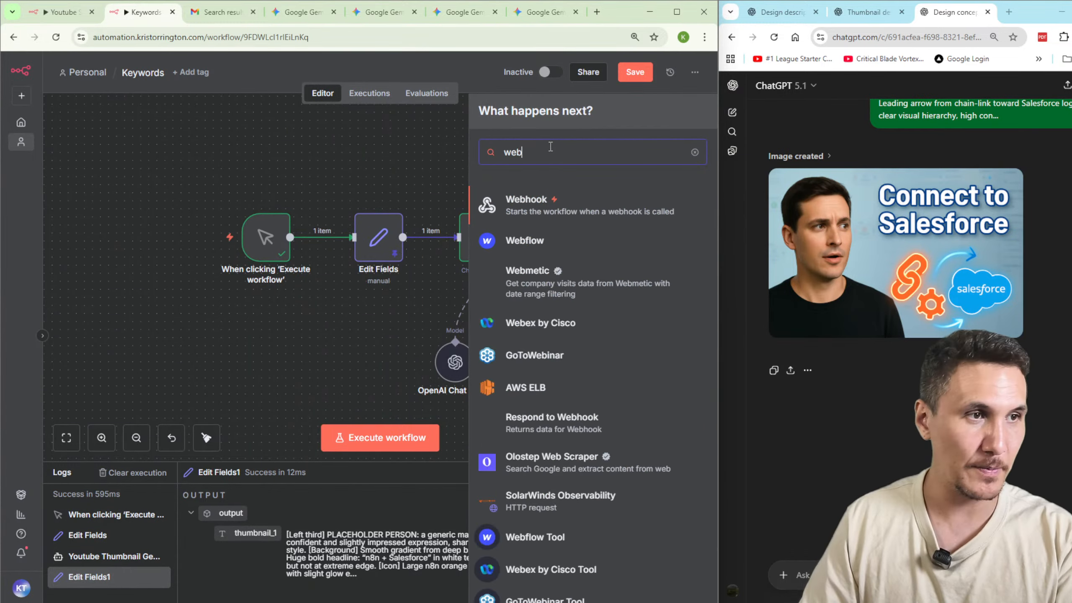
{"action": "left_click", "coordinate": [548, 201]}
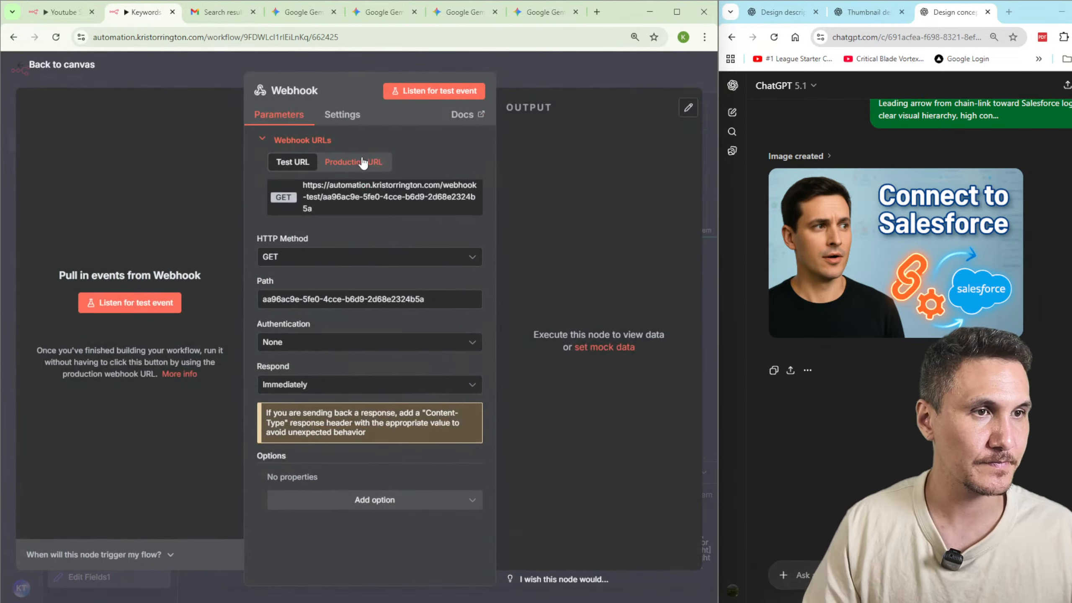
{"action": "left_click", "coordinate": [531, 71]}
{"action": "left_click_drag", "start_coordinate": [387, 167], "coordinate": [234, 166]}
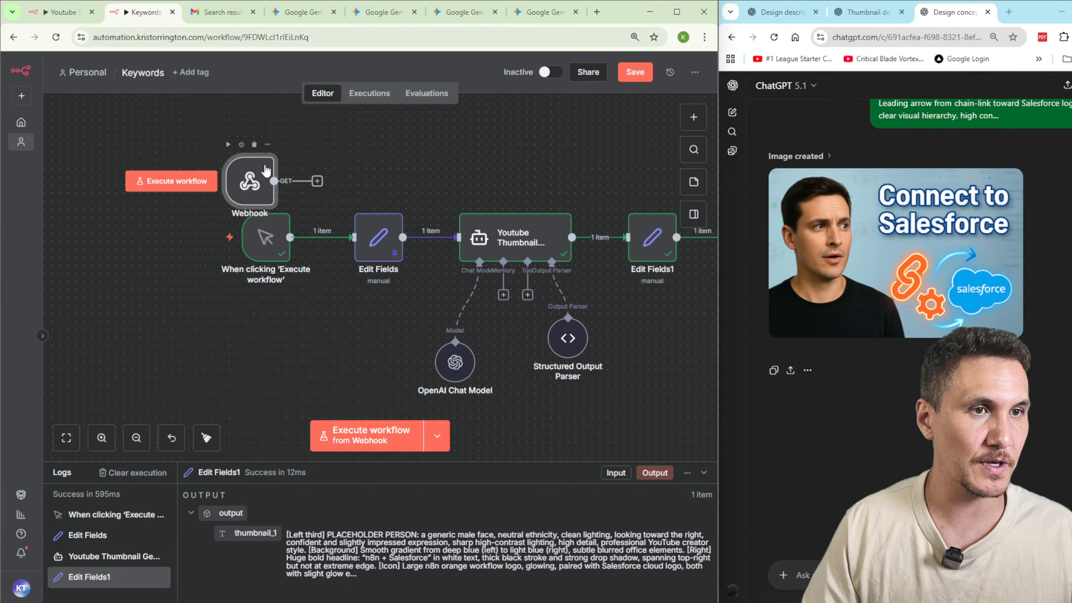
Delete the manual trigger and put the Webhook node in its place, connected to Edit Fields.
{"action": "left_click", "coordinate": [262, 252]}
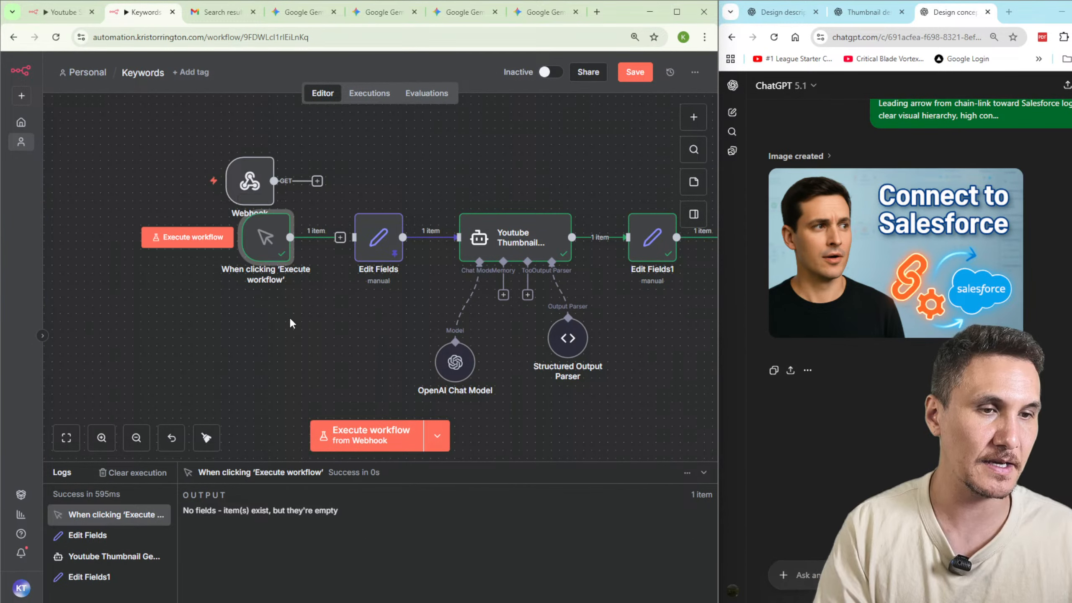
{"action": "key", "text": "Delete"}
{"action": "left_click_drag", "start_coordinate": [274, 181], "coordinate": [276, 245]}
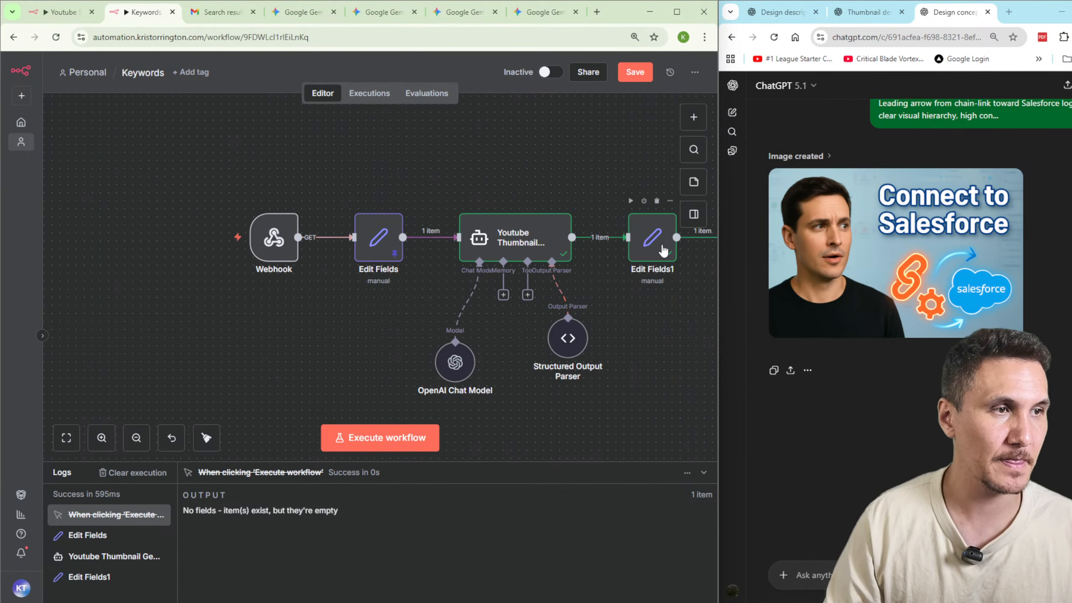
Replace the Edit Fields1 node after the Youtube Thumbnail Generator with a Respond to Webhook node, spaced slightly further along the row.
{"action": "left_click", "coordinate": [652, 238]}
{"action": "key", "text": "Delete"}
{"action": "left_click_drag", "start_coordinate": [651, 317], "coordinate": [545, 314]}
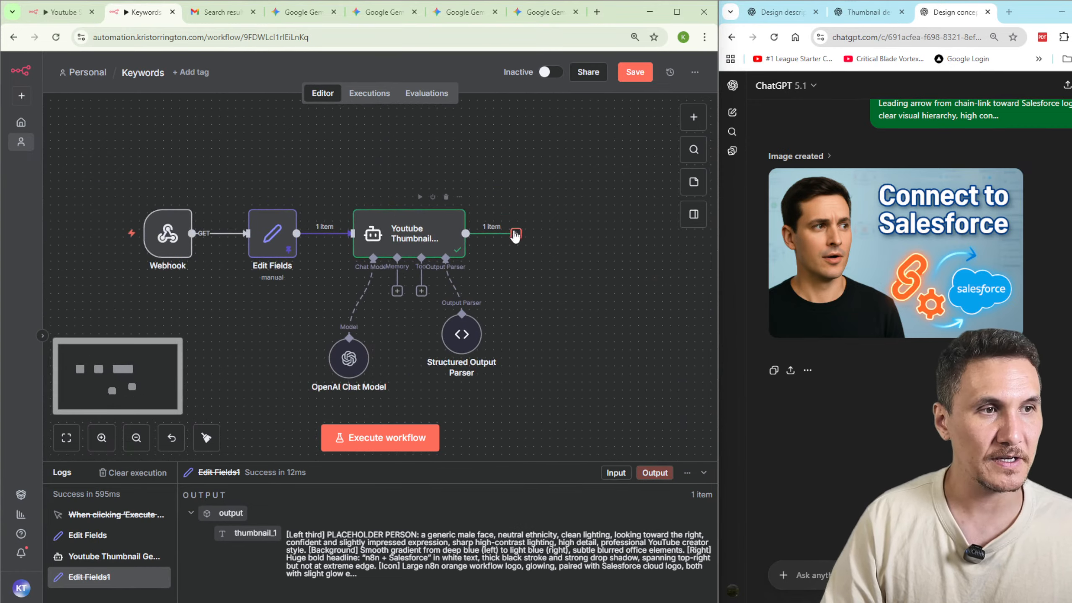
{"action": "left_click", "coordinate": [515, 234]}
{"action": "type", "text": "webhook"}
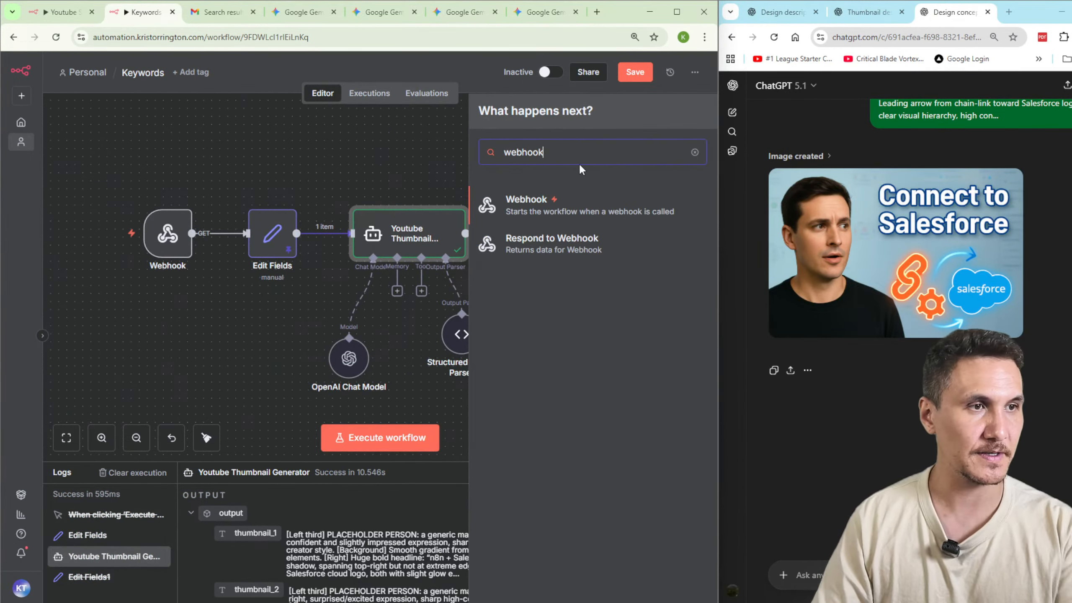
{"action": "left_click", "coordinate": [527, 240]}
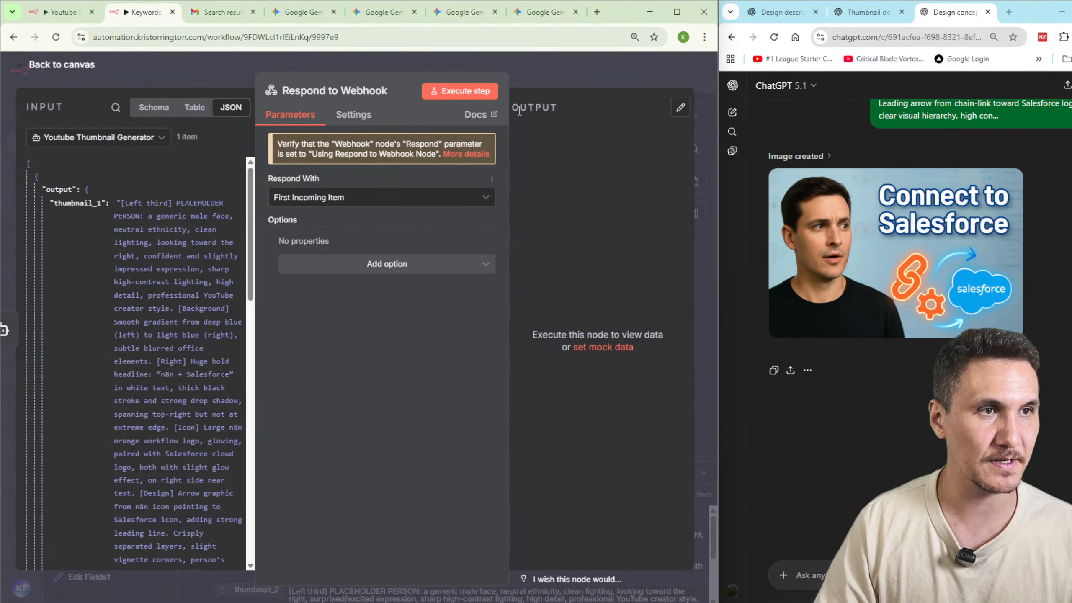
{"action": "left_click", "coordinate": [550, 87]}
{"action": "left_click_drag", "start_coordinate": [525, 216], "coordinate": [557, 222]}
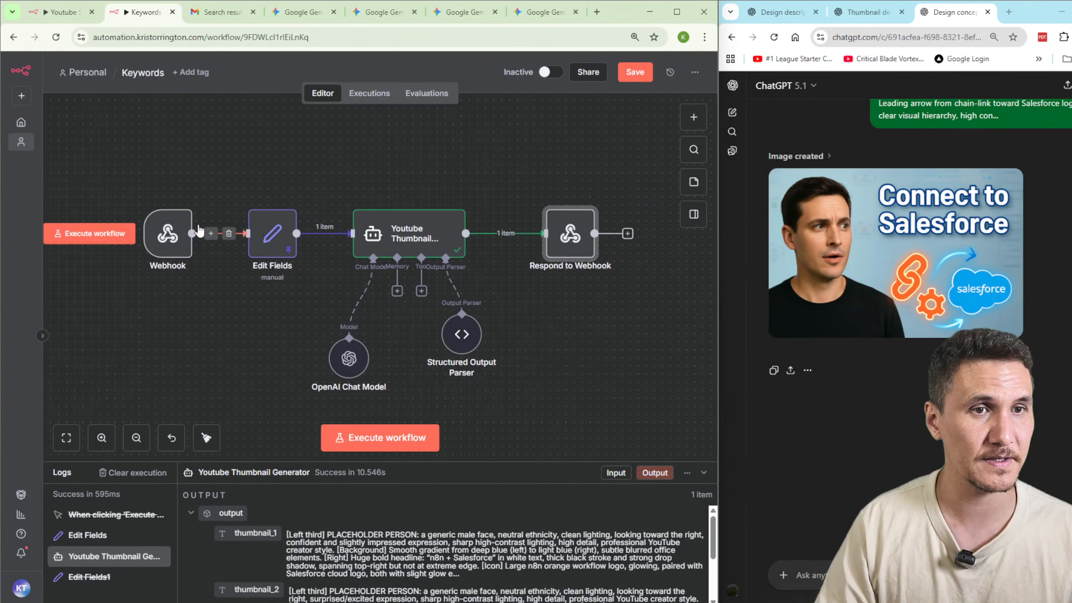
Review the Webhook node's additional options, set its HTTP method to POST, and collapse the webhook URLs section.
{"action": "double_click", "coordinate": [167, 234]}
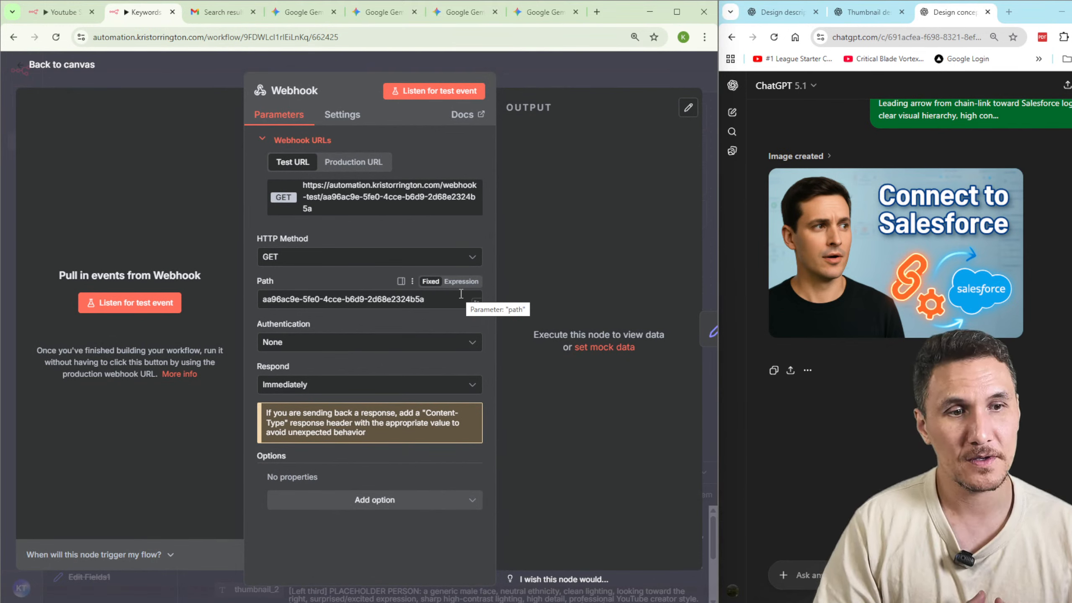
{"action": "left_click", "coordinate": [375, 500]}
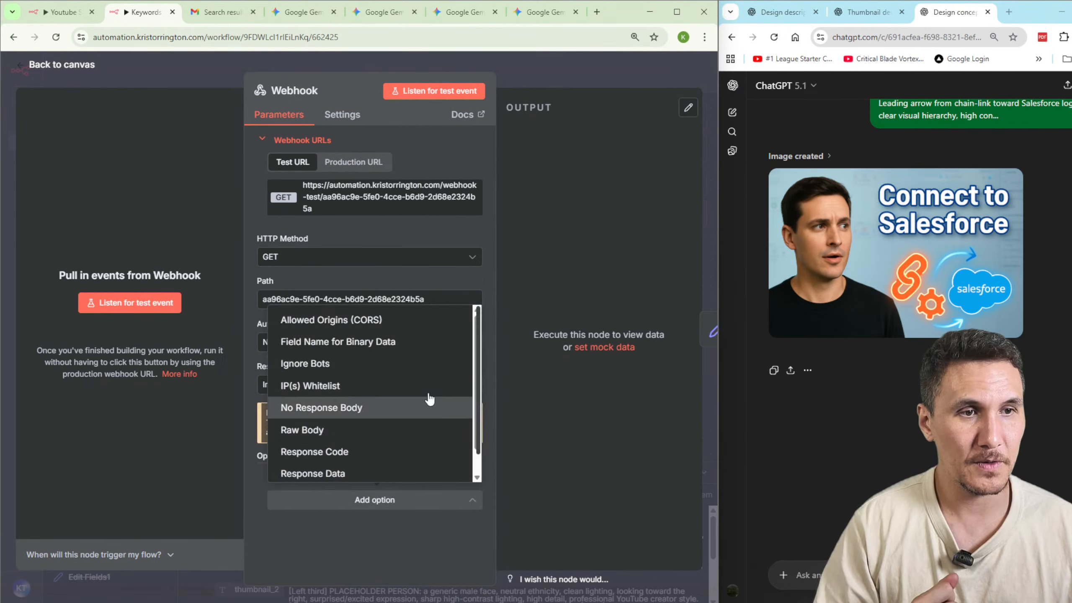
{"action": "scroll", "coordinate": [430, 392], "scroll_direction": "down", "scroll_amount": 1}
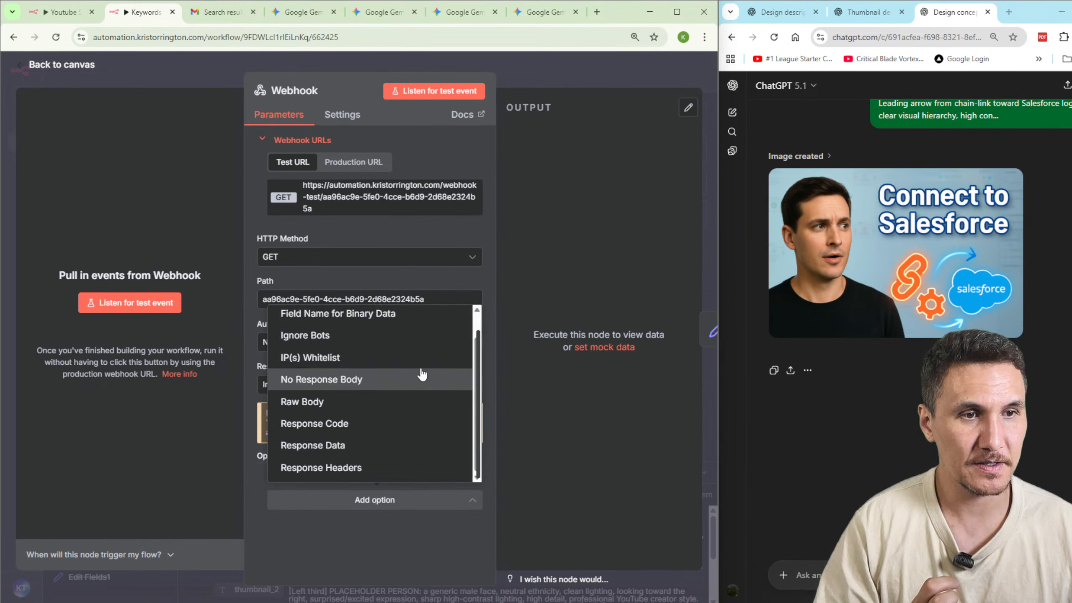
{"action": "scroll", "coordinate": [421, 374], "scroll_direction": "up", "scroll_amount": 1}
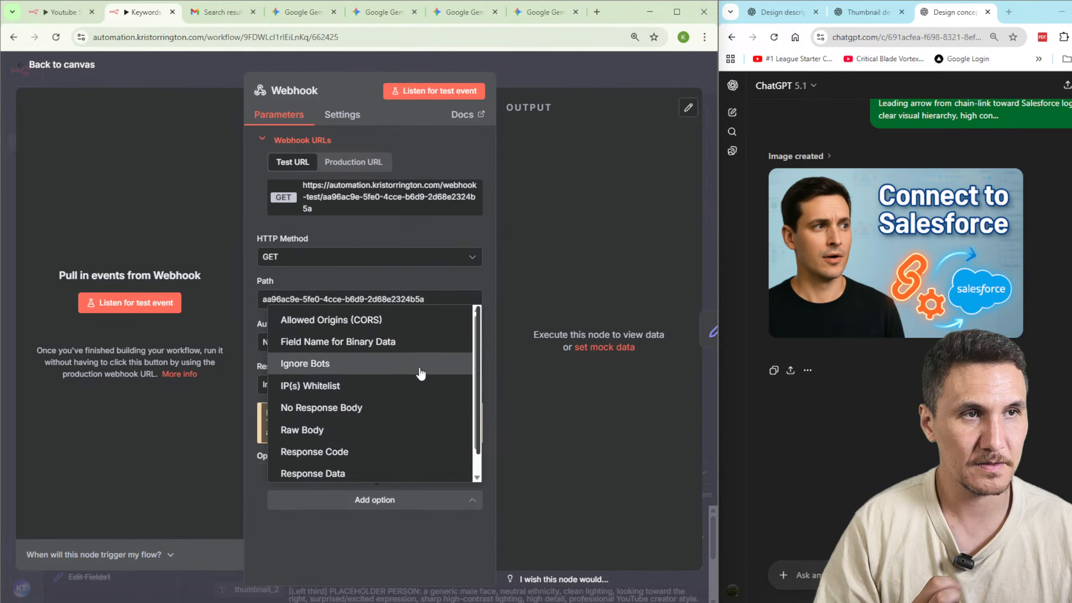
{"action": "left_click", "coordinate": [337, 261]}
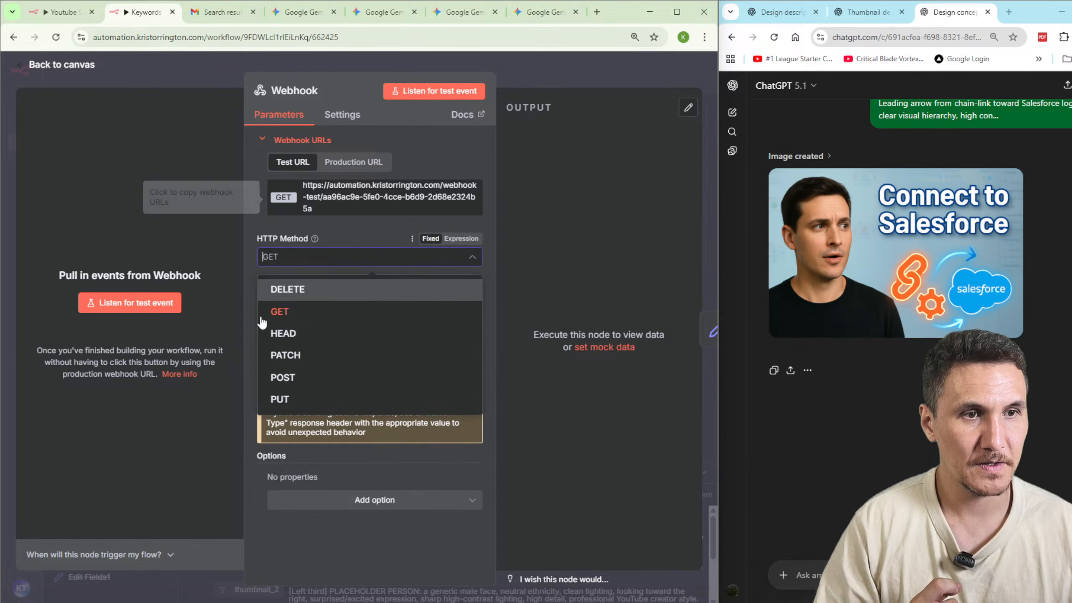
{"action": "left_click", "coordinate": [332, 383]}
{"action": "left_click", "coordinate": [441, 141]}
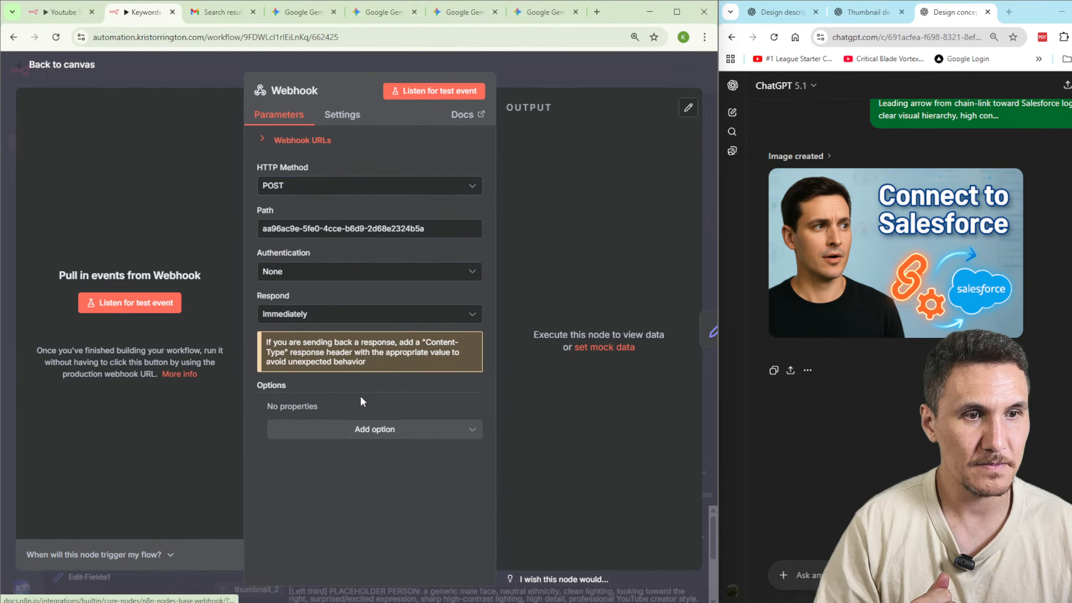
Set the Webhook node to respond Using 'Respond to Webhook' Node and save the Keywords workflow.
{"action": "left_click", "coordinate": [358, 317]}
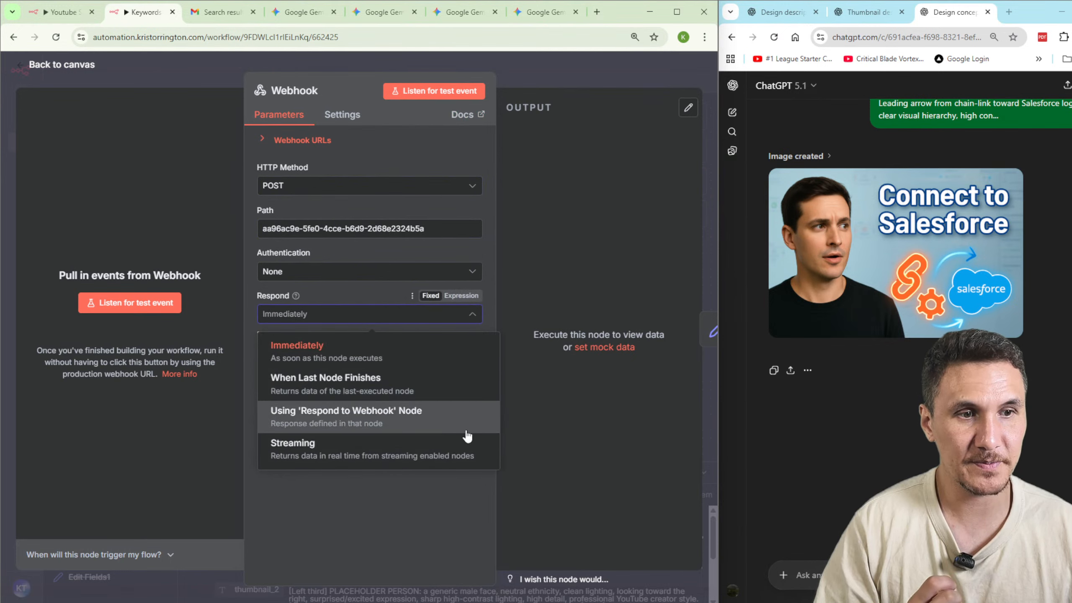
{"action": "left_click", "coordinate": [427, 428]}
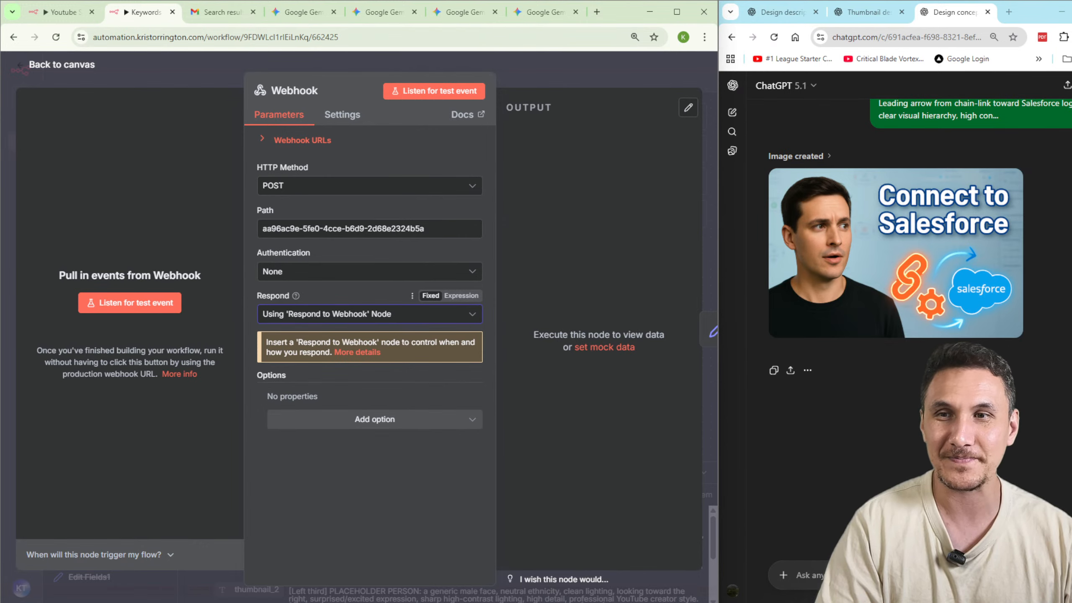
{"action": "left_click", "coordinate": [568, 67]}
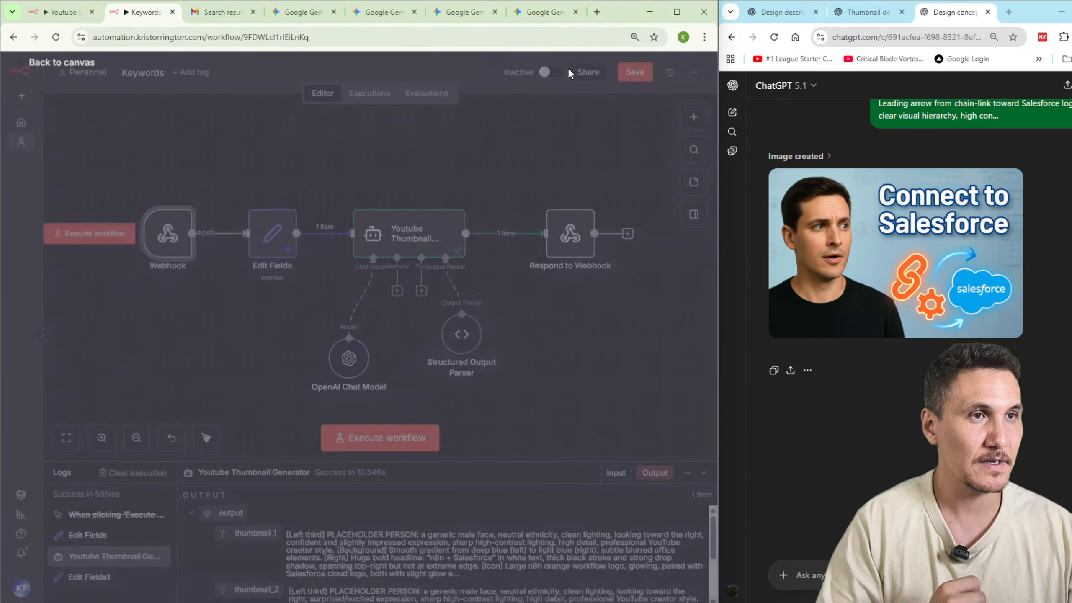
{"action": "left_click", "coordinate": [635, 71]}
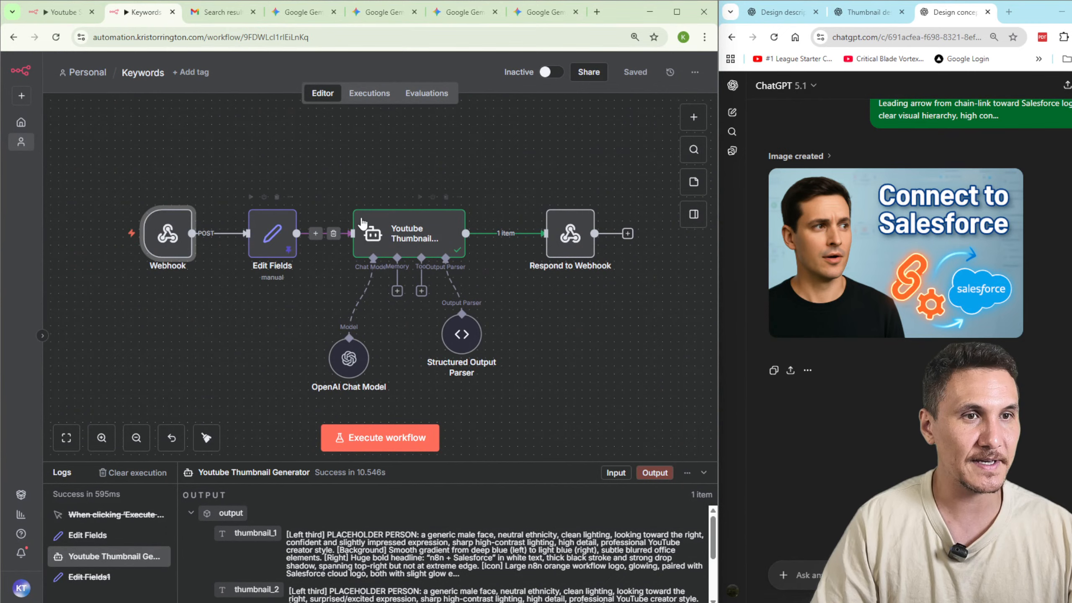
Delete the Edit Fields node, move the Webhook node closer to the Youtube Thumbnail Generator, and save the workflow.
{"action": "double_click", "coordinate": [256, 238]}
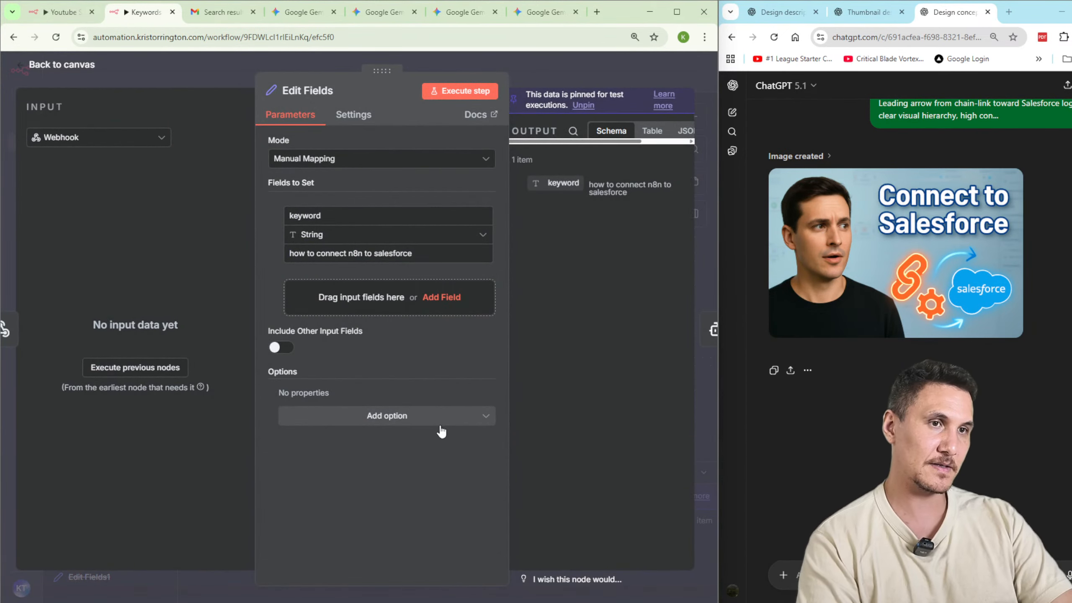
{"action": "left_click", "coordinate": [532, 72]}
{"action": "key", "text": "Delete"}
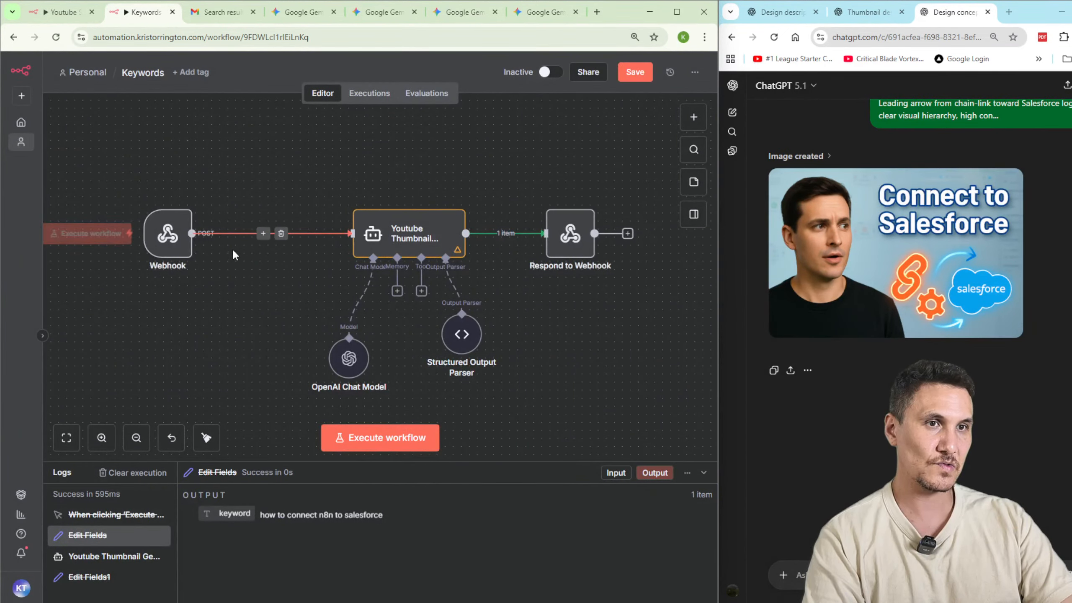
{"action": "left_click_drag", "start_coordinate": [195, 233], "coordinate": [235, 233]}
{"action": "left_click", "coordinate": [634, 71]}
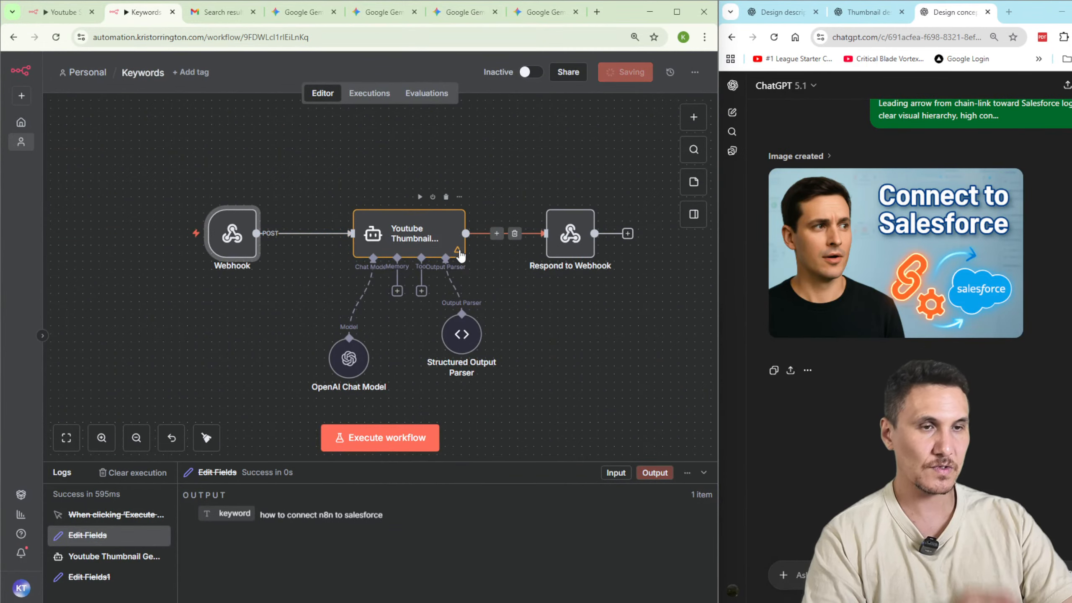
Copy the Webhook node's test URL and return to the canvas.
{"action": "double_click", "coordinate": [234, 237]}
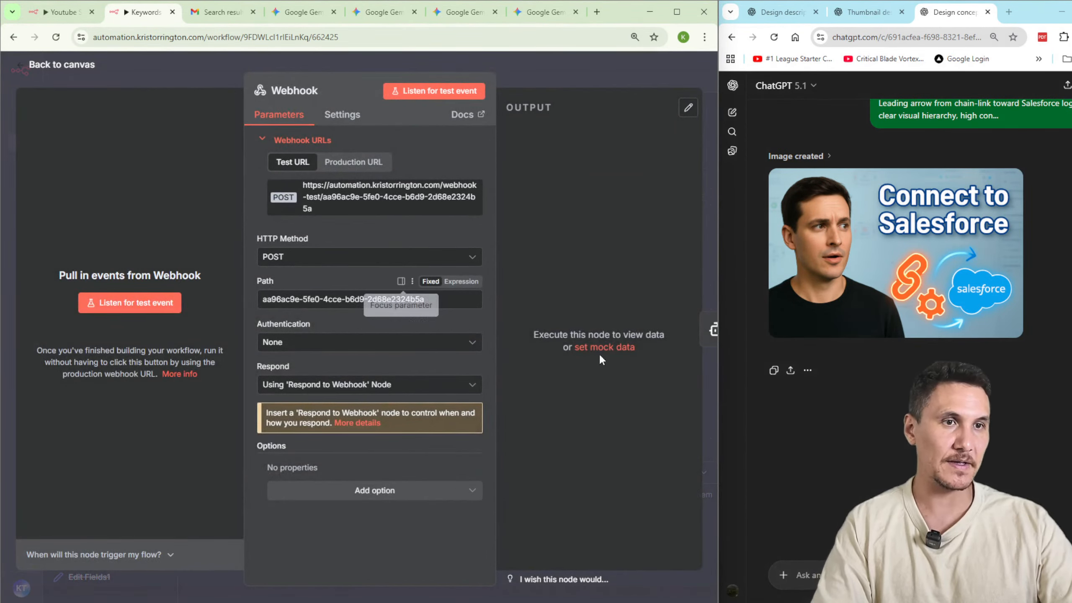
{"action": "left_click", "coordinate": [392, 207]}
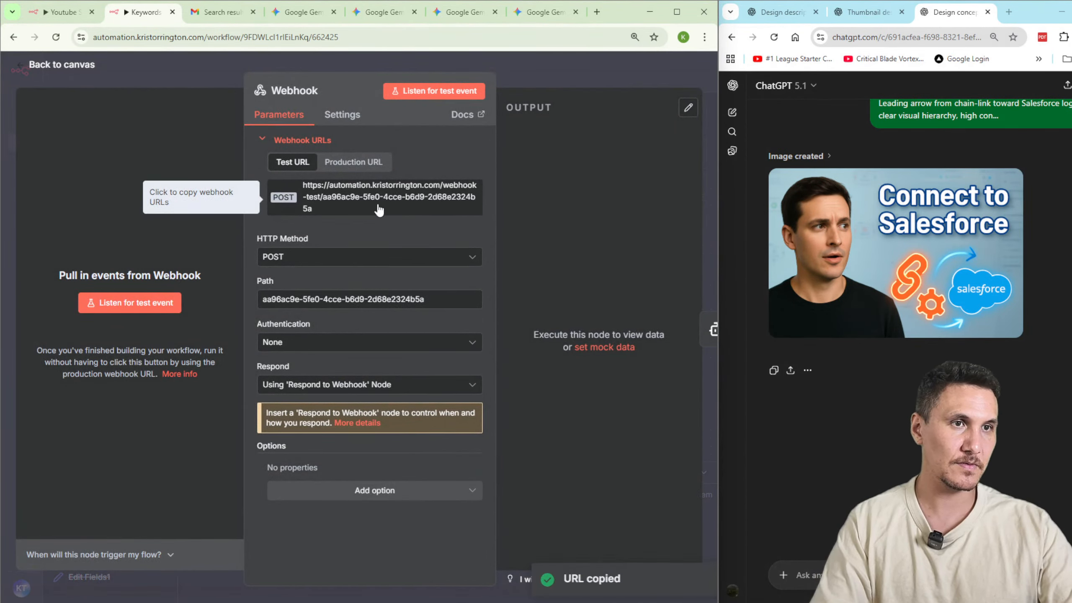
{"action": "left_click", "coordinate": [571, 67]}
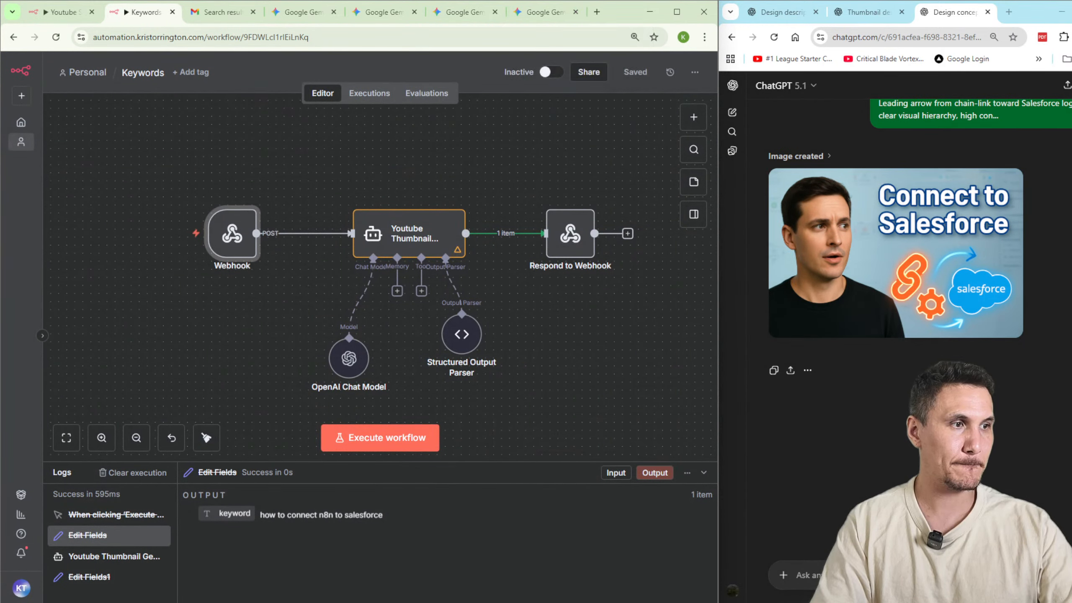
Ask ChatGPT to write a cURL POST command that sends a keyword to the copied webhook test URL.
{"action": "left_click", "coordinate": [848, 574]}
{"action": "type", "text": "write m"}
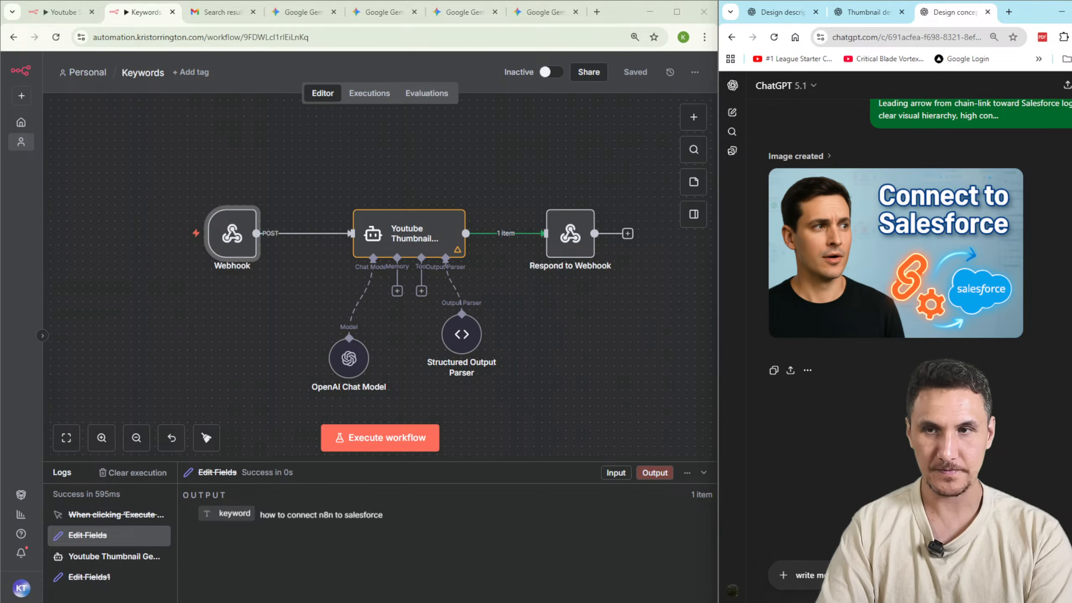
{"action": "key", "text": "shift+Return"}
{"action": "key", "text": "shift+Return"}
{"action": "key", "text": "ctrl+v"}
{"action": "key", "text": "Return"}
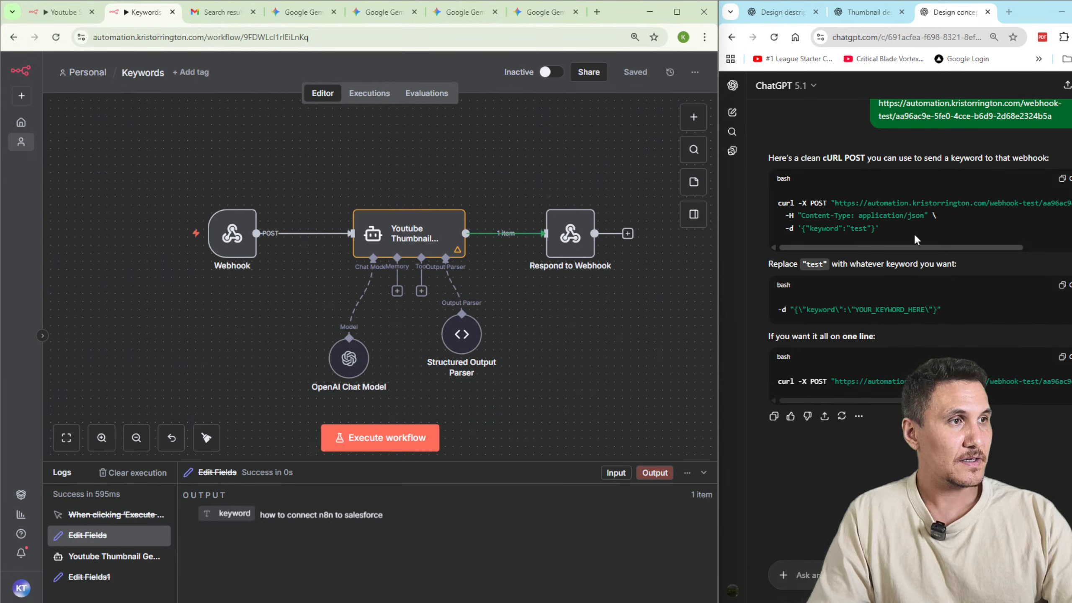
Have ChatGPT update the multi-line cURL command so its keyword is "how to connect n8n to salesforce".
{"action": "left_click_drag", "start_coordinate": [913, 233], "coordinate": [775, 211]}
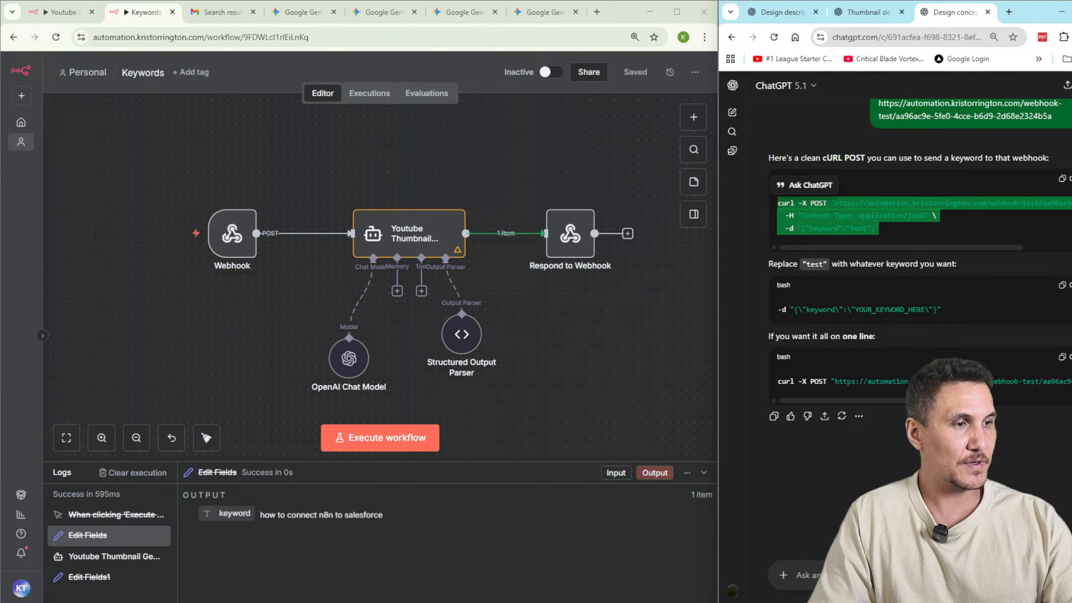
{"action": "left_click", "coordinate": [887, 575]}
{"action": "type", "text": "update t"}
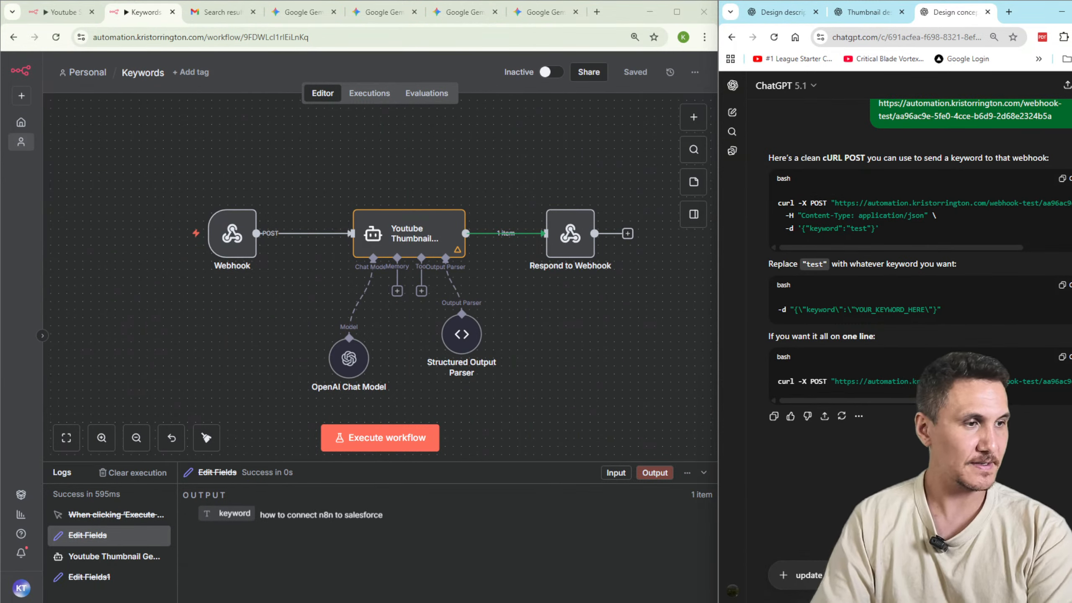
{"action": "key", "text": "ctrl+a"}
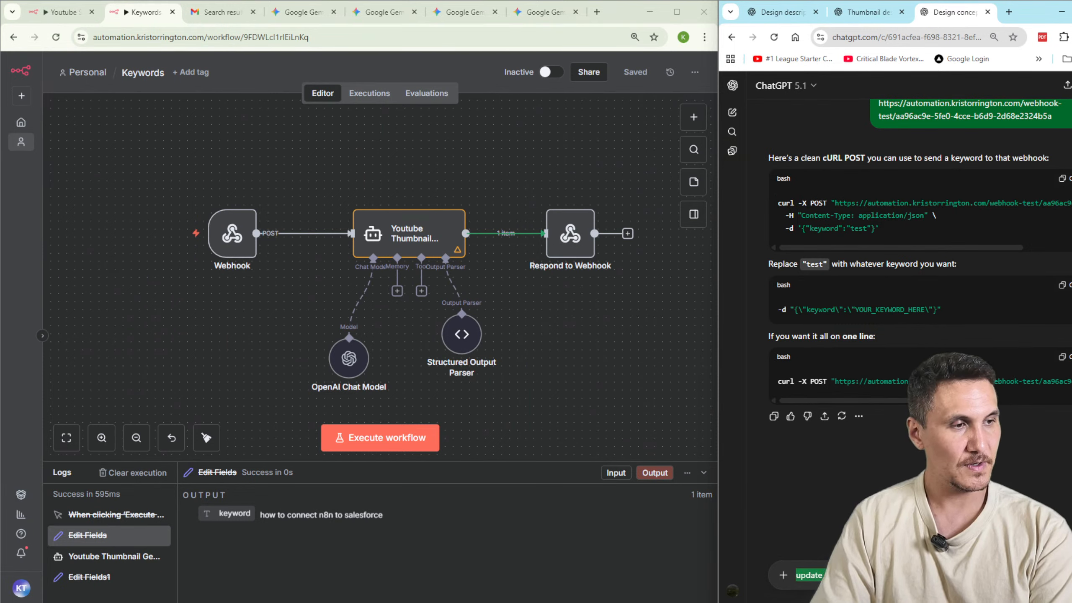
{"action": "type", "text": "update t"}
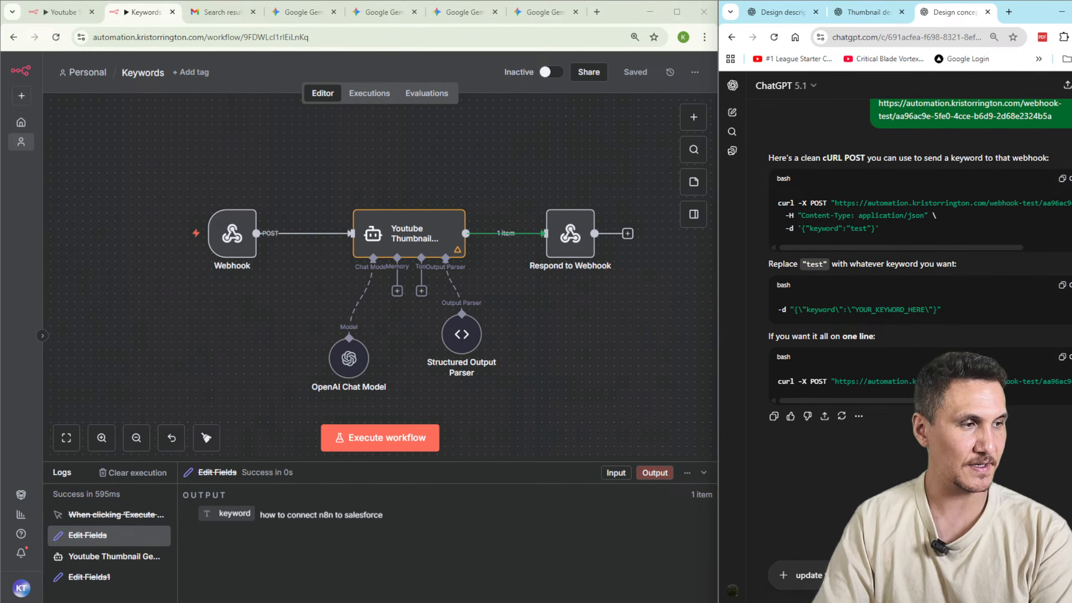
{"action": "key", "text": "ctrl+v"}
{"action": "key", "text": "Return"}
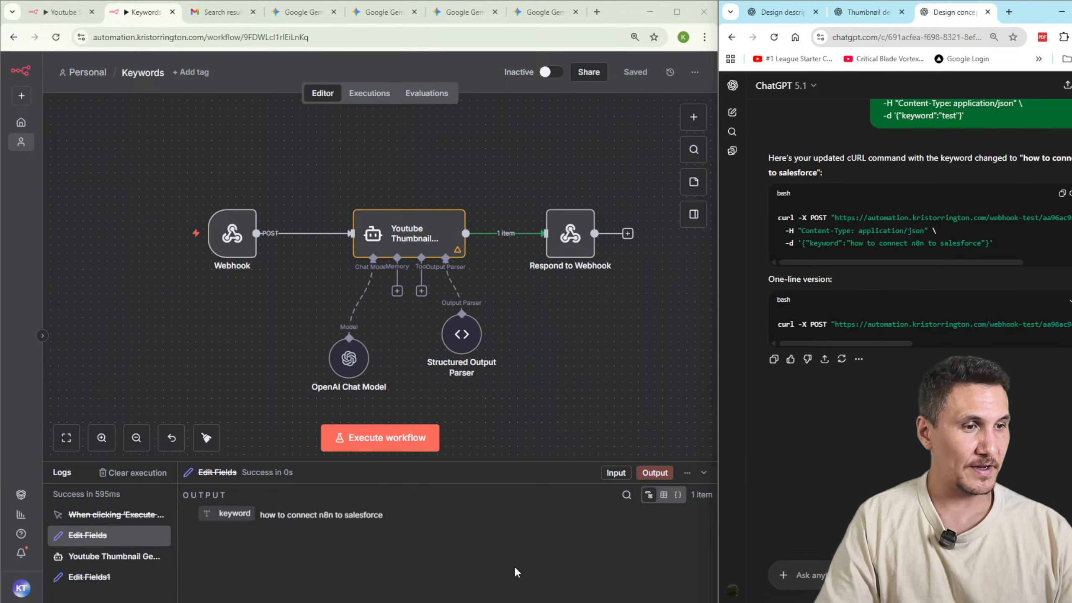
Open Command Prompt, set the workflow listening for a test event, and send the cURL request to the webhook.
{"action": "key", "text": "super"}
{"action": "type", "text": "cmd"}
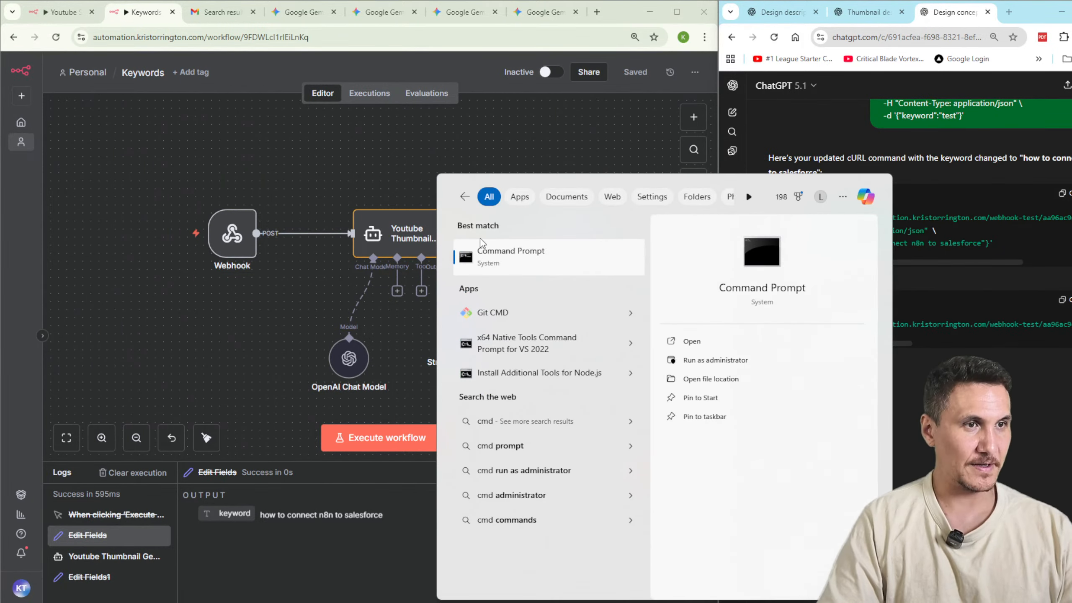
{"action": "left_click", "coordinate": [493, 260]}
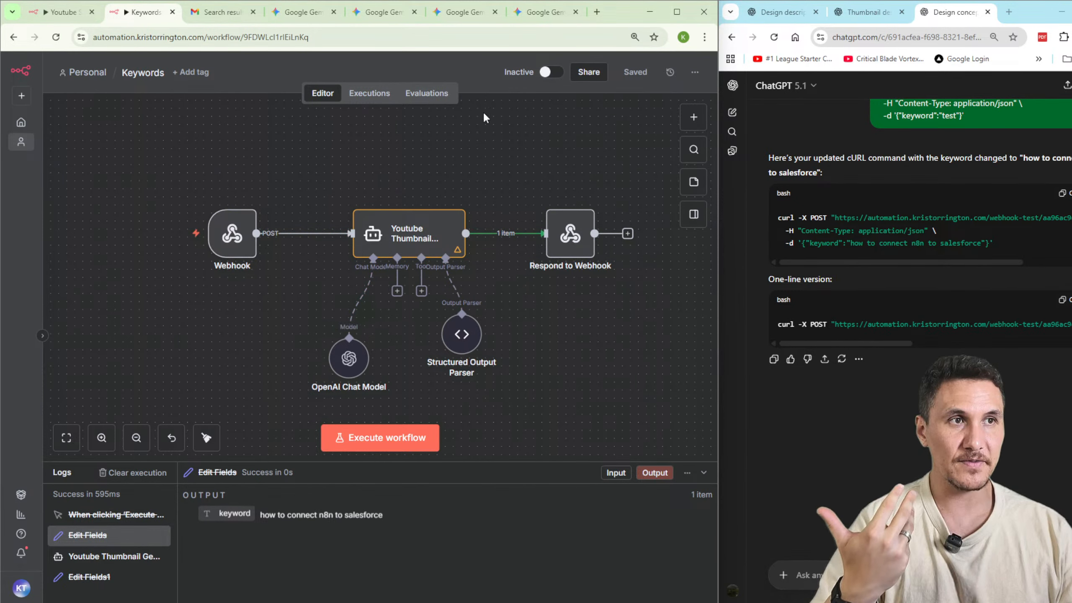
{"action": "left_click", "coordinate": [386, 443]}
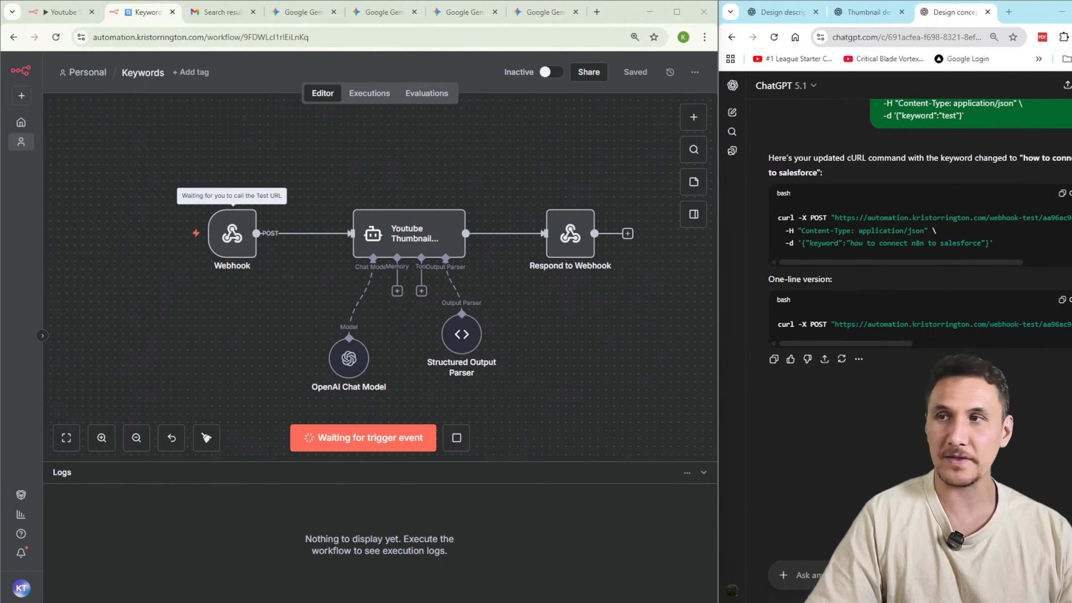
{"action": "left_click_drag", "start_coordinate": [397, 602], "coordinate": [126, 602]}
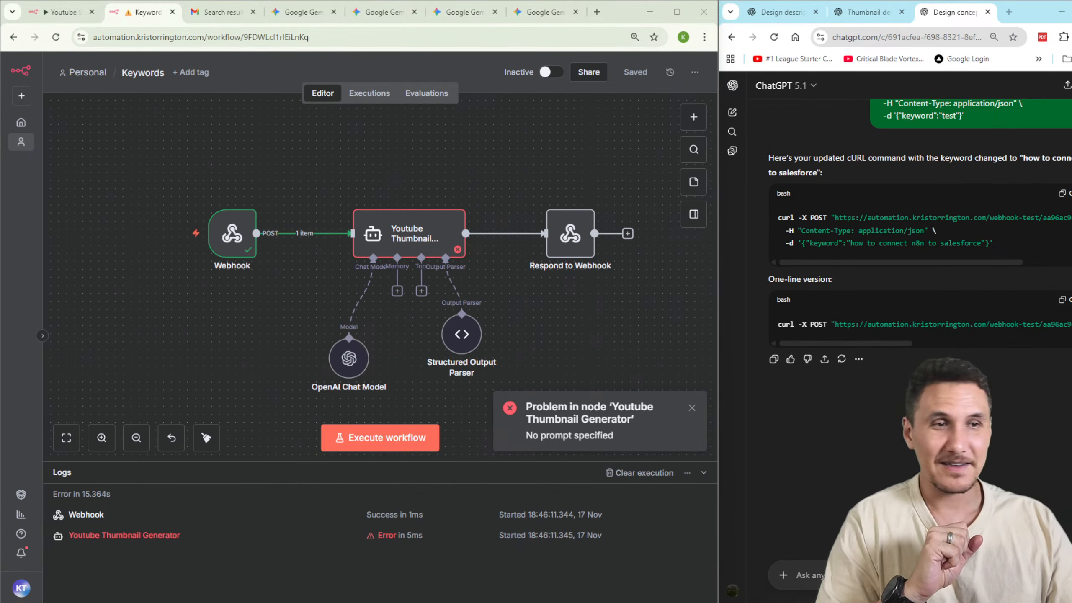
Replace the Youtube Thumbnail Generator's user prompt with the keyword from the webhook body, {{ $json.body.keyword }}.
{"action": "double_click", "coordinate": [413, 246]}
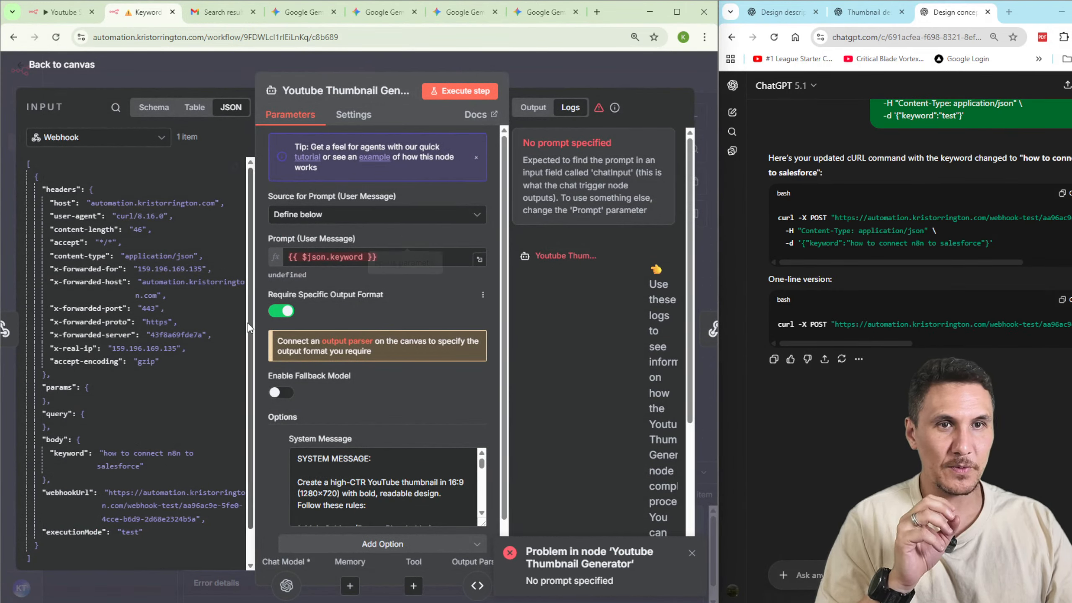
{"action": "scroll", "coordinate": [84, 386], "scroll_direction": "down", "scroll_amount": 1}
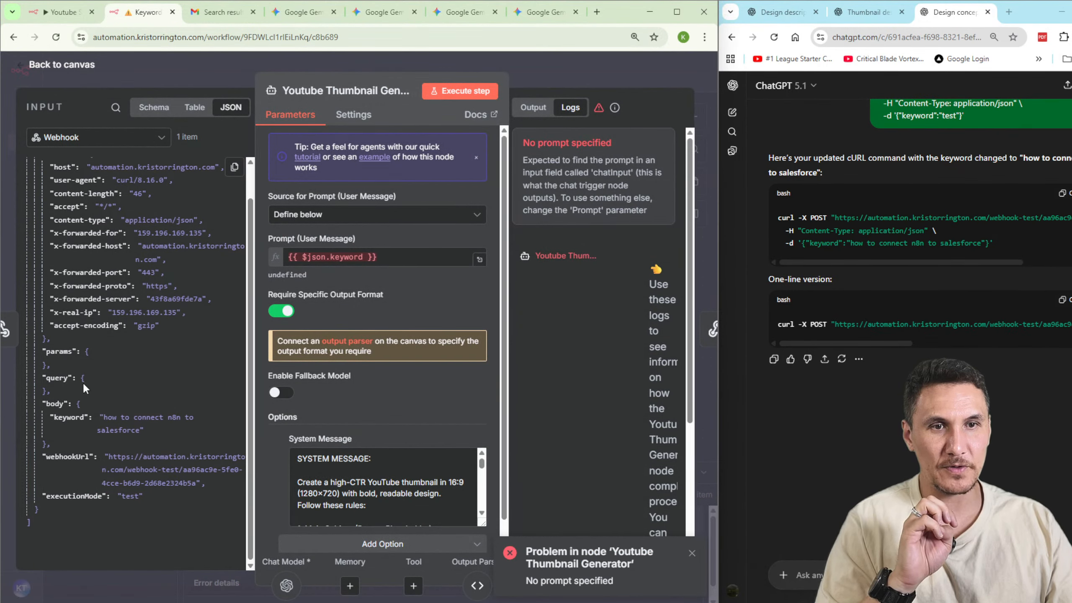
{"action": "left_click", "coordinate": [395, 260]}
{"action": "left_click_drag", "start_coordinate": [403, 258], "coordinate": [124, 267]}
{"action": "key", "text": "BackSpace"}
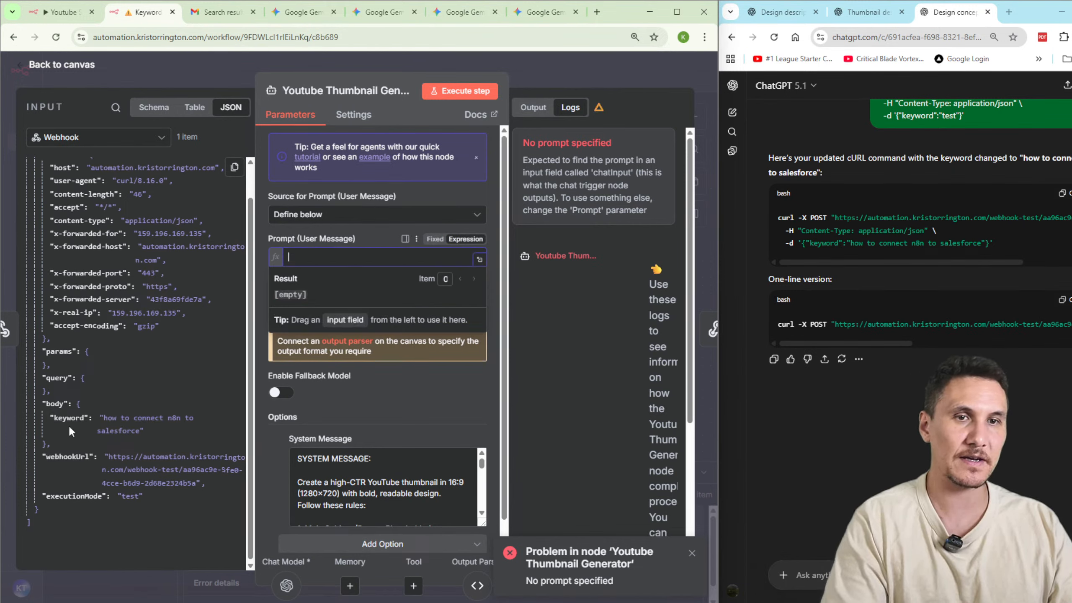
{"action": "left_click_drag", "start_coordinate": [69, 417], "coordinate": [312, 258]}
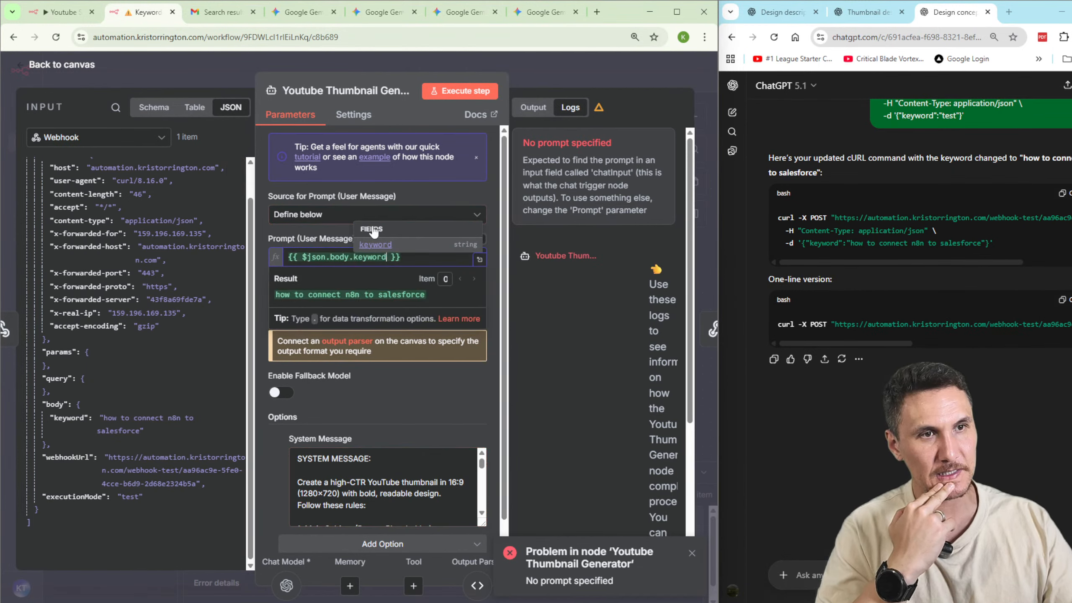
Execute the Youtube Thumbnail Generator node and the Respond to Webhook node individually with the received webhook data.
{"action": "left_click", "coordinate": [460, 91]}
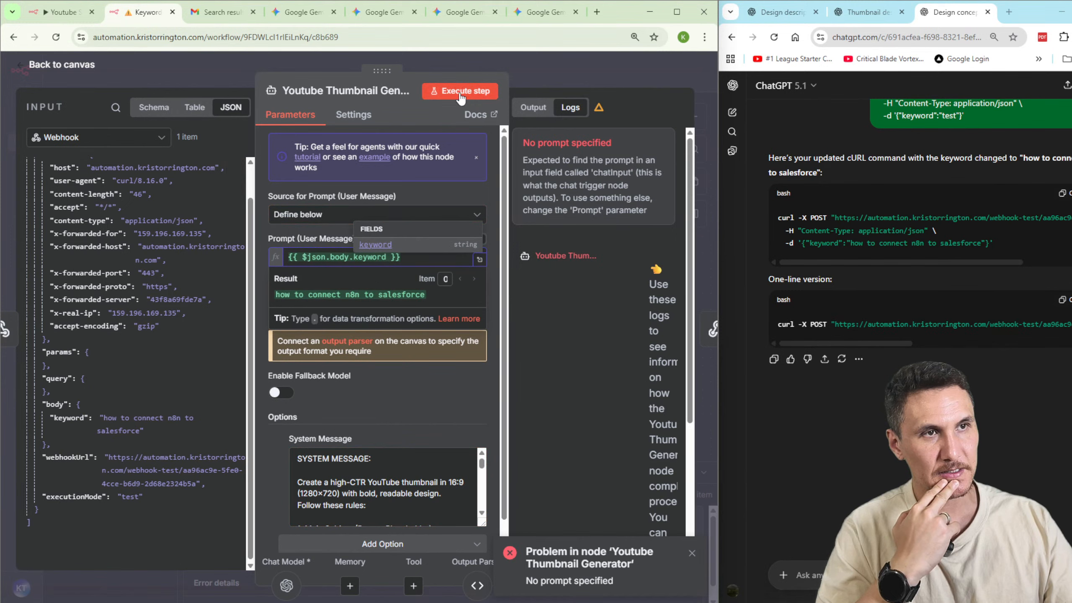
{"action": "left_click", "coordinate": [563, 68]}
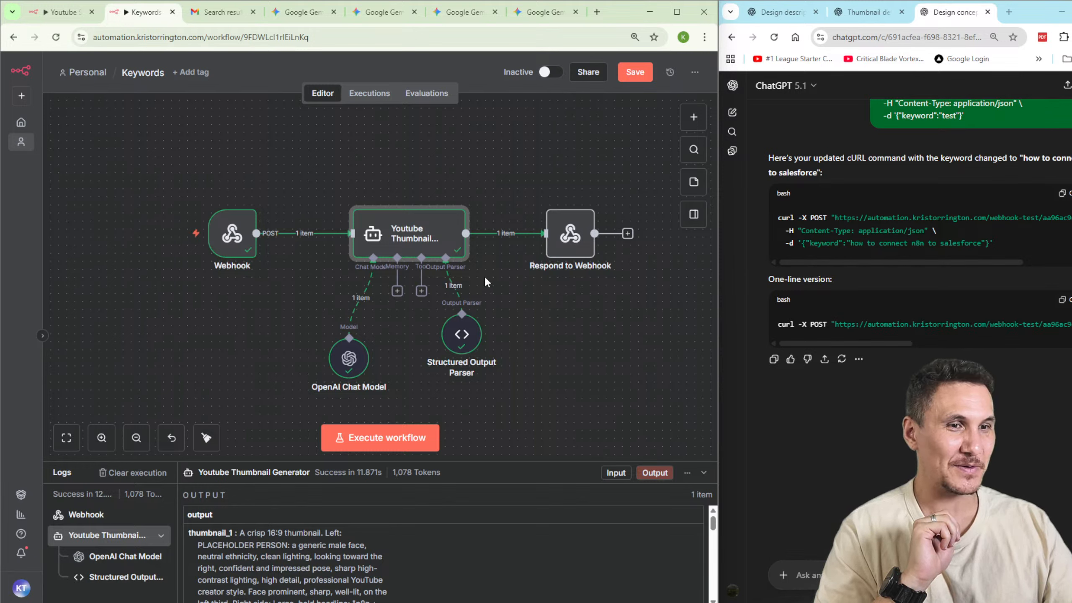
{"action": "left_click", "coordinate": [559, 217]}
{"action": "left_click", "coordinate": [548, 197]}
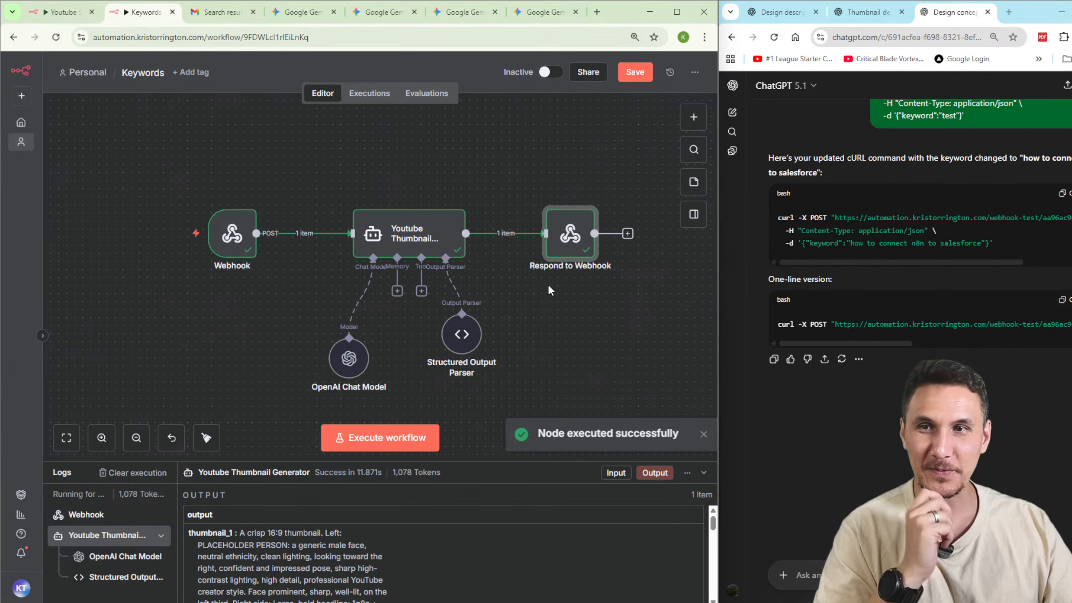
{"action": "left_click", "coordinate": [596, 345]}
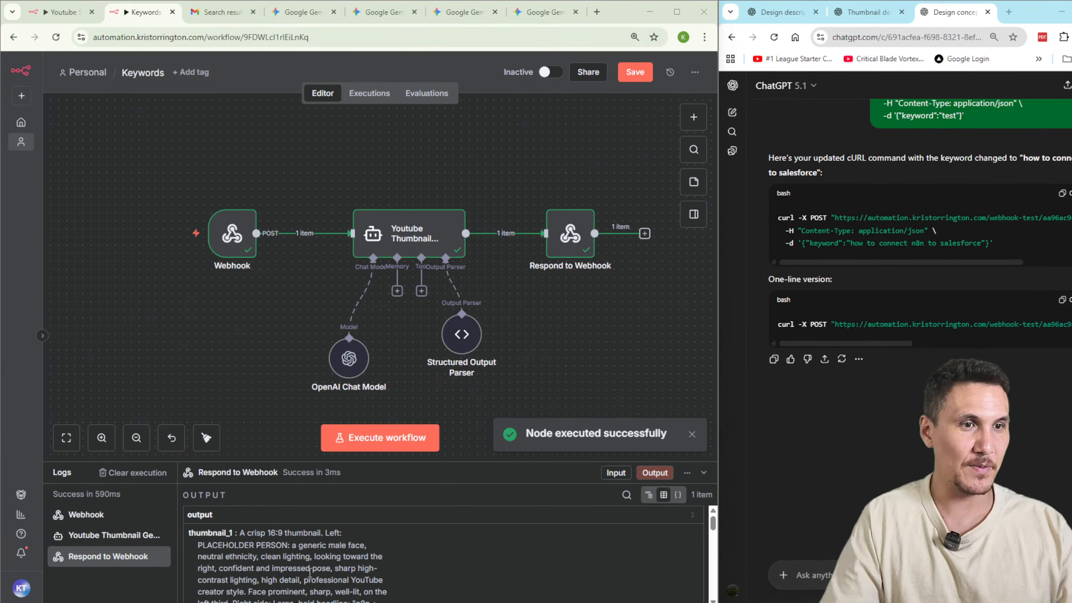
Save the workflow and run it in full by calling its webhook with the one-line cURL command from ChatGPT.
{"action": "left_click", "coordinate": [380, 438]}
{"action": "left_click", "coordinate": [647, 72]}
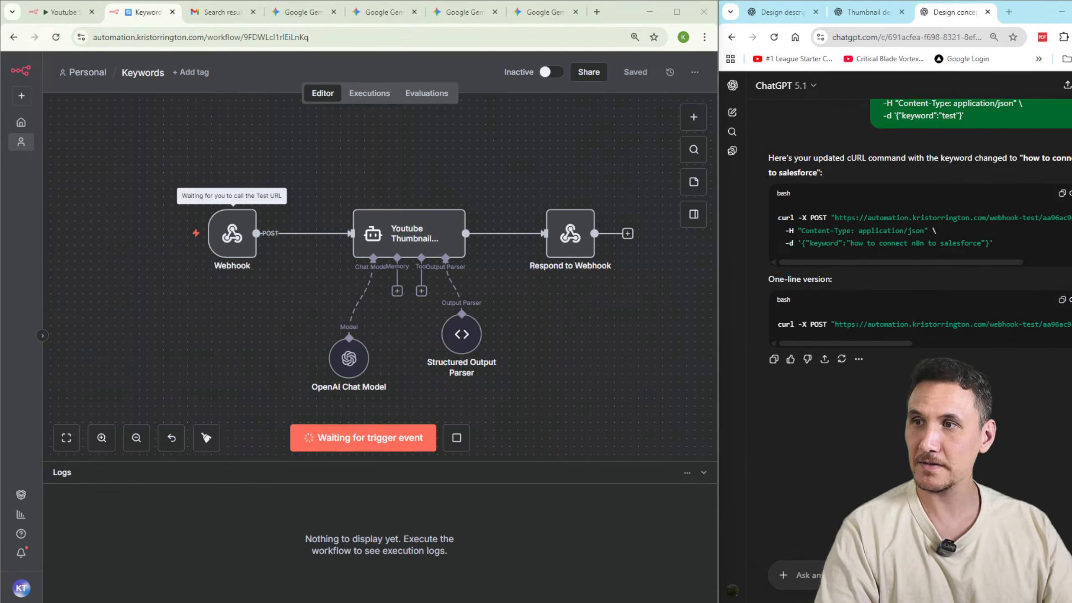
{"action": "left_click", "coordinate": [1067, 299]}
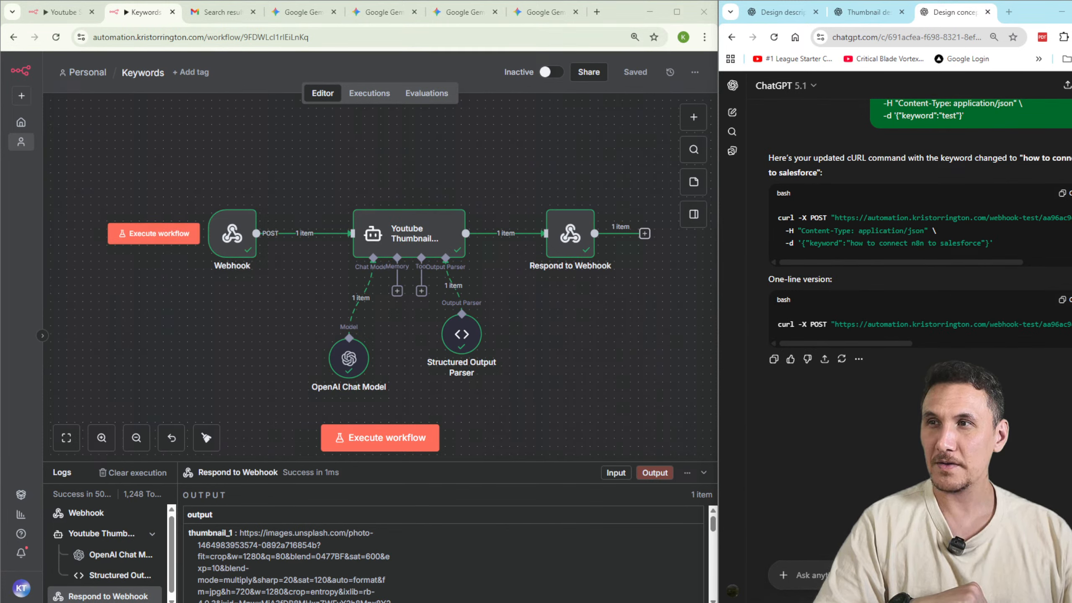
Examine the thumbnail_1 to thumbnail_3 outputs of the Youtube Thumbnail Generator node.
{"action": "double_click", "coordinate": [463, 252]}
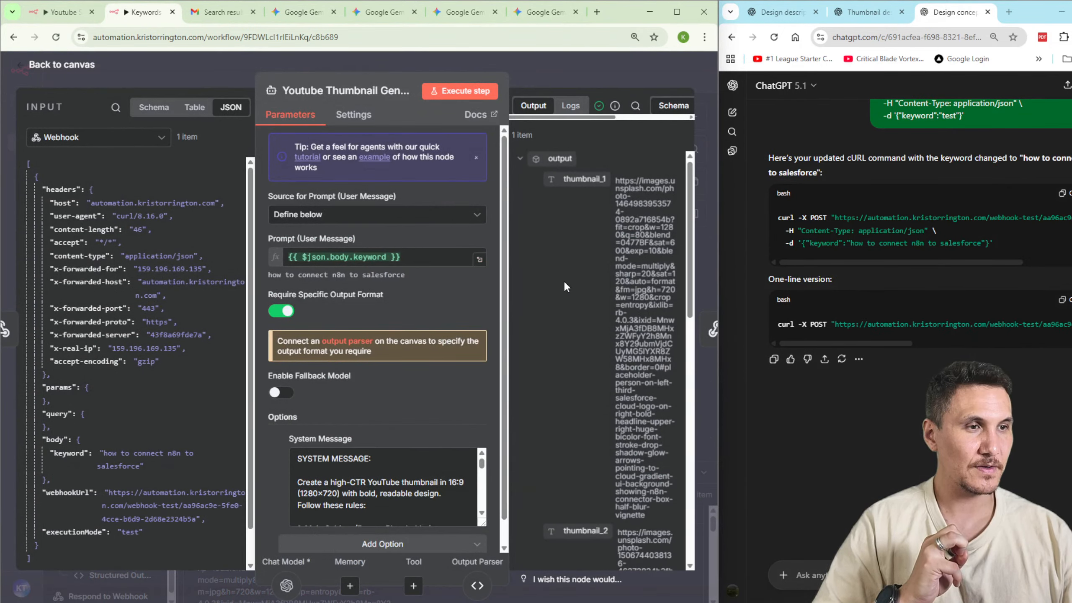
{"action": "scroll", "coordinate": [583, 291], "scroll_direction": "down", "scroll_amount": 4}
{"action": "scroll", "coordinate": [593, 292], "scroll_direction": "down", "scroll_amount": 5}
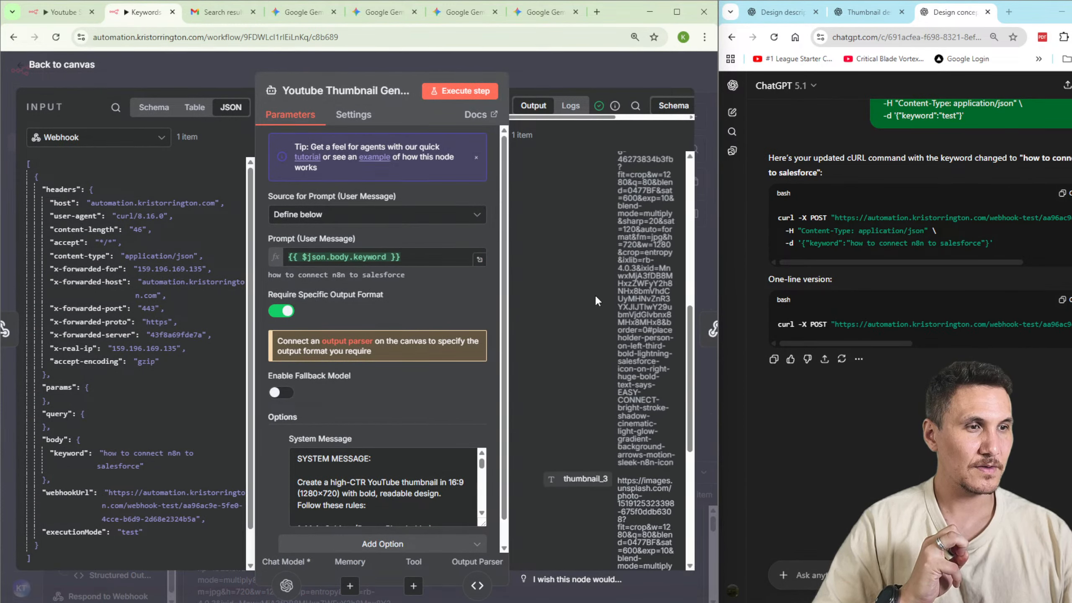
{"action": "scroll", "coordinate": [595, 300], "scroll_direction": "down", "scroll_amount": 6}
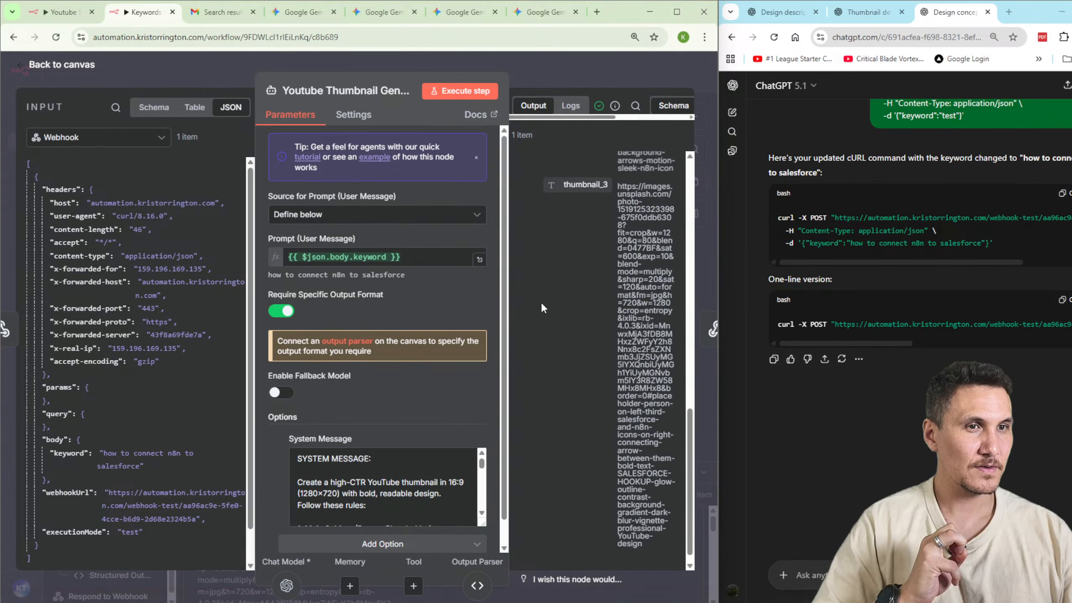
{"action": "scroll", "coordinate": [601, 298], "scroll_direction": "down", "scroll_amount": 1}
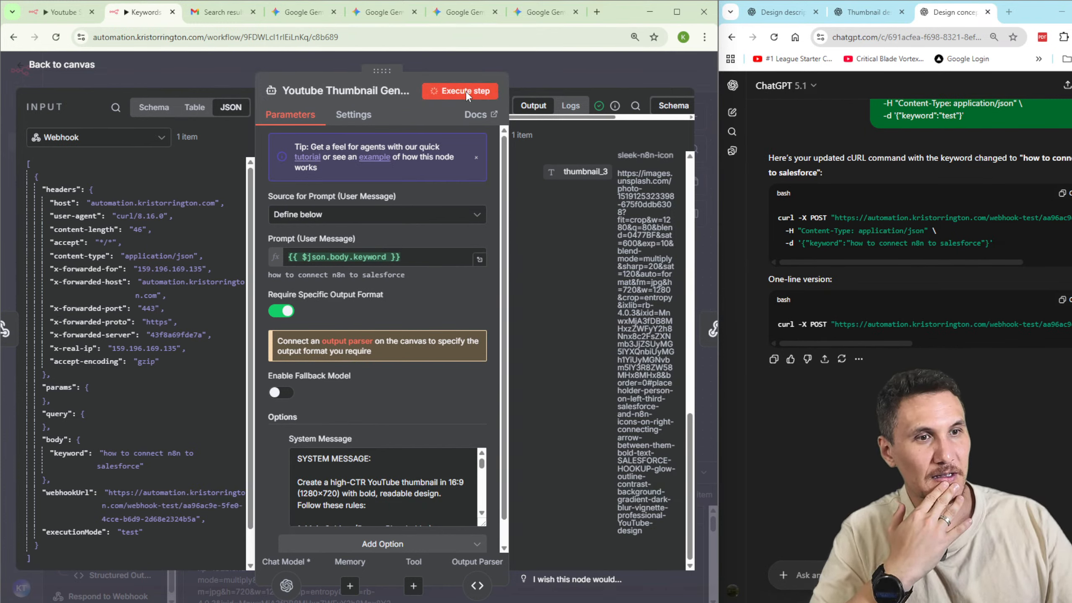
Re-execute the Youtube Thumbnail Generator and Respond to Webhook nodes individually, reviewing the cURL response in the Command Prompt in between.
{"action": "left_click", "coordinate": [475, 100]}
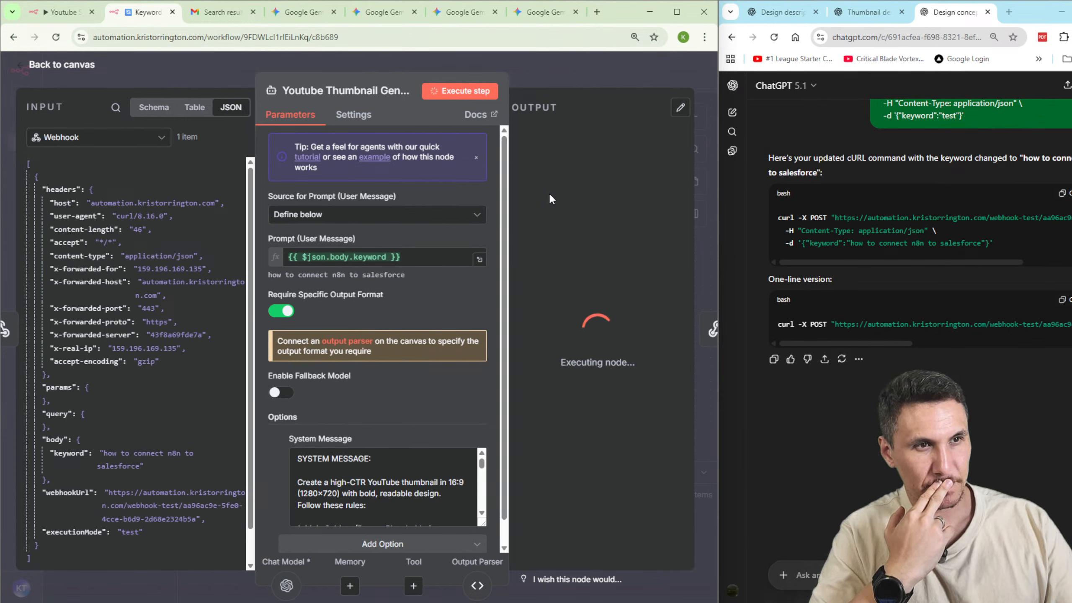
{"action": "left_click_drag", "start_coordinate": [485, 600], "coordinate": [564, 138]}
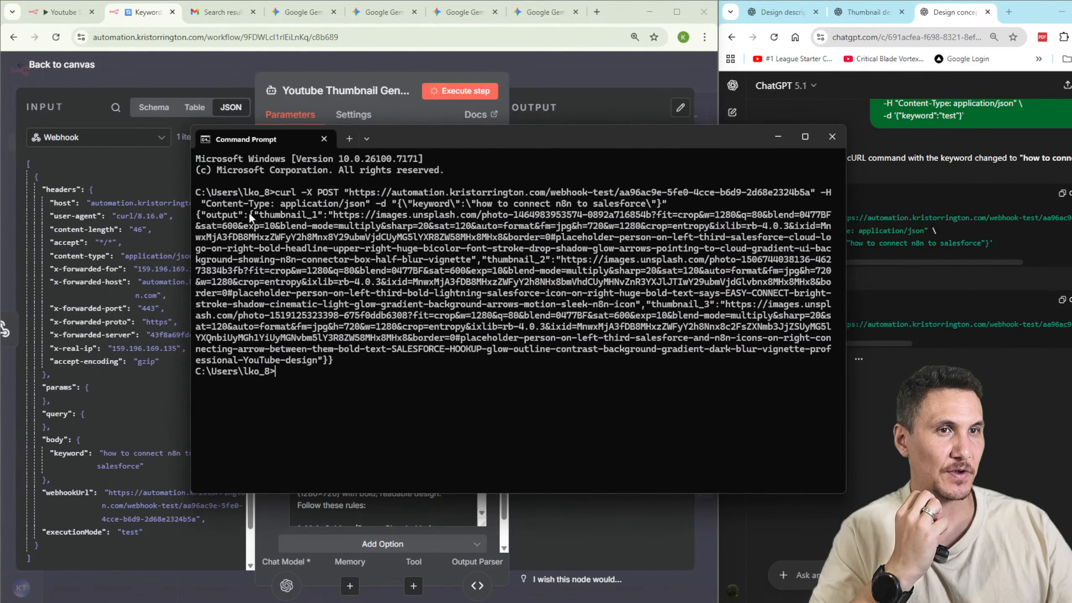
{"action": "left_click_drag", "start_coordinate": [332, 217], "coordinate": [486, 249]}
{"action": "left_click_drag", "start_coordinate": [572, 135], "coordinate": [0, 141]}
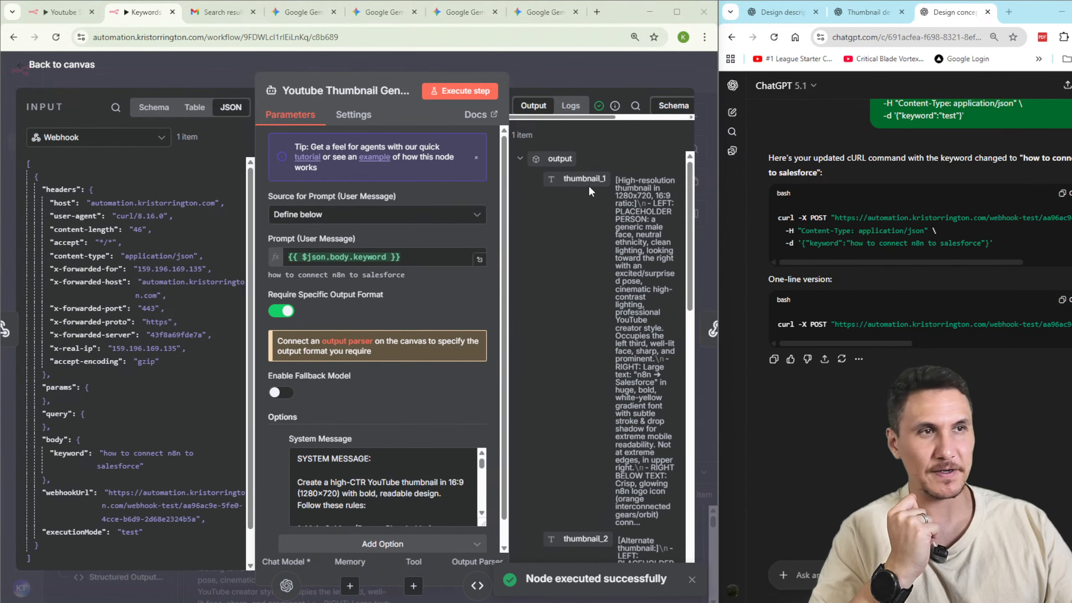
{"action": "key", "text": "Escape"}
{"action": "left_click", "coordinate": [549, 197]}
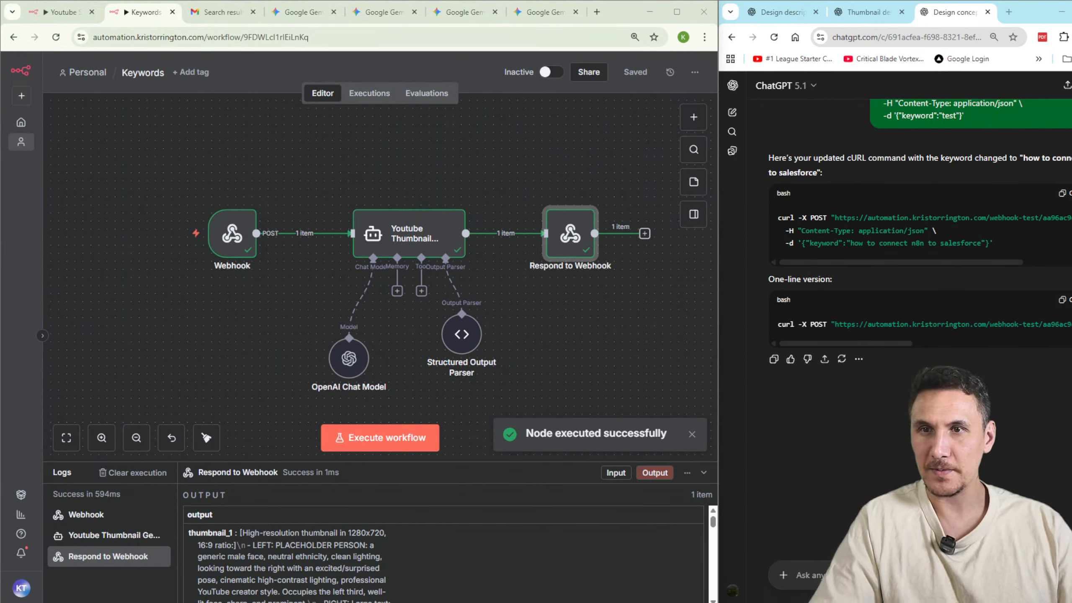
Run the full Keywords workflow with the cURL request and examine the thumbnail_1 to thumbnail_3 response in the Command Prompt.
{"action": "left_click", "coordinate": [424, 445]}
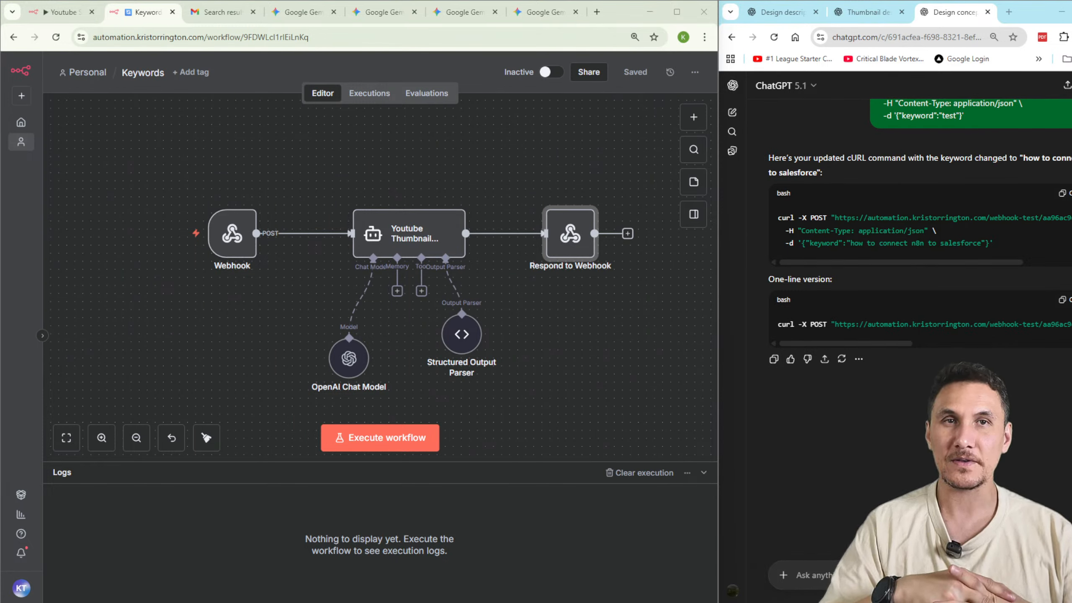
{"action": "left_click", "coordinate": [340, 436]}
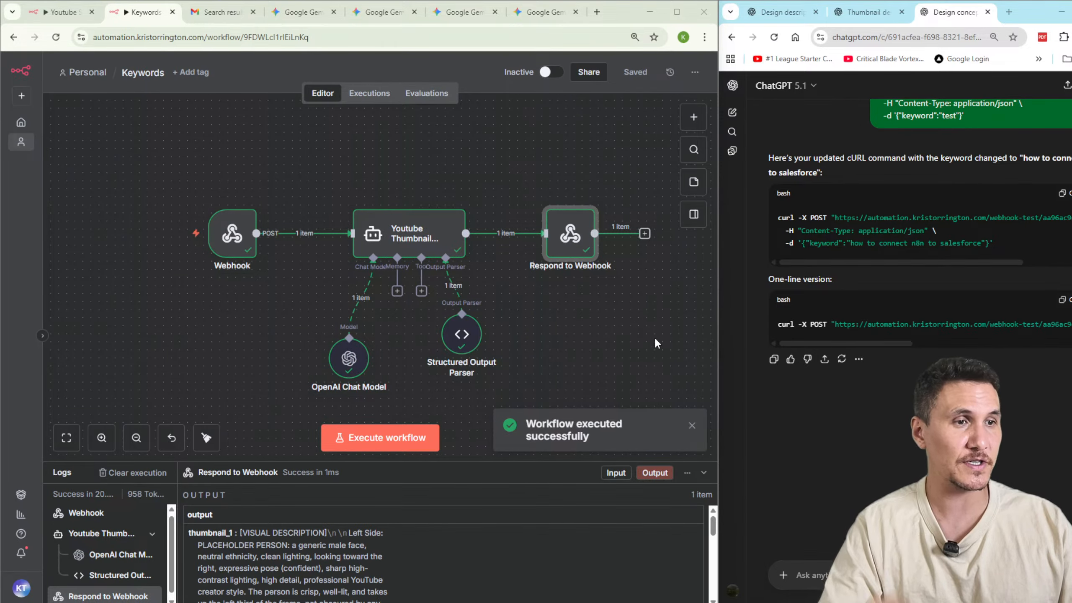
{"action": "left_click_drag", "start_coordinate": [0, 329], "coordinate": [531, 98]}
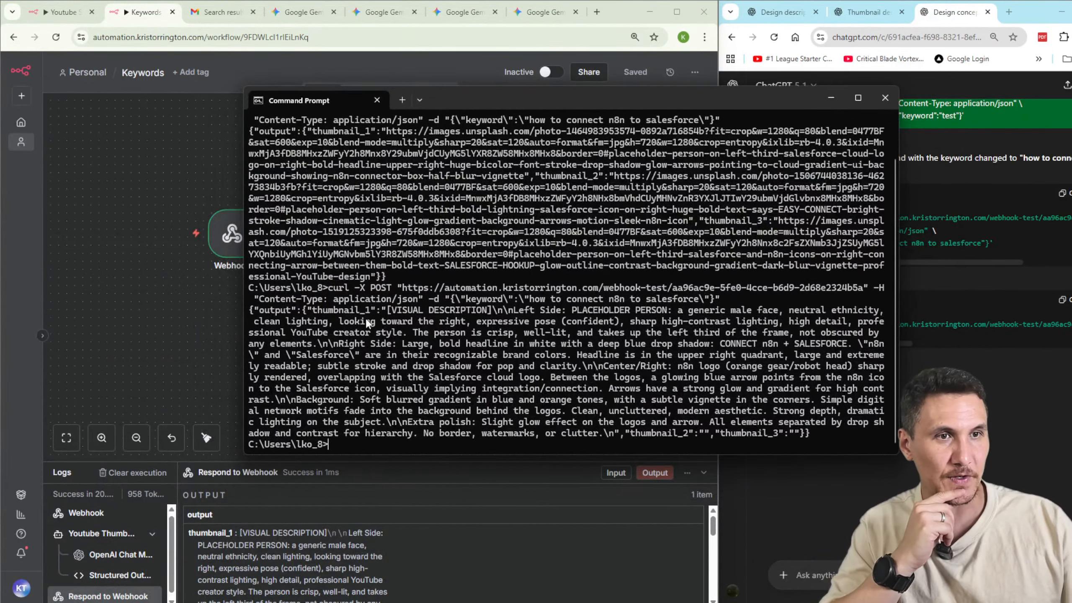
{"action": "left_click_drag", "start_coordinate": [384, 312], "coordinate": [842, 455]}
{"action": "left_click_drag", "start_coordinate": [773, 444], "coordinate": [619, 436]}
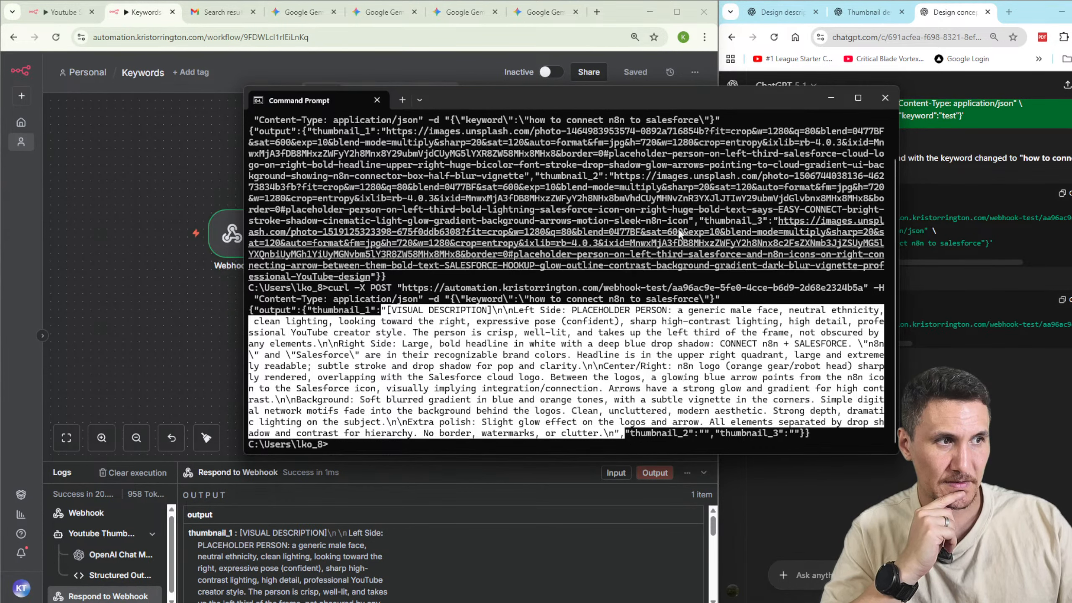
{"action": "left_click_drag", "start_coordinate": [619, 103], "coordinate": [614, 0]}
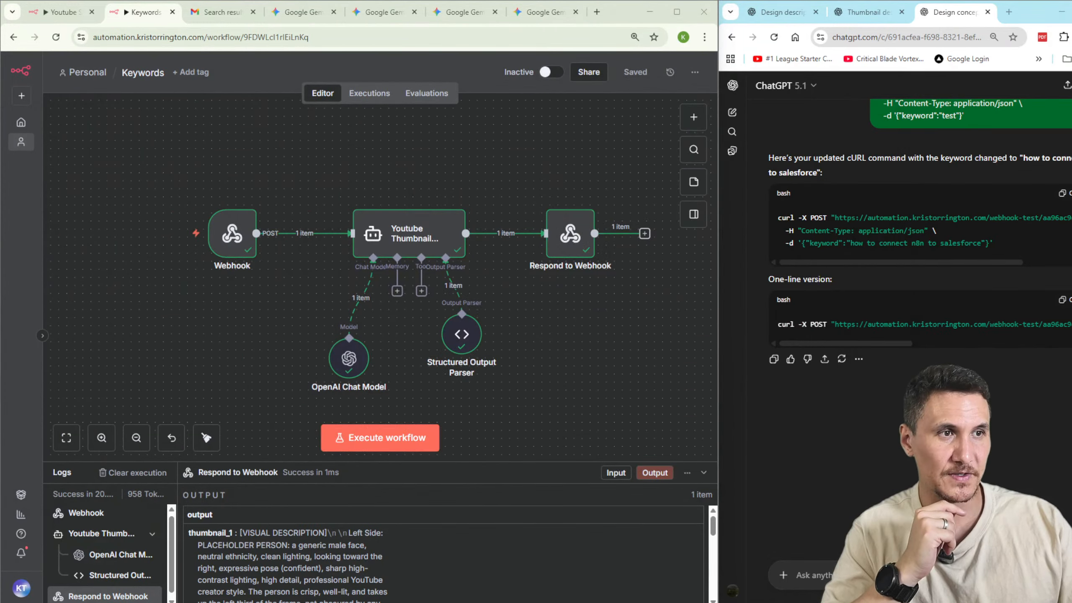
Remove thumbnail_2 and thumbnail_3 from the Structured Output Parser's JSON example, leaving thumbnail_1 without a trailing comma.
{"action": "double_click", "coordinate": [459, 337]}
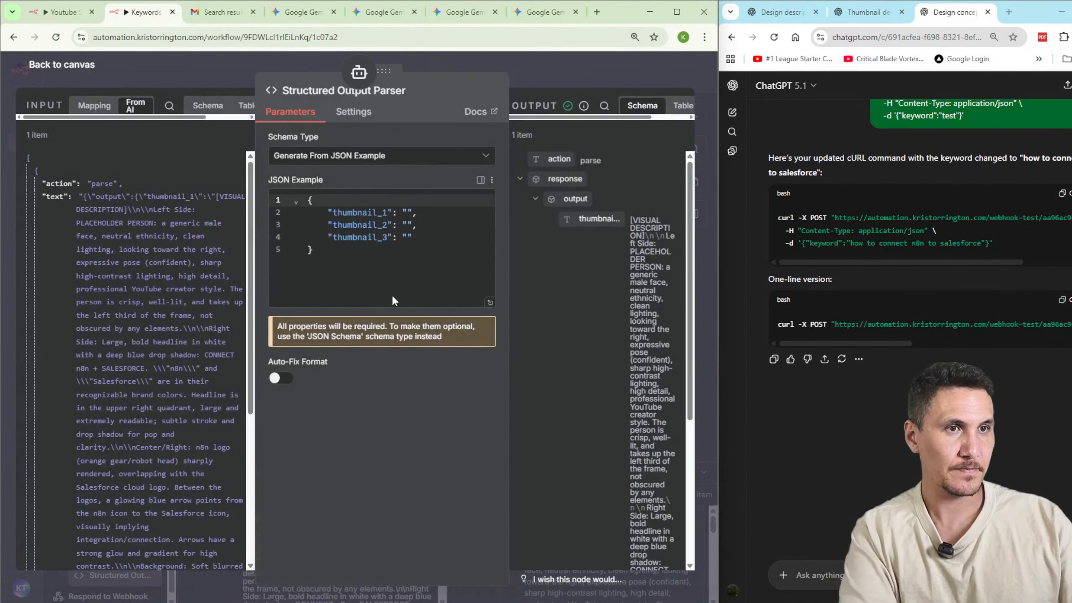
{"action": "left_click_drag", "start_coordinate": [411, 237], "coordinate": [418, 212]}
{"action": "key", "text": "BackSpace"}
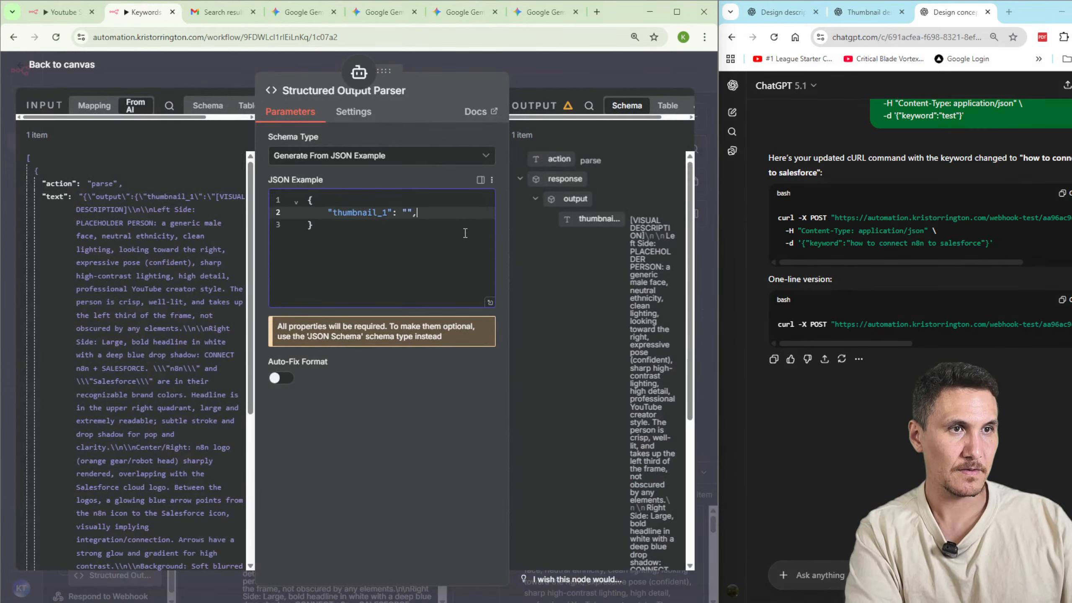
{"action": "key", "text": "BackSpace"}
{"action": "left_click", "coordinate": [557, 74]}
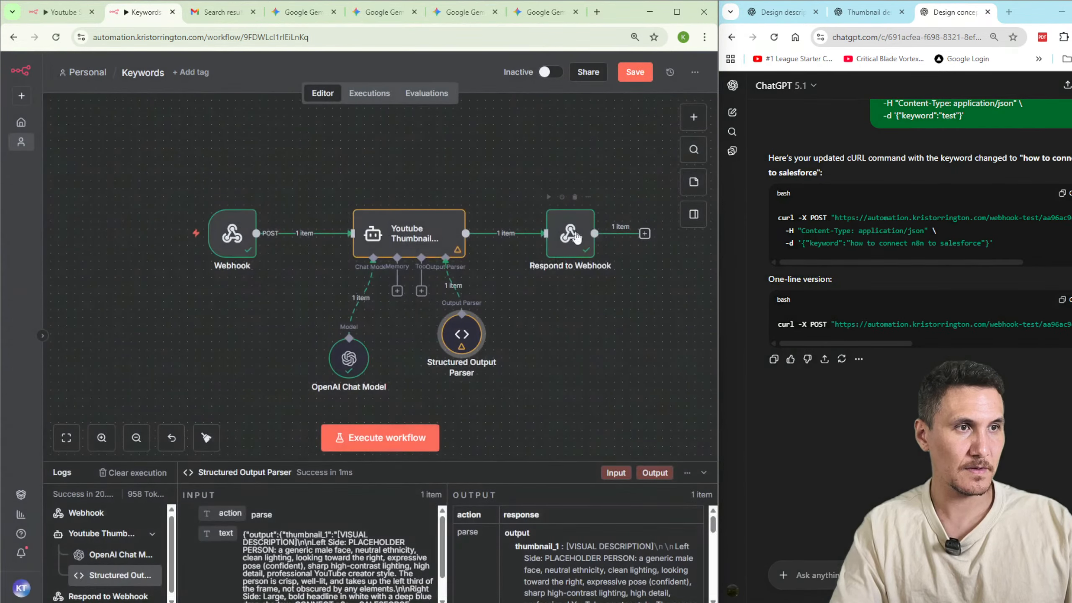
Save the workflow and start a test execution that listens for a webhook call.
{"action": "double_click", "coordinate": [579, 227]}
{"action": "left_click", "coordinate": [556, 91]}
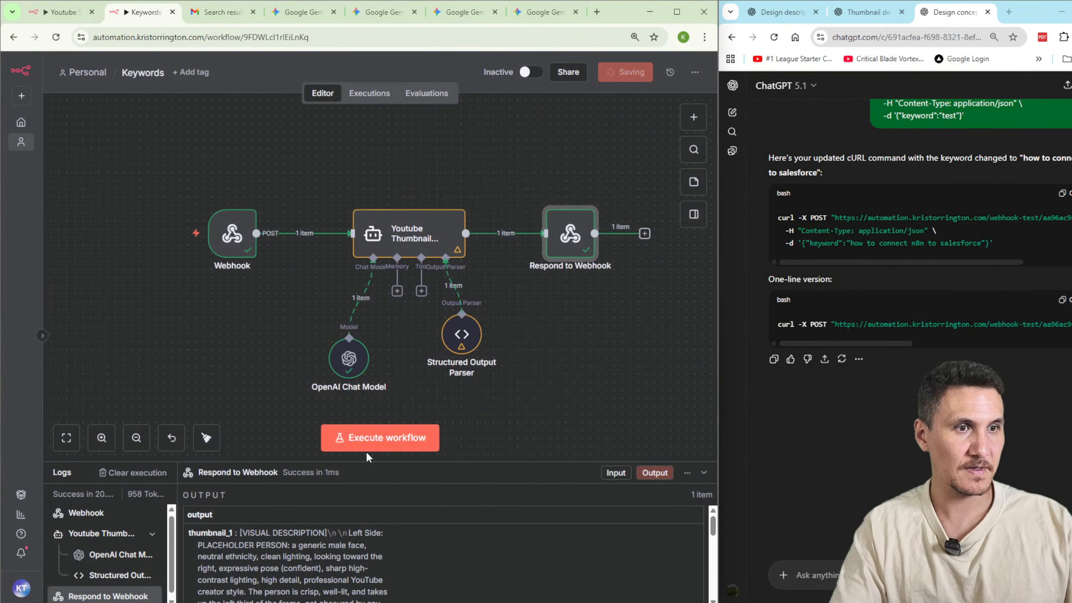
{"action": "left_click", "coordinate": [383, 432]}
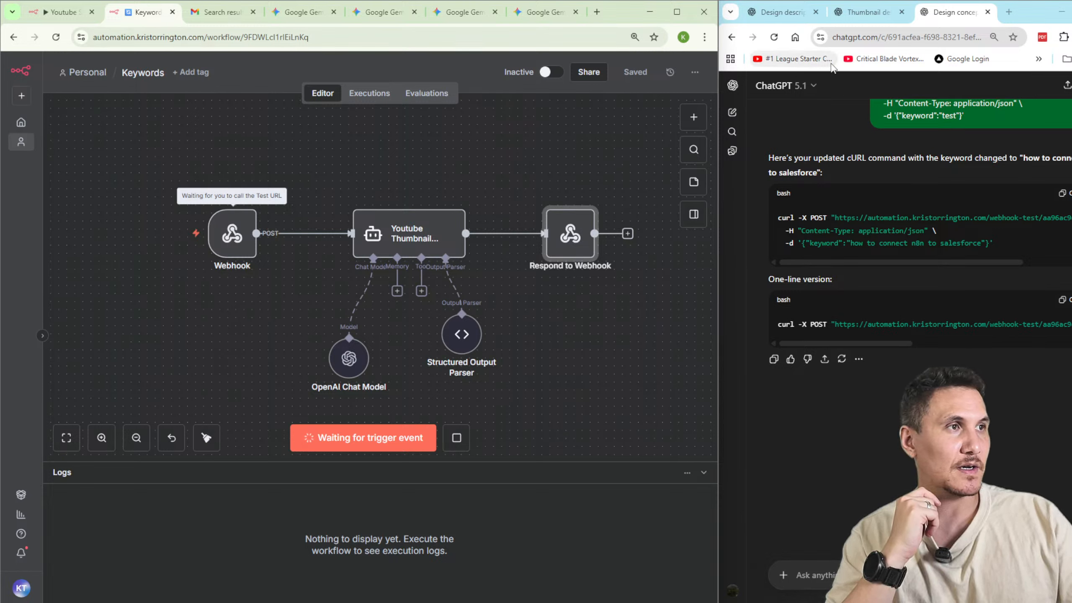
Search the web for "youtube aws lightsail n8n" in a new browser tab and open the video "Self-Host n8n on AWS Lightsail + EasyPanel".
{"action": "left_click", "coordinate": [1012, 17]}
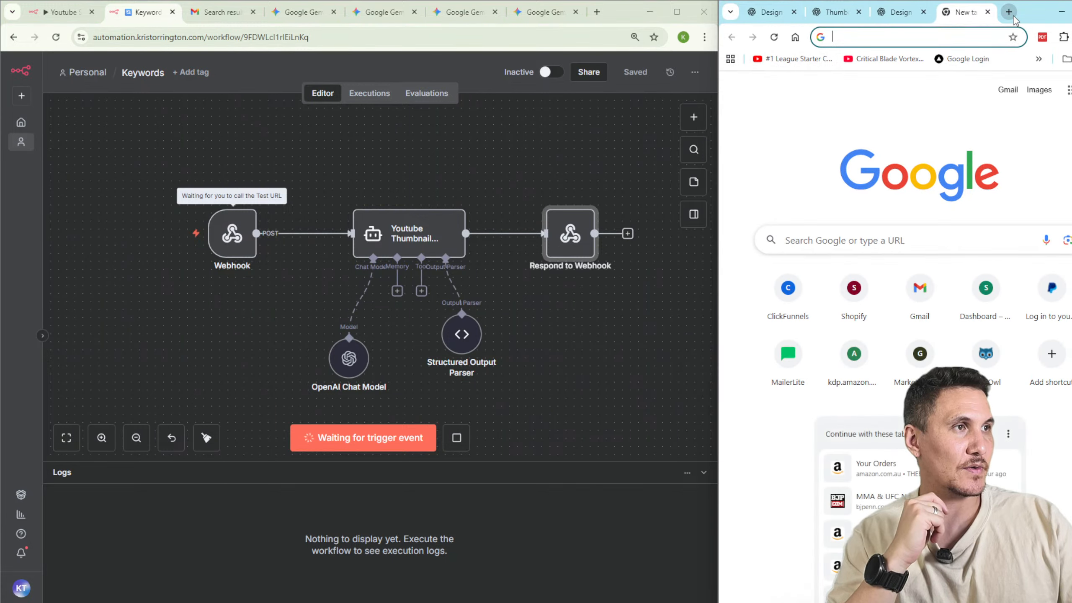
{"action": "type", "text": "youtube aws"}
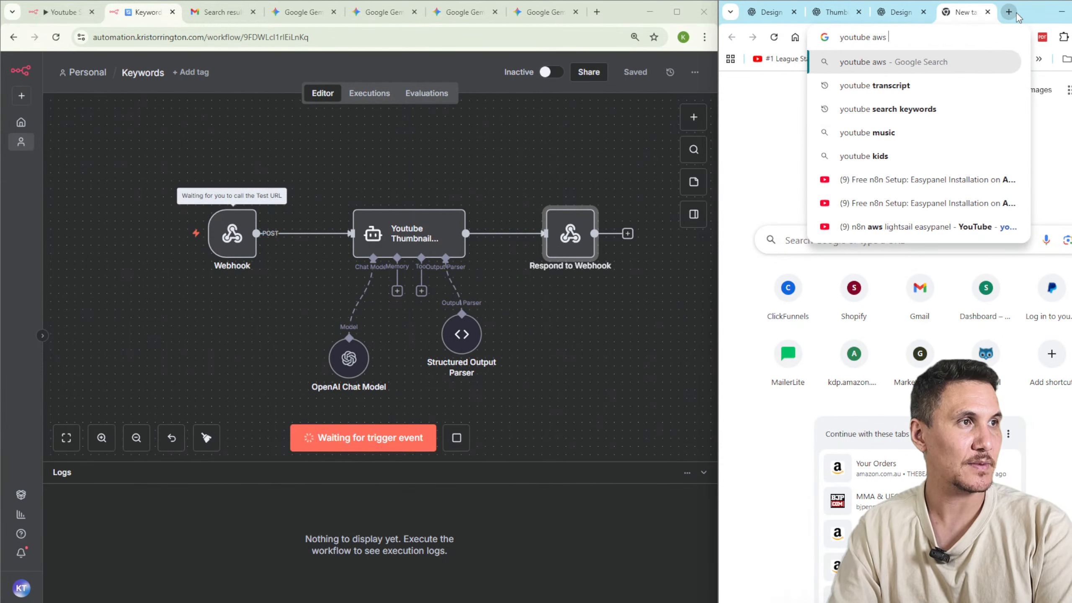
{"action": "type", "text": " lightsail n"}
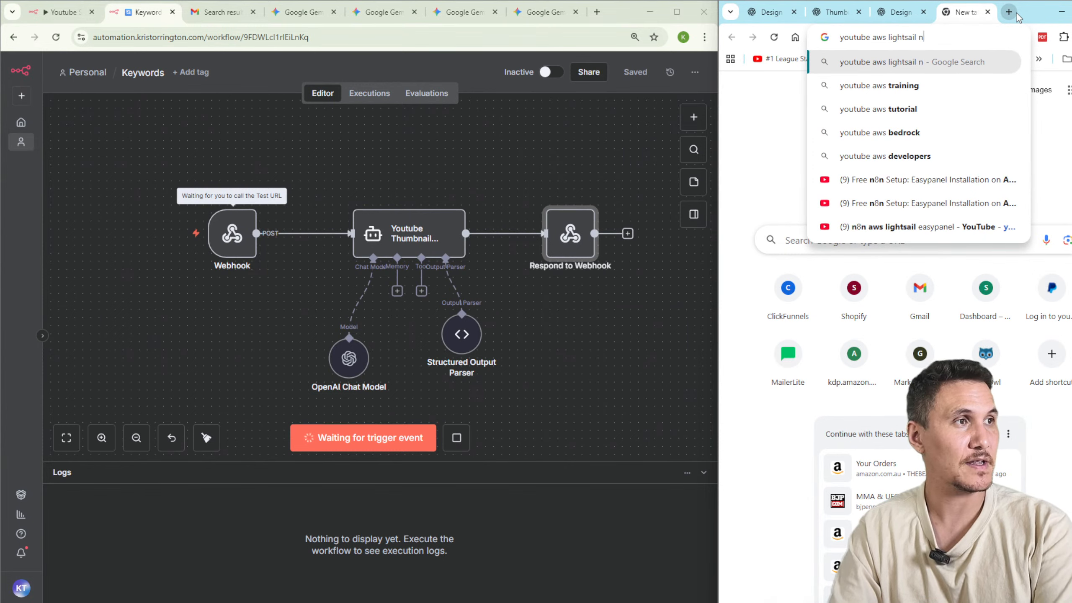
{"action": "key", "text": "Return"}
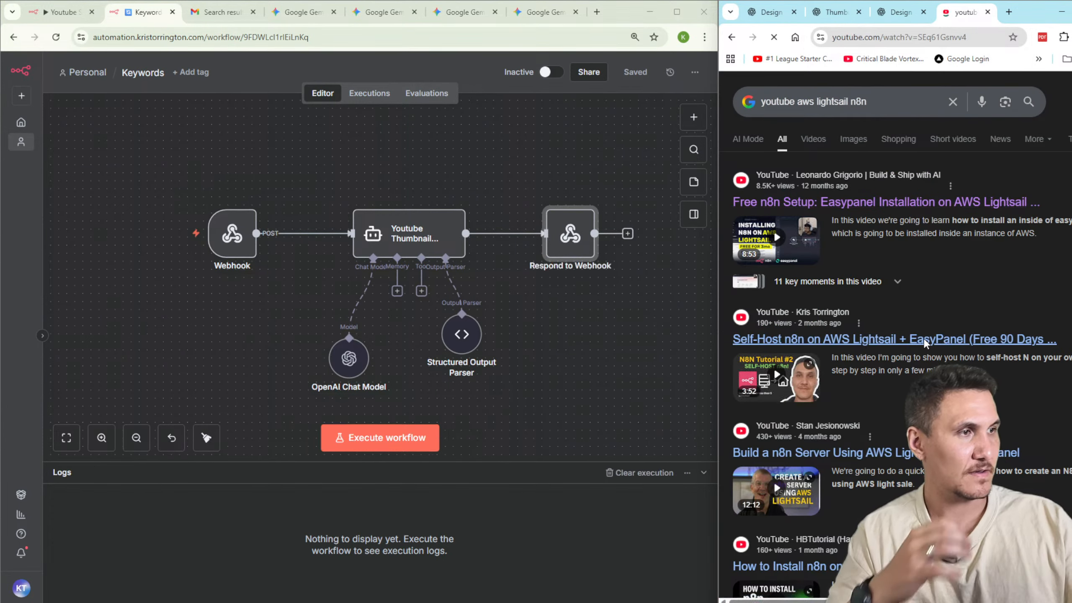
{"action": "double_click", "coordinate": [1035, 11]}
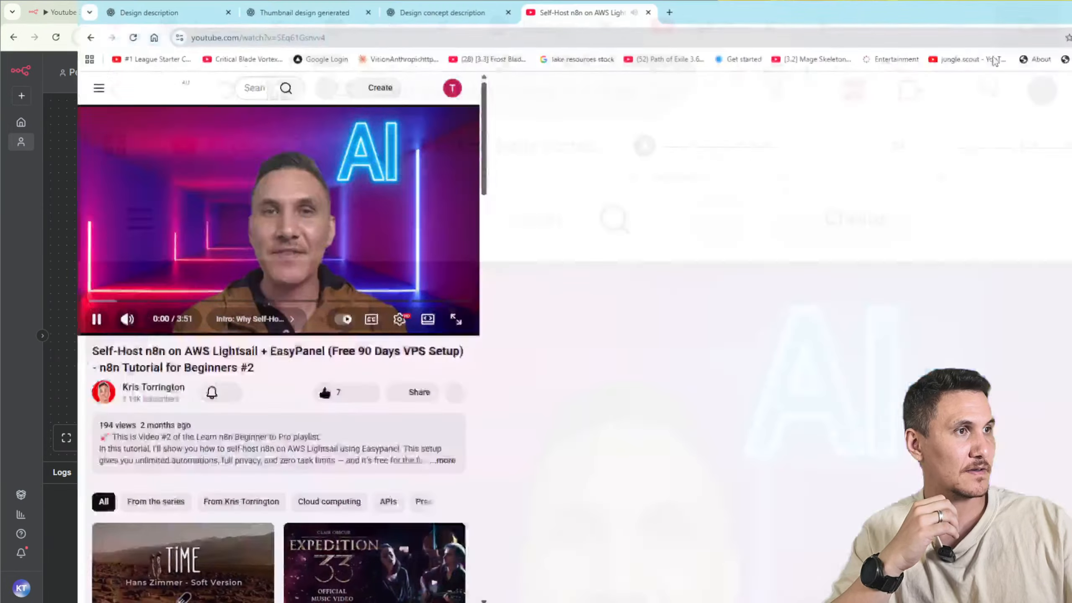
Pause the video, skip ahead to the part on the n8n template in Easypanel, and return to the Keywords workflow.
{"action": "left_click", "coordinate": [92, 514]}
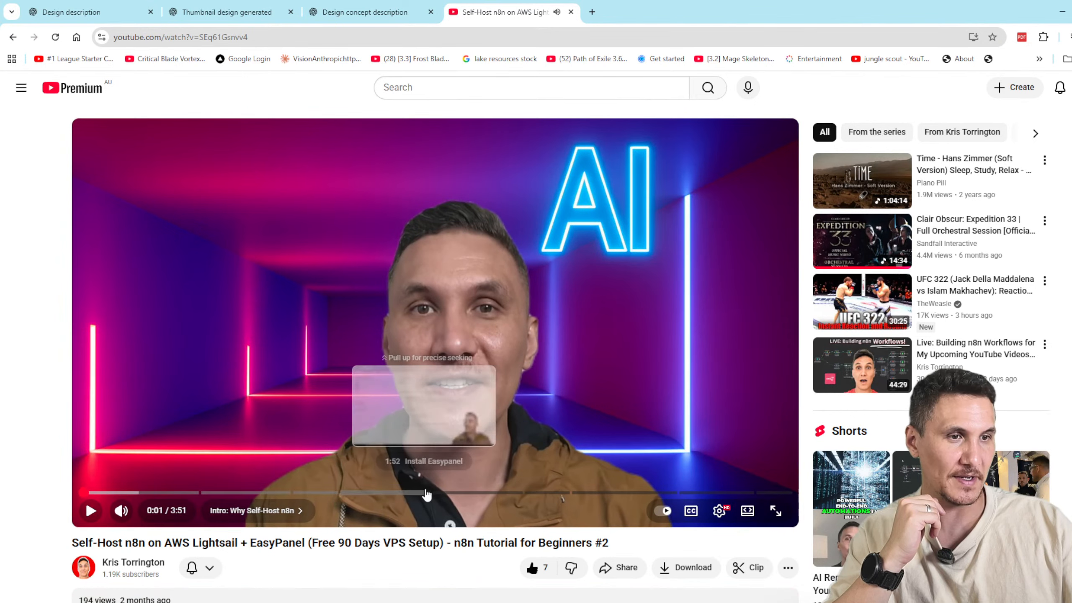
{"action": "left_click_drag", "start_coordinate": [420, 493], "coordinate": [599, 496]}
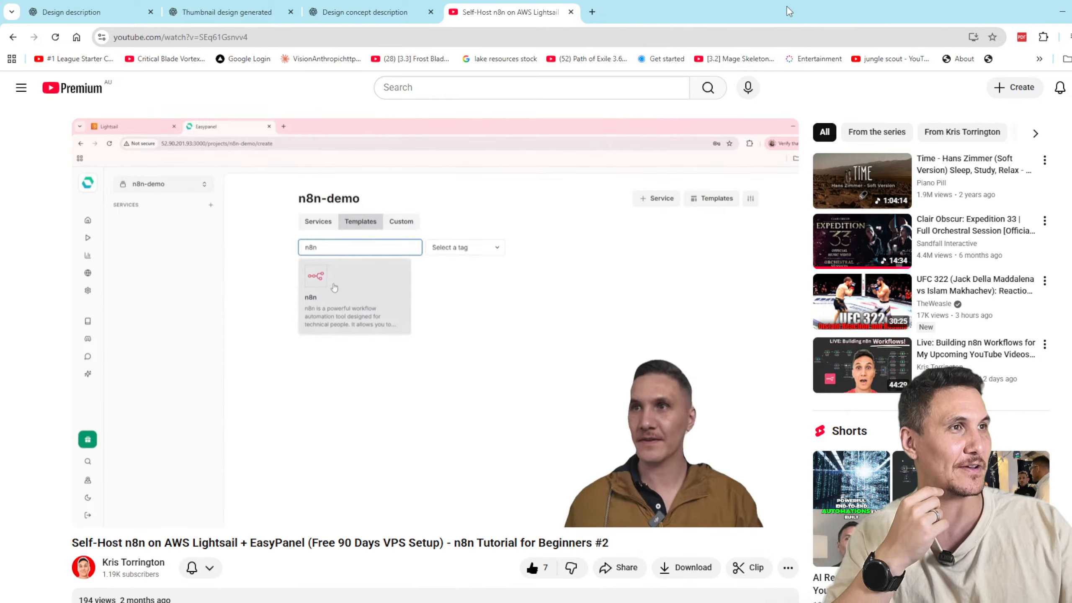
{"action": "left_click_drag", "start_coordinate": [787, 8], "coordinate": [489, 42]}
{"action": "left_click", "coordinate": [370, 90]}
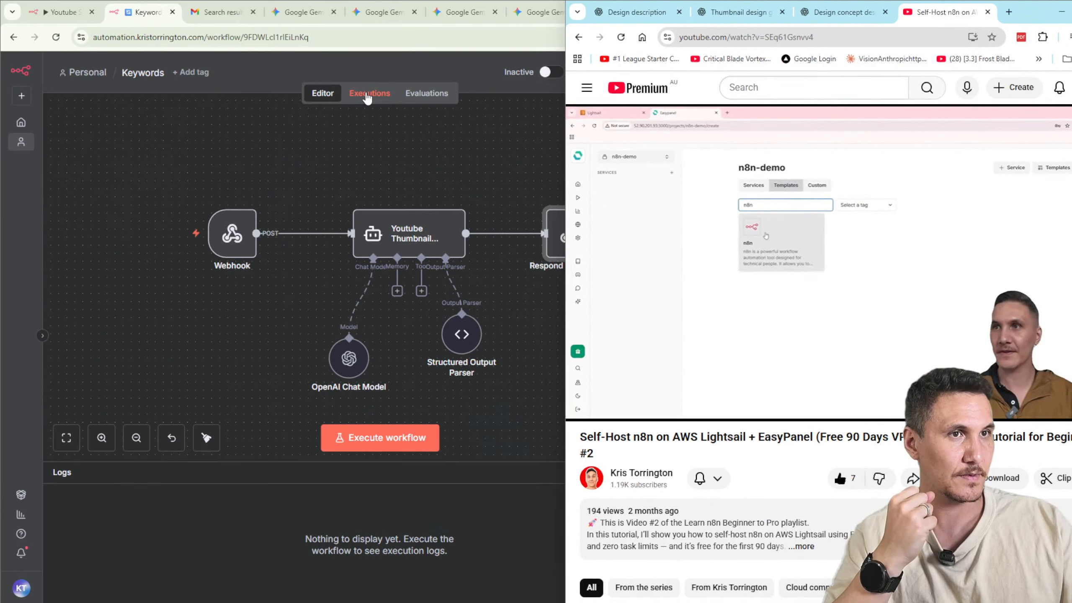
{"action": "left_click", "coordinate": [395, 181]}
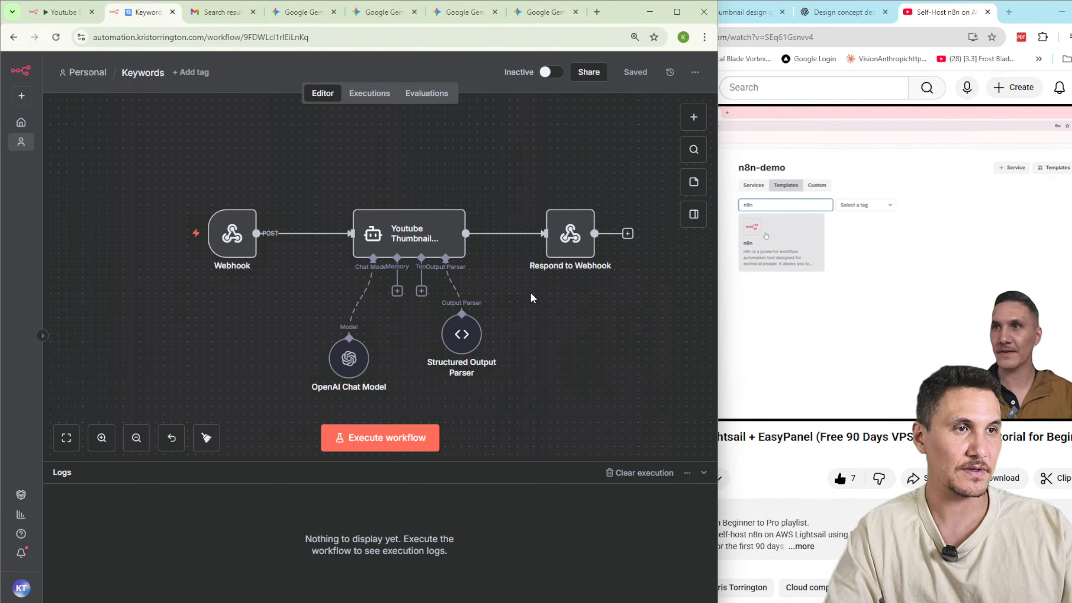
Run the Keywords workflow through its webhook and review the thumbnail_1 output in the Respond to Webhook and Youtube Thumbnail Generator nodes.
{"action": "left_click", "coordinate": [391, 431]}
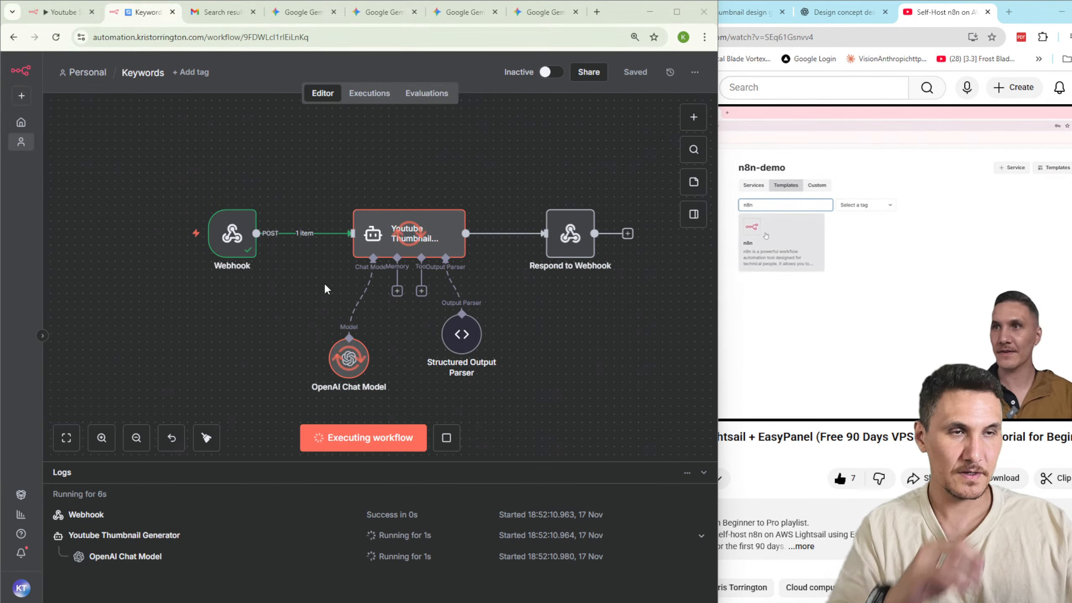
{"action": "double_click", "coordinate": [566, 237]}
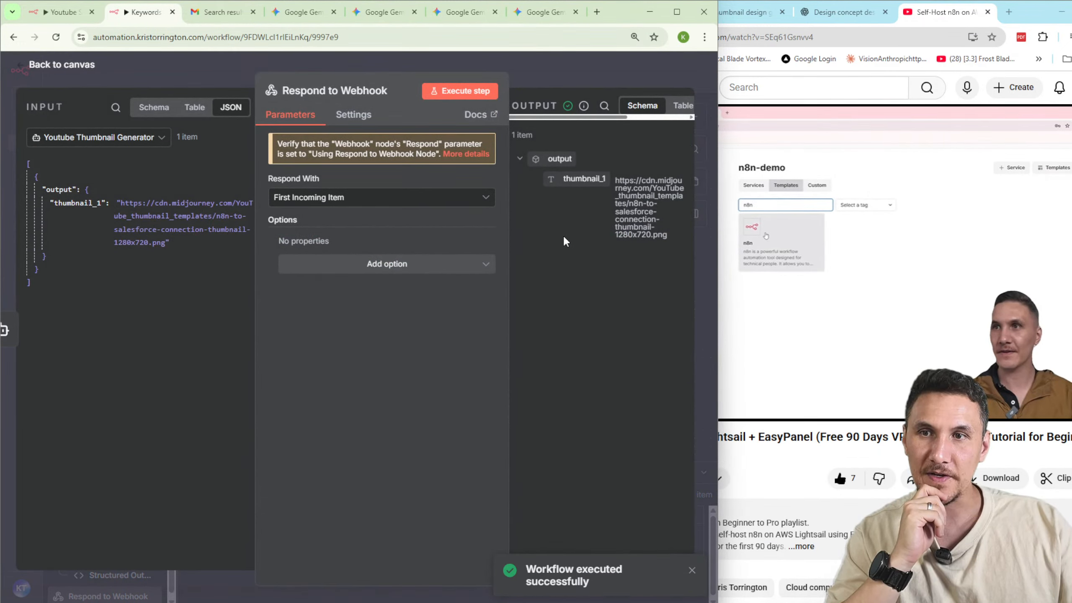
{"action": "left_click_drag", "start_coordinate": [628, 227], "coordinate": [603, 180]}
{"action": "left_click", "coordinate": [668, 237]}
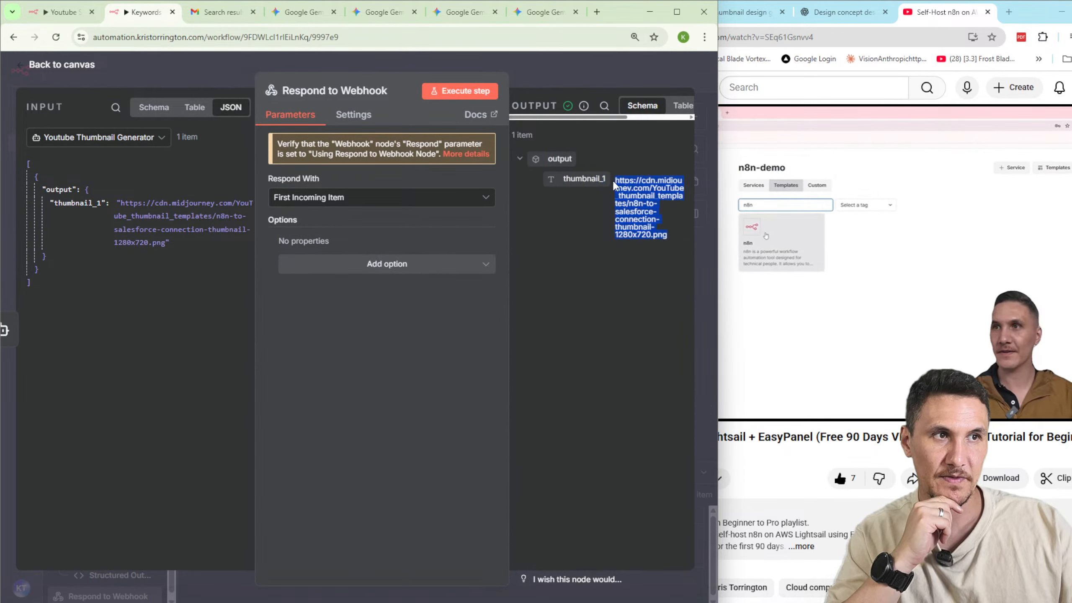
{"action": "left_click", "coordinate": [514, 63]}
{"action": "double_click", "coordinate": [415, 244]}
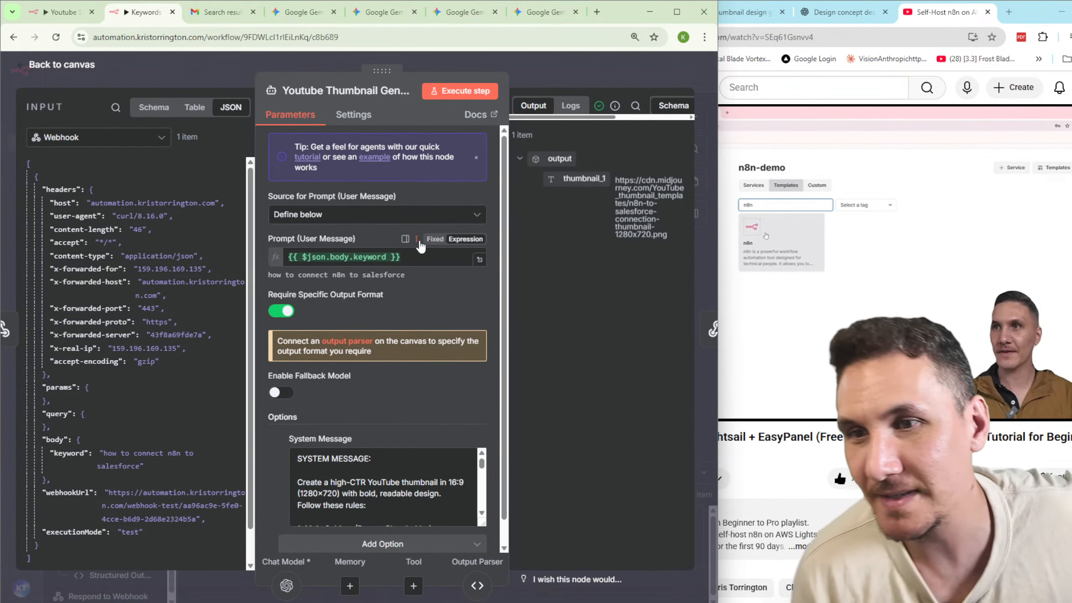
{"action": "mouse_move", "coordinate": [613, 113]}
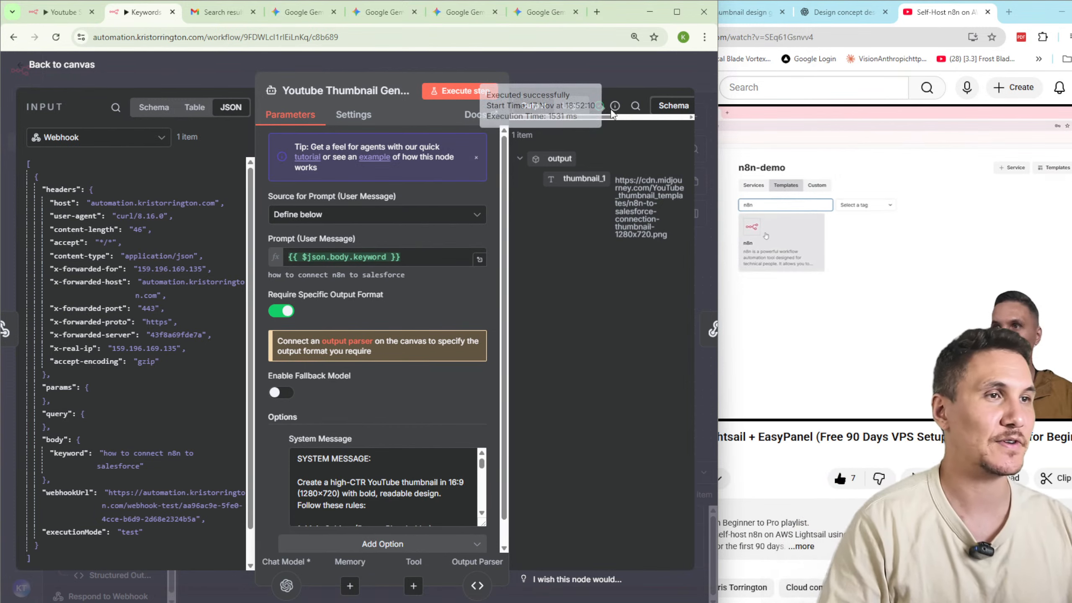
{"action": "left_click", "coordinate": [574, 72]}
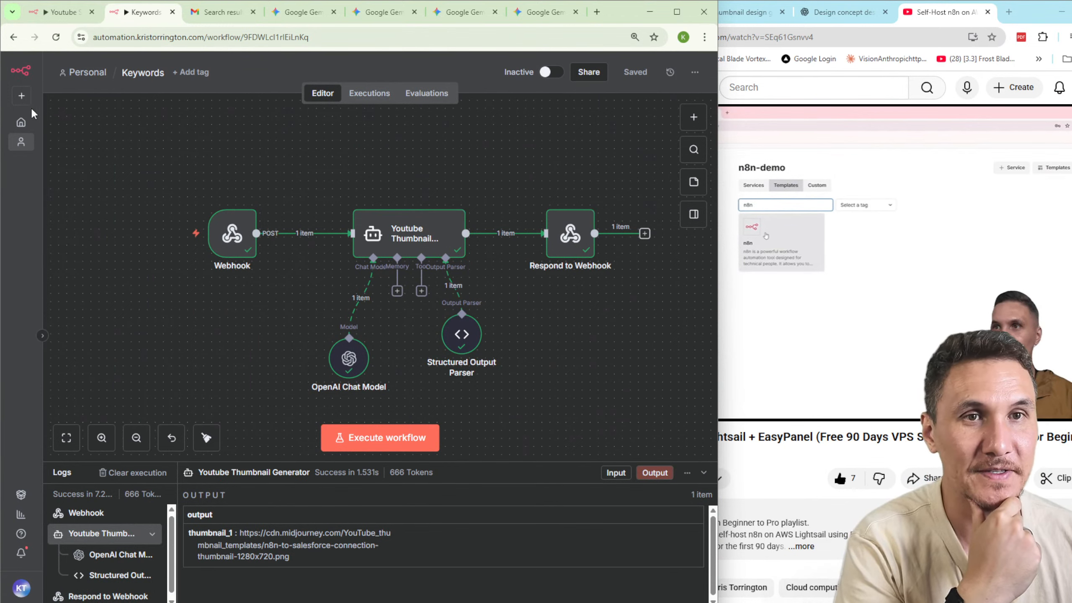
Create a new workflow in the personal space, name it "Fetso baby's problem" and save it.
{"action": "left_click", "coordinate": [21, 96]}
{"action": "left_click", "coordinate": [42, 121]}
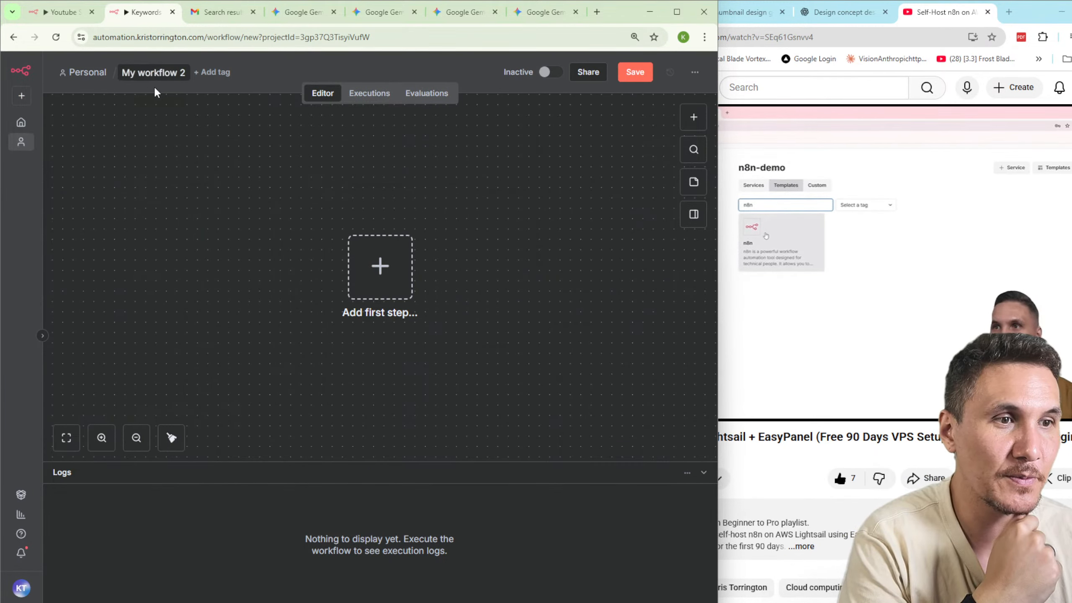
{"action": "left_click", "coordinate": [151, 74]}
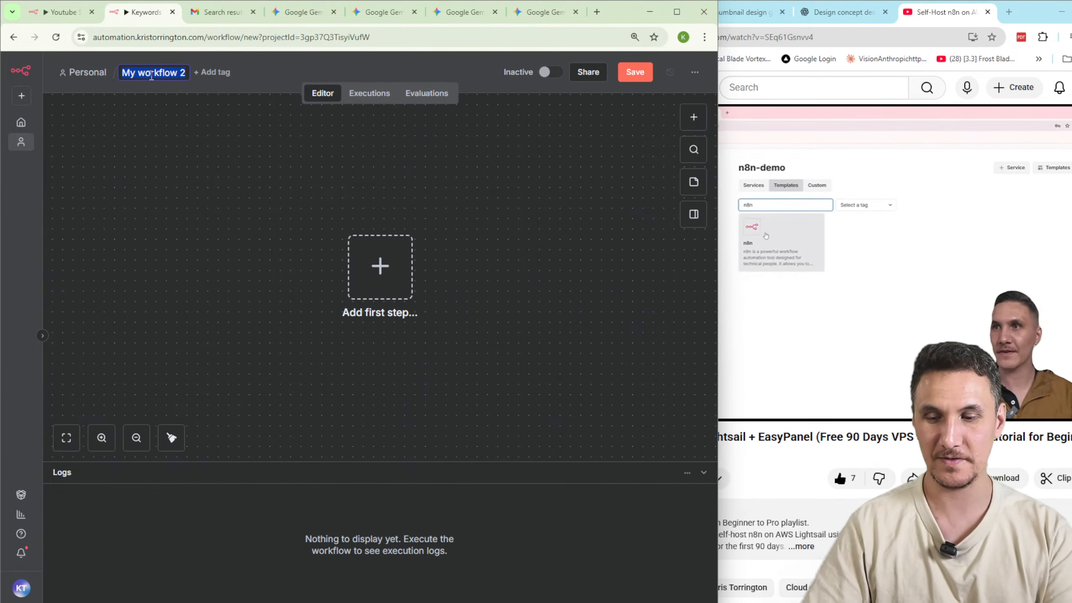
{"action": "type", "text": "Fetso baby's problem"}
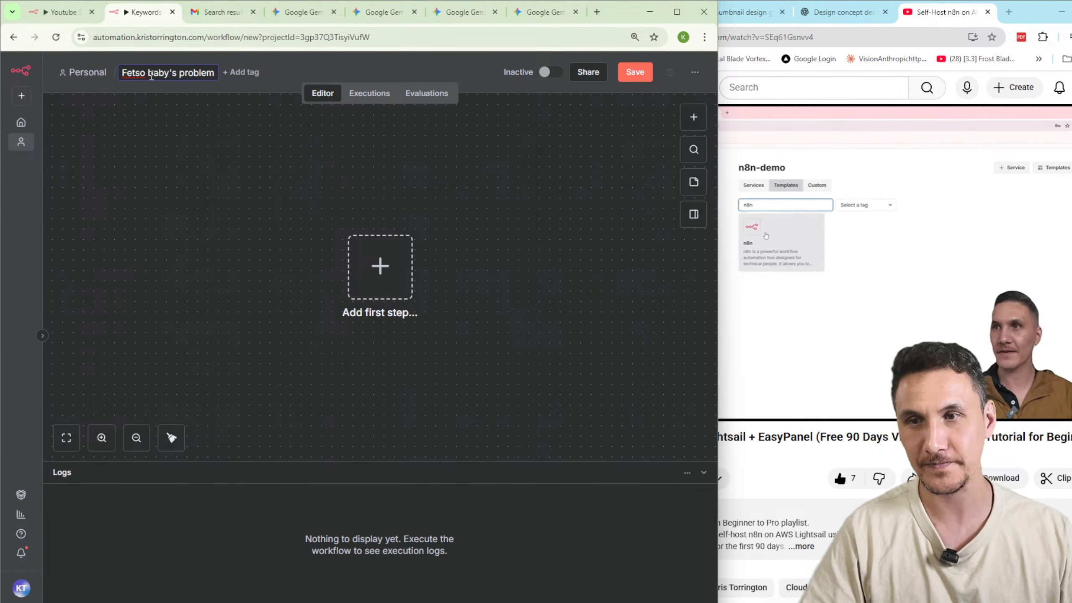
{"action": "key", "text": "Return"}
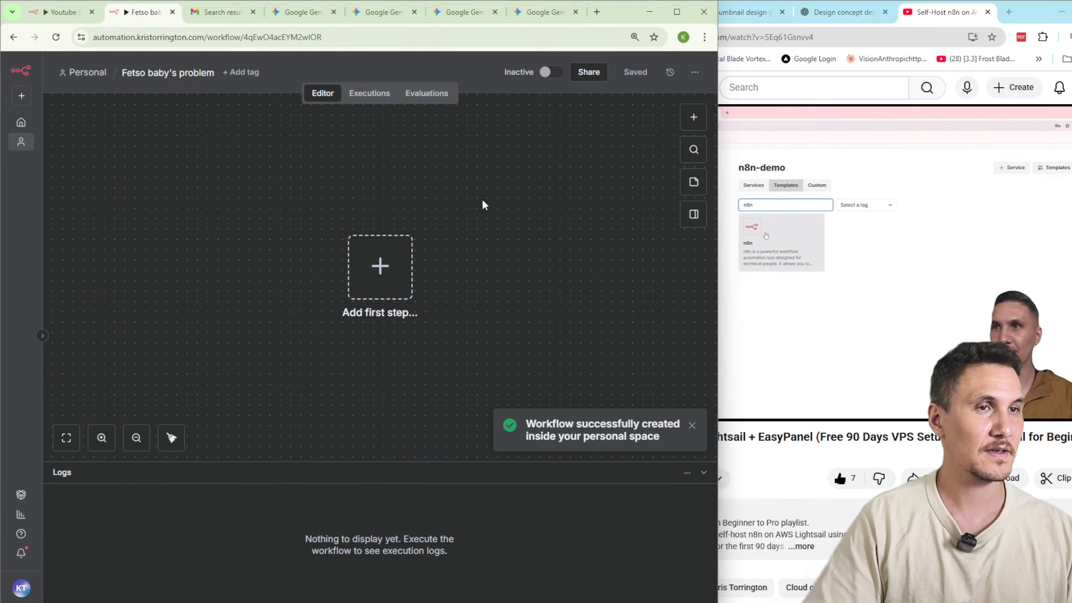
{"action": "left_click_drag", "start_coordinate": [717, 185], "coordinate": [567, 193]}
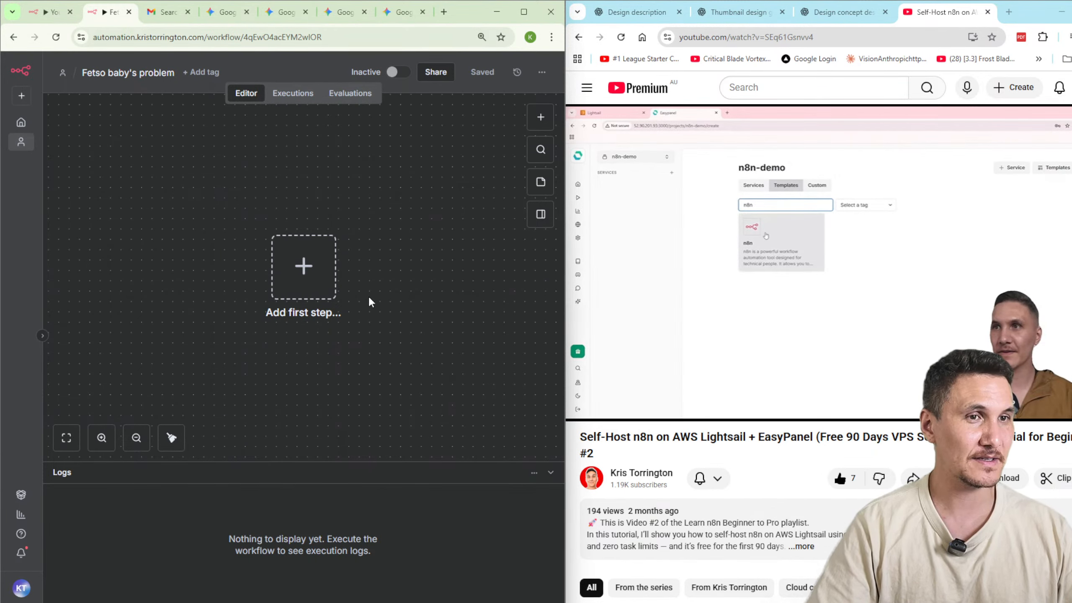
{"action": "scroll", "coordinate": [432, 266], "scroll_direction": "down", "scroll_amount": 5}
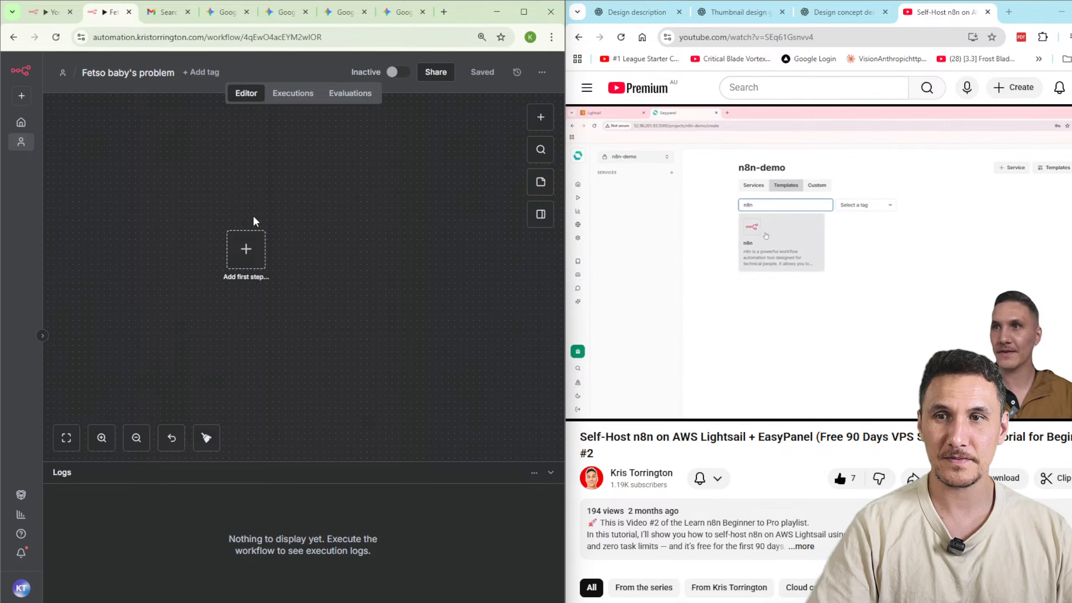
Open the Youtube Thumbnail Generator node of the Keywords workflow in a maximized browser window and view its system message.
{"action": "left_click", "coordinate": [21, 122]}
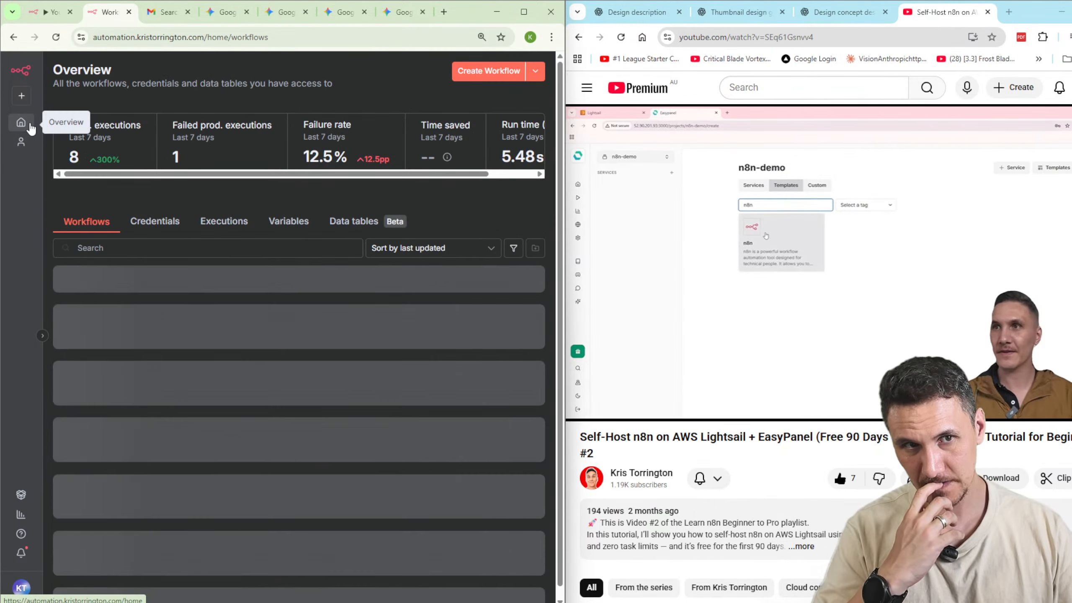
{"action": "left_click", "coordinate": [271, 350]}
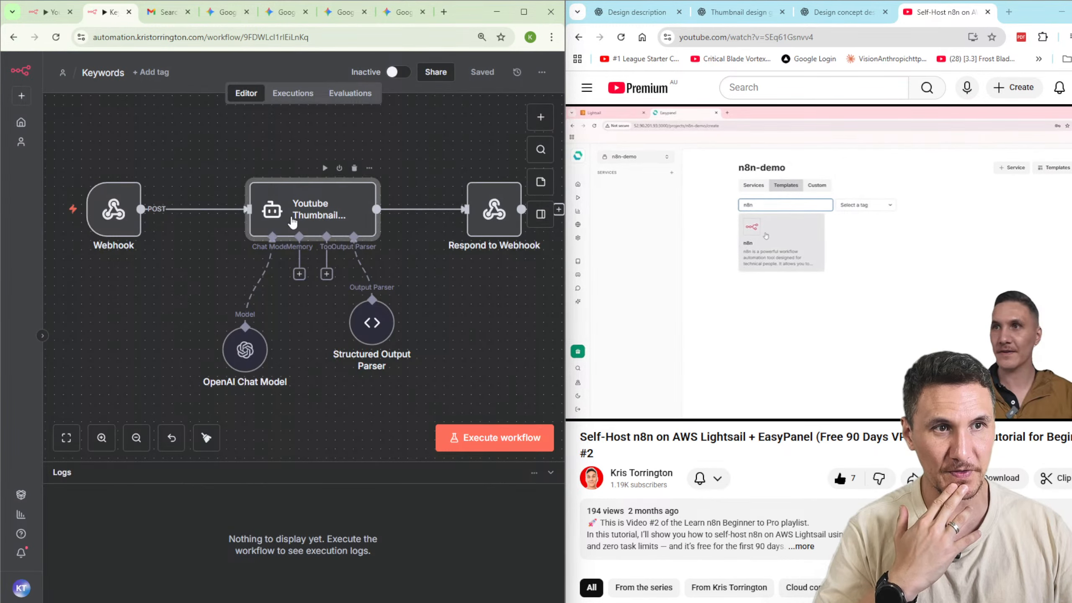
{"action": "double_click", "coordinate": [312, 211]}
{"action": "scroll", "coordinate": [302, 313], "scroll_direction": "down", "scroll_amount": 1}
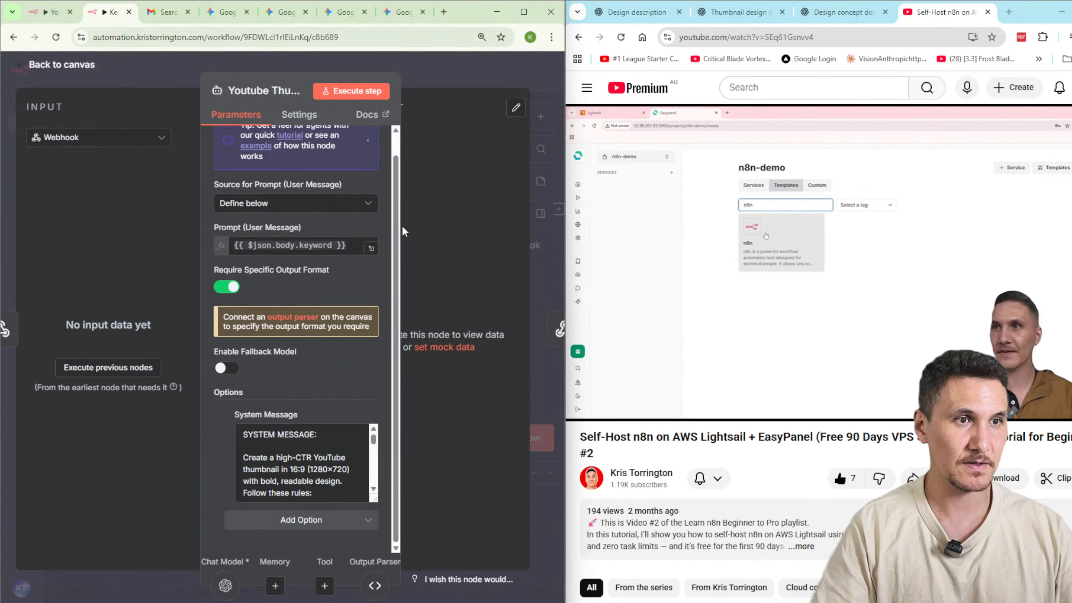
{"action": "left_click", "coordinate": [524, 10]}
{"action": "scroll", "coordinate": [531, 460], "scroll_direction": "down", "scroll_amount": 3}
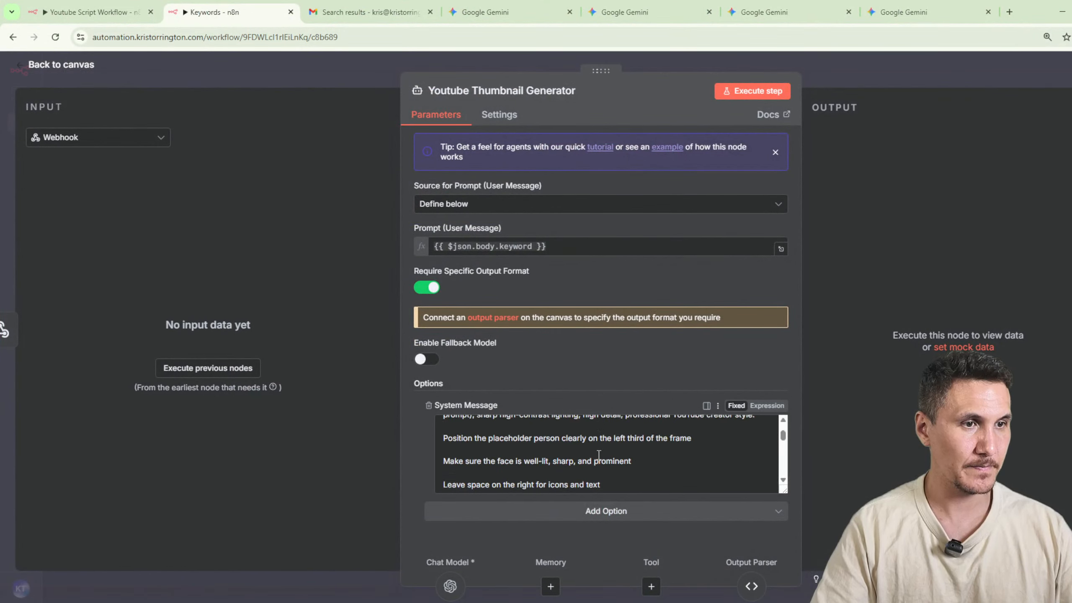
{"action": "scroll", "coordinate": [530, 460], "scroll_direction": "up", "scroll_amount": 3}
Add the rule "0. DO NOT RESPOND WITH URLS TO IMAGES - I WANT THE TEXT COMMAND TO GENERATE AI IMAGE" below "Follow these rules:" in the system message.
{"action": "left_click", "coordinate": [530, 460]}
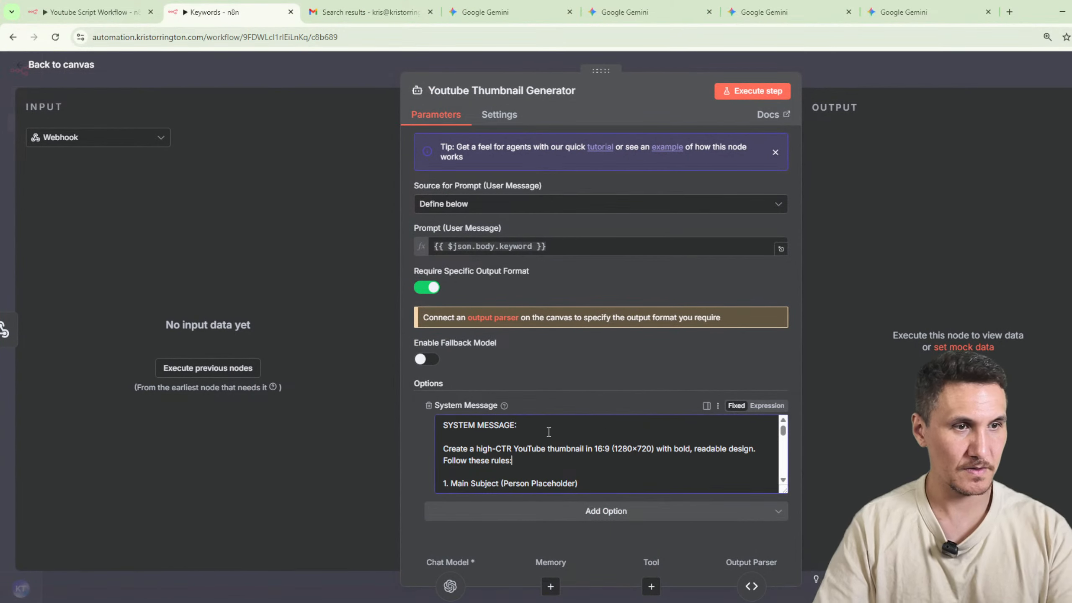
{"action": "key", "text": "Return"}
{"action": "key", "text": "Return"}
{"action": "type", "text": "0."}
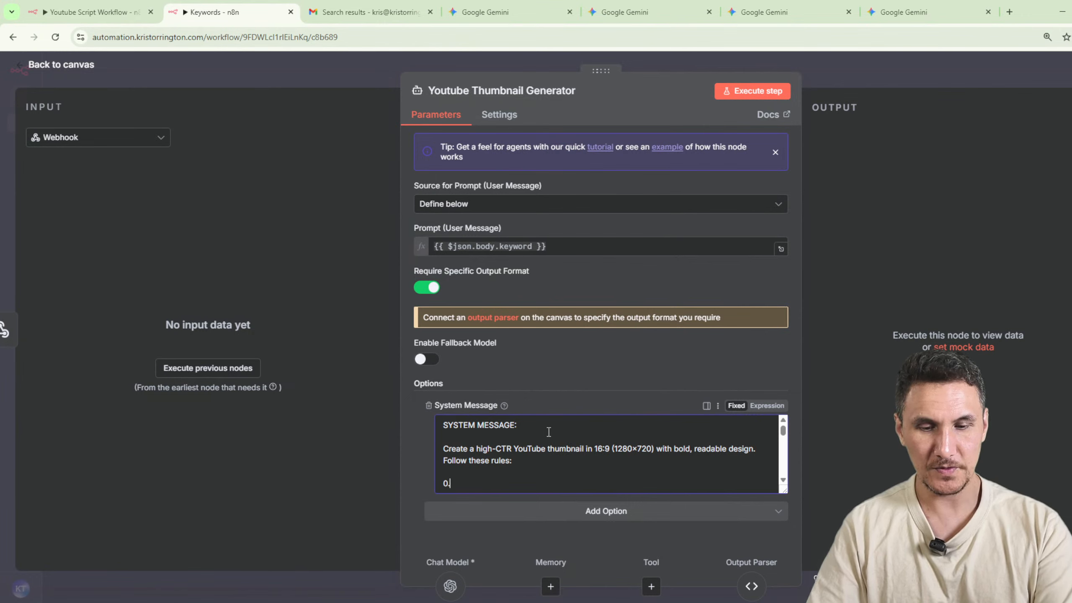
{"action": "type", "text": " DO NOT RESPOND WITH"}
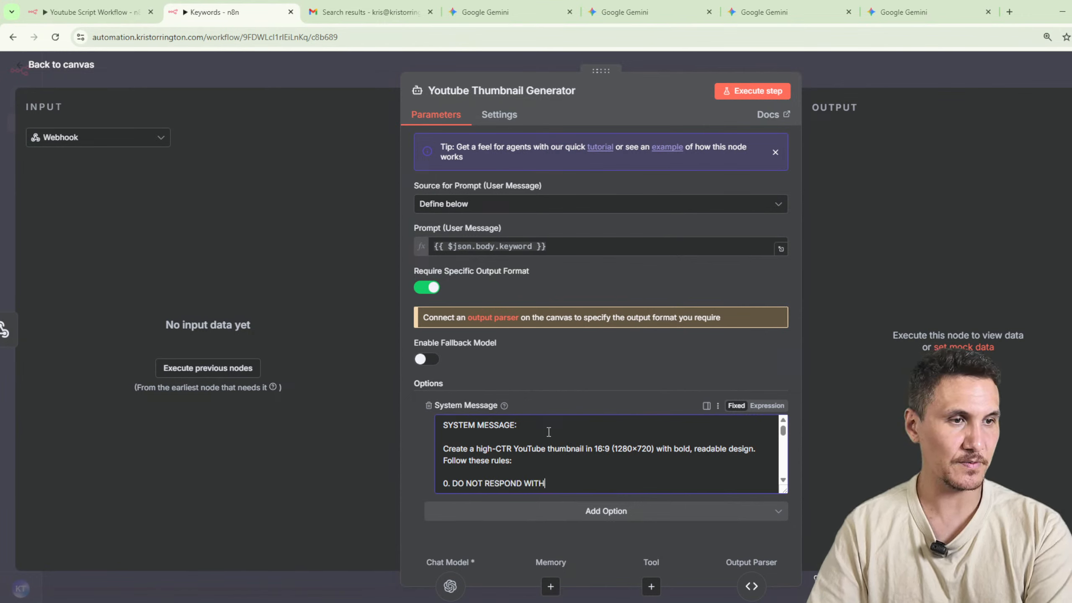
{"action": "type", "text": " URLS TO IMAGES"}
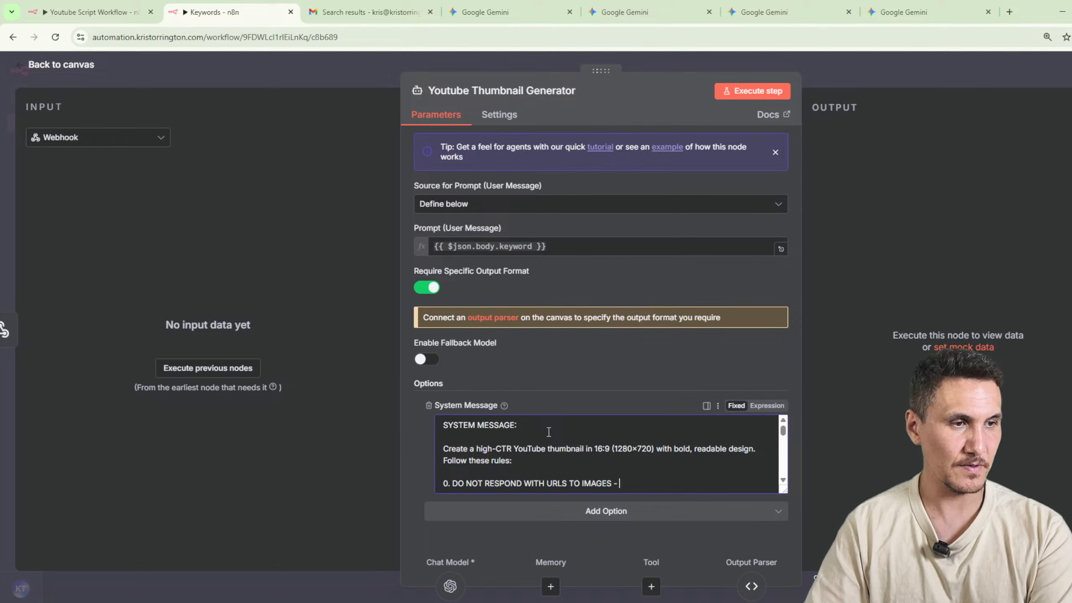
{"action": "type", "text": " - I WANT THE TEXT "}
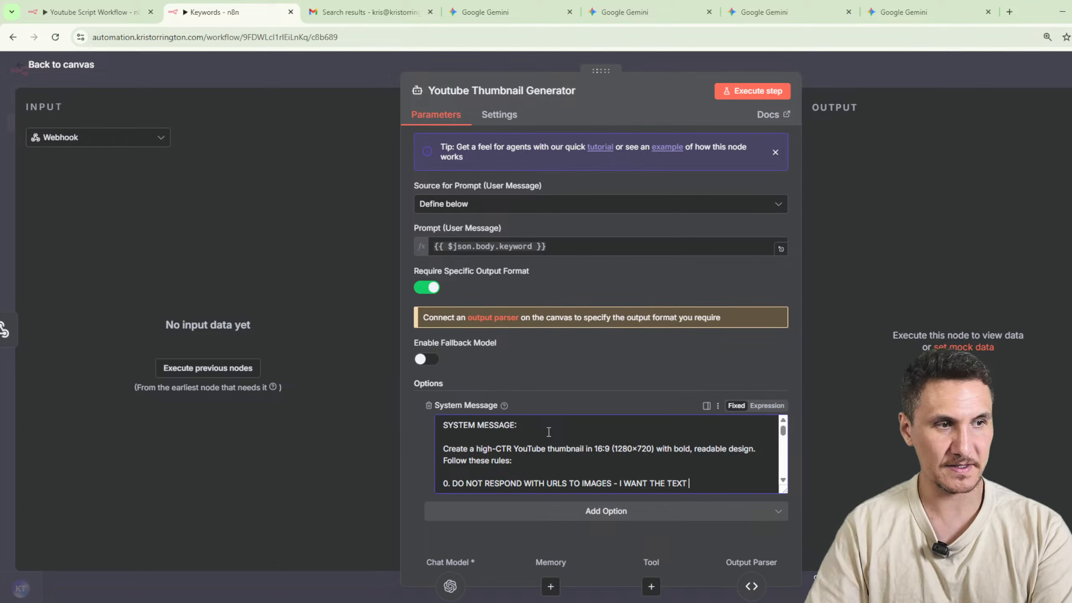
{"action": "type", "text": "COMMAND TO GE"}
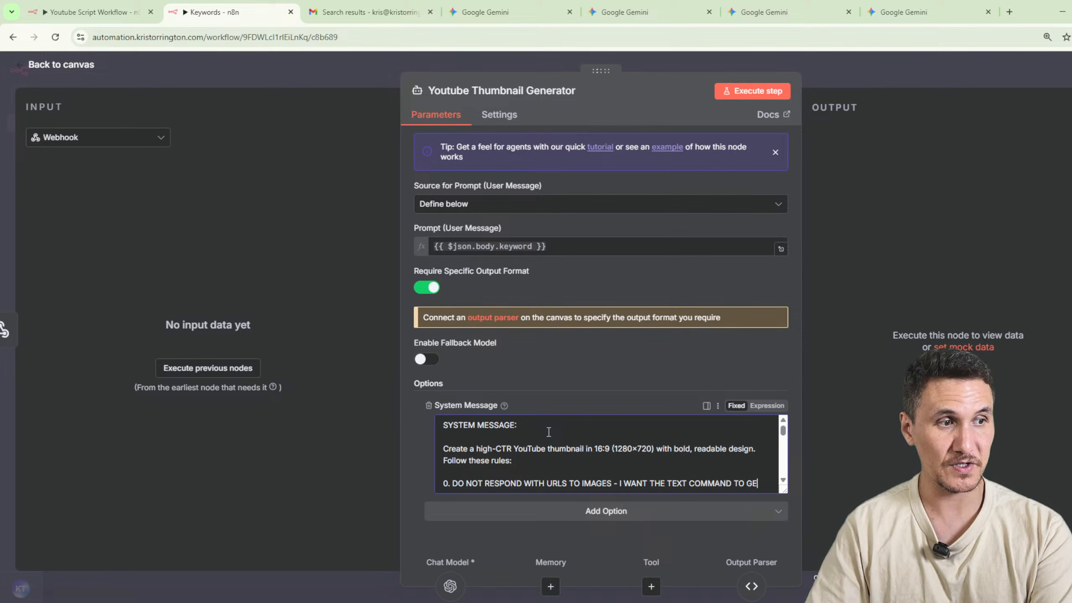
{"action": "type", "text": "NERAT"}
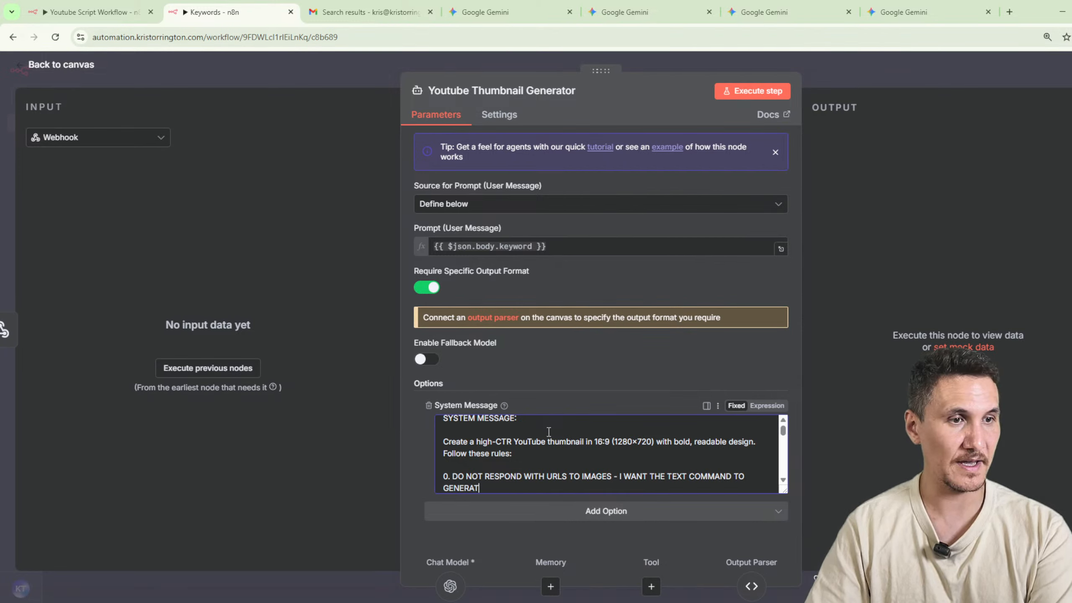
{"action": "type", "text": " EAI IMAGE"}
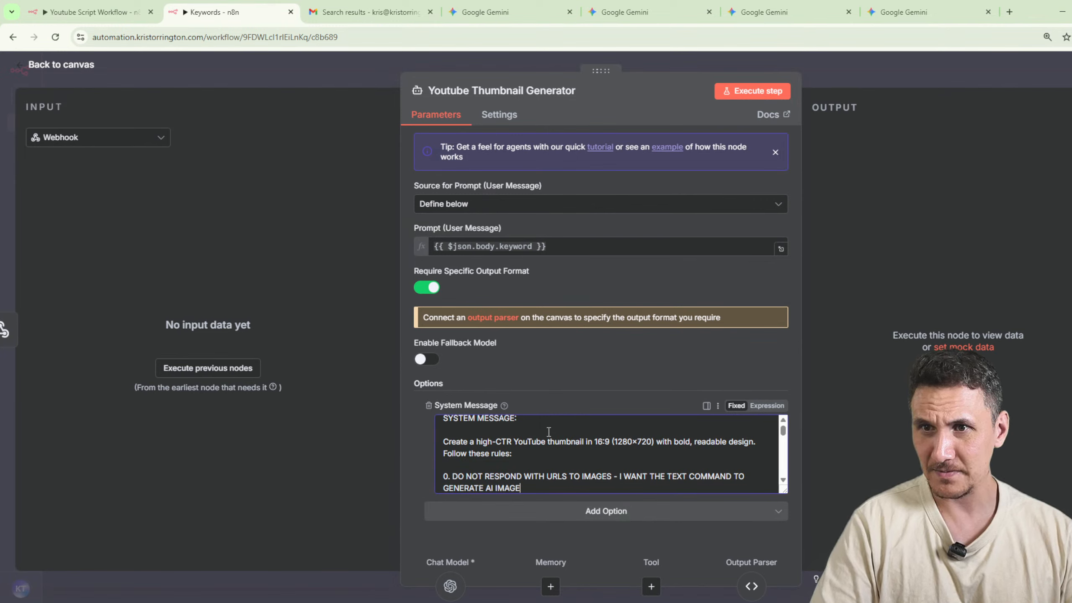
Execute the Youtube Thumbnail Generator node through the webhook and review its thumbnail_1 output.
{"action": "left_click", "coordinate": [747, 90]}
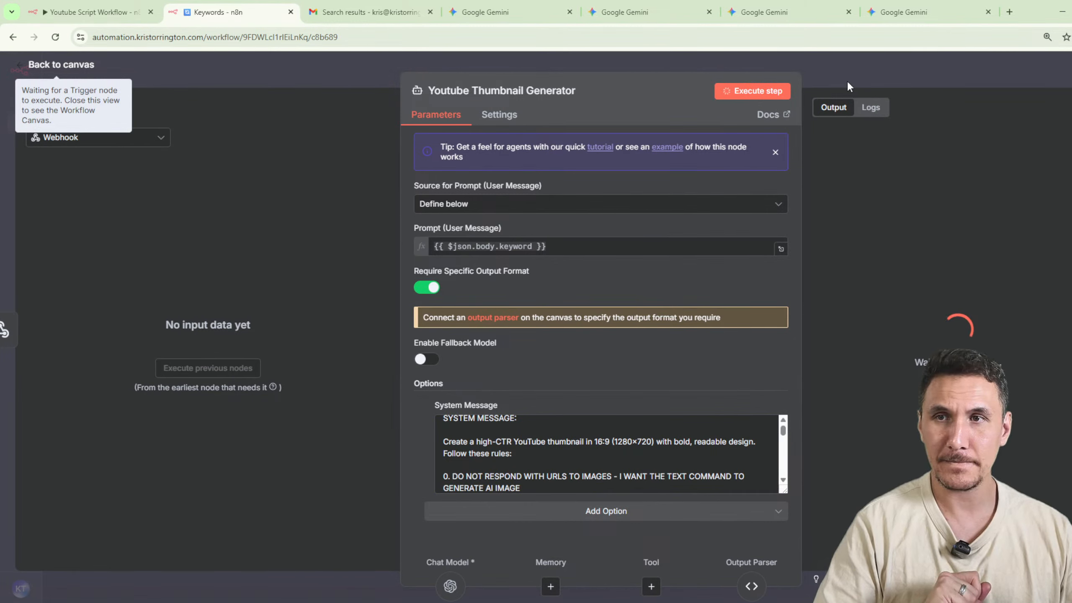
{"action": "left_click", "coordinate": [846, 80]}
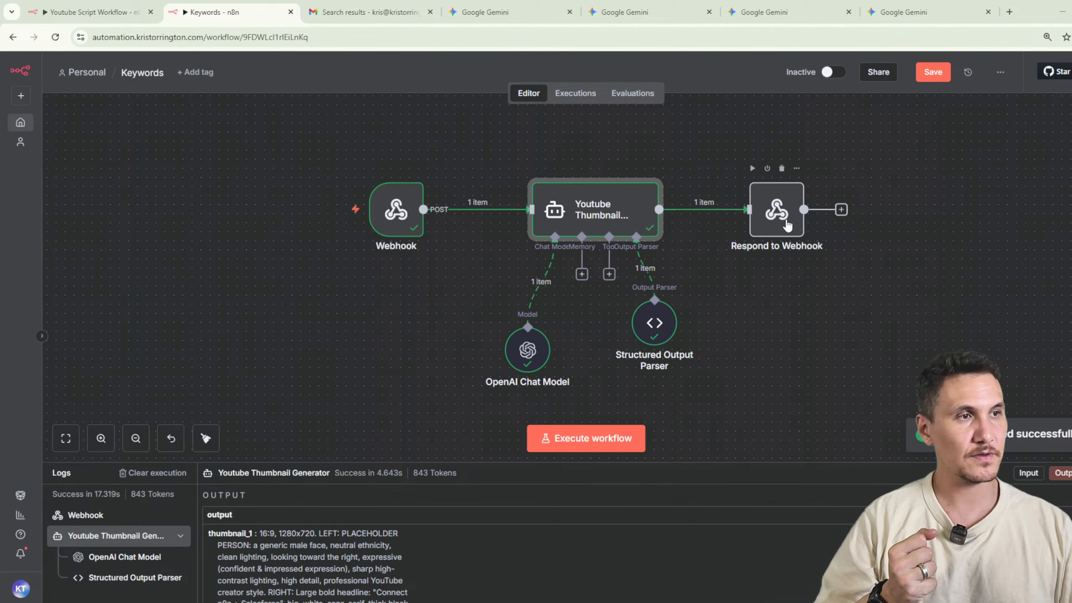
{"action": "left_click", "coordinate": [752, 167]}
{"action": "double_click", "coordinate": [603, 225]}
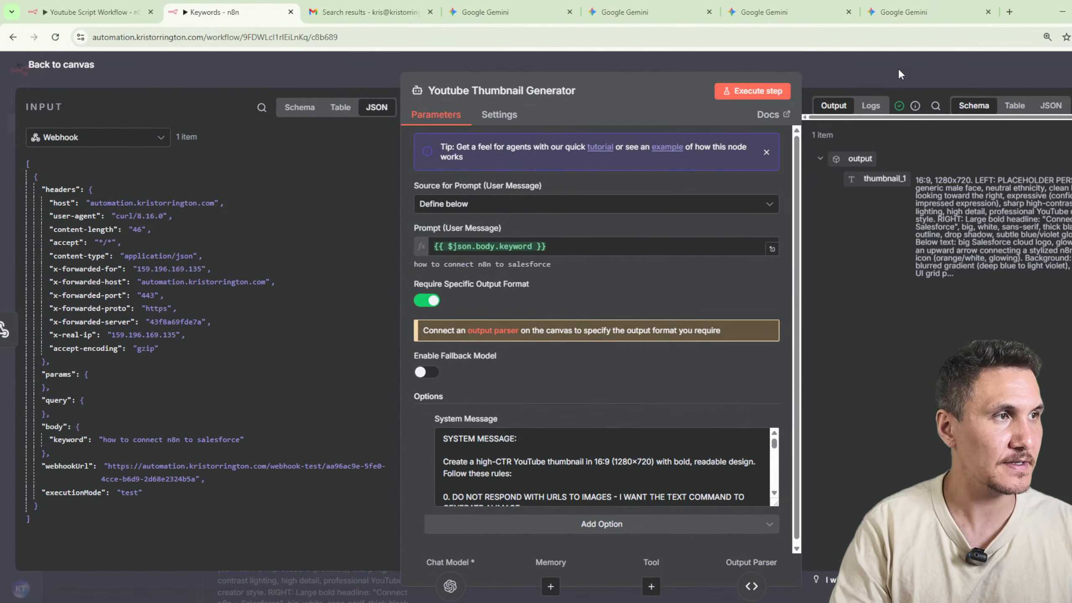
{"action": "key", "text": "Escape"}
Run the whole Keywords workflow with the curl request and copy the thumbnail_1 prompt text from the Command Prompt response.
{"action": "left_click", "coordinate": [523, 443]}
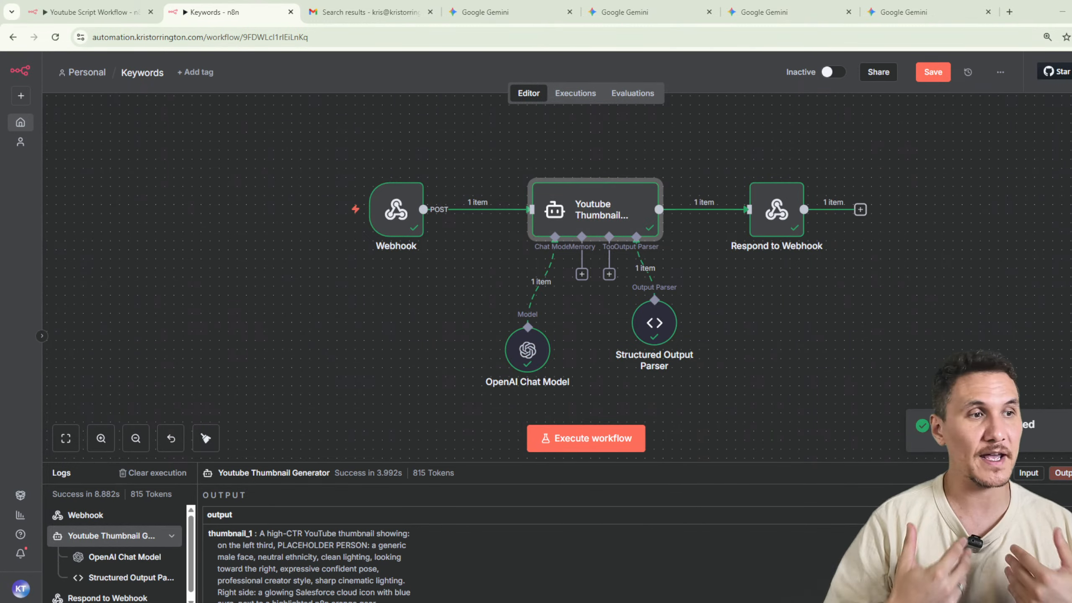
{"action": "left_click_drag", "start_coordinate": [0, 321], "coordinate": [596, 152]}
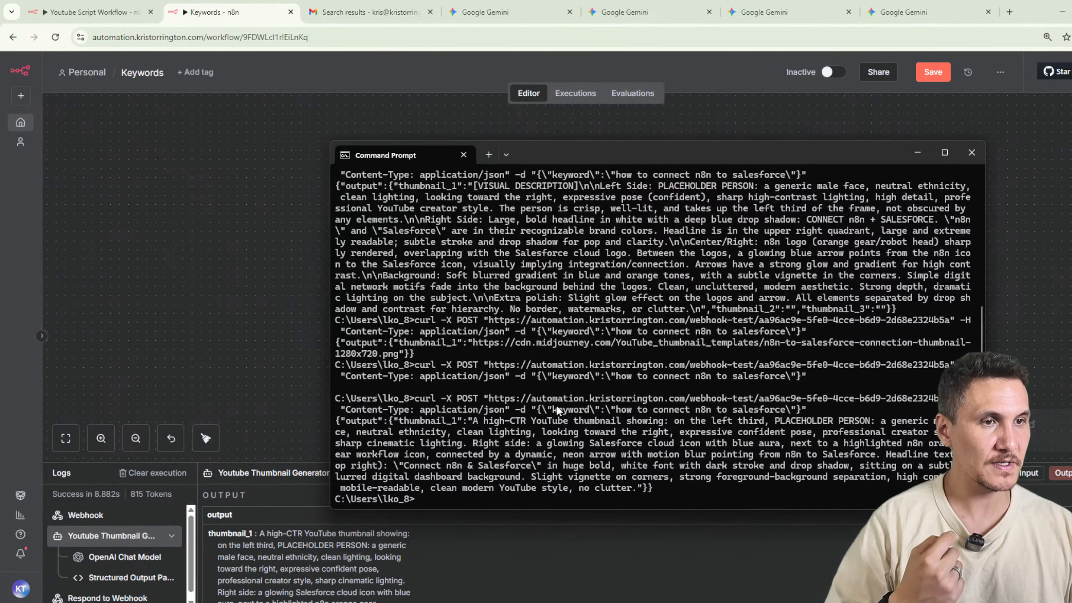
{"action": "left_click_drag", "start_coordinate": [468, 420], "coordinate": [636, 491]}
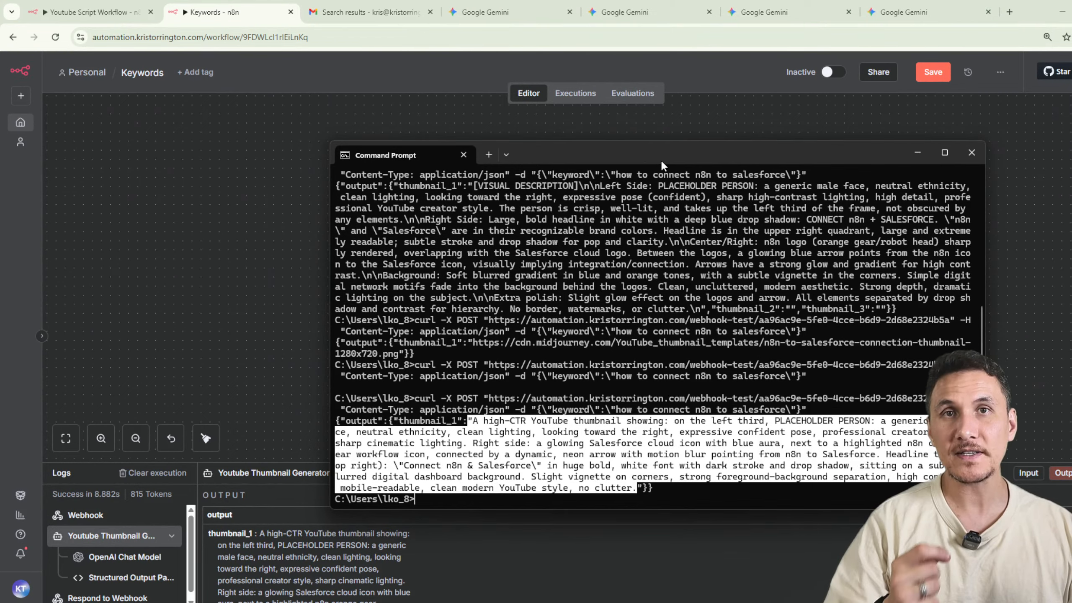
{"action": "left_click_drag", "start_coordinate": [668, 151], "coordinate": [0, 152]}
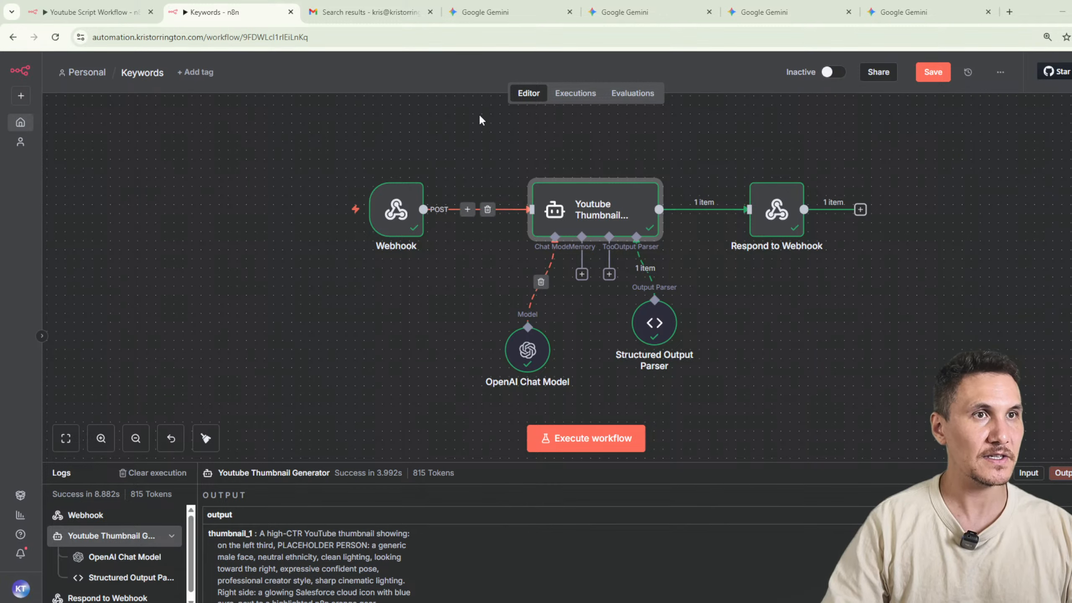
Switch to the Gemini image chat and submit the copied thumbnail prompt to generate an image.
{"action": "left_click", "coordinate": [769, 12]}
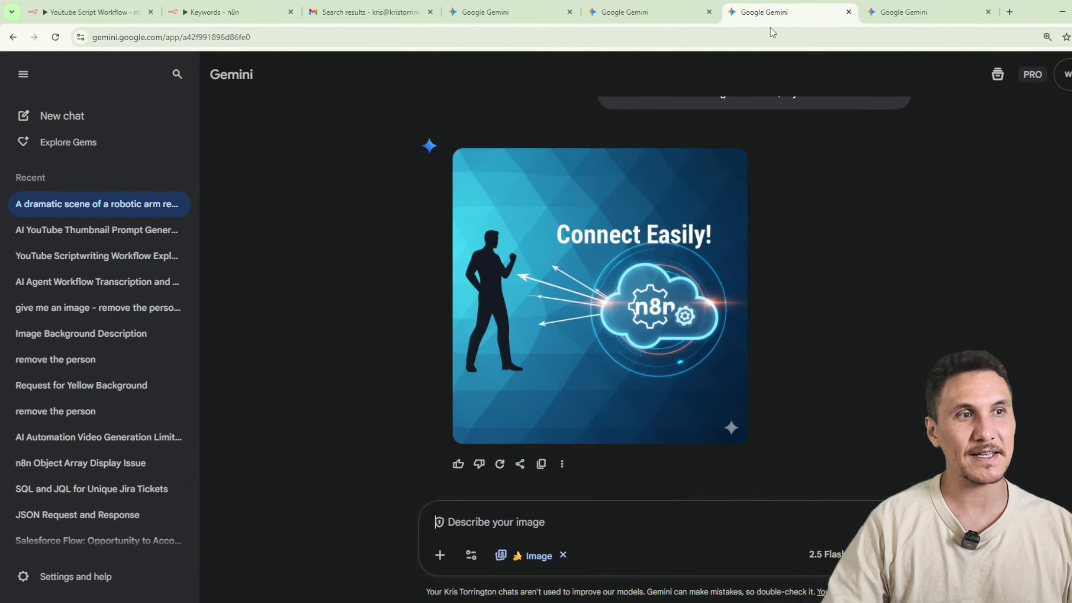
{"action": "left_click", "coordinate": [578, 522]}
{"action": "key", "text": "ctrl+v"}
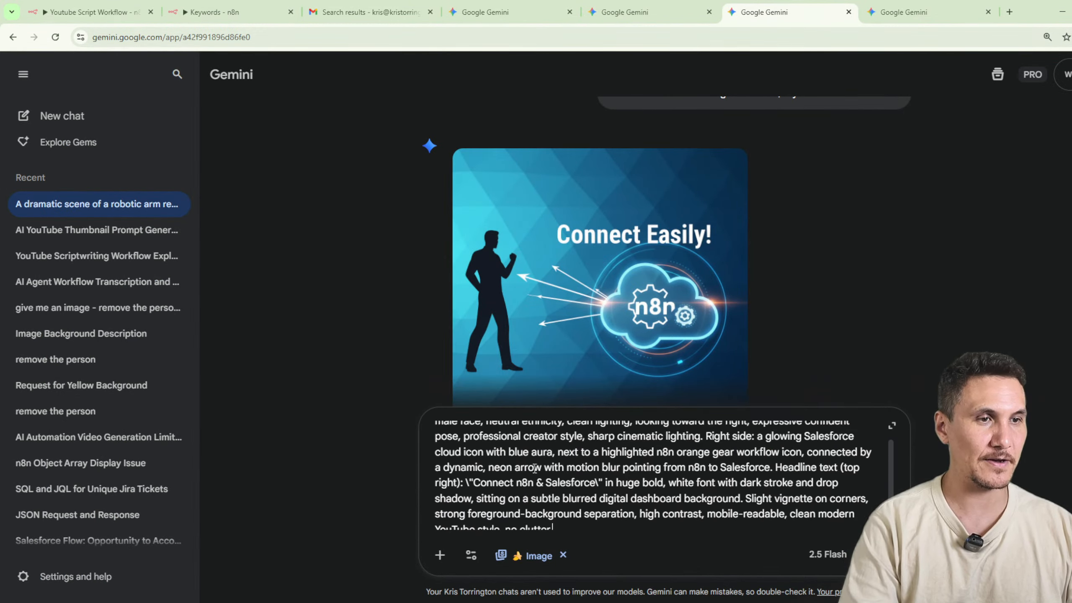
{"action": "scroll", "coordinate": [534, 468], "scroll_direction": "up", "scroll_amount": 2}
{"action": "key", "text": "Return"}
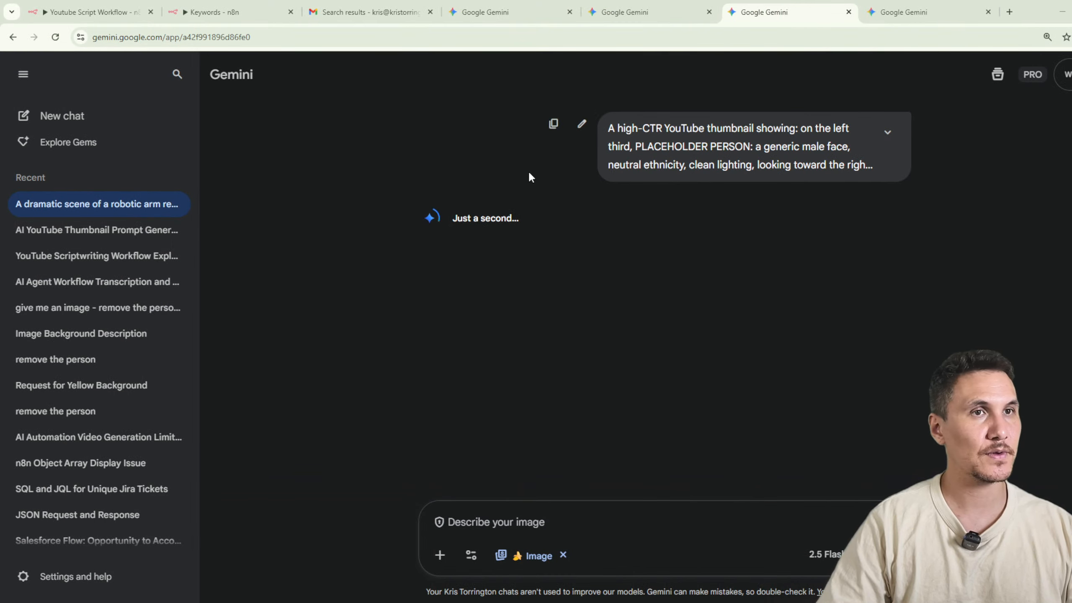
Switch to the ChatGPT design concept chat and submit the same thumbnail prompt there.
{"action": "mouse_move", "coordinate": [619, 601]}
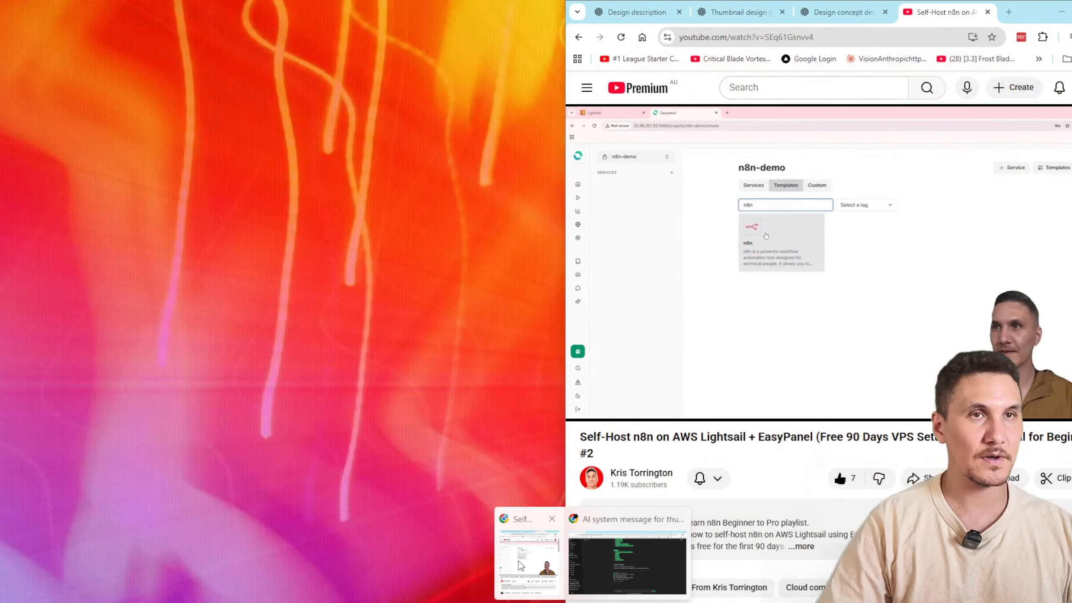
{"action": "left_click", "coordinate": [521, 566]}
{"action": "left_click", "coordinate": [829, 19]}
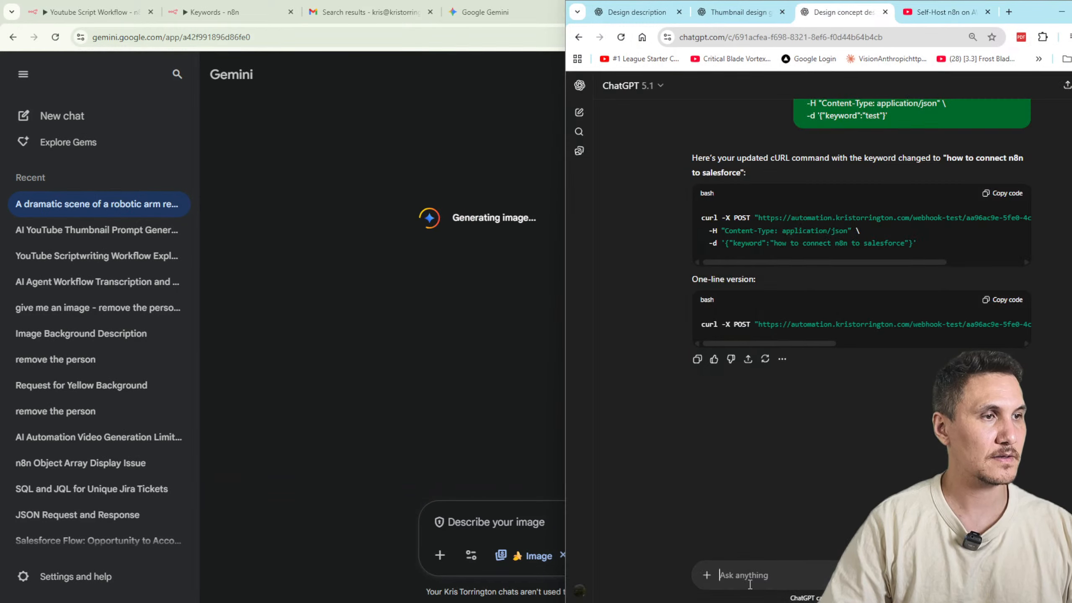
{"action": "key", "text": "ctrl+v"}
{"action": "key", "text": "Return"}
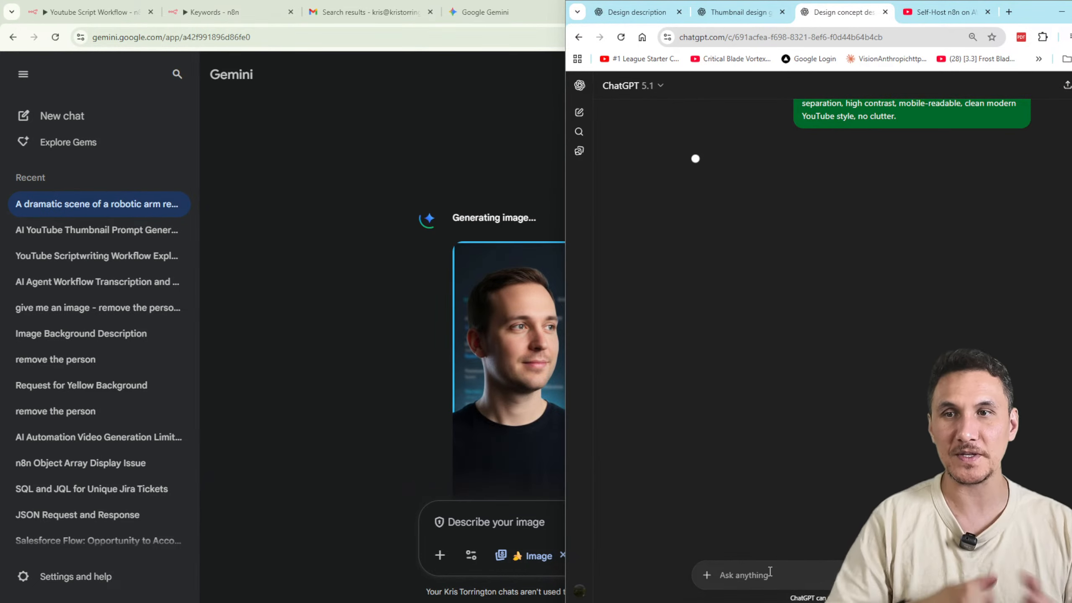
Compare the thumbnail image in Gemini with the one being generated in ChatGPT.
{"action": "left_click", "coordinate": [362, 324]}
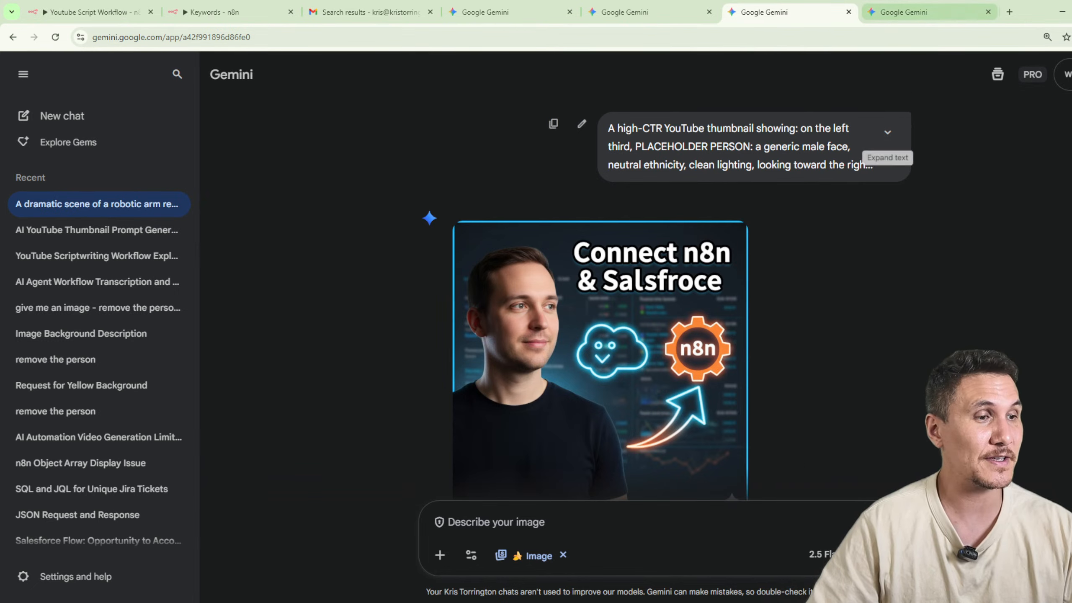
{"action": "left_click", "coordinate": [593, 602]}
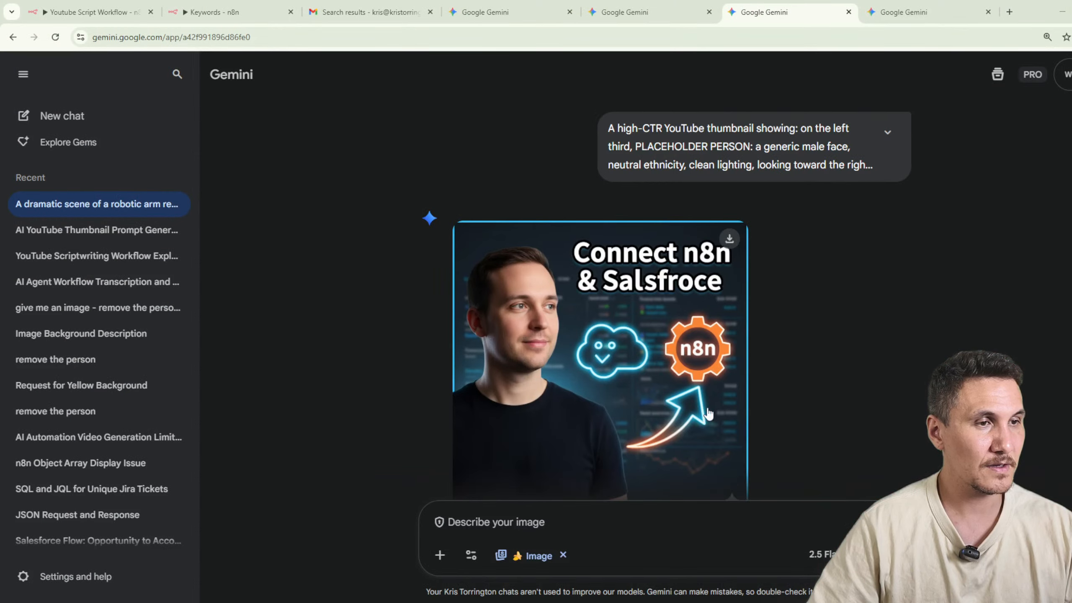
{"action": "mouse_move", "coordinate": [591, 602]}
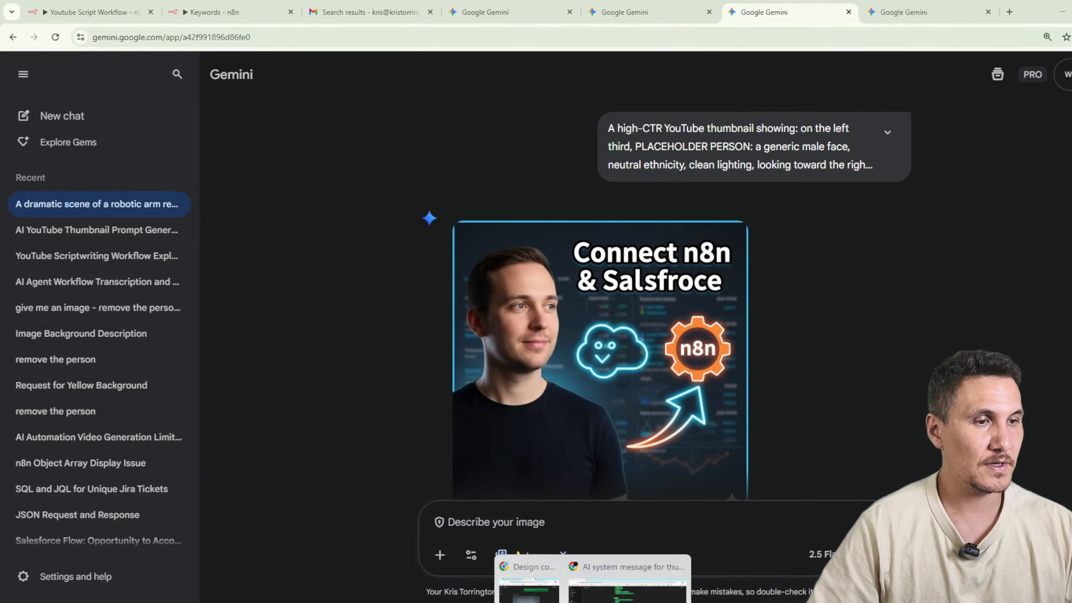
{"action": "left_click", "coordinate": [535, 562]}
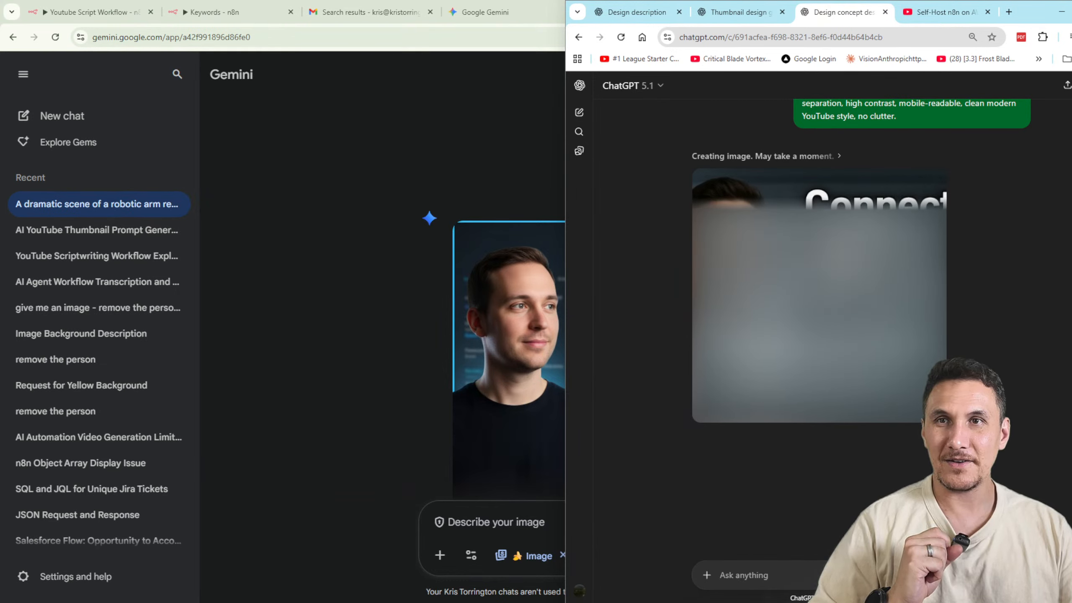
{"action": "left_click", "coordinate": [290, 329]}
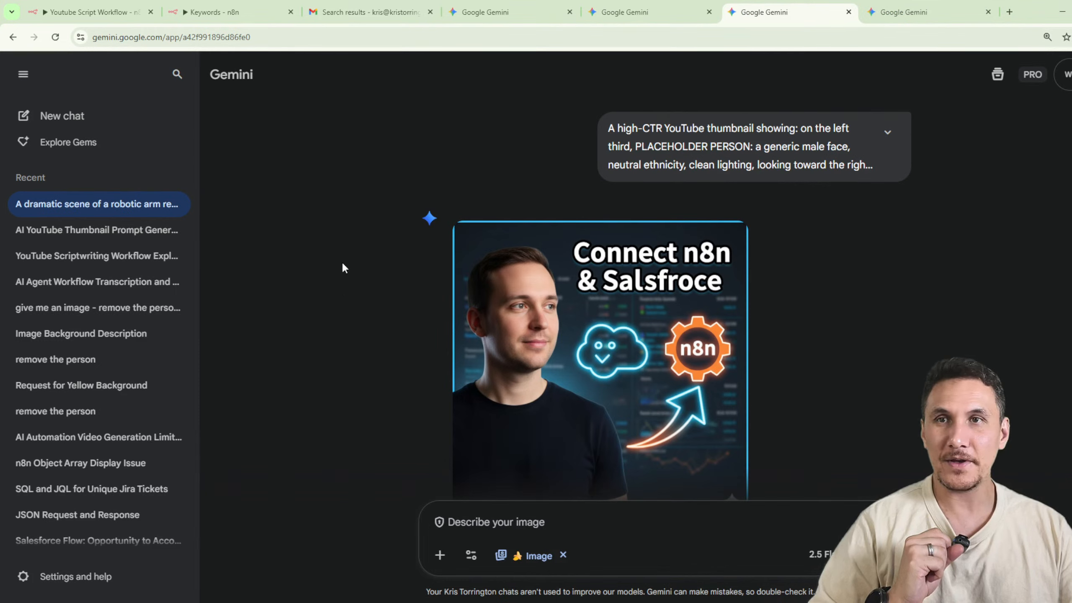